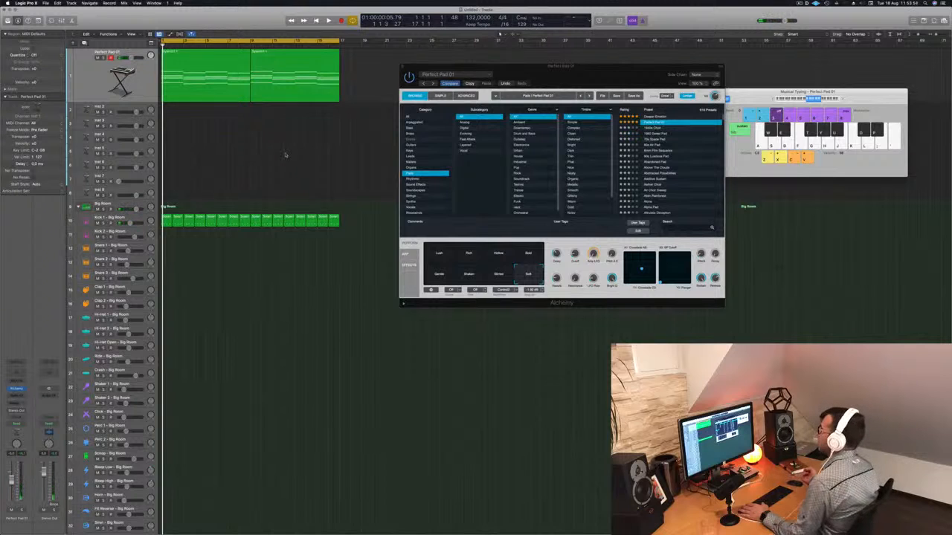
Show the toolbar above the tracks area
{"action": "left_click", "coordinate": [153, 98]}
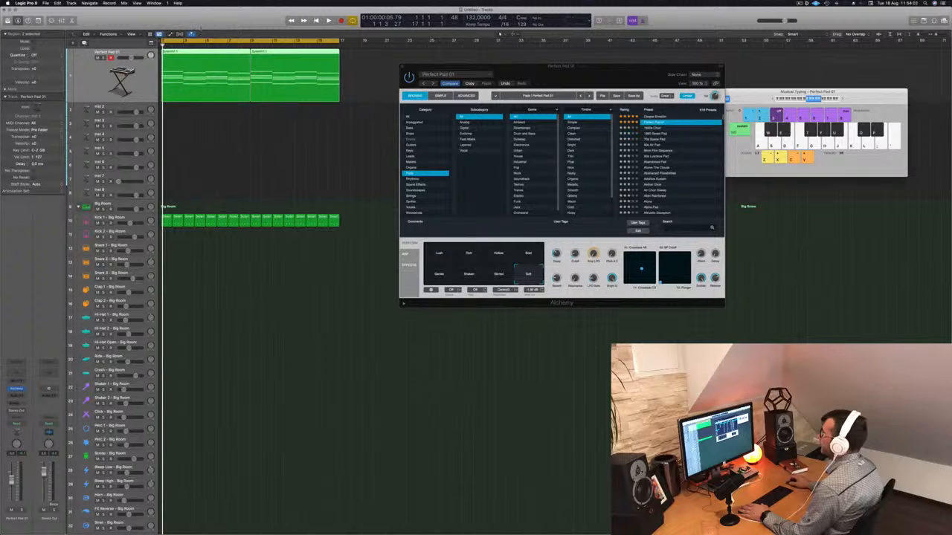
{"action": "key", "text": "ctrl+alt+super+t"}
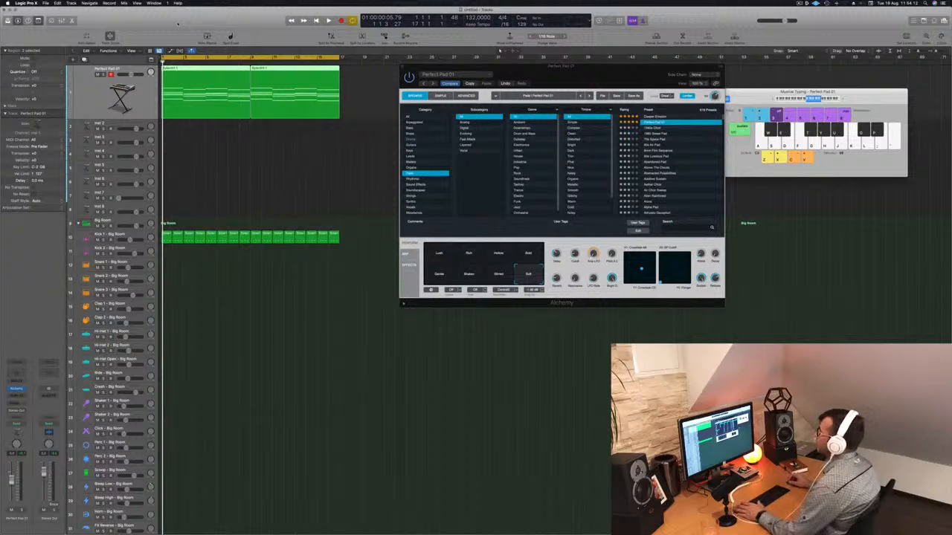
{"action": "left_click", "coordinate": [187, 156]}
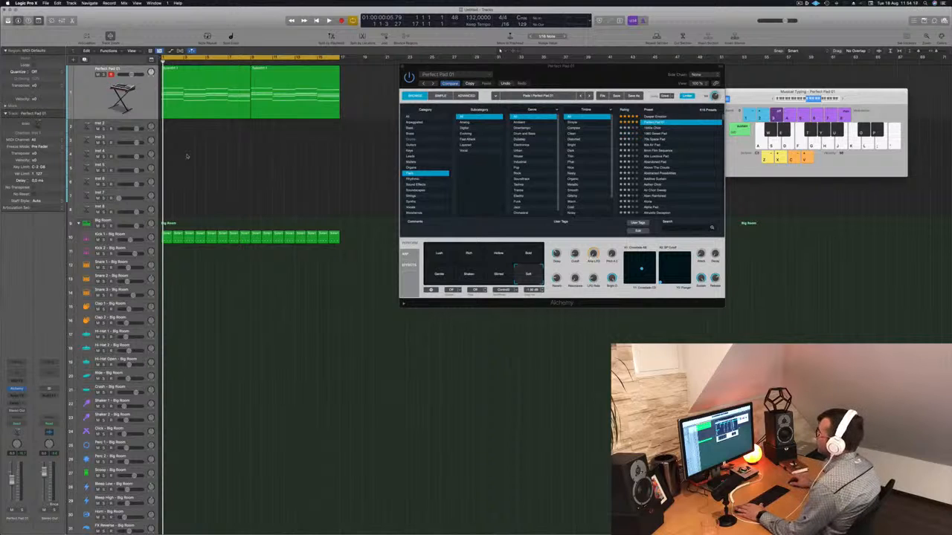
{"action": "left_click", "coordinate": [226, 108]}
{"action": "left_click", "coordinate": [235, 185]}
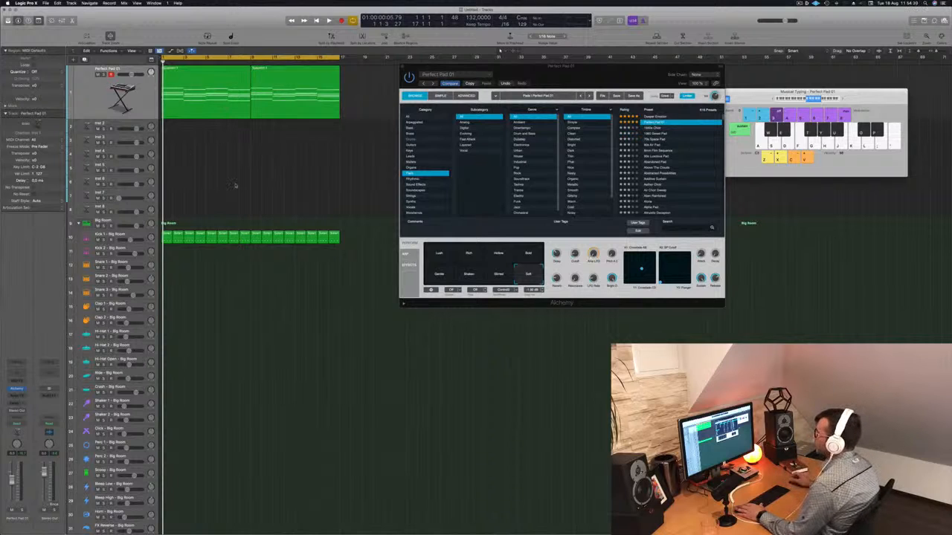
Place a one-bar kick region on the Kick 1 track and open it in the Piano Roll
{"action": "key", "text": "space"}
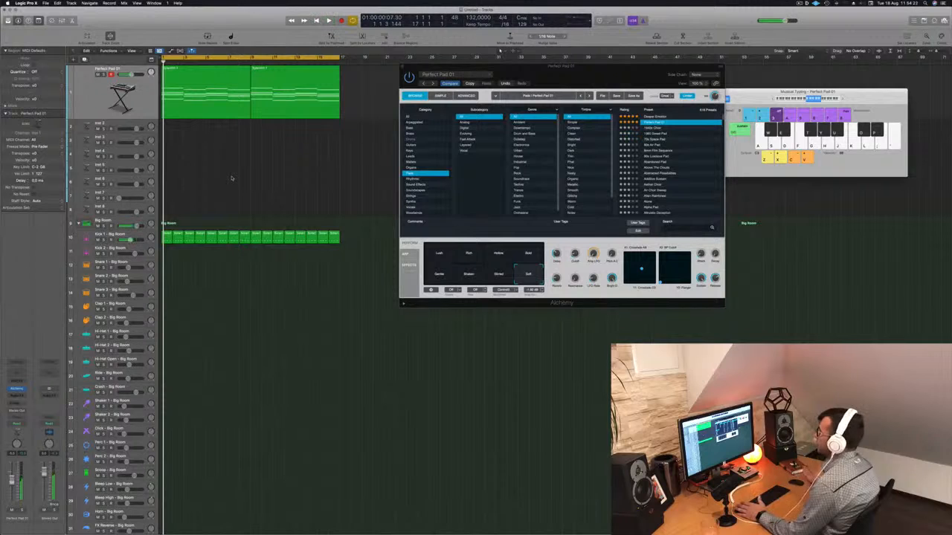
{"action": "left_click", "coordinate": [187, 236]}
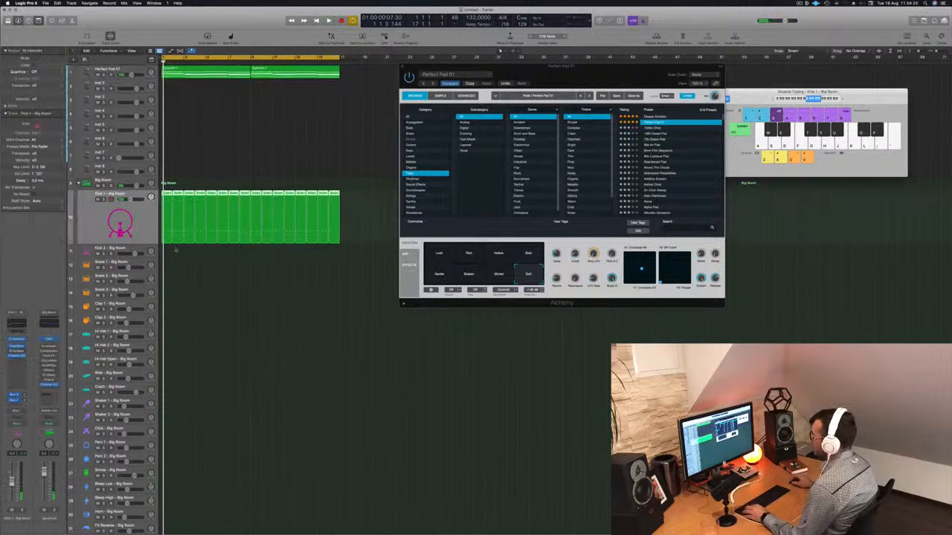
{"action": "left_click_drag", "start_coordinate": [168, 195], "coordinate": [123, 272]}
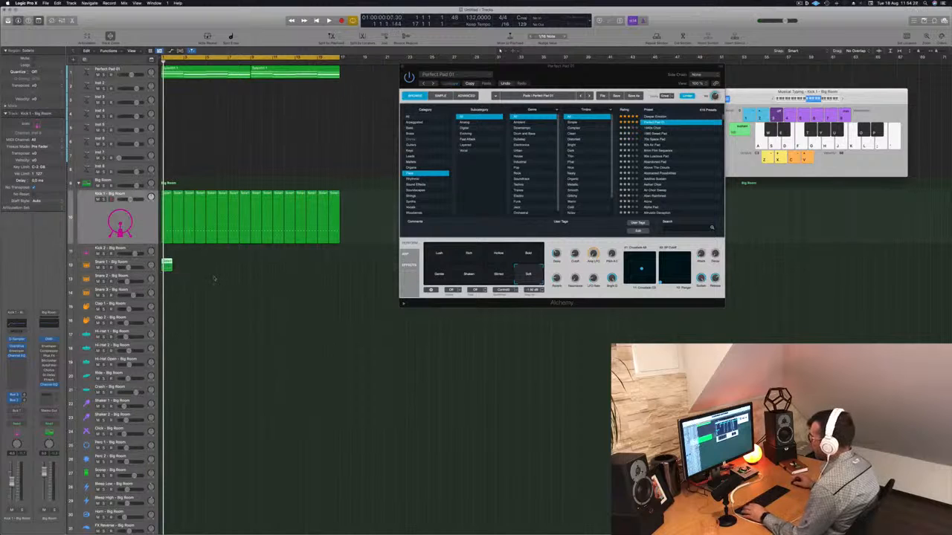
{"action": "key", "text": "p"}
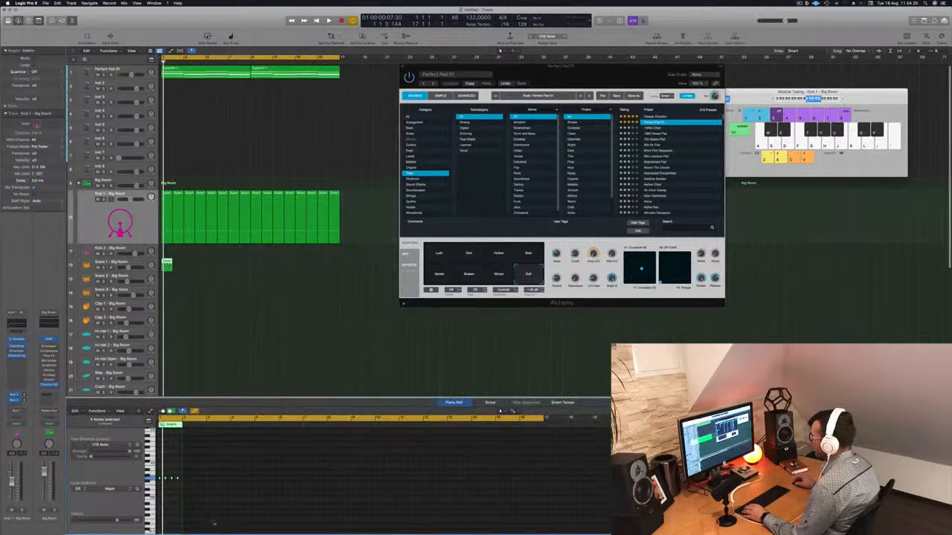
Play back the kick pattern to hear it
{"action": "key", "text": "space"}
{"action": "key", "text": "space"}
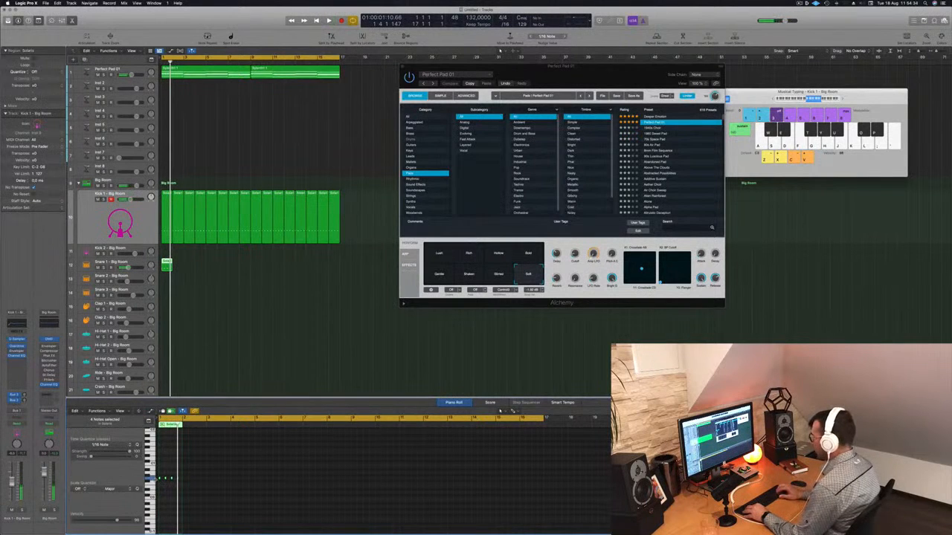
{"action": "key", "text": "space"}
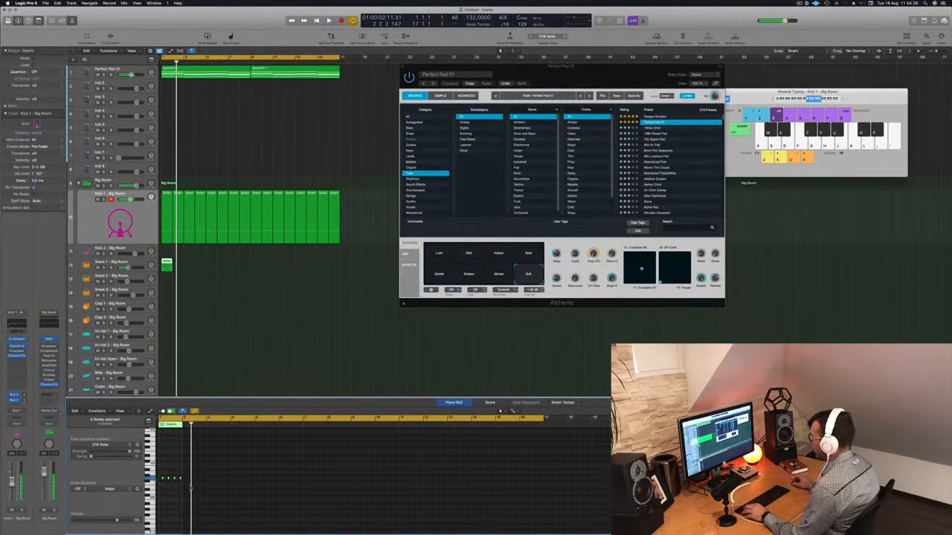
Select the four kick notes and transpose them up nine semitones
{"action": "key", "text": "super+Right"}
{"action": "key", "text": "super+Right"}
{"action": "key", "text": "super+Right"}
{"action": "scroll", "coordinate": [176, 487], "scroll_direction": "left", "scroll_amount": 1}
{"action": "left_click_drag", "start_coordinate": [169, 459], "coordinate": [342, 523]}
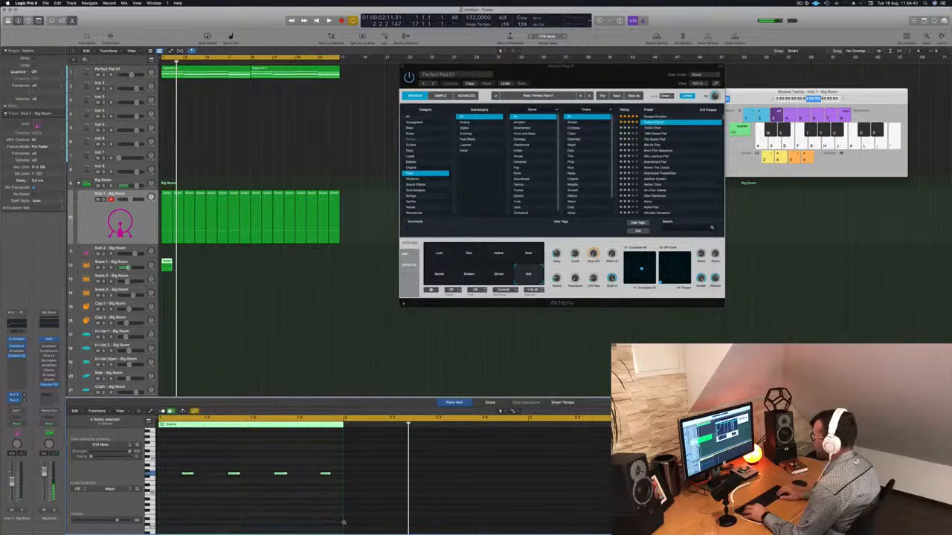
{"action": "key", "text": "alt+Up"}
{"action": "key", "text": "alt+Up"}
{"action": "key", "text": "alt+Up"}
{"action": "key", "text": "alt+Up"}
{"action": "key", "text": "alt+Up"}
{"action": "key", "text": "alt+Up"}
{"action": "key", "text": "alt+Up"}
{"action": "key", "text": "alt+Up"}
{"action": "key", "text": "alt+Up"}
{"action": "key", "text": "alt+Up"}
{"action": "key", "text": "alt+Up"}
{"action": "key", "text": "alt+Up"}
{"action": "key", "text": "alt+Up"}
{"action": "key", "text": "alt+Up"}
{"action": "key", "text": "alt+Up"}
{"action": "key", "text": "alt+Up"}
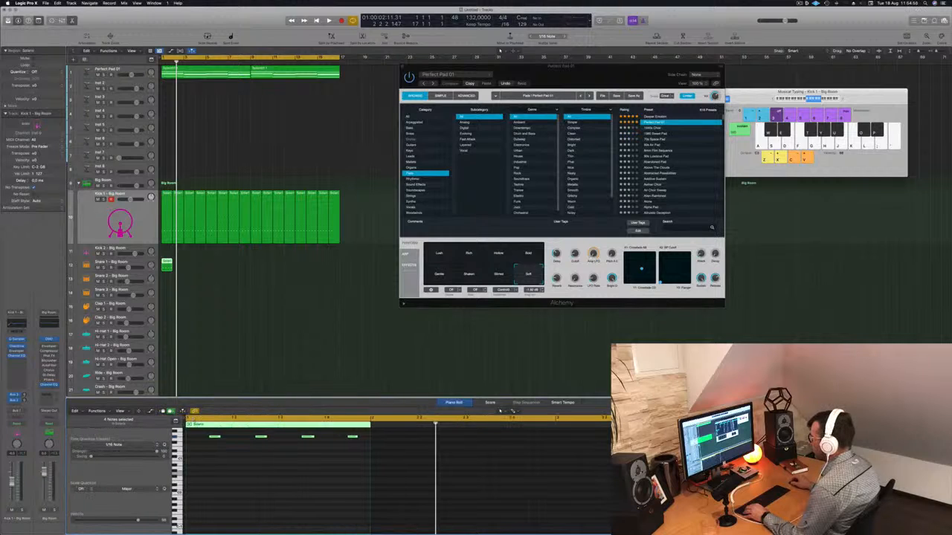
Play back the kick region from the start
{"action": "mouse_move", "coordinate": [187, 419]}
{"action": "left_mouse_down"}
{"action": "mouse_move", "coordinate": [208, 419]}
{"action": "mouse_move", "coordinate": [191, 418]}
{"action": "left_mouse_up"}
{"action": "key", "text": "space"}
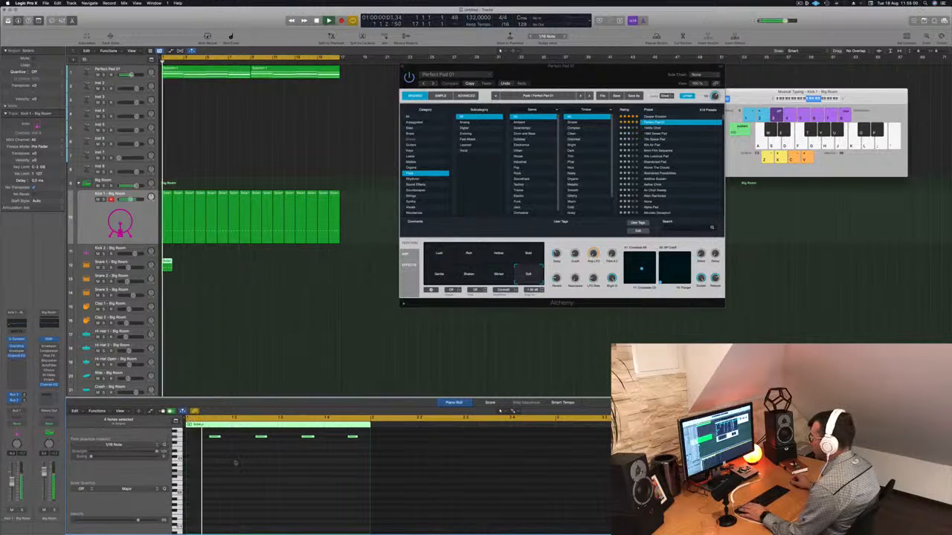
{"action": "key", "text": "super+Left"}
{"action": "key", "text": "space"}
Select the kick notes and nudge their timing while auditioning playback
{"action": "left_click_drag", "start_coordinate": [195, 438], "coordinate": [304, 469]}
{"action": "key", "text": "space"}
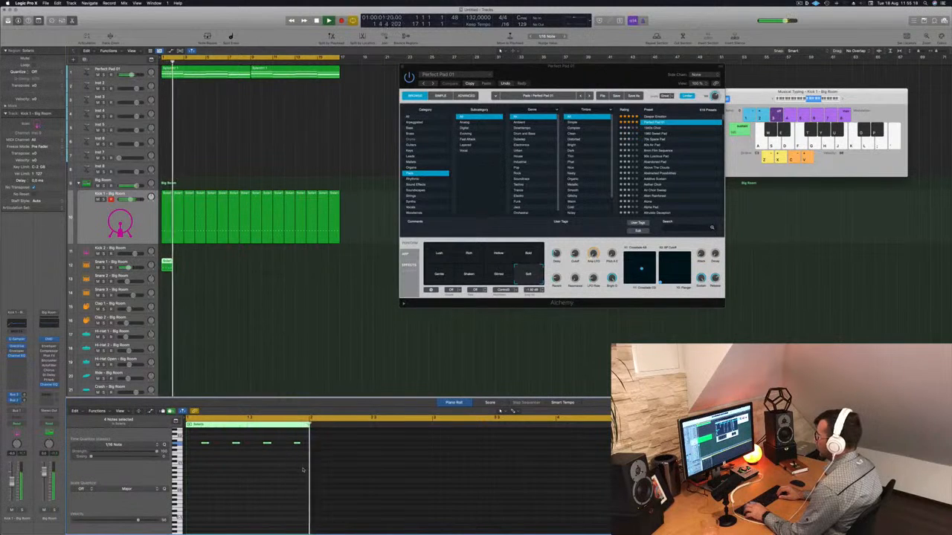
{"action": "key", "text": "alt+Right"}
{"action": "key", "text": "alt+Right"}
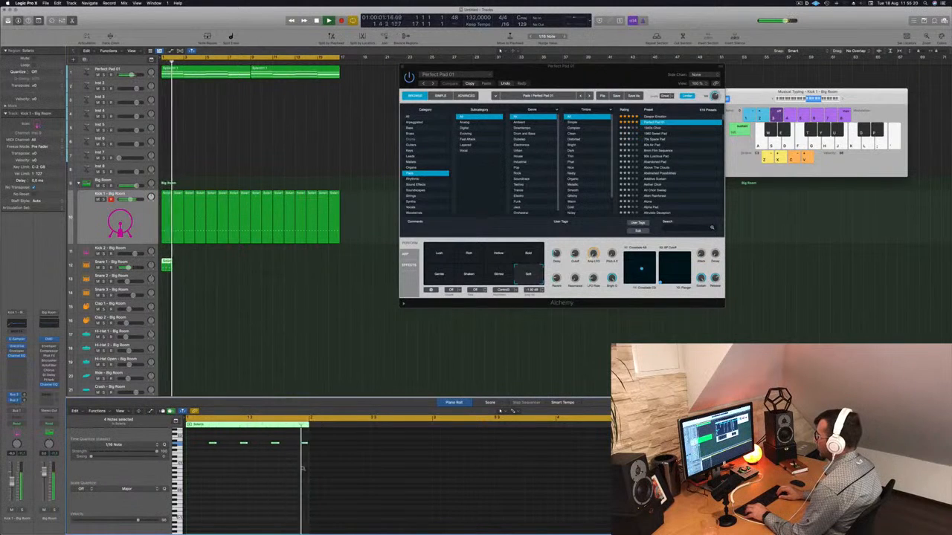
{"action": "key", "text": "space"}
{"action": "key", "text": "space"}
{"action": "key", "text": "alt+Left"}
{"action": "key", "text": "alt+Left"}
{"action": "key", "text": "alt+Left"}
{"action": "key", "text": "alt+Left"}
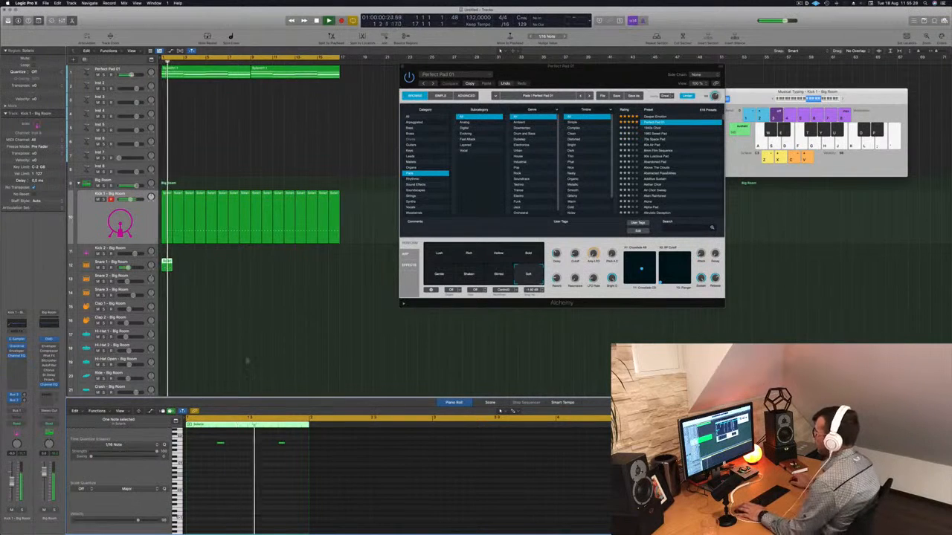
Repeat the kick region across the arrangement and play it back
{"action": "left_click_drag", "start_coordinate": [167, 264], "coordinate": [255, 266]}
{"action": "left_click", "coordinate": [220, 267]}
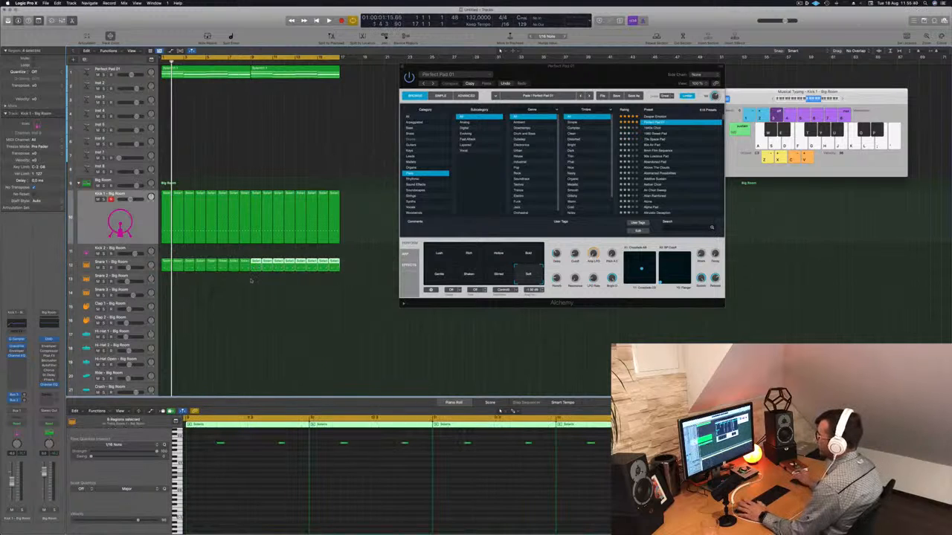
{"action": "key", "text": "space"}
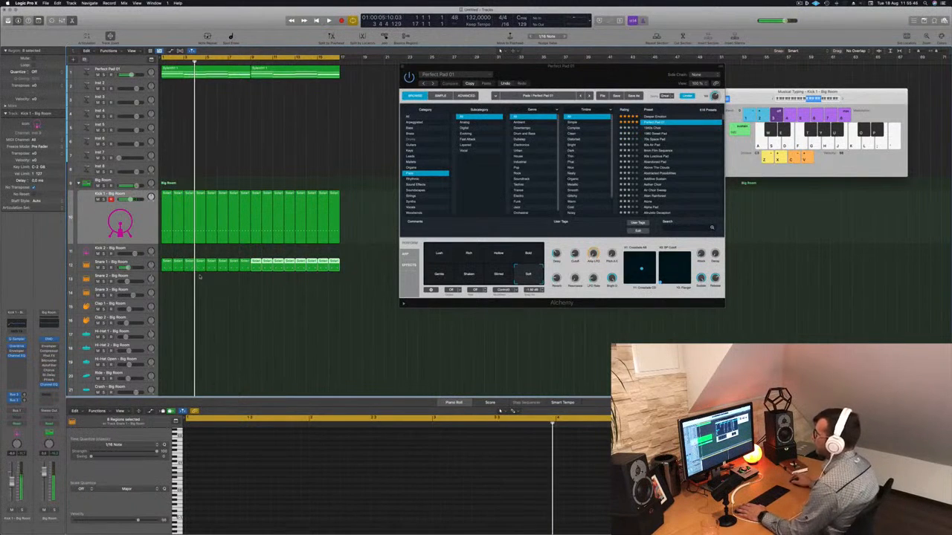
Copy the kick region onto the Hi-Hat Open track and select its notes in the Piano Roll
{"action": "left_click", "coordinate": [139, 265]}
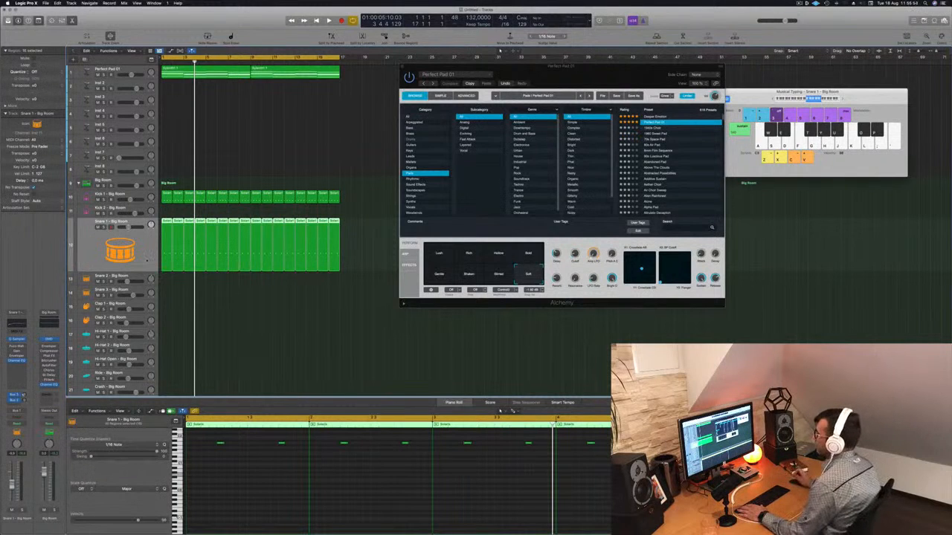
{"action": "key", "text": "space"}
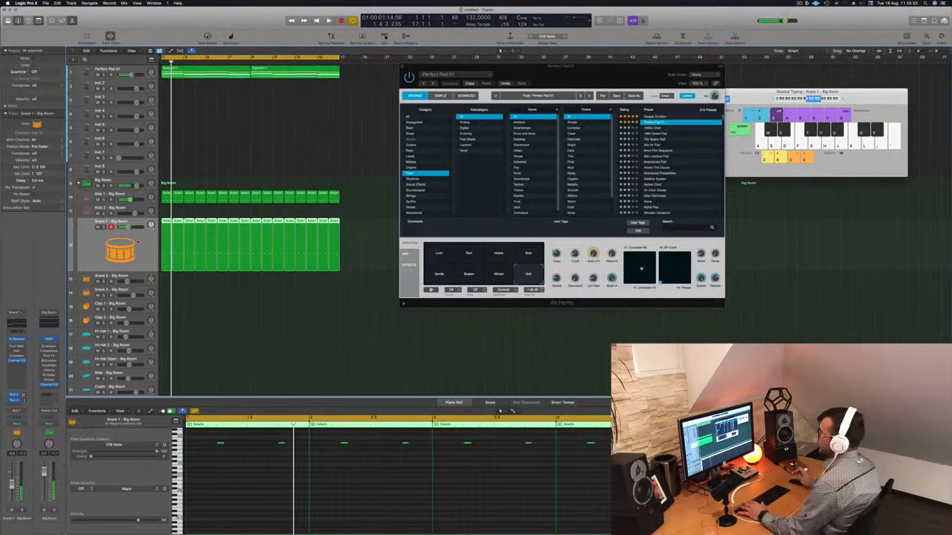
{"action": "key", "text": "space"}
{"action": "left_click", "coordinate": [217, 307]}
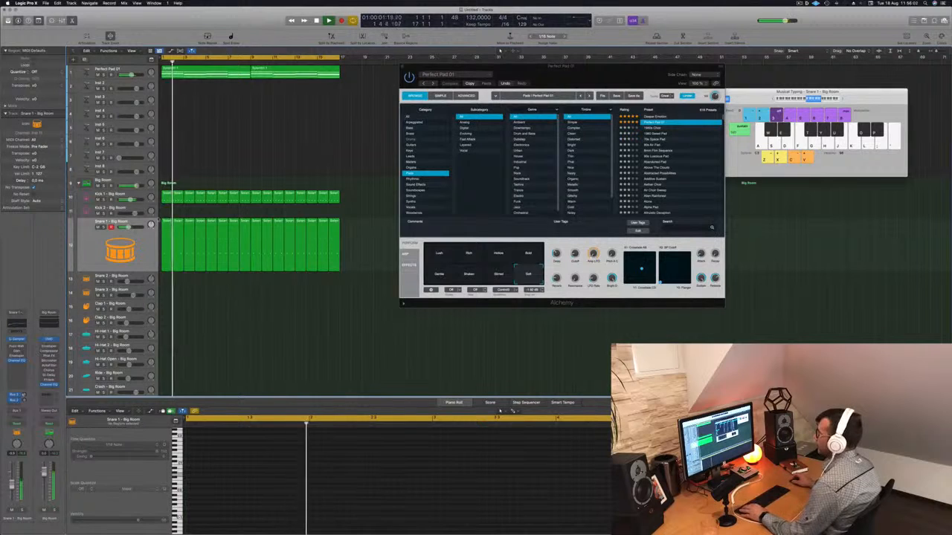
{"action": "scroll", "coordinate": [223, 223], "scroll_direction": "down", "scroll_amount": 3}
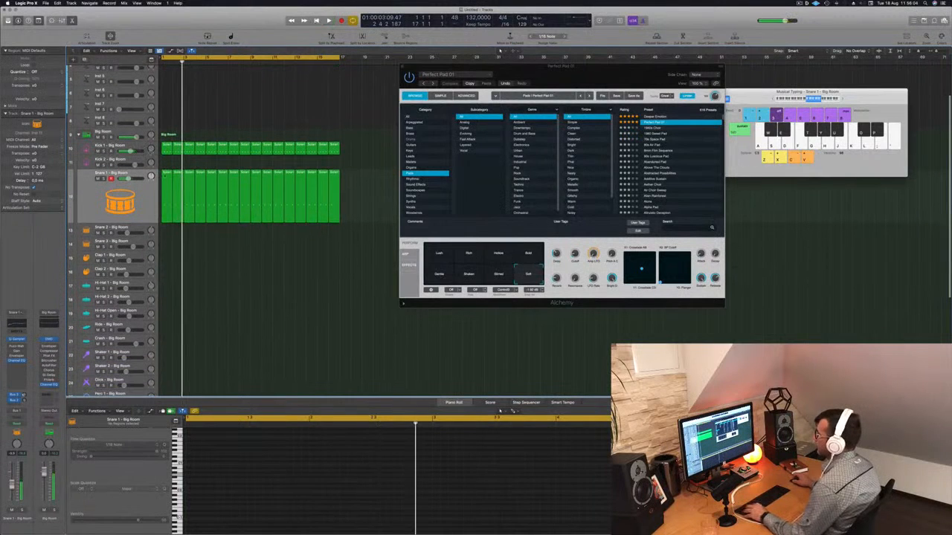
{"action": "left_click", "coordinate": [167, 146]}
{"action": "left_click_drag", "start_coordinate": [167, 151], "coordinate": [169, 314]}
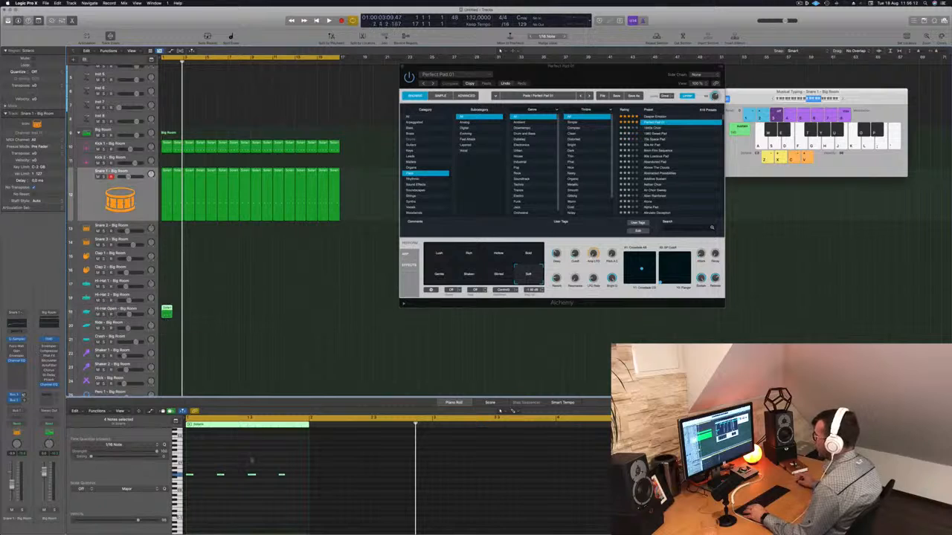
{"action": "left_click_drag", "start_coordinate": [289, 467], "coordinate": [179, 488]}
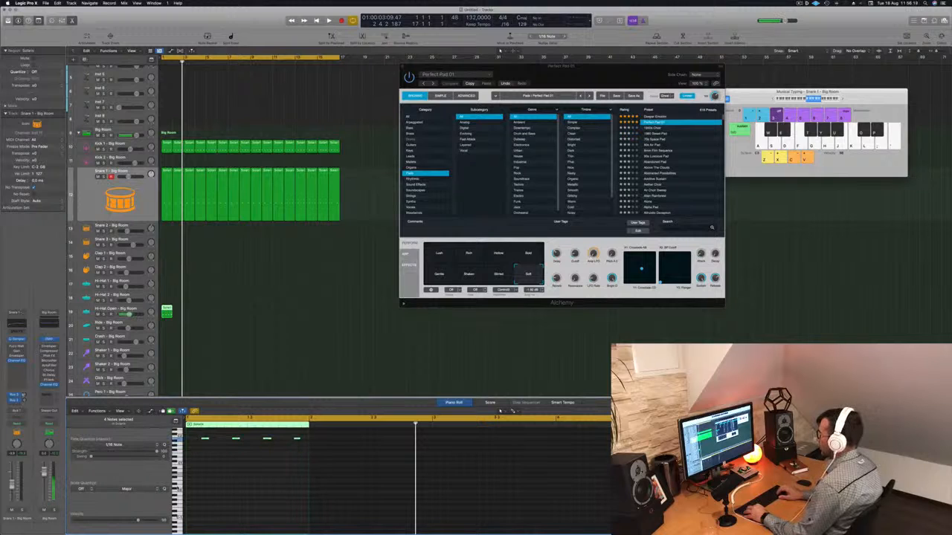
Play back the open hi-hat pattern
{"action": "scroll", "coordinate": [217, 495], "scroll_direction": "up", "scroll_amount": 2}
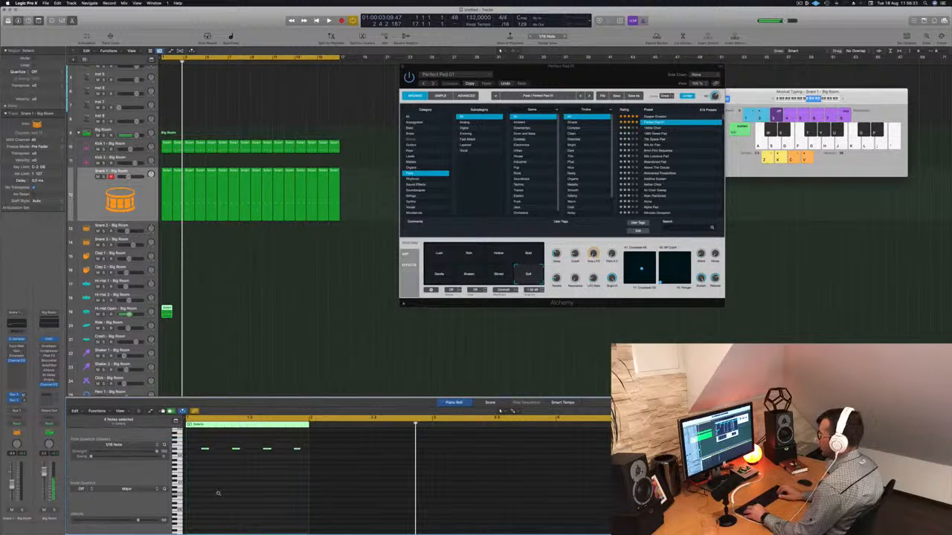
{"action": "key", "text": "space"}
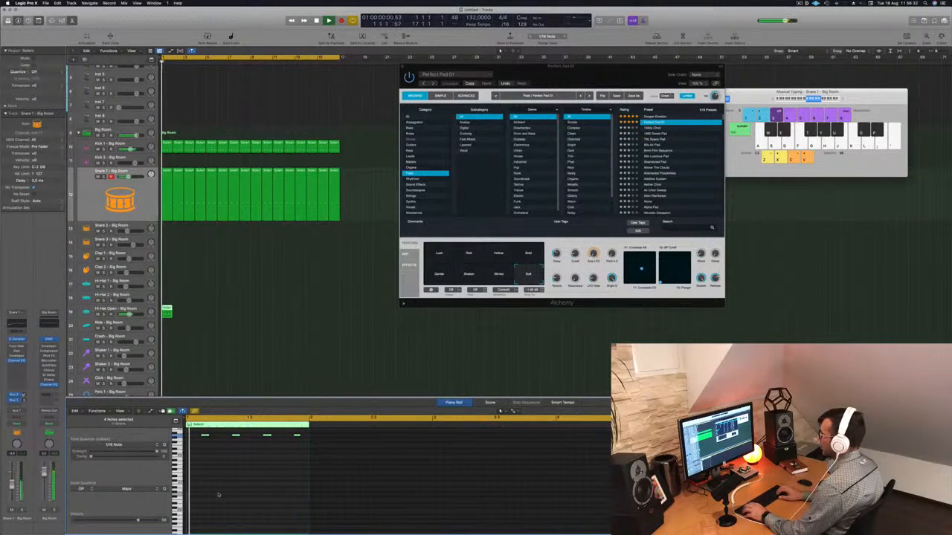
{"action": "scroll", "coordinate": [242, 499], "scroll_direction": "up", "scroll_amount": 5}
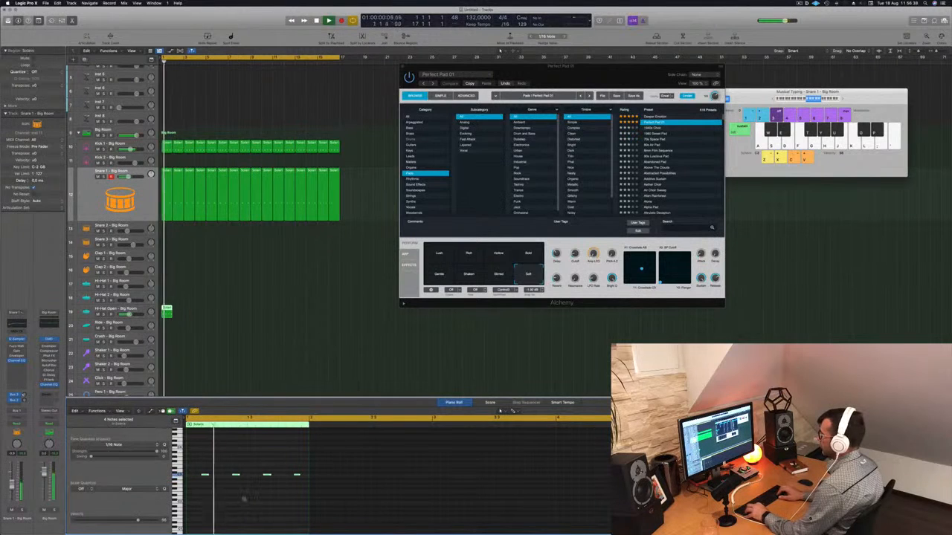
{"action": "key", "text": "space"}
{"action": "key", "text": "space"}
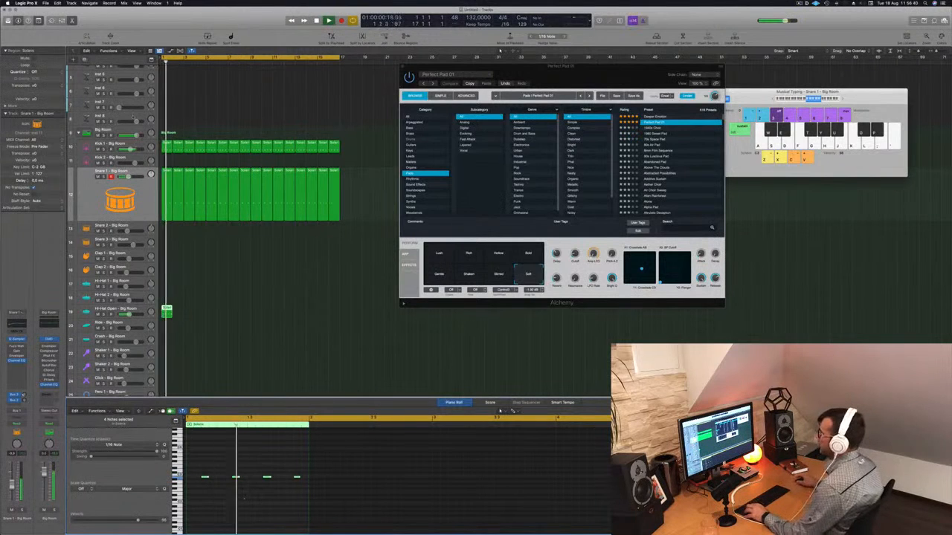
Repeat the open hi-hat region across the arrangement and return to the start
{"action": "left_click_drag", "start_coordinate": [167, 309], "coordinate": [257, 314]}
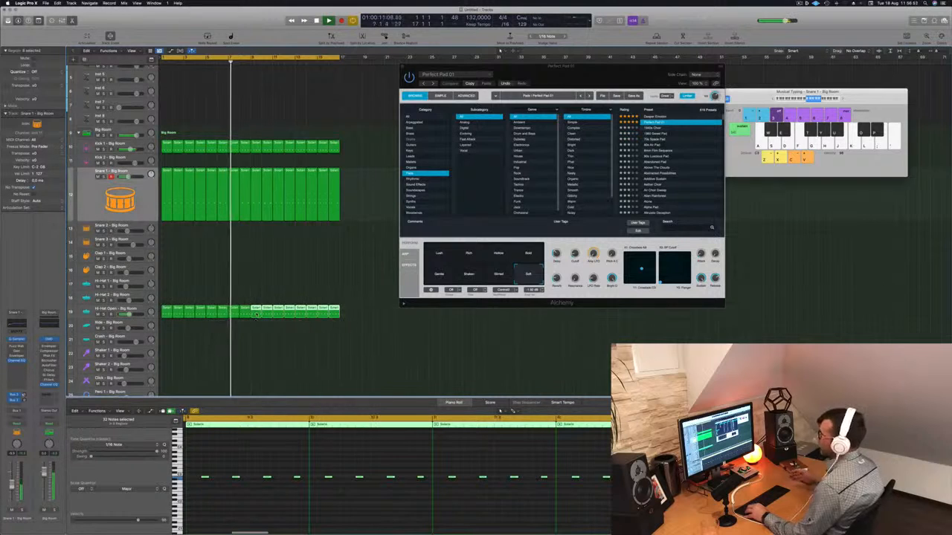
{"action": "scroll", "coordinate": [255, 312], "scroll_direction": "down", "scroll_amount": 3}
{"action": "key", "text": "Return"}
Copy the open hi-hat region onto the Hi-Hat 1 track
{"action": "left_click", "coordinate": [105, 288]}
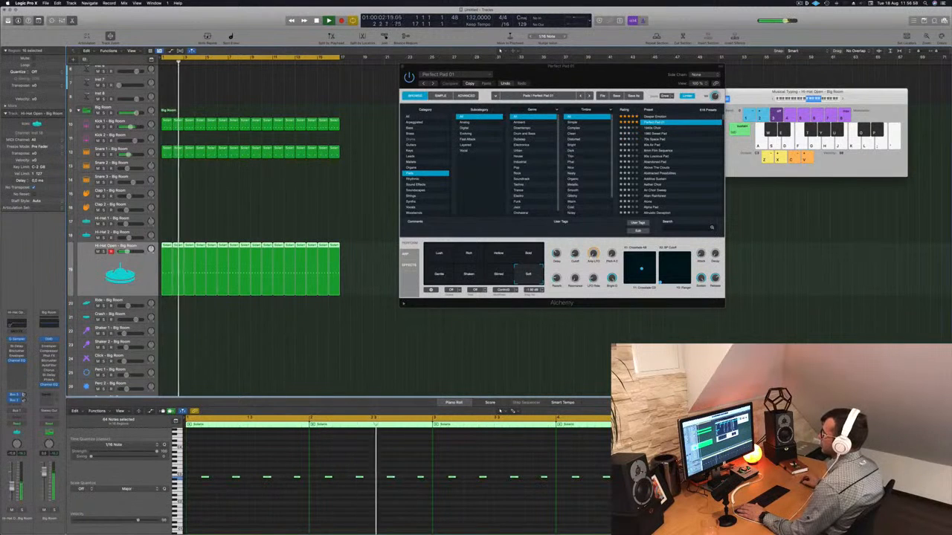
{"action": "scroll", "coordinate": [208, 362], "scroll_direction": "down", "scroll_amount": 3}
{"action": "key", "text": "space"}
{"action": "left_click", "coordinate": [188, 183]}
{"action": "key", "text": "Return"}
{"action": "key", "text": "space"}
{"action": "left_click", "coordinate": [168, 208]}
{"action": "left_click_drag", "start_coordinate": [168, 209], "coordinate": [167, 186]}
Shift a note of the Hi-Hat 1 pattern later in the Piano Roll
{"action": "left_click", "coordinate": [329, 503]}
{"action": "key", "text": "Return"}
{"action": "key", "text": "Return"}
{"action": "key", "text": "Return"}
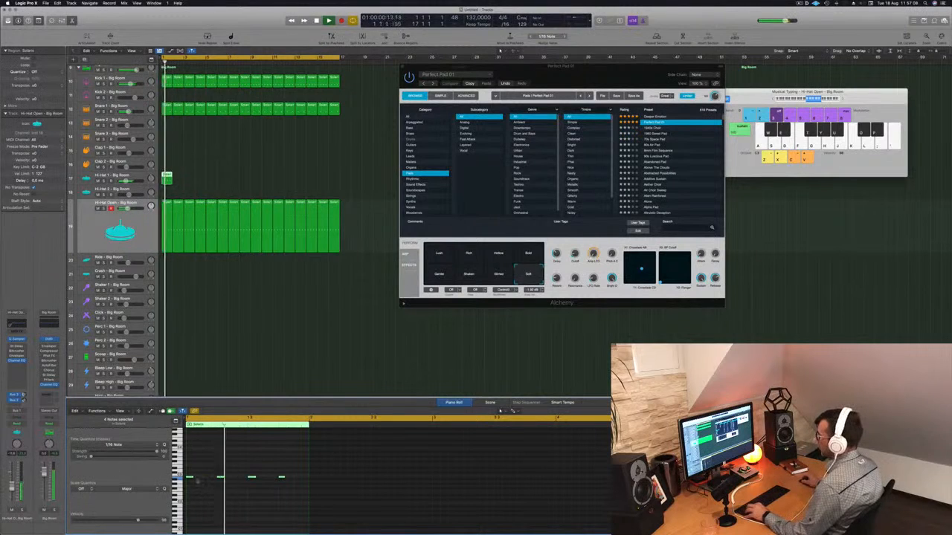
{"action": "left_click_drag", "start_coordinate": [191, 478], "coordinate": [206, 479]}
{"action": "key", "text": "Return"}
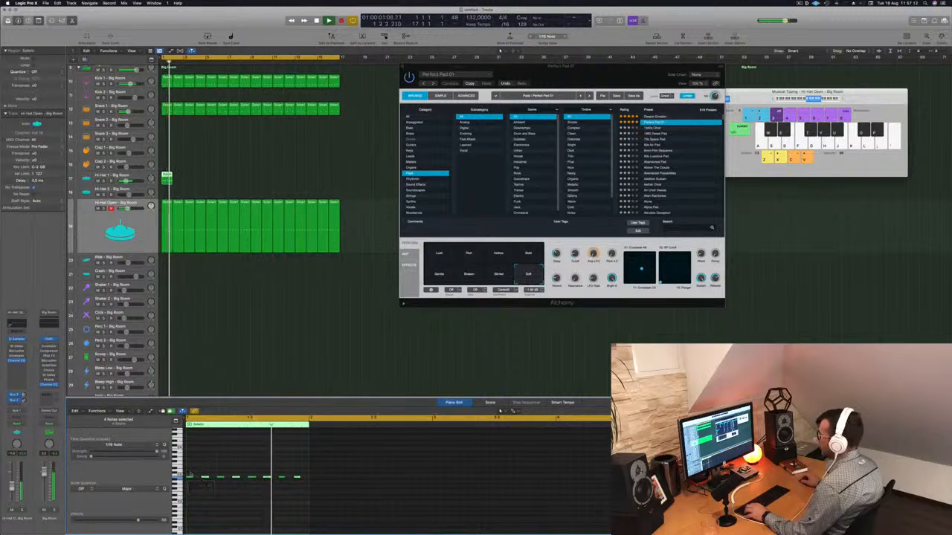
Repeat the Hi-Hat 1 region across the arrangement
{"action": "left_click_drag", "start_coordinate": [166, 177], "coordinate": [211, 178]}
{"action": "mouse_move", "coordinate": [259, 188]}
{"action": "left_mouse_down"}
{"action": "mouse_move", "coordinate": [168, 179]}
{"action": "mouse_move", "coordinate": [257, 180]}
{"action": "left_mouse_up"}
{"action": "key", "text": "Return"}
{"action": "left_click", "coordinate": [138, 177]}
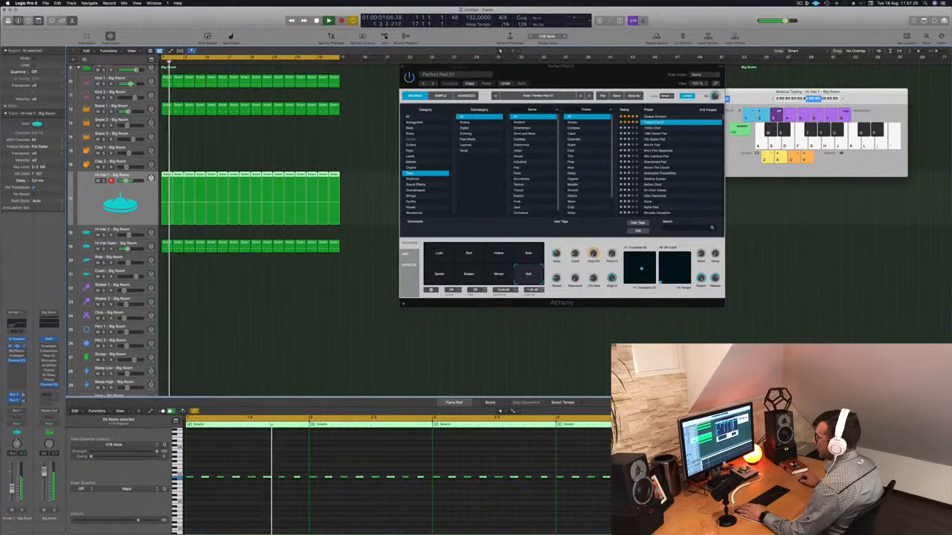
Insert a Stereo Delay on the Hi-Hat 1 channel and step through its presets
{"action": "left_click", "coordinate": [17, 346]}
{"action": "left_click", "coordinate": [317, 96]}
{"action": "left_click", "coordinate": [317, 97]}
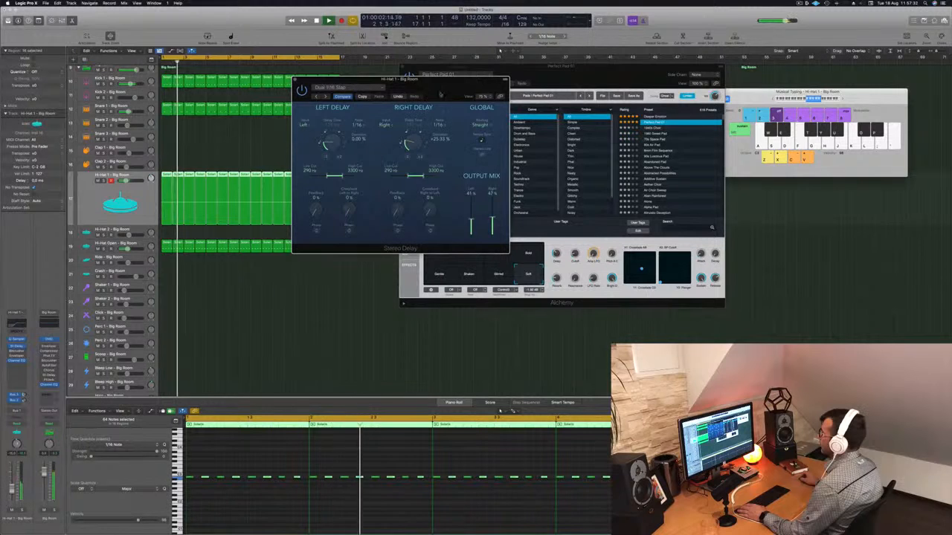
{"action": "left_click", "coordinate": [317, 96]}
{"action": "left_click", "coordinate": [324, 97]}
{"action": "left_click", "coordinate": [320, 96]}
Raise the Hi-Hat 1 channel fader slightly
{"action": "left_click_drag", "start_coordinate": [11, 488], "coordinate": [11, 482]}
{"action": "left_click", "coordinate": [207, 315]}
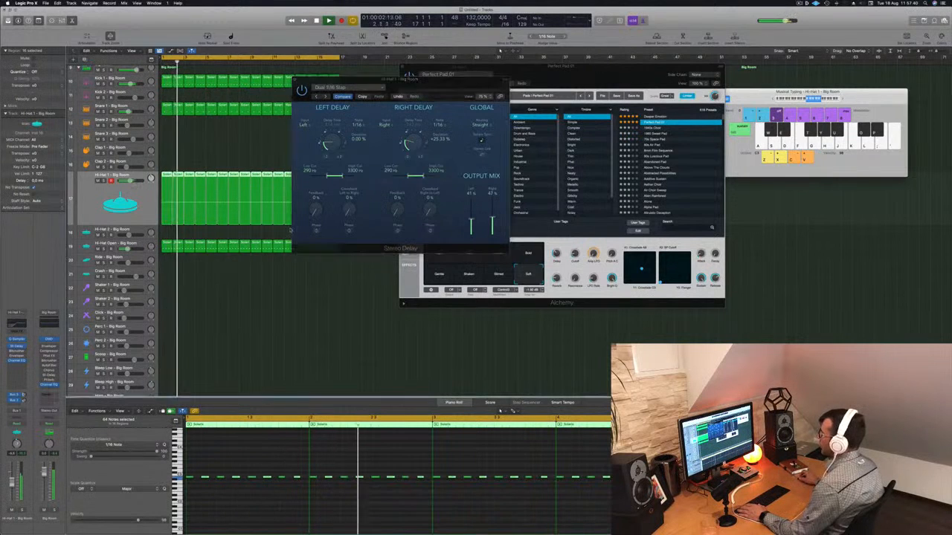
Tweak the Stereo Delay's output and delay times, load its 1/16 Note preset, and close the plugin window
{"action": "left_click_drag", "start_coordinate": [470, 220], "coordinate": [493, 220]}
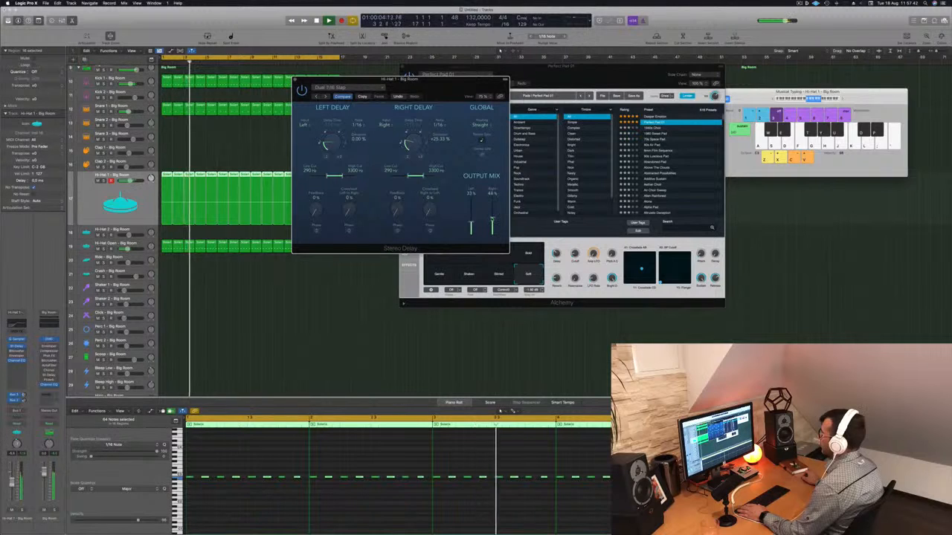
{"action": "left_click_drag", "start_coordinate": [412, 142], "coordinate": [413, 139]}
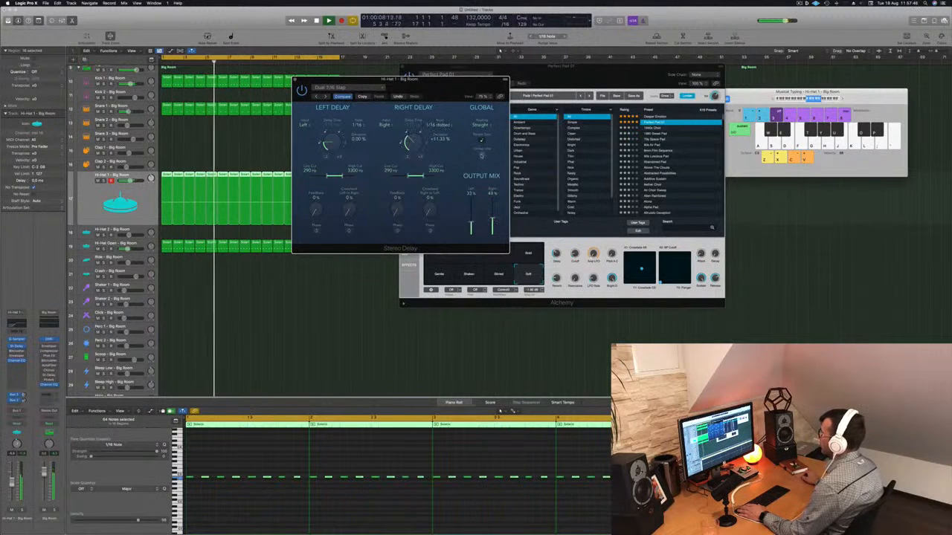
{"action": "left_click_drag", "start_coordinate": [325, 142], "coordinate": [326, 136]}
{"action": "left_click", "coordinate": [316, 97]}
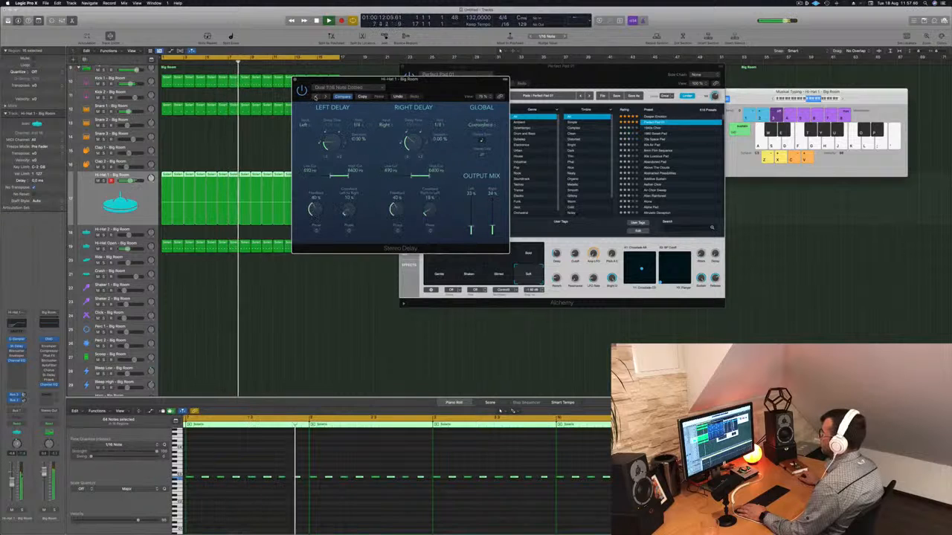
{"action": "left_click", "coordinate": [315, 97]}
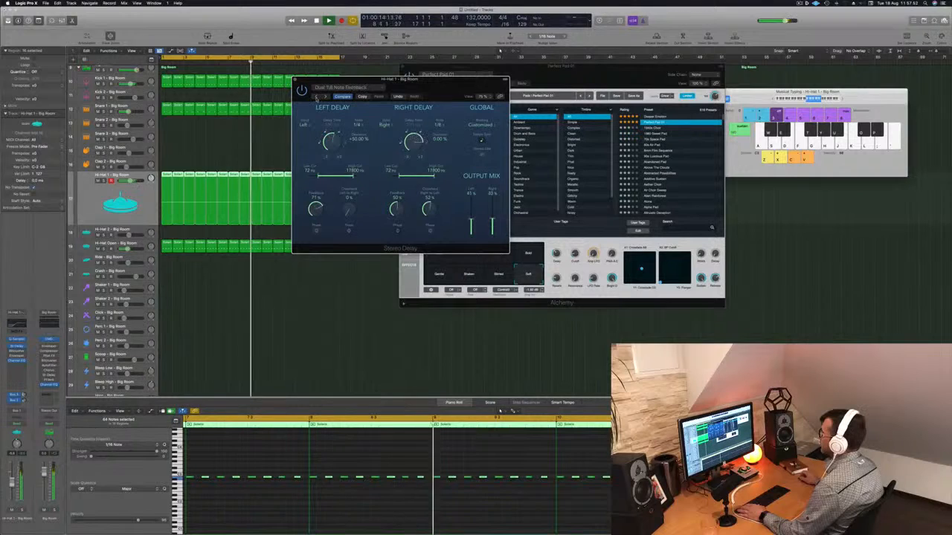
{"action": "left_click_drag", "start_coordinate": [316, 98], "coordinate": [298, 103]}
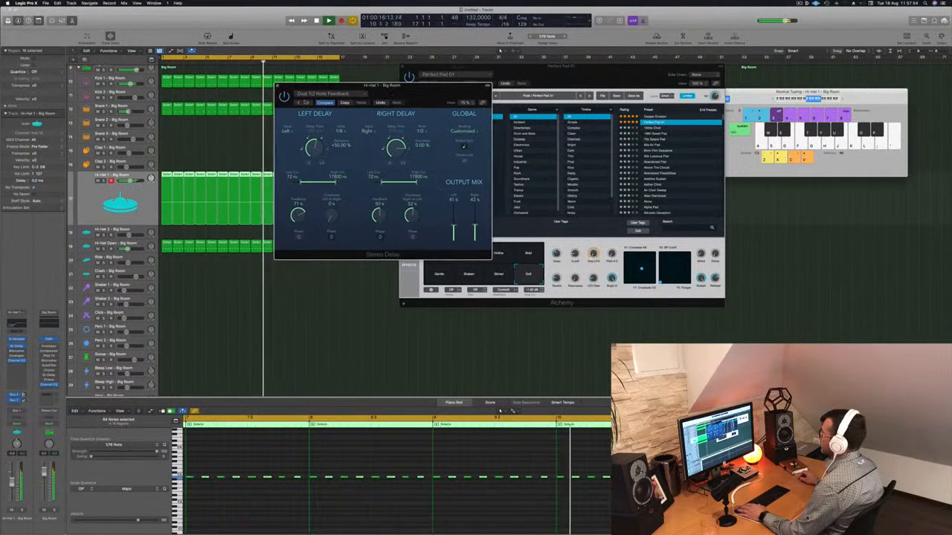
{"action": "left_click", "coordinate": [299, 103]}
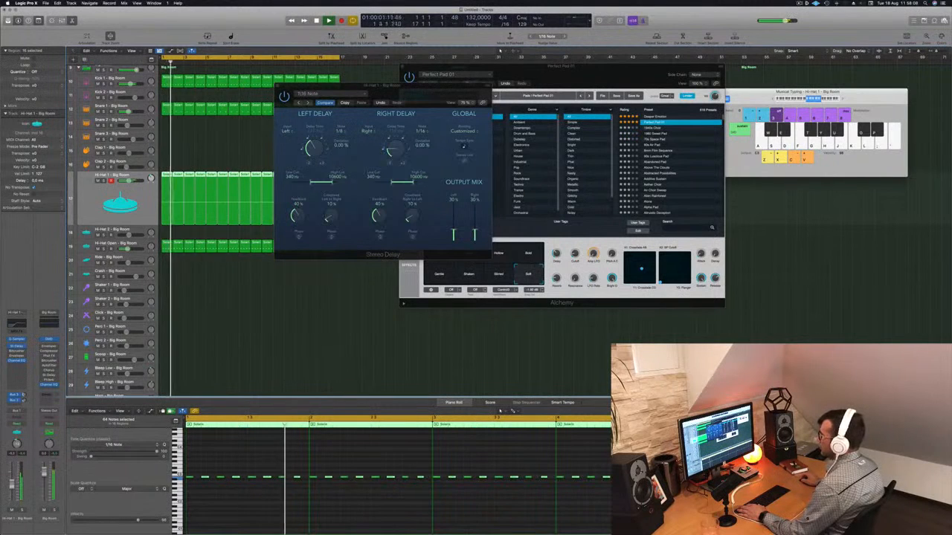
{"action": "left_click", "coordinate": [279, 86]}
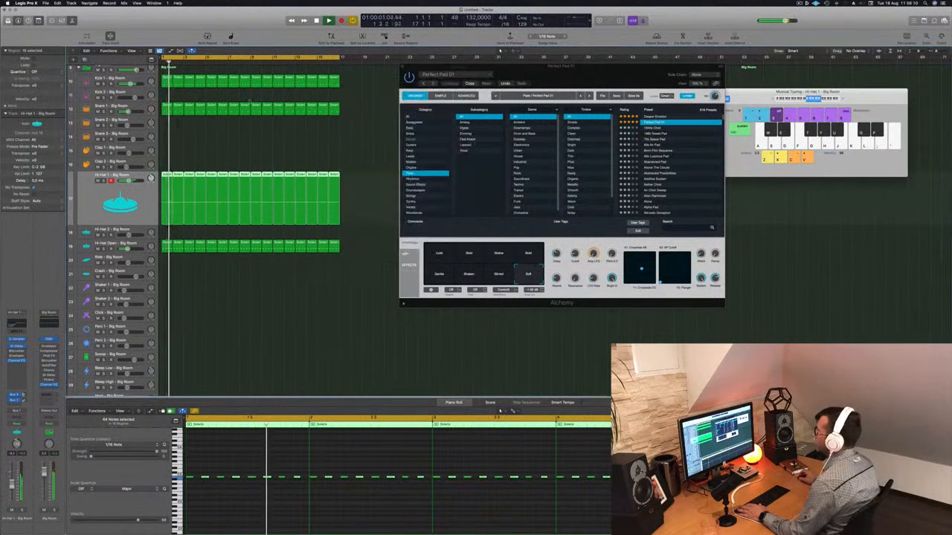
Copy a one-bar hi-hat region onto the Shaker 1 track and shift its notes in the Piano Roll
{"action": "scroll", "coordinate": [167, 240], "scroll_direction": "down", "scroll_amount": 1}
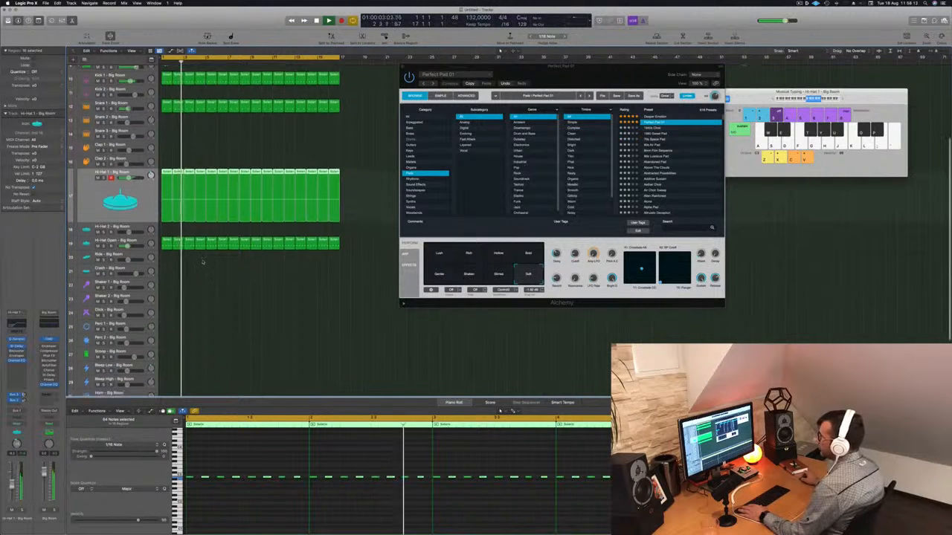
{"action": "left_click_drag", "start_coordinate": [167, 240], "coordinate": [167, 289]}
{"action": "left_click_drag", "start_coordinate": [203, 454], "coordinate": [339, 524]}
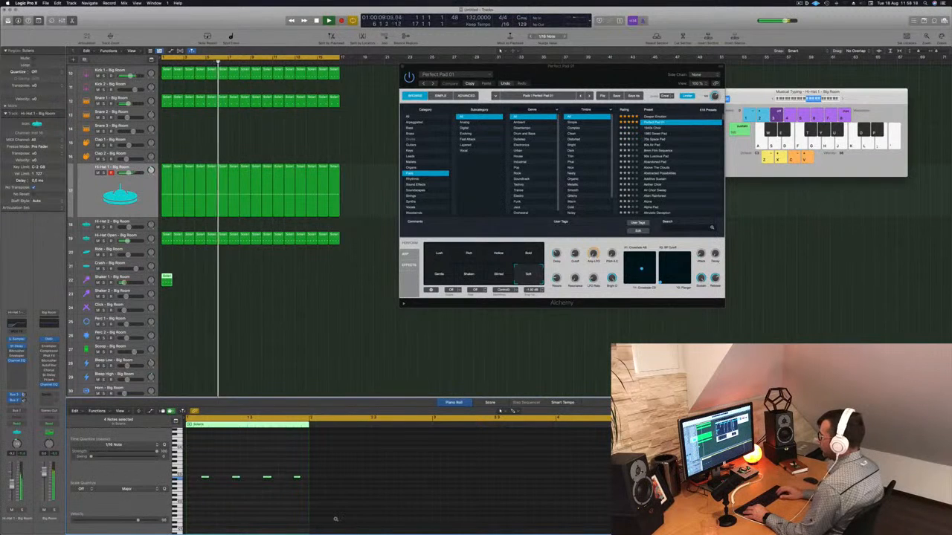
{"action": "key", "text": "space"}
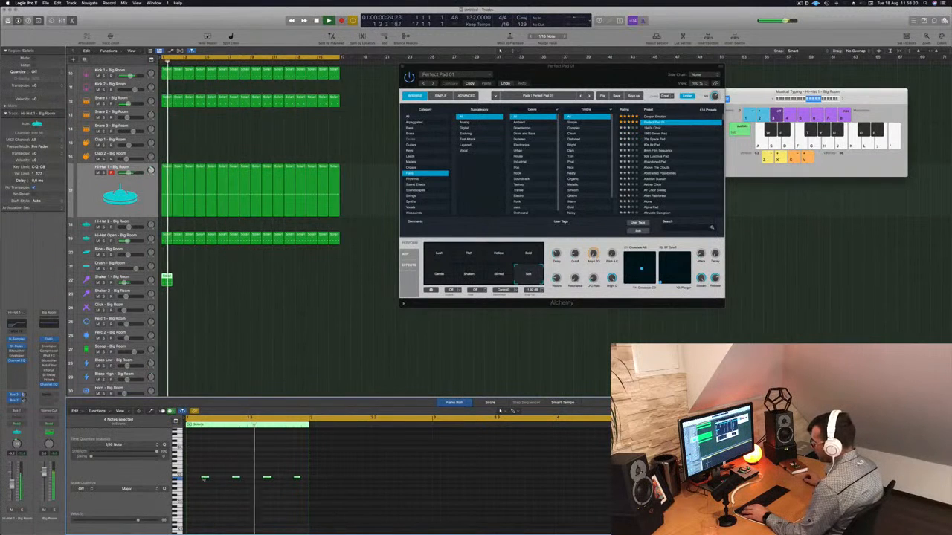
{"action": "mouse_move", "coordinate": [205, 477]}
{"action": "left_mouse_down"}
{"action": "mouse_move", "coordinate": [192, 480]}
{"action": "mouse_move", "coordinate": [216, 481]}
{"action": "left_mouse_up"}
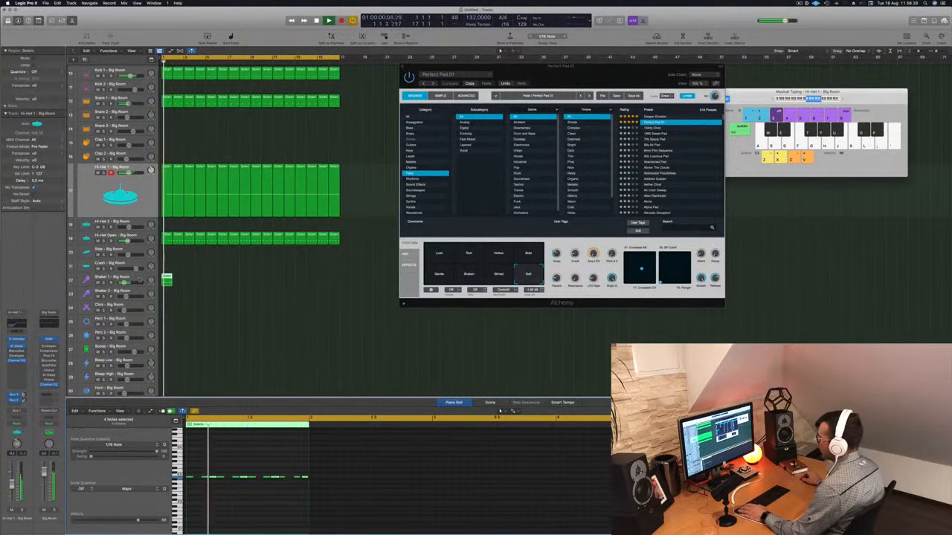
Select the Shaker 1 track and all notes of its region in the Piano Roll
{"action": "left_click", "coordinate": [144, 282]}
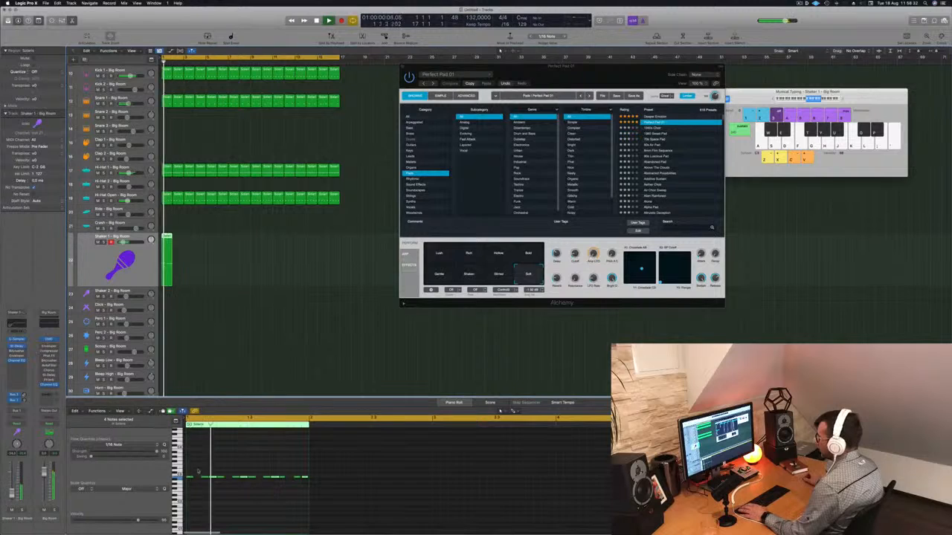
{"action": "left_click_drag", "start_coordinate": [192, 471], "coordinate": [303, 487]}
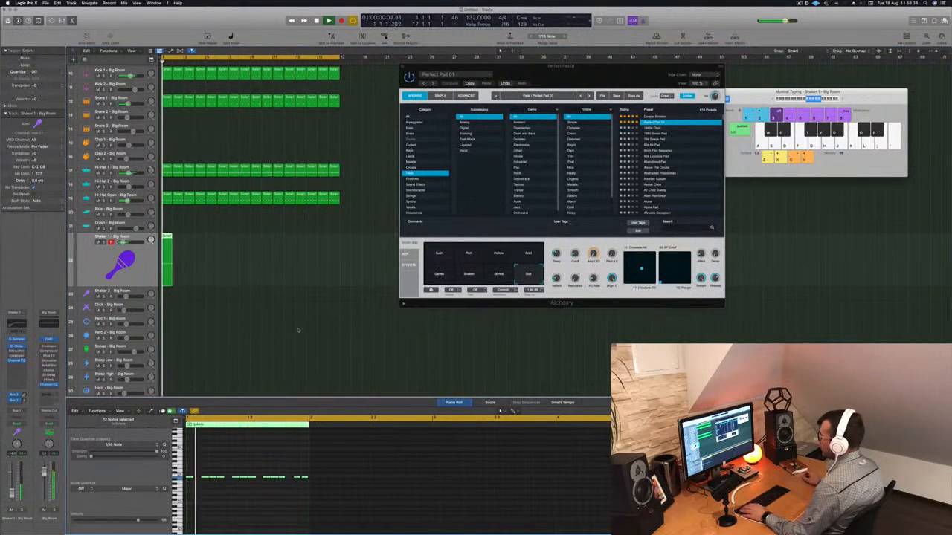
Repeat the Shaker 1 region across the arrangement
{"action": "left_click_drag", "start_coordinate": [168, 238], "coordinate": [194, 244]}
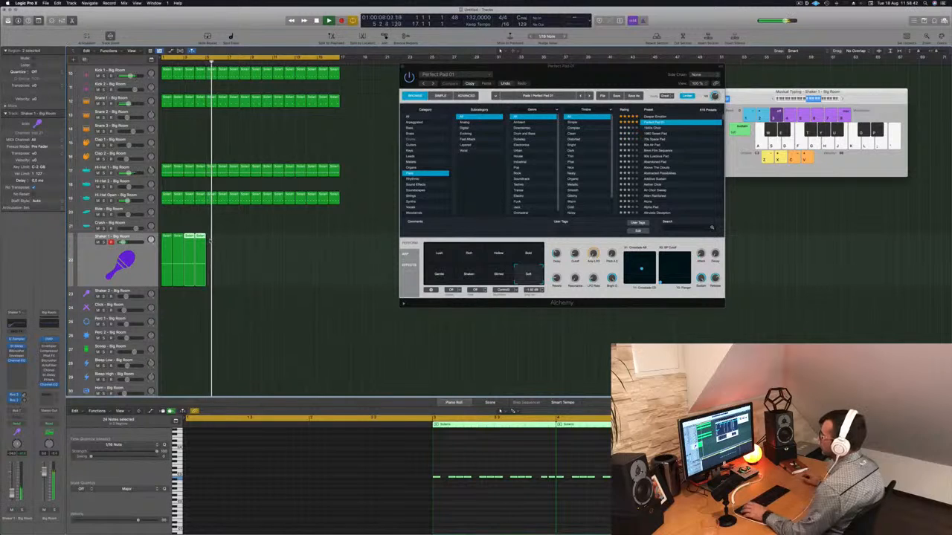
{"action": "mouse_move", "coordinate": [214, 242]}
{"action": "left_mouse_down"}
{"action": "mouse_move", "coordinate": [167, 248]}
{"action": "mouse_move", "coordinate": [212, 242]}
{"action": "left_mouse_up"}
{"action": "left_click_drag", "start_coordinate": [272, 250], "coordinate": [251, 245]}
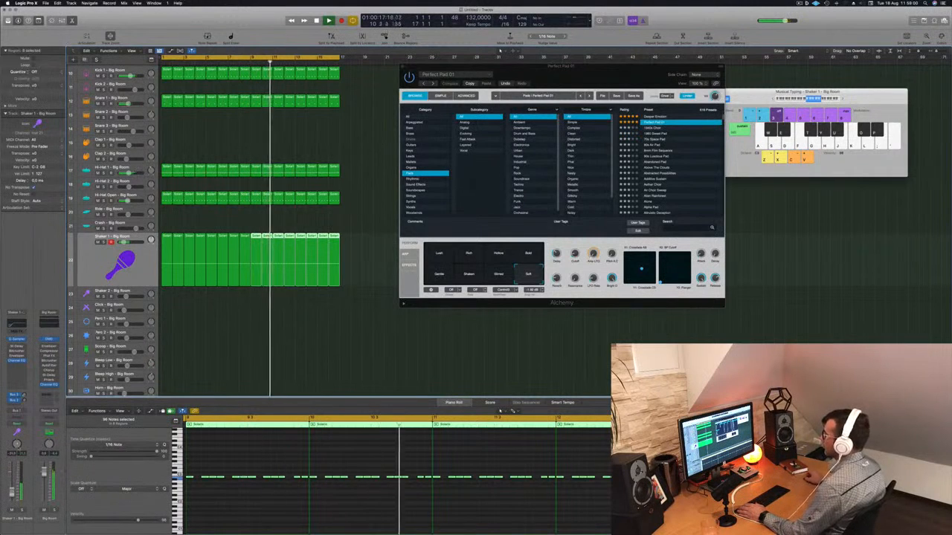
Select the Hi-Hat Open track and load the Hi-Hat Open - Deep Tech sound from the Library
{"action": "left_click", "coordinate": [98, 201]}
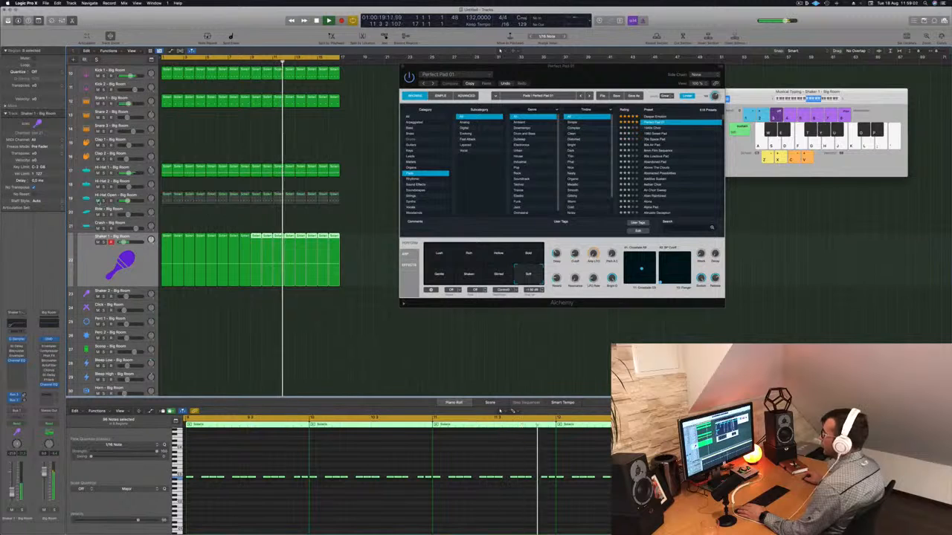
{"action": "left_click", "coordinate": [98, 201]}
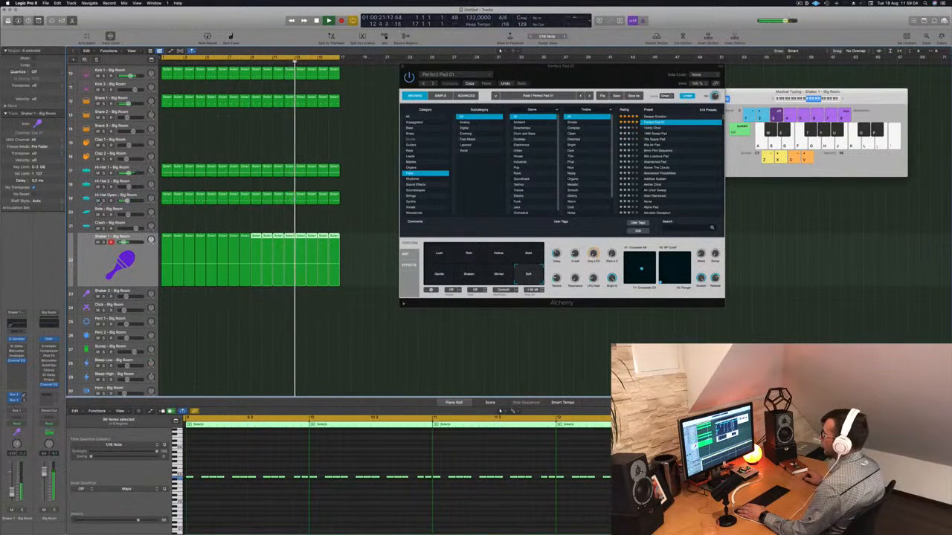
{"action": "left_click", "coordinate": [143, 196]}
{"action": "key", "text": "Return"}
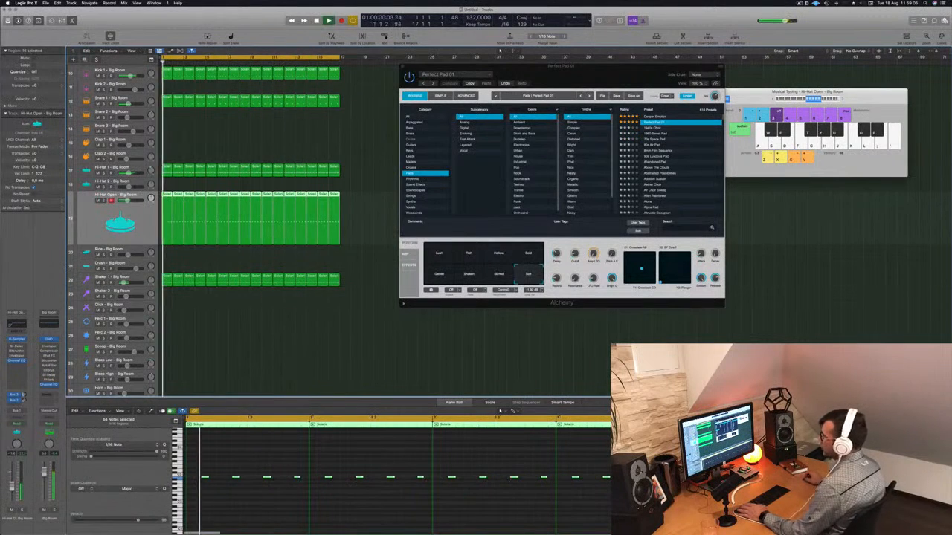
{"action": "key", "text": "y"}
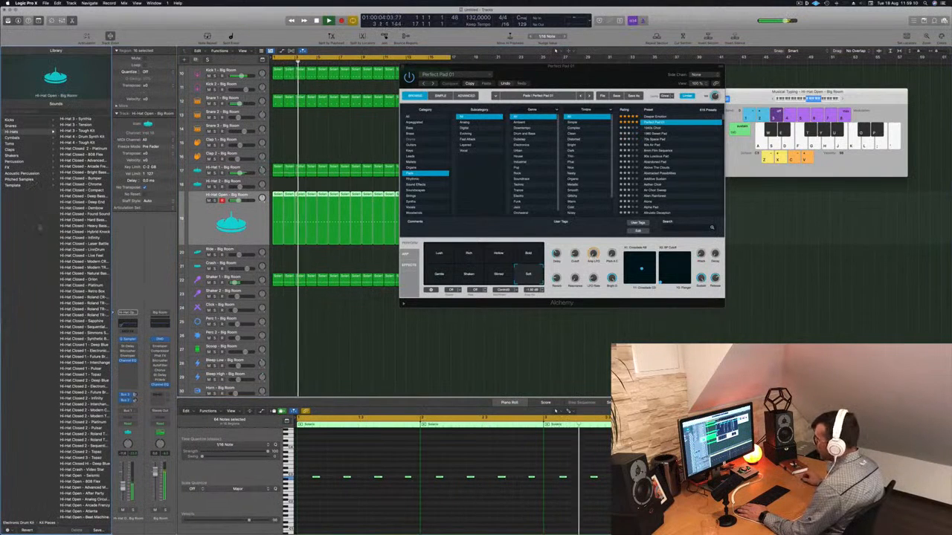
{"action": "scroll", "coordinate": [79, 237], "scroll_direction": "down", "scroll_amount": 15}
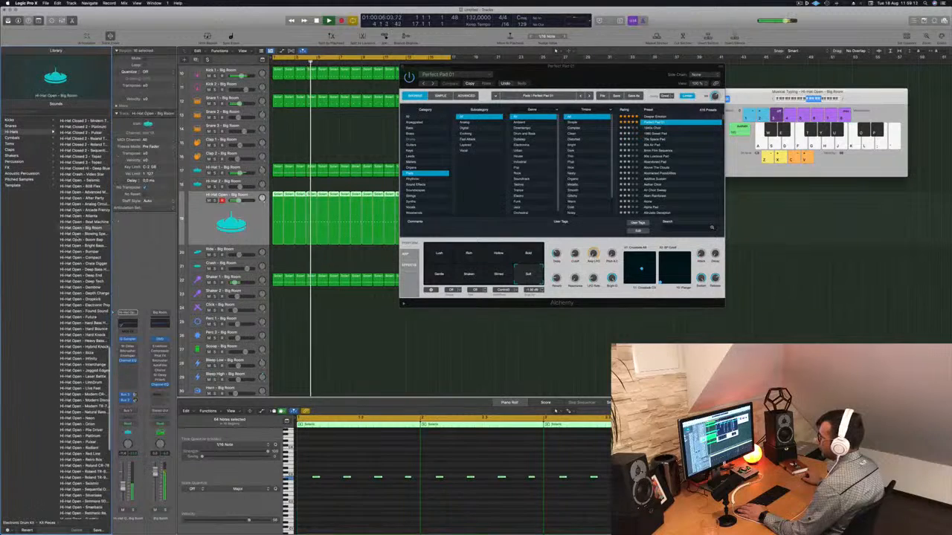
{"action": "left_click", "coordinate": [93, 254]}
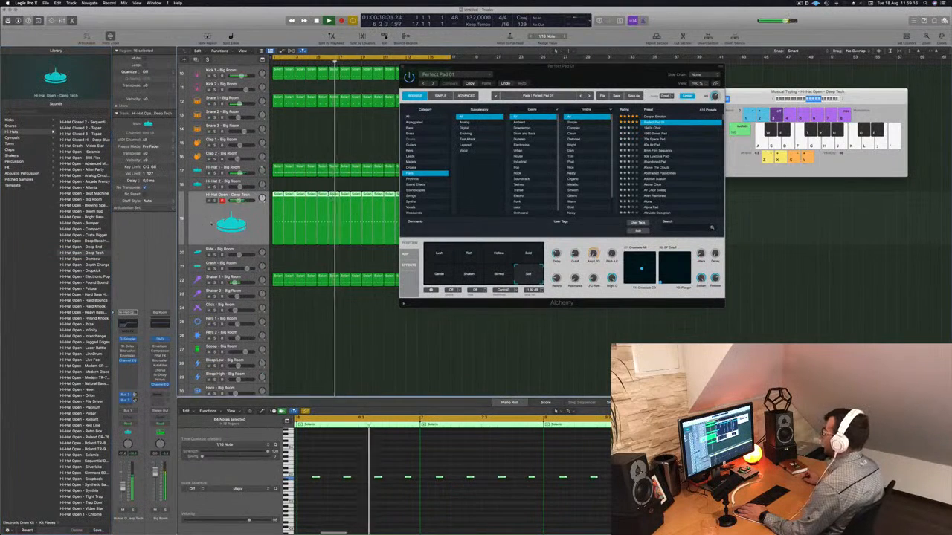
Move and close the Alchemy instrument window
{"action": "left_click_drag", "start_coordinate": [562, 80], "coordinate": [701, 100]}
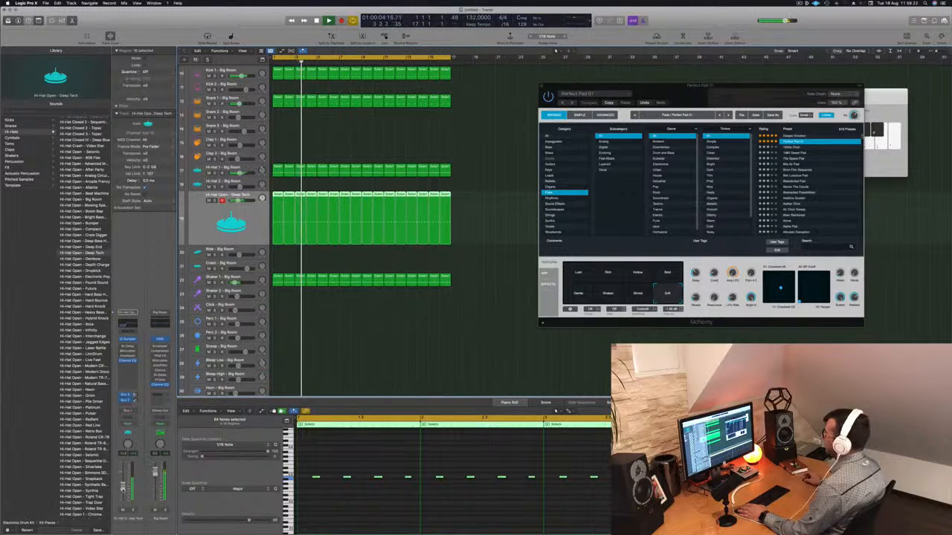
{"action": "left_click_drag", "start_coordinate": [670, 92], "coordinate": [613, 102]}
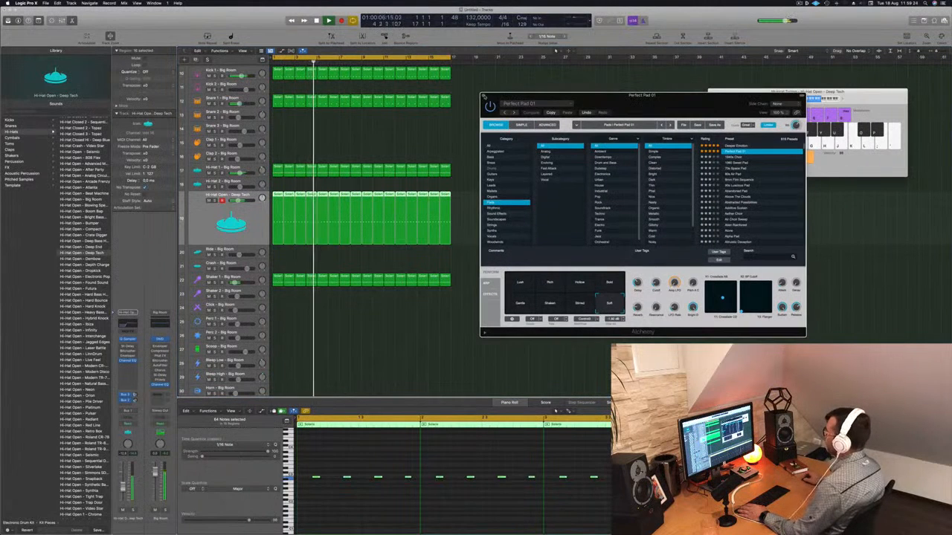
{"action": "left_click", "coordinate": [483, 95]}
{"action": "key", "text": "super+Up"}
{"action": "key", "text": "super+Up"}
{"action": "key", "text": "super+Up"}
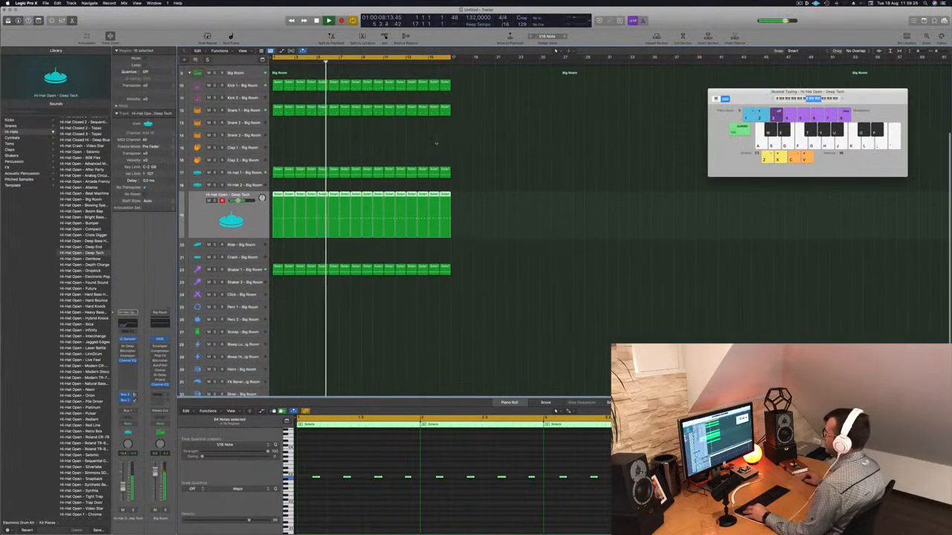
Copy the first Shaker 1 region onto the Scoop track and transpose its notes down in the Piano Roll
{"action": "scroll", "coordinate": [444, 320], "scroll_direction": "down", "scroll_amount": 3}
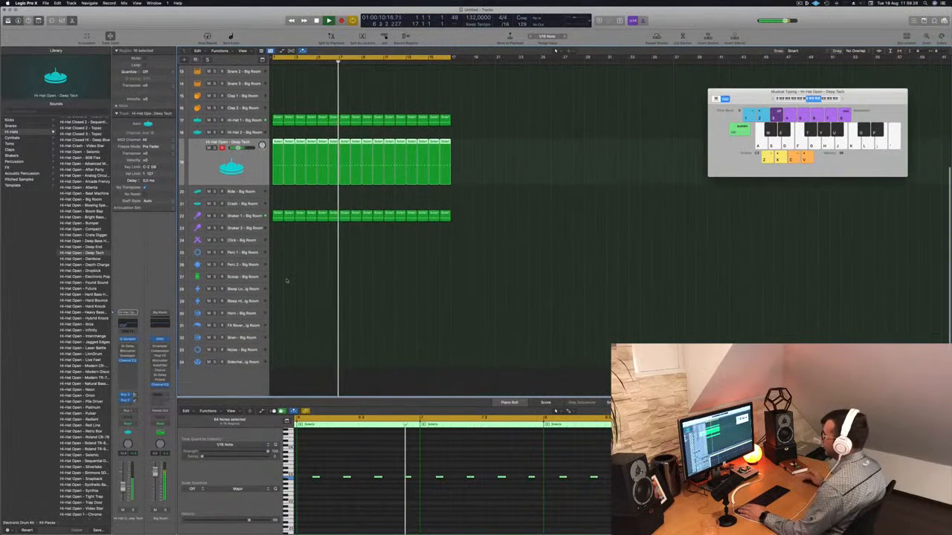
{"action": "left_click", "coordinate": [277, 217]}
{"action": "left_click_drag", "start_coordinate": [277, 216], "coordinate": [277, 276]}
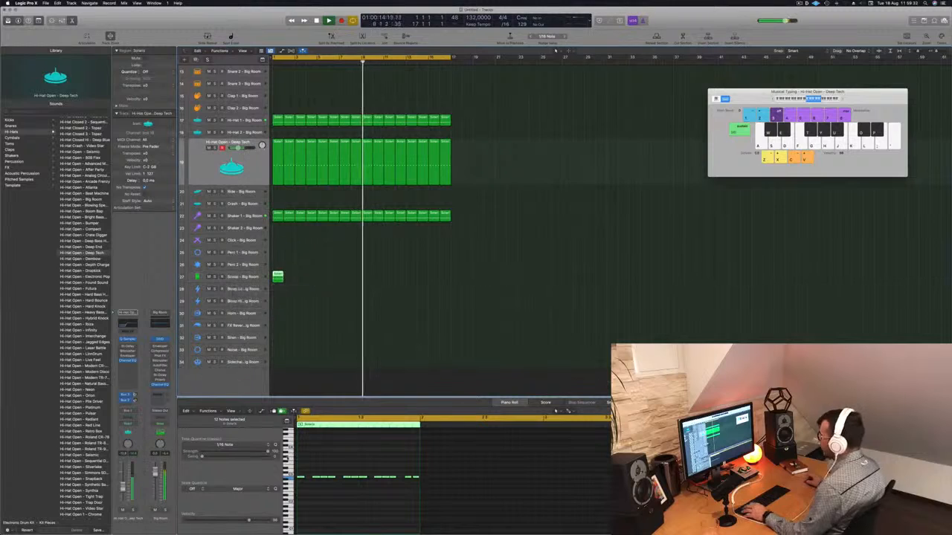
{"action": "left_click_drag", "start_coordinate": [301, 473], "coordinate": [366, 483]}
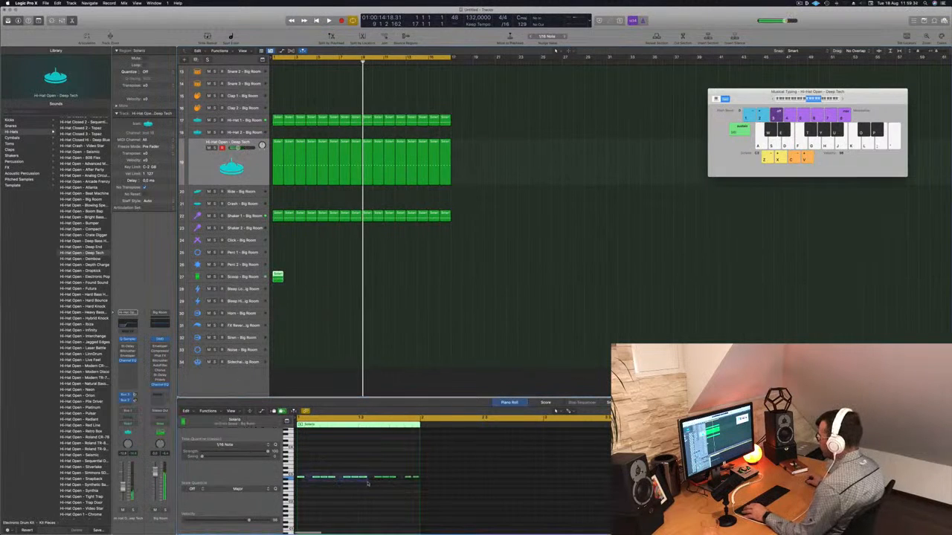
{"action": "left_click_drag", "start_coordinate": [429, 493], "coordinate": [429, 491]}
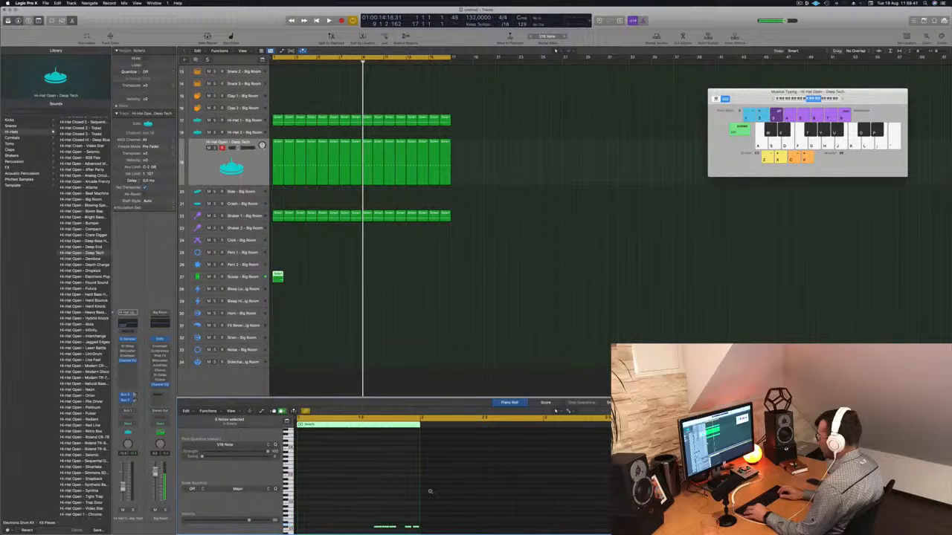
{"action": "key", "text": "Return"}
{"action": "key", "text": "space"}
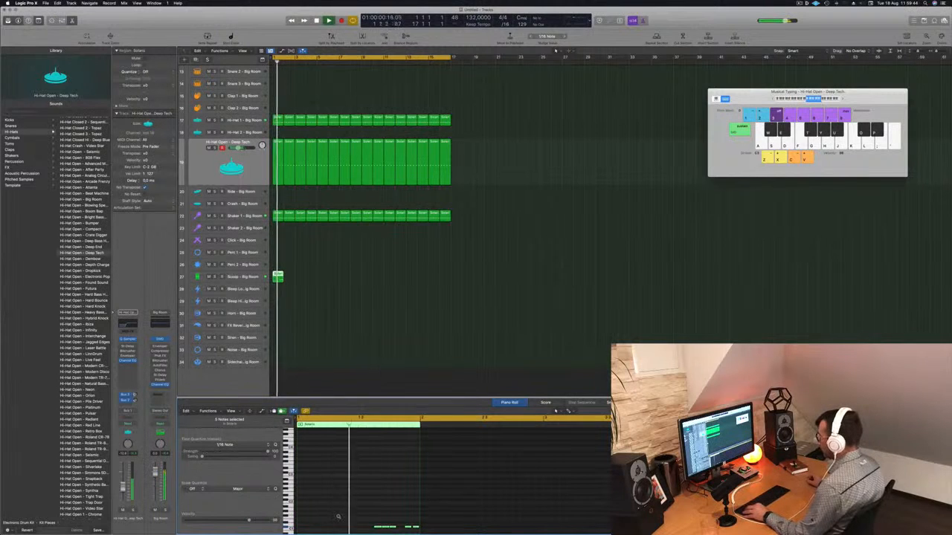
{"action": "scroll", "coordinate": [382, 478], "scroll_direction": "down", "scroll_amount": 4}
{"action": "key", "text": "Return"}
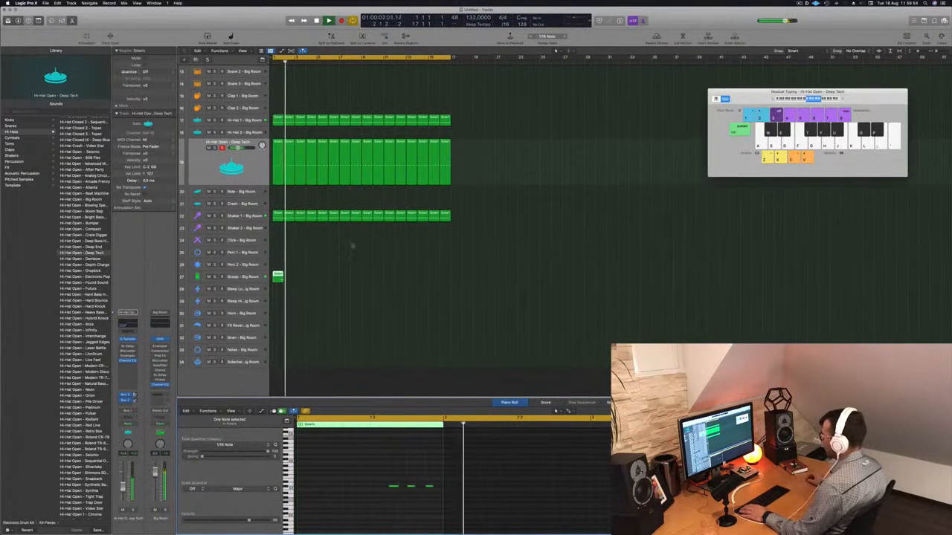
Extend the Scoop region, repeat it across the arrangement, and select the first Shaker 1 region
{"action": "left_click_drag", "start_coordinate": [281, 276], "coordinate": [290, 280]}
{"action": "left_click", "coordinate": [301, 275]}
{"action": "left_click", "coordinate": [285, 279]}
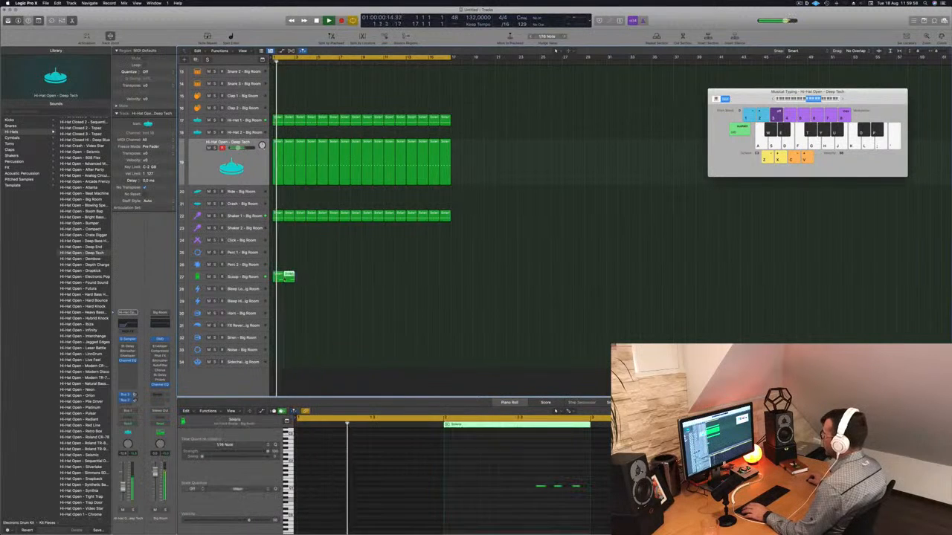
{"action": "left_click_drag", "start_coordinate": [588, 499], "coordinate": [588, 499]}
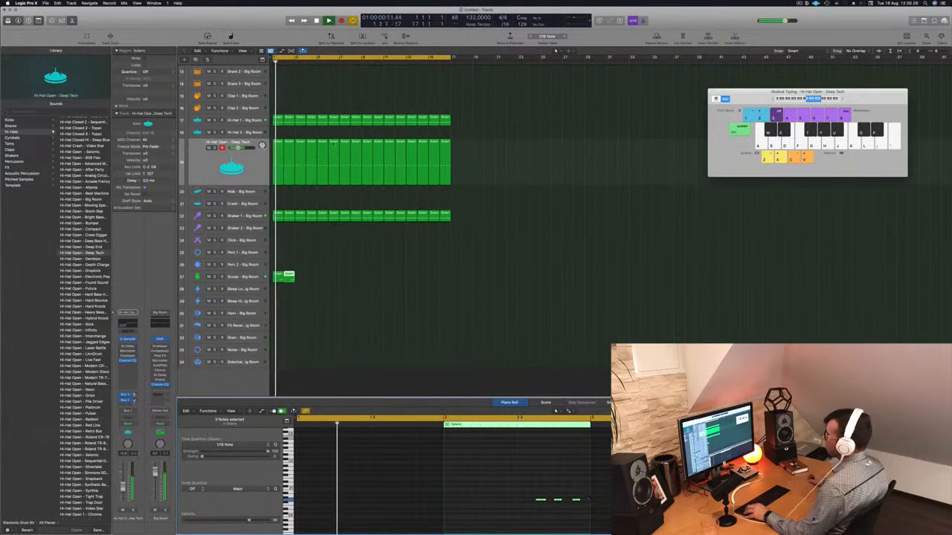
{"action": "mouse_move", "coordinate": [319, 279]}
{"action": "left_mouse_down"}
{"action": "mouse_move", "coordinate": [276, 281]}
{"action": "mouse_move", "coordinate": [300, 279]}
{"action": "left_mouse_up"}
{"action": "left_click_drag", "start_coordinate": [305, 279], "coordinate": [368, 281]}
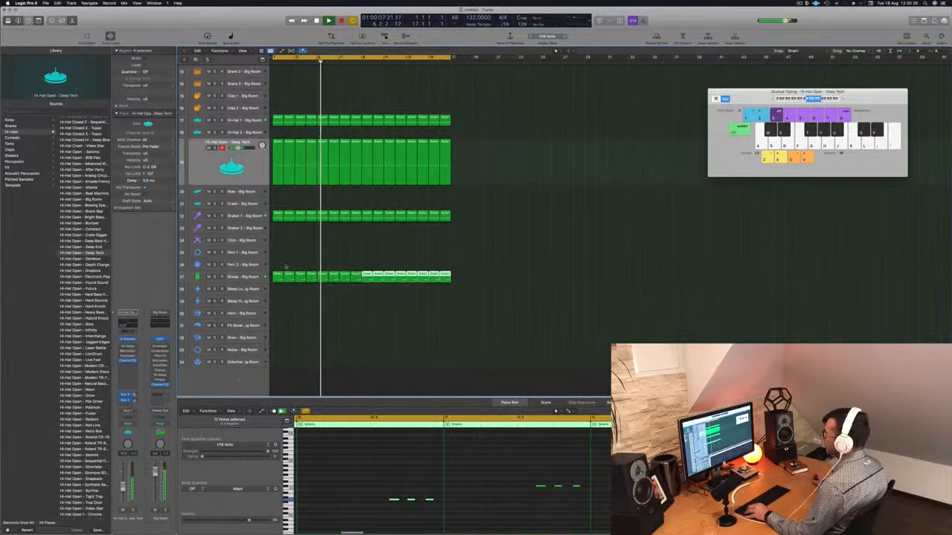
{"action": "left_click", "coordinate": [286, 312]}
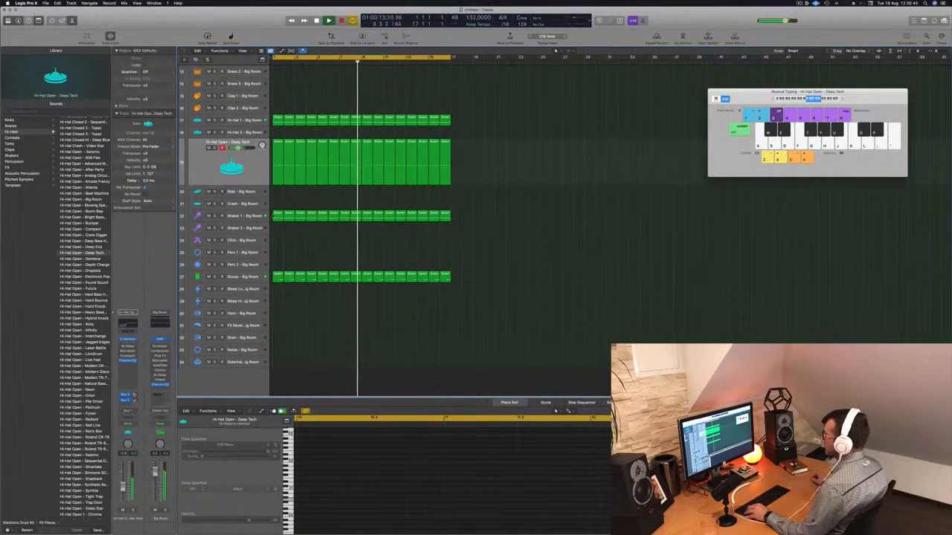
{"action": "left_click", "coordinate": [278, 216]}
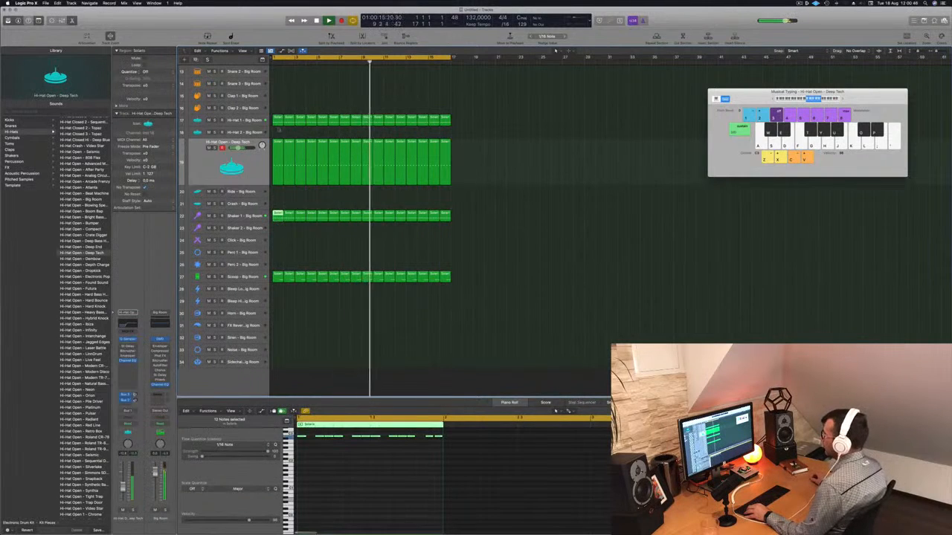
{"action": "left_click_drag", "start_coordinate": [277, 119], "coordinate": [366, 367]}
{"action": "left_click", "coordinate": [275, 365], "text": "shift"}
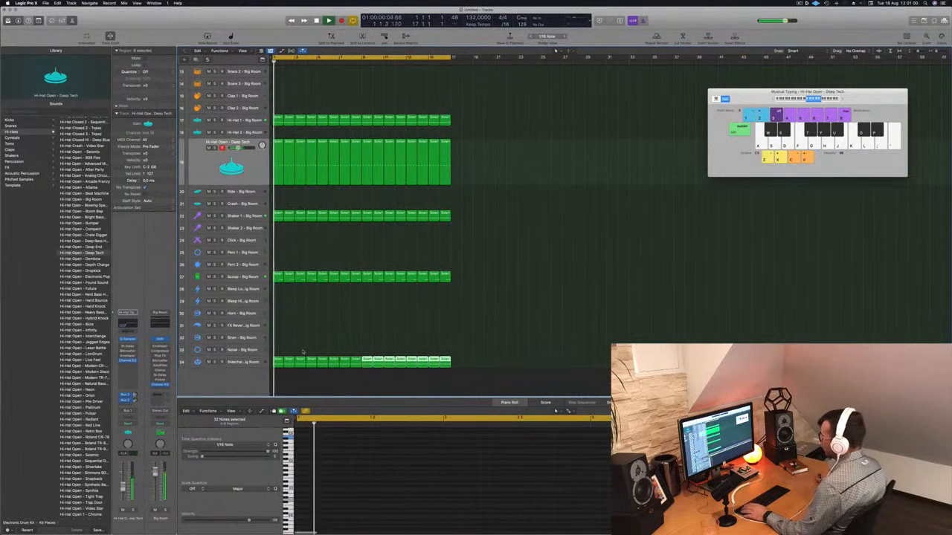
{"action": "left_click", "coordinate": [246, 362]}
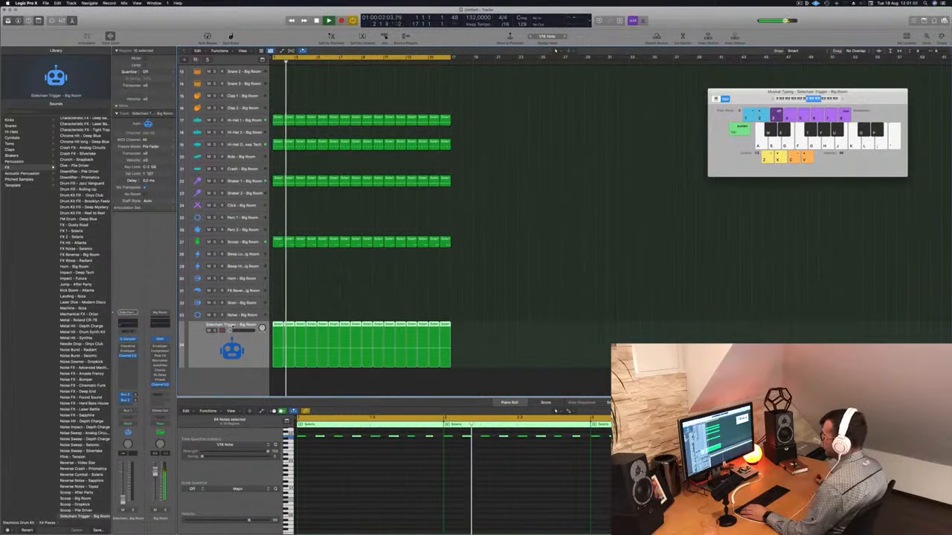
{"action": "left_click_drag", "start_coordinate": [241, 331], "coordinate": [242, 330]}
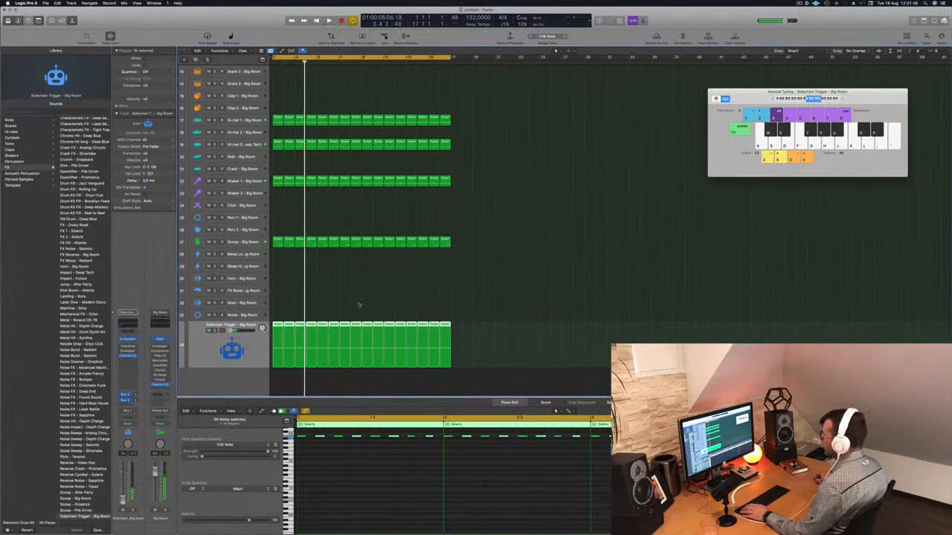
{"action": "scroll", "coordinate": [358, 305], "scroll_direction": "up", "scroll_amount": 3}
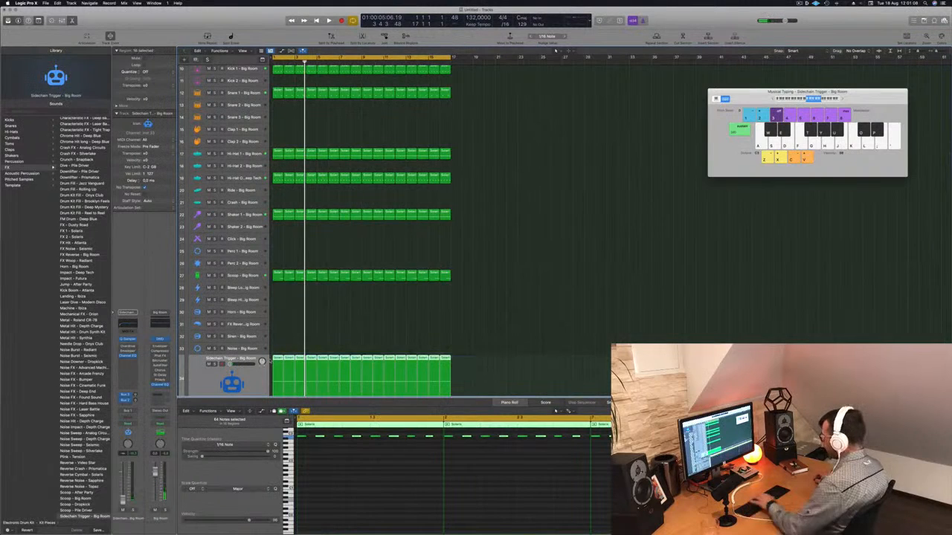
{"action": "key", "text": "Delete"}
{"action": "scroll", "coordinate": [311, 355], "scroll_direction": "down", "scroll_amount": 2}
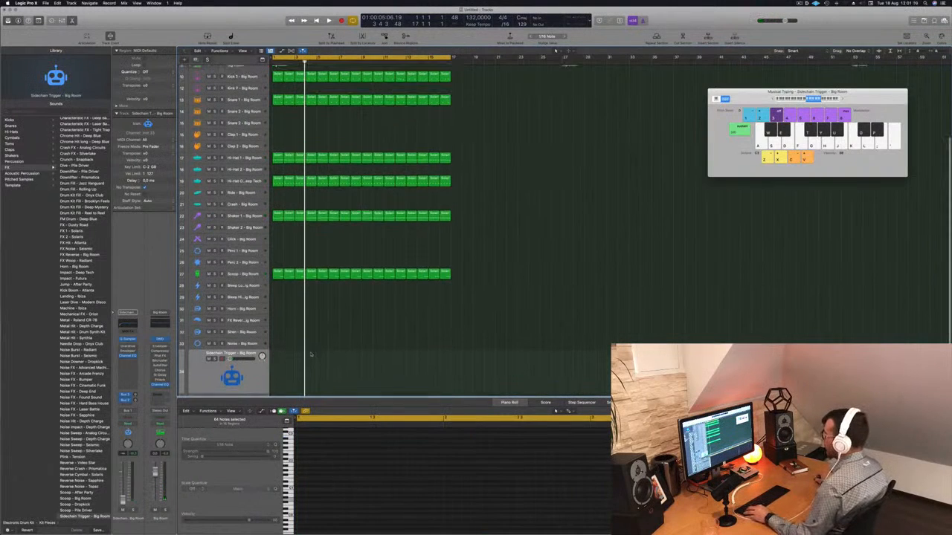
Select all Kick 1 regions and copy them onto the Sidechain Trigger track
{"action": "left_click_drag", "start_coordinate": [495, 84], "coordinate": [396, 94]}
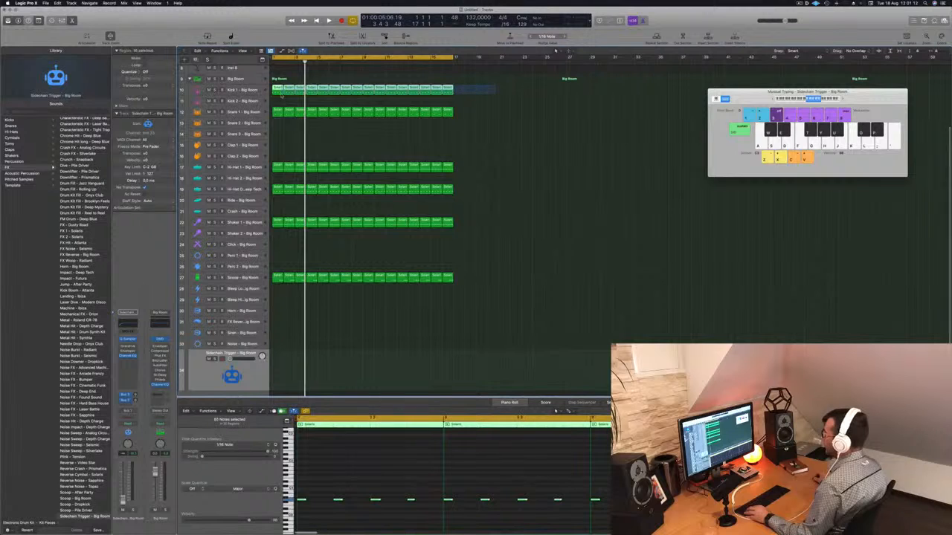
{"action": "left_click_drag", "start_coordinate": [281, 94], "coordinate": [280, 380]}
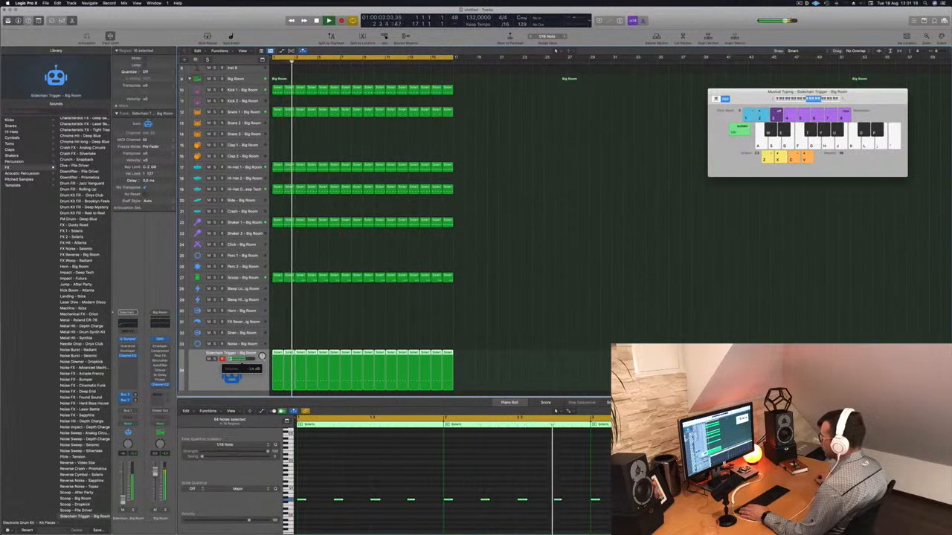
{"action": "scroll", "coordinate": [288, 263], "scroll_direction": "up", "scroll_amount": 5}
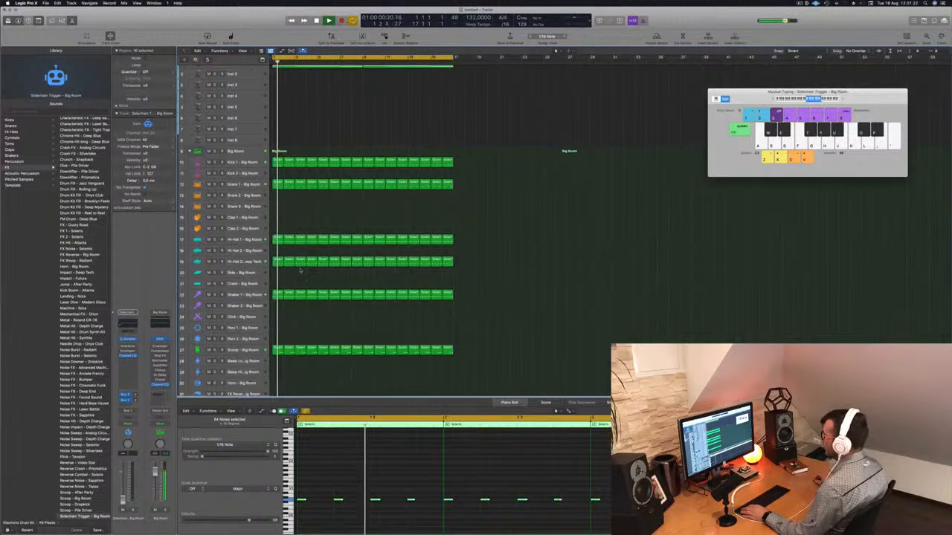
{"action": "scroll", "coordinate": [305, 252], "scroll_direction": "up", "scroll_amount": 2}
{"action": "scroll", "coordinate": [317, 290], "scroll_direction": "down", "scroll_amount": 2}
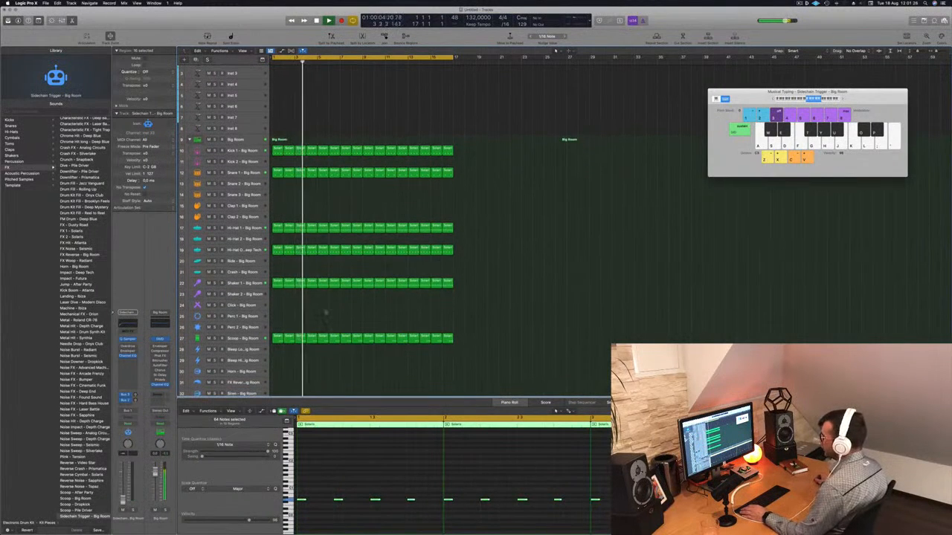
Copy the first Scoop region onto the Perc 1 track and repeat it across the arrangement
{"action": "scroll", "coordinate": [326, 313], "scroll_direction": "down", "scroll_amount": 3}
{"action": "left_click", "coordinate": [279, 321]}
{"action": "left_click_drag", "start_coordinate": [278, 319], "coordinate": [277, 297]}
{"action": "left_click_drag", "start_coordinate": [384, 465], "coordinate": [468, 506]}
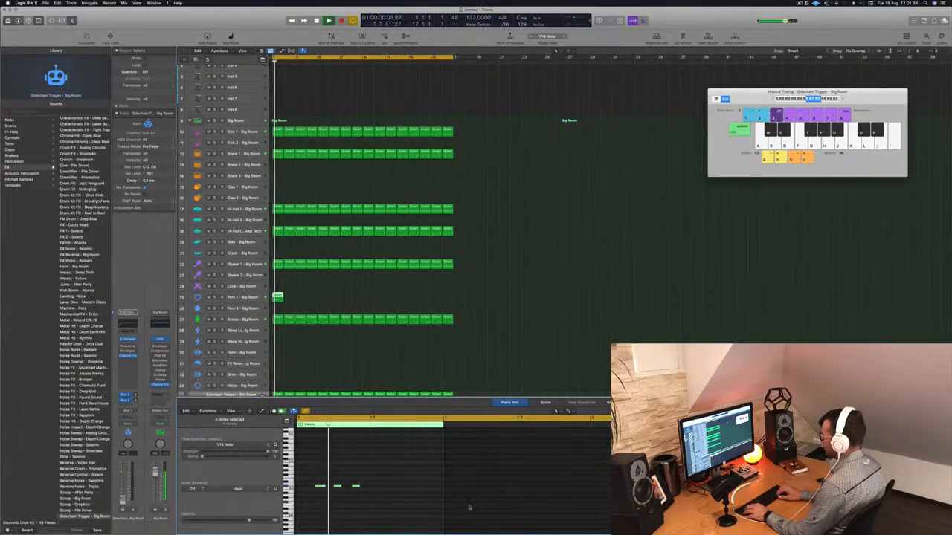
{"action": "left_click", "coordinate": [257, 297]}
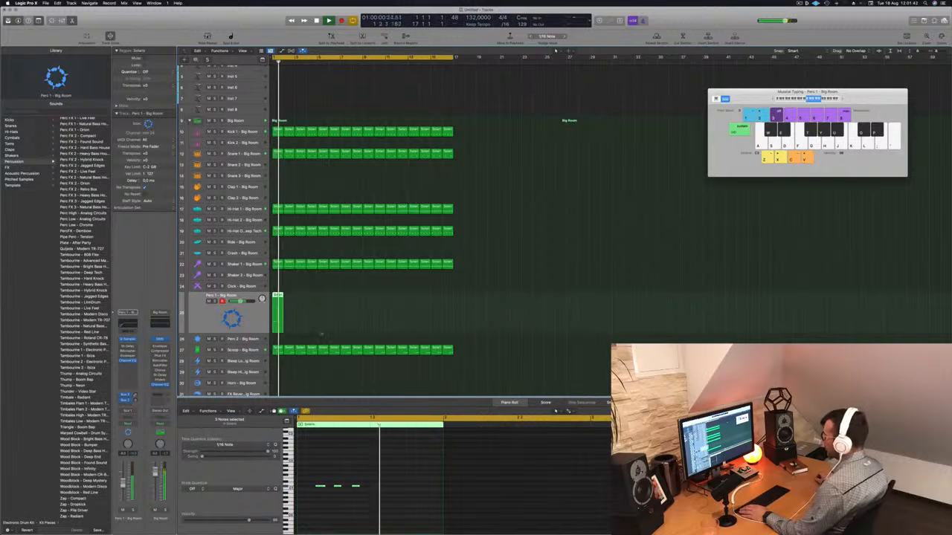
{"action": "left_click_drag", "start_coordinate": [279, 297], "coordinate": [367, 302]}
Select all notes of the Perc 1 regions in the Piano Roll and transpose them up three semitones
{"action": "left_click", "coordinate": [253, 318]}
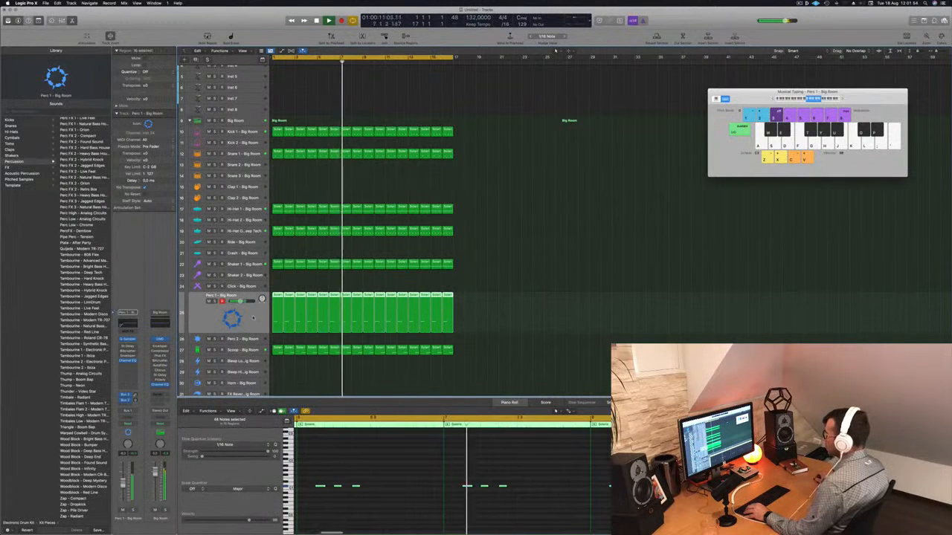
{"action": "left_click", "coordinate": [371, 454]}
{"action": "key", "text": "super+a"}
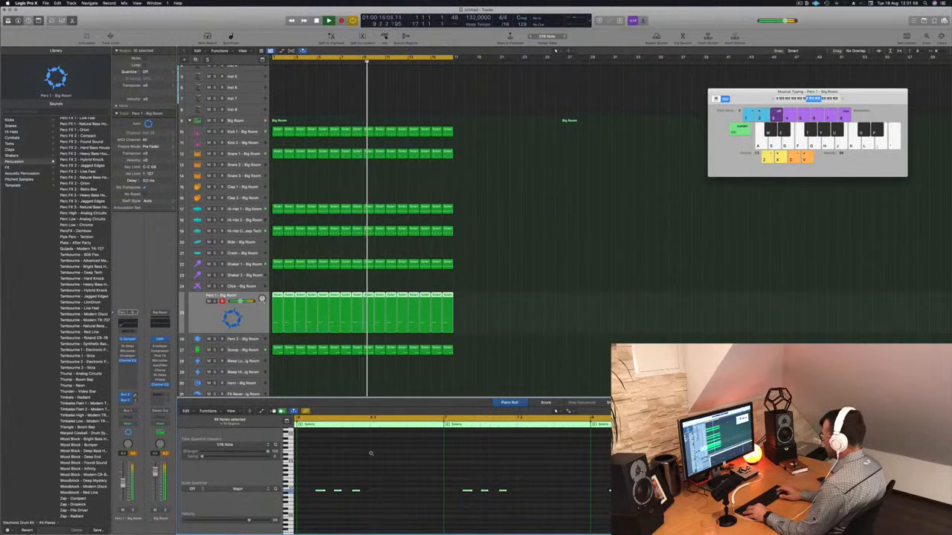
{"action": "key", "text": "alt+Up"}
{"action": "key", "text": "alt+Up"}
{"action": "key", "text": "alt+Up"}
{"action": "key", "text": "alt+Up"}
{"action": "key", "text": "alt+Up"}
{"action": "key", "text": "alt+Up"}
{"action": "key", "text": "alt+Up"}
{"action": "key", "text": "alt+Up"}
{"action": "key", "text": "alt+Up"}
{"action": "key", "text": "alt+Up"}
{"action": "key", "text": "alt+Up"}
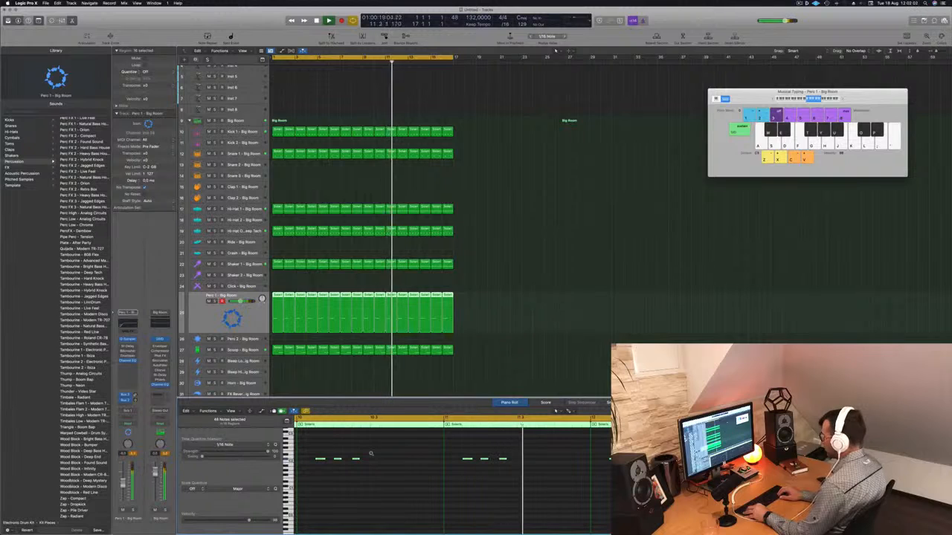
{"action": "key", "text": "alt+Down"}
{"action": "key", "text": "alt+Down"}
{"action": "key", "text": "alt+Down"}
{"action": "key", "text": "alt+Down"}
{"action": "key", "text": "alt+Down"}
{"action": "key", "text": "alt+Down"}
{"action": "key", "text": "Return"}
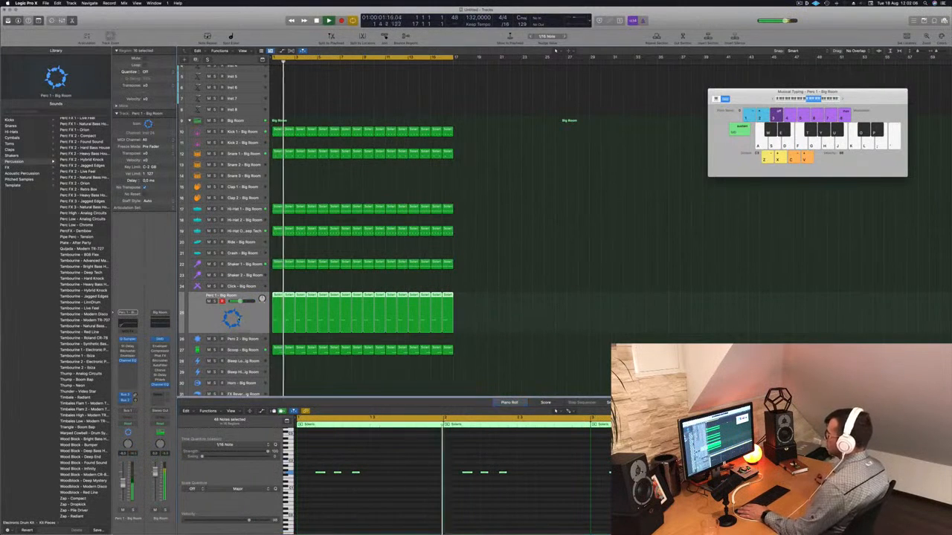
{"action": "key", "text": "Return"}
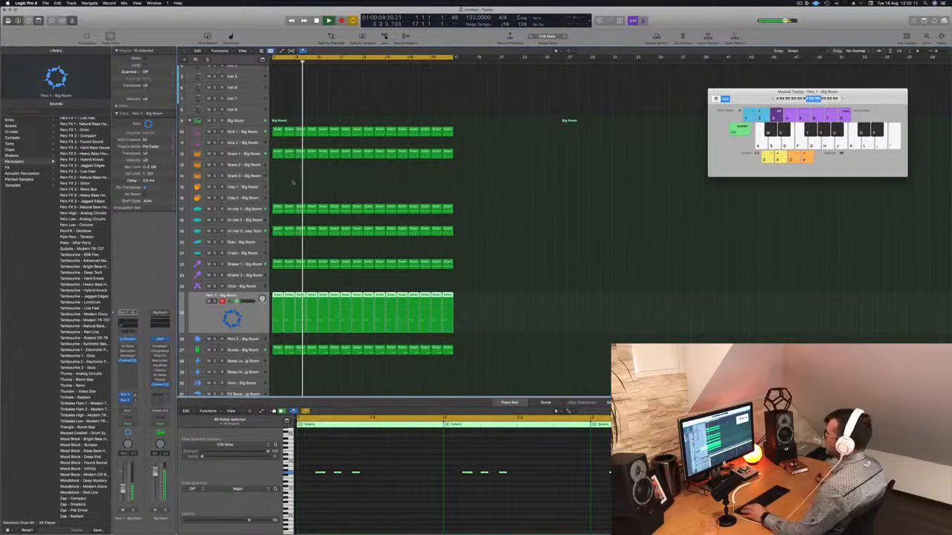
Copy the first Snare 1 region onto the Snare 3 track and select its note in the Piano Roll
{"action": "scroll", "coordinate": [295, 185], "scroll_direction": "up", "scroll_amount": 1}
{"action": "left_click", "coordinate": [274, 155]}
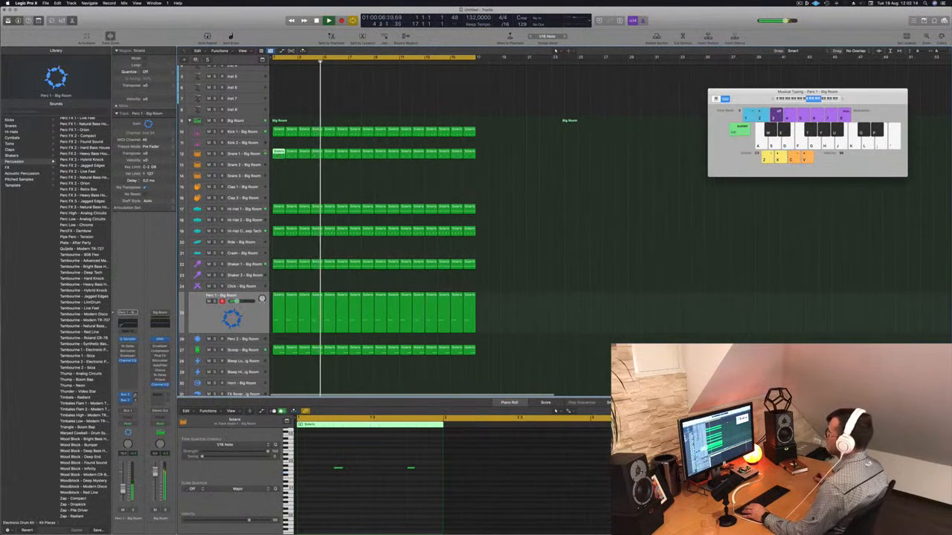
{"action": "left_click", "coordinate": [256, 154]}
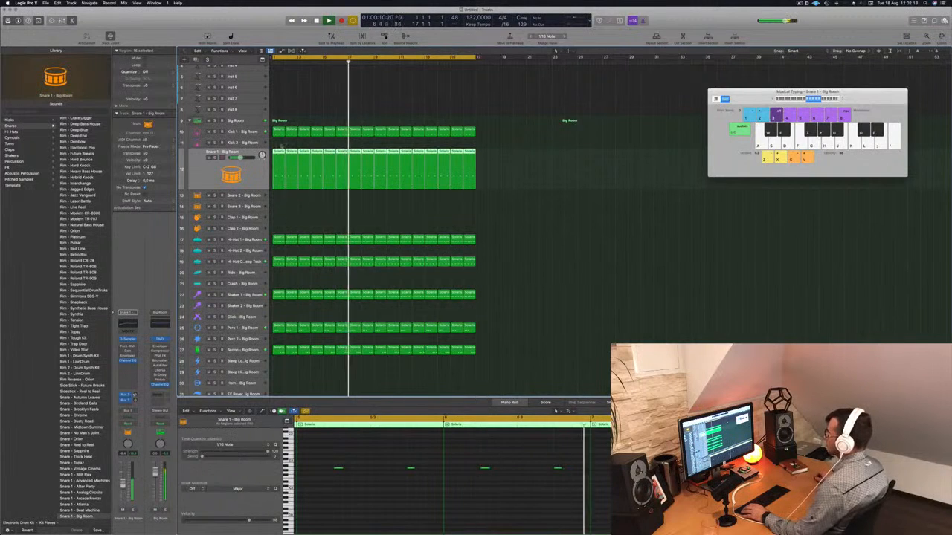
{"action": "left_click", "coordinate": [312, 202]}
{"action": "key", "text": "space"}
{"action": "left_click_drag", "start_coordinate": [276, 150], "coordinate": [275, 209]}
{"action": "left_click", "coordinate": [411, 468]}
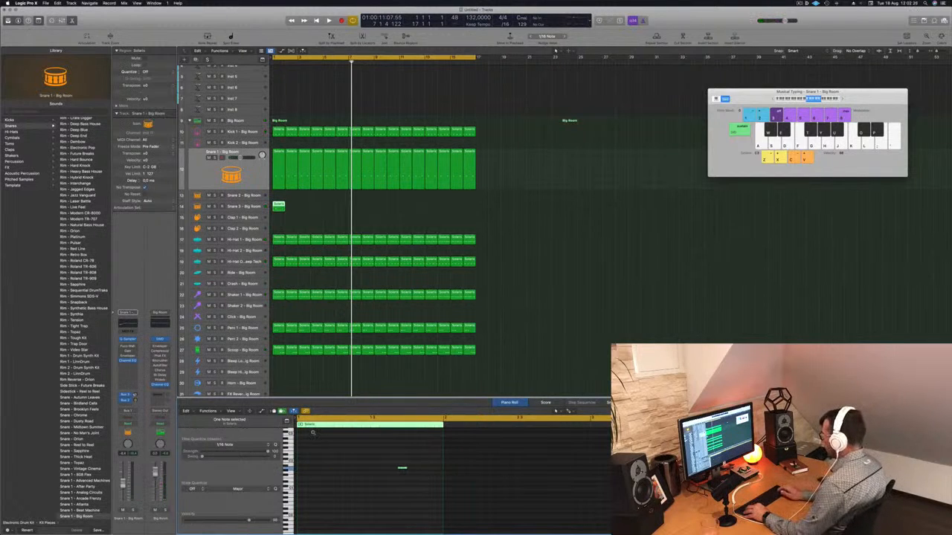
Repeat the Snare 3 region across the first eight bars and select the Snare 3 track
{"action": "key", "text": "space"}
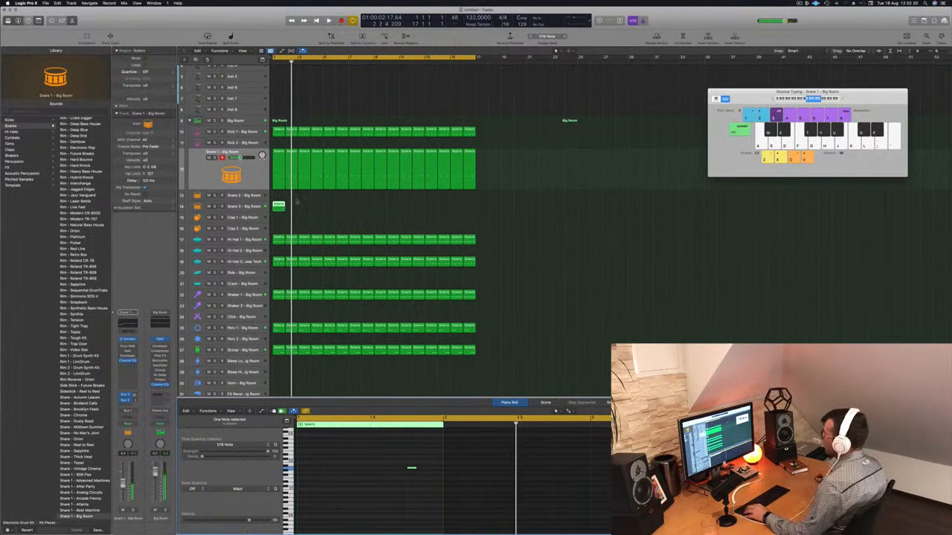
{"action": "left_click_drag", "start_coordinate": [279, 206], "coordinate": [333, 212]}
{"action": "key", "text": "space"}
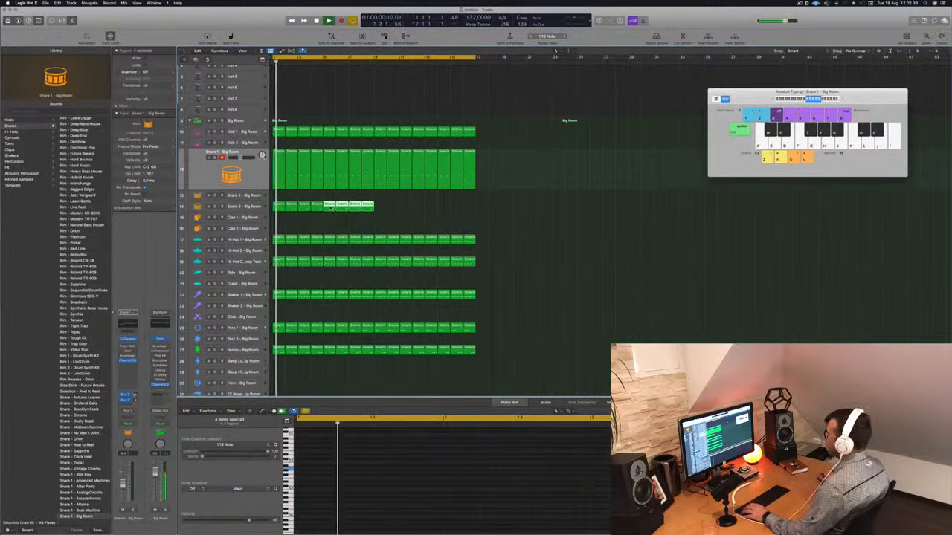
{"action": "left_click", "coordinate": [244, 206]}
{"action": "key", "text": "space"}
{"action": "key", "text": "space"}
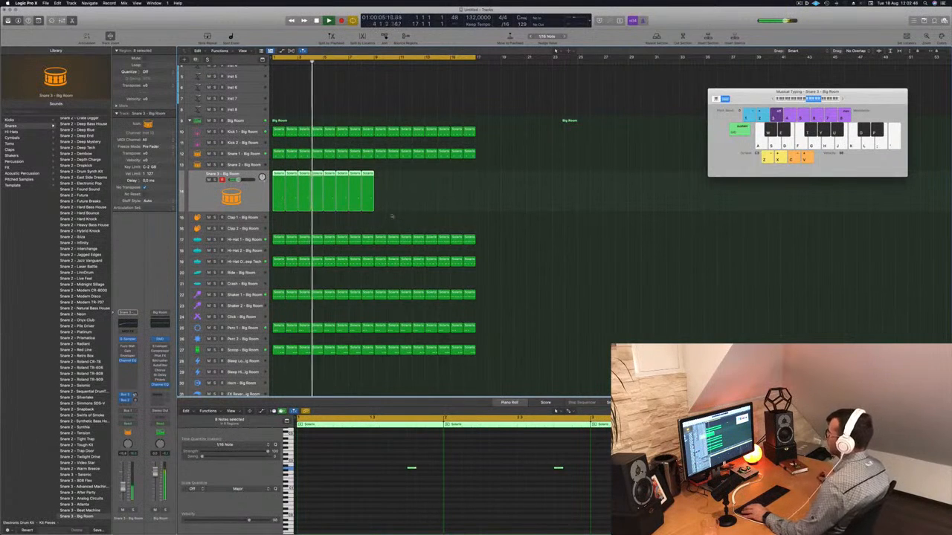
Copy the eight Snare 3 regions into the second half of the arrangement
{"action": "left_click_drag", "start_coordinate": [280, 182], "coordinate": [379, 186]}
{"action": "scroll", "coordinate": [372, 214], "scroll_direction": "up", "scroll_amount": 3}
{"action": "key", "text": "Return"}
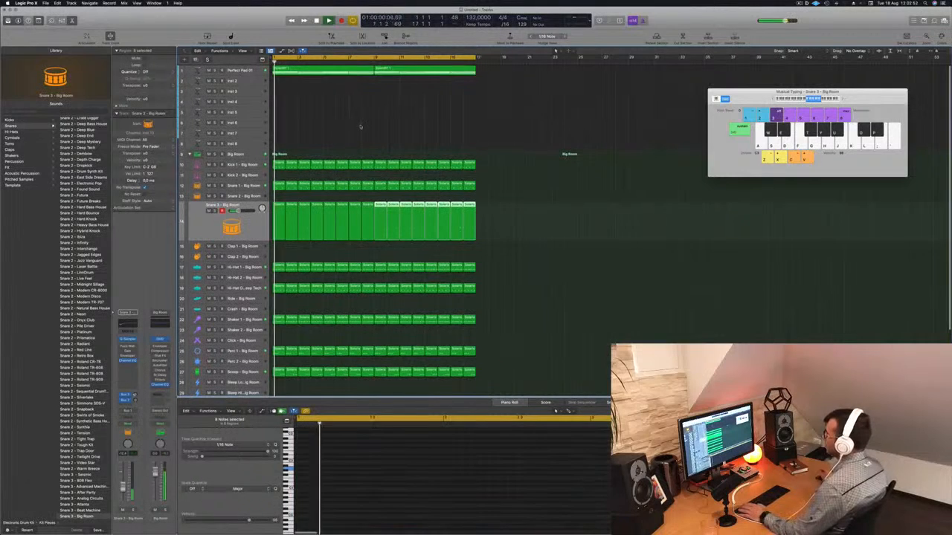
{"action": "scroll", "coordinate": [371, 223], "scroll_direction": "down", "scroll_amount": 1}
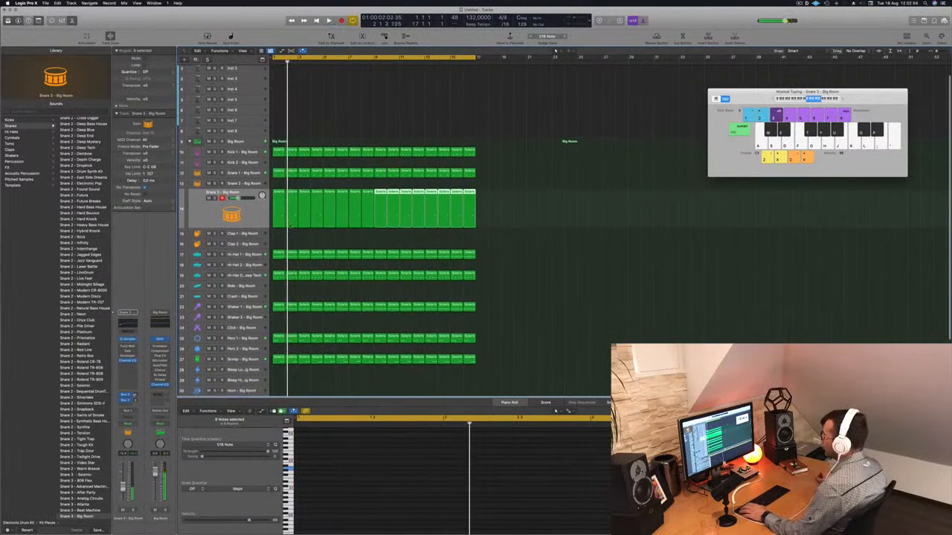
Copy the first Snare 1 region onto the Clap 1 track and move its note earlier in the Piano Roll
{"action": "left_click", "coordinate": [278, 173]}
{"action": "left_click_drag", "start_coordinate": [278, 174], "coordinate": [278, 235]}
{"action": "left_click_drag", "start_coordinate": [312, 449], "coordinate": [435, 481]}
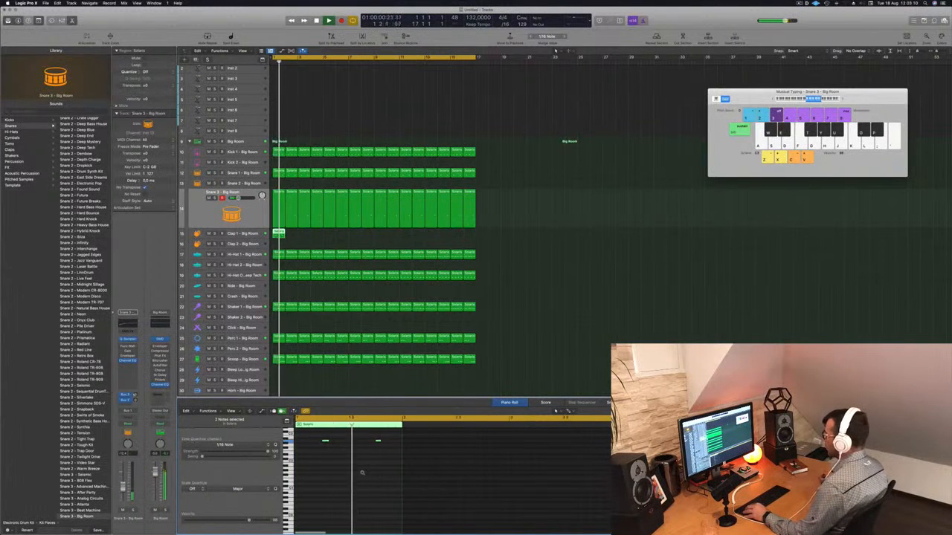
{"action": "left_click_drag", "start_coordinate": [326, 441], "coordinate": [300, 443]}
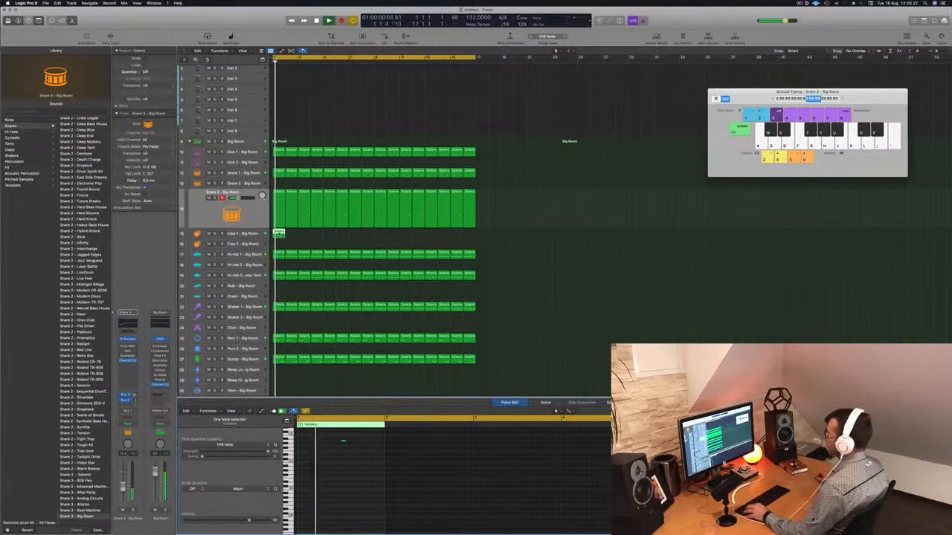
Duplicate the Clap 1 region across the arrangement and select the Clap 1 track
{"action": "left_click_drag", "start_coordinate": [280, 234], "coordinate": [379, 238]}
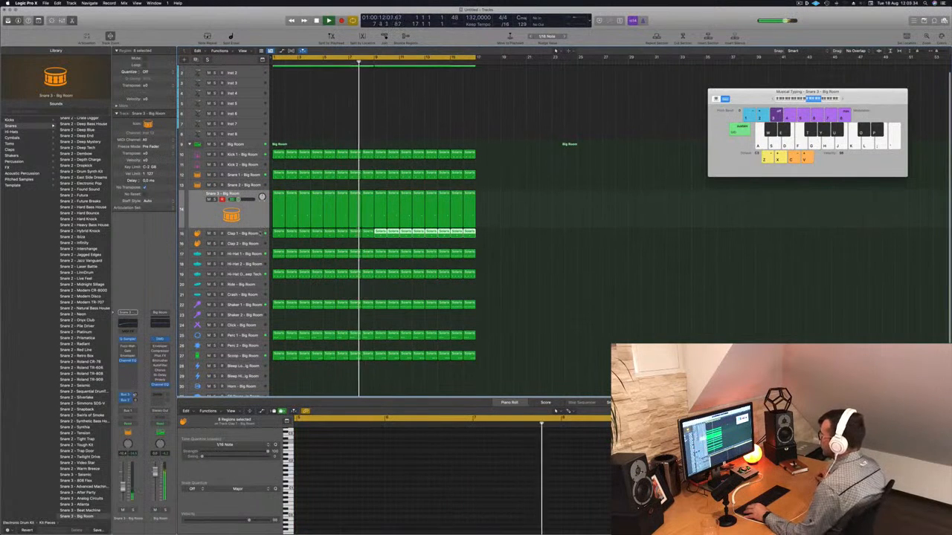
{"action": "left_click", "coordinate": [242, 233]}
{"action": "key", "text": "Return"}
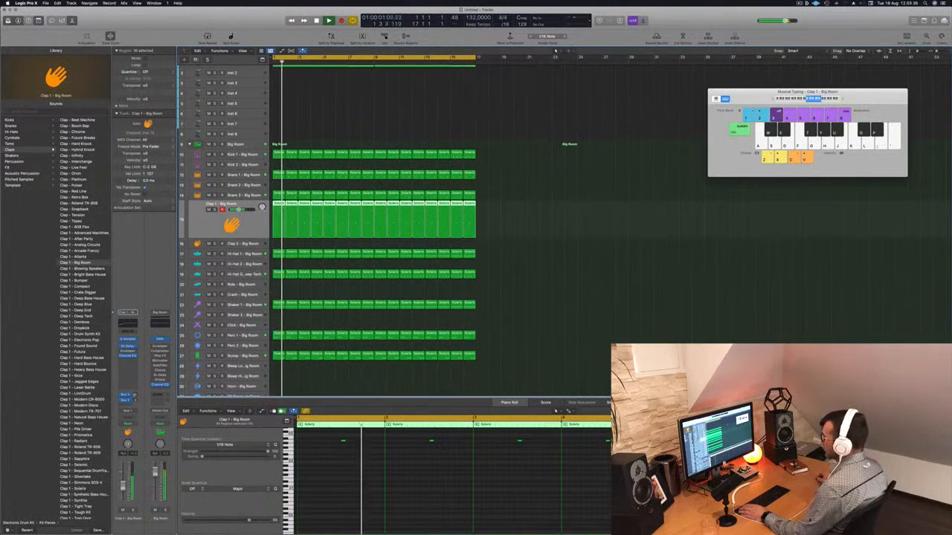
Copy the first Synth region from the Perfect Pad track onto the Inst 2 track
{"action": "scroll", "coordinate": [350, 275], "scroll_direction": "up", "scroll_amount": 1}
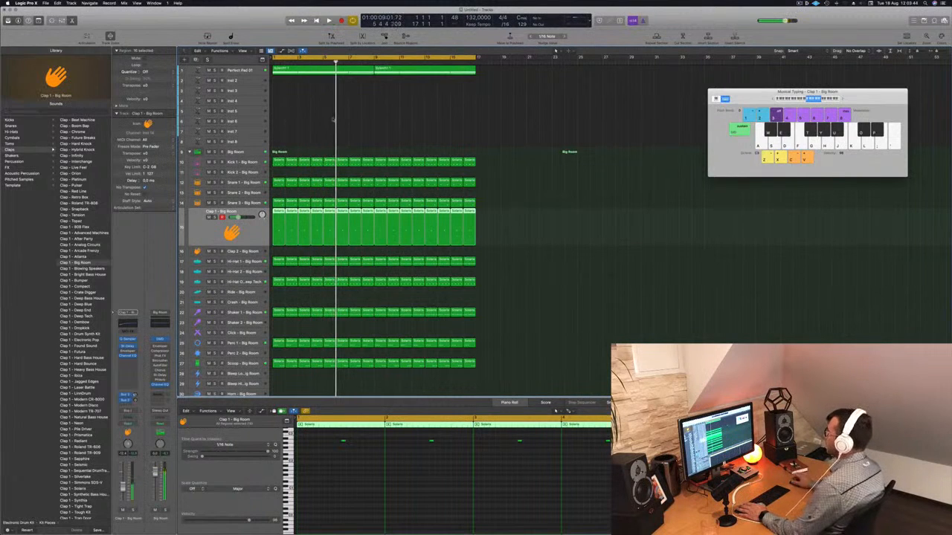
{"action": "left_click", "coordinate": [307, 71]}
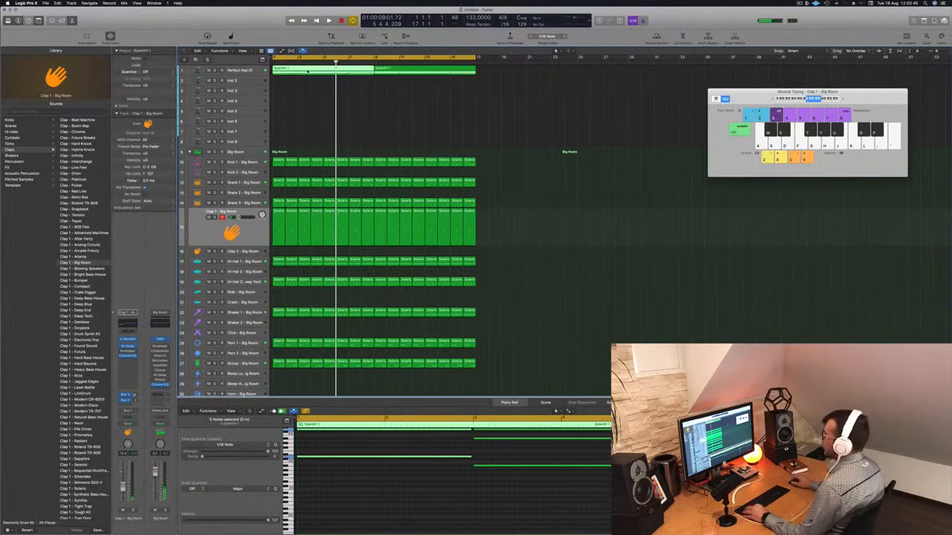
{"action": "left_click_drag", "start_coordinate": [304, 77], "coordinate": [306, 83]}
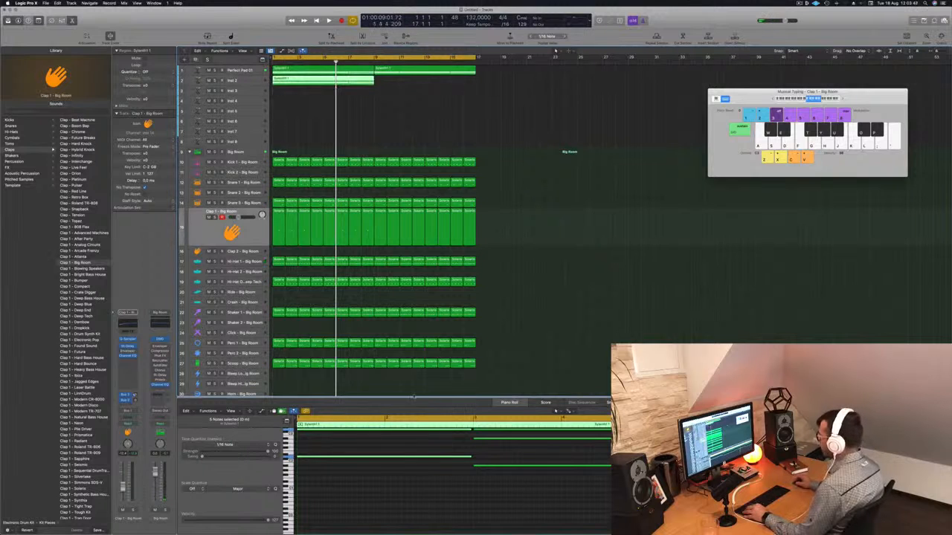
Delete the upper chord notes in the copied Synth region, keeping only the lowest notes
{"action": "scroll", "coordinate": [469, 434], "scroll_direction": "left", "scroll_amount": 5}
{"action": "scroll", "coordinate": [384, 493], "scroll_direction": "up", "scroll_amount": 5}
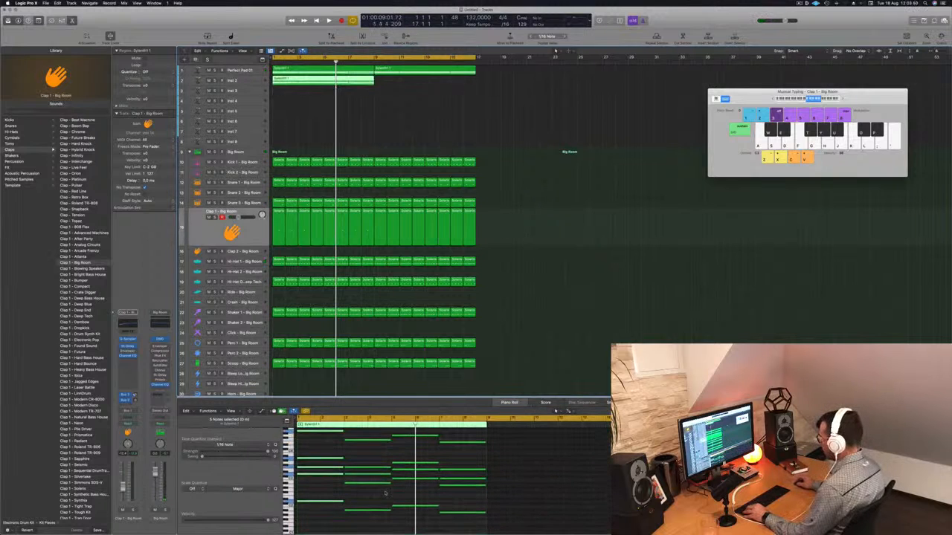
{"action": "left_click_drag", "start_coordinate": [319, 446], "coordinate": [455, 522]}
{"action": "key", "text": "Delete"}
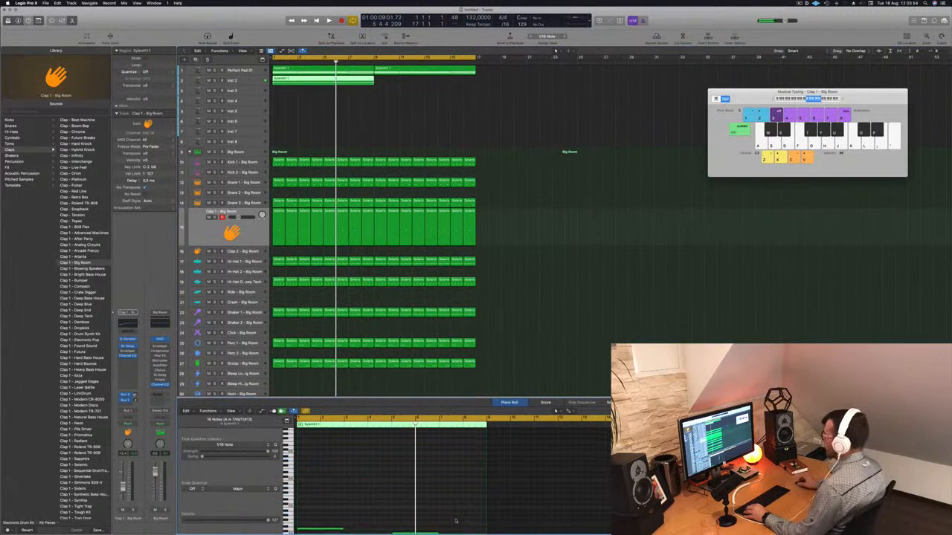
Select the remaining bass notes and shorten their length in the Piano Roll
{"action": "scroll", "coordinate": [387, 493], "scroll_direction": "down", "scroll_amount": 6}
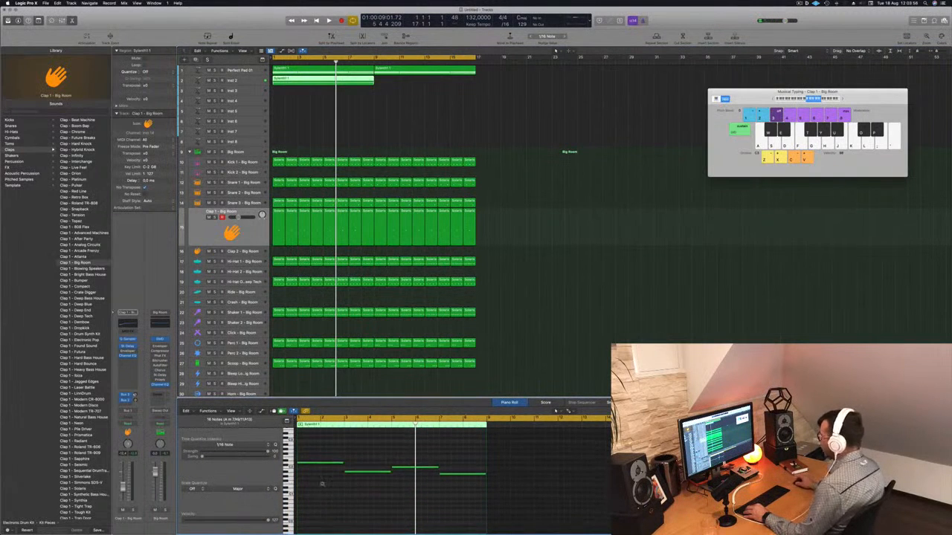
{"action": "scroll", "coordinate": [362, 491], "scroll_direction": "up", "scroll_amount": 3}
{"action": "scroll", "coordinate": [371, 491], "scroll_direction": "left", "scroll_amount": 4}
{"action": "left_click_drag", "start_coordinate": [336, 445], "coordinate": [554, 505]}
{"action": "left_click_drag", "start_coordinate": [569, 474], "coordinate": [509, 478]}
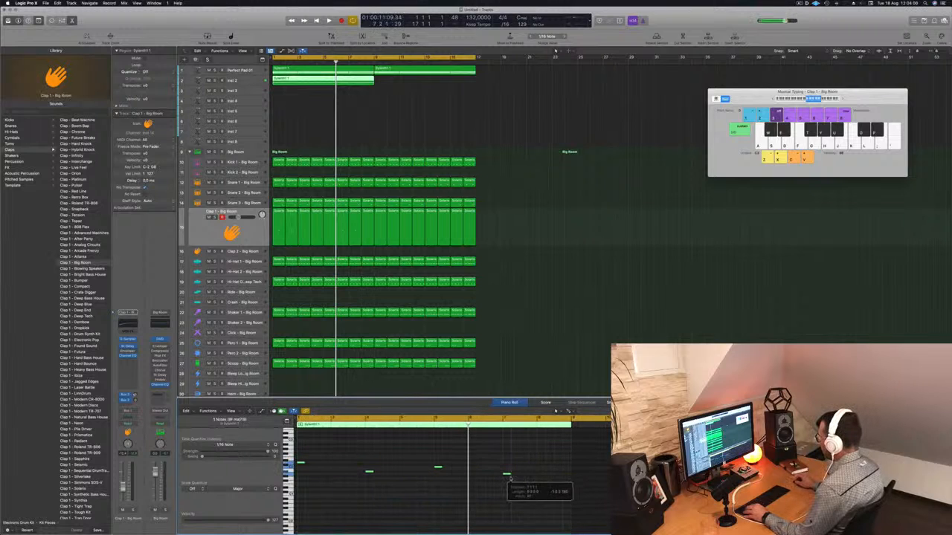
Play the arrangement back and select the Inst 2 track holding the copied bass region
{"action": "key", "text": "space"}
{"action": "key", "text": "space"}
{"action": "key", "text": "space"}
{"action": "key", "text": "space"}
{"action": "key", "text": "space"}
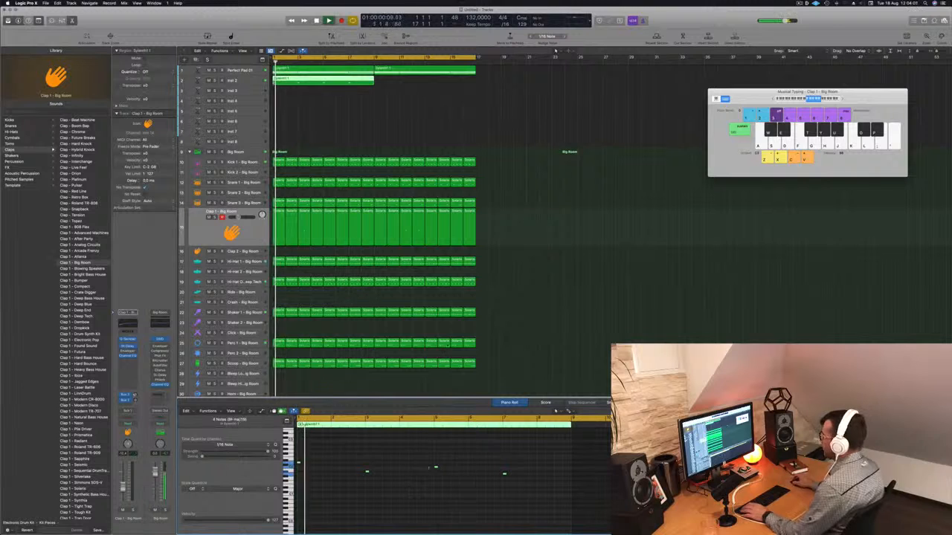
{"action": "left_click", "coordinate": [281, 82]}
{"action": "key", "text": "super+Right"}
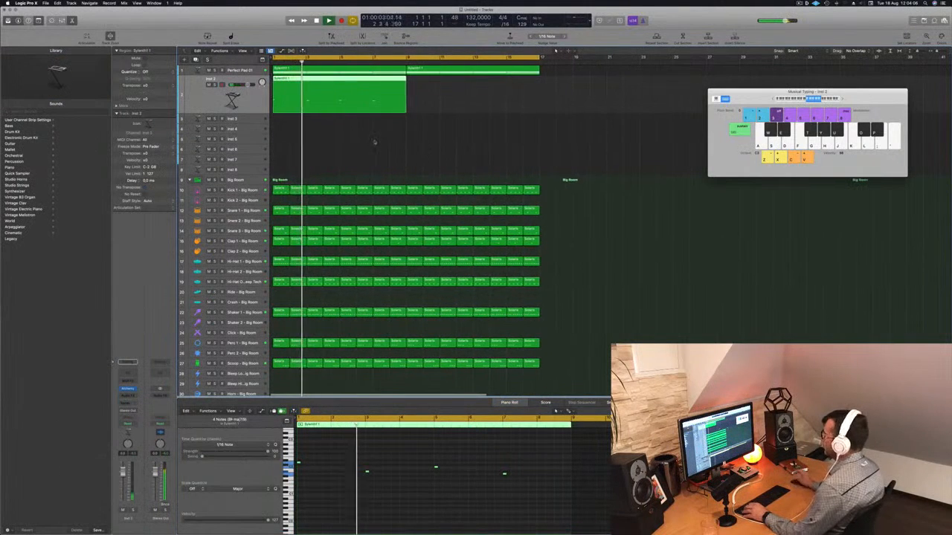
{"action": "key", "text": "space"}
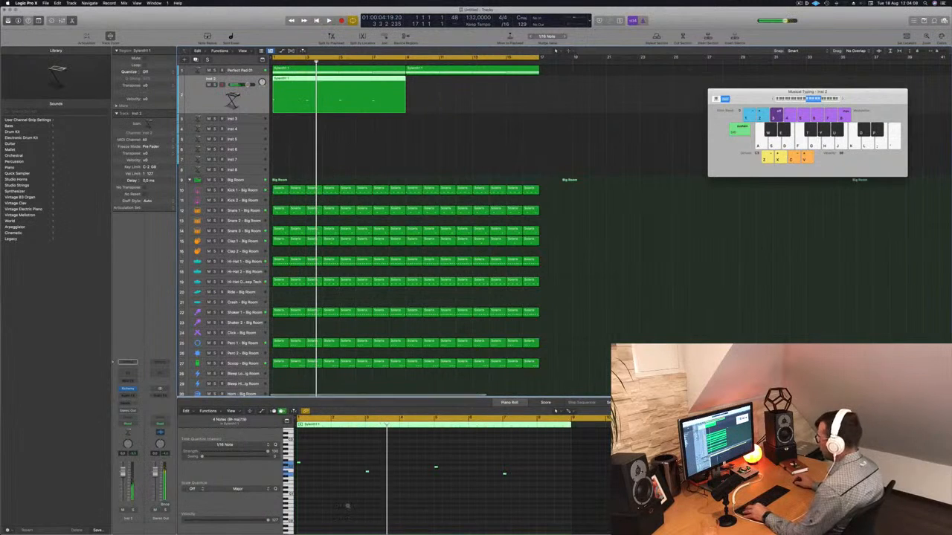
Build a repeating bass note pattern in the Piano Roll by copying and repositioning the bass notes across the region
{"action": "key", "text": "Return"}
{"action": "key", "text": "space"}
{"action": "left_click", "coordinate": [305, 463]}
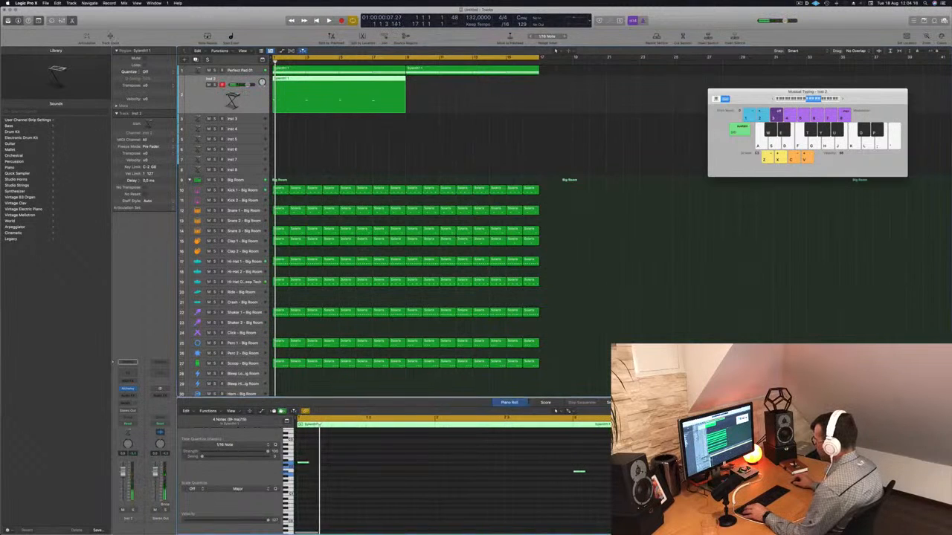
{"action": "left_click_drag", "start_coordinate": [306, 464], "coordinate": [320, 468]}
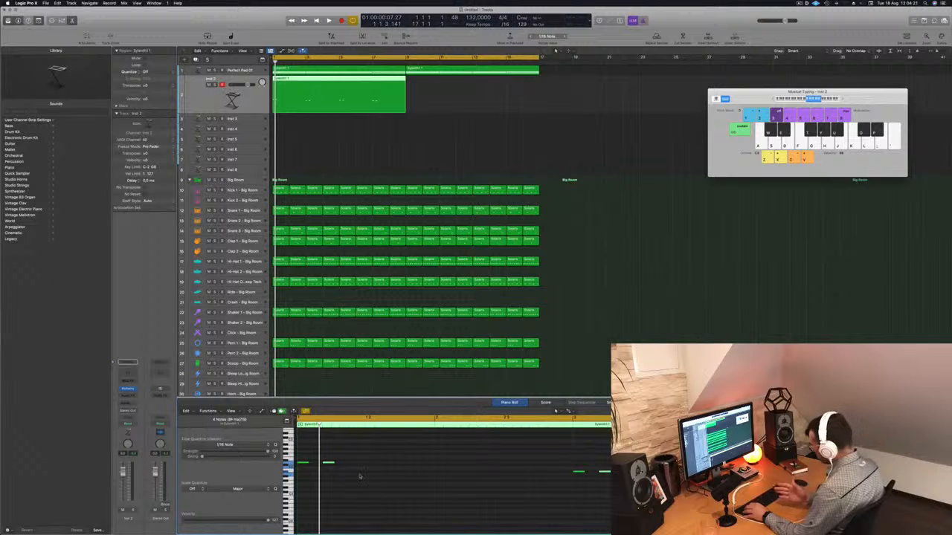
{"action": "key", "text": "space"}
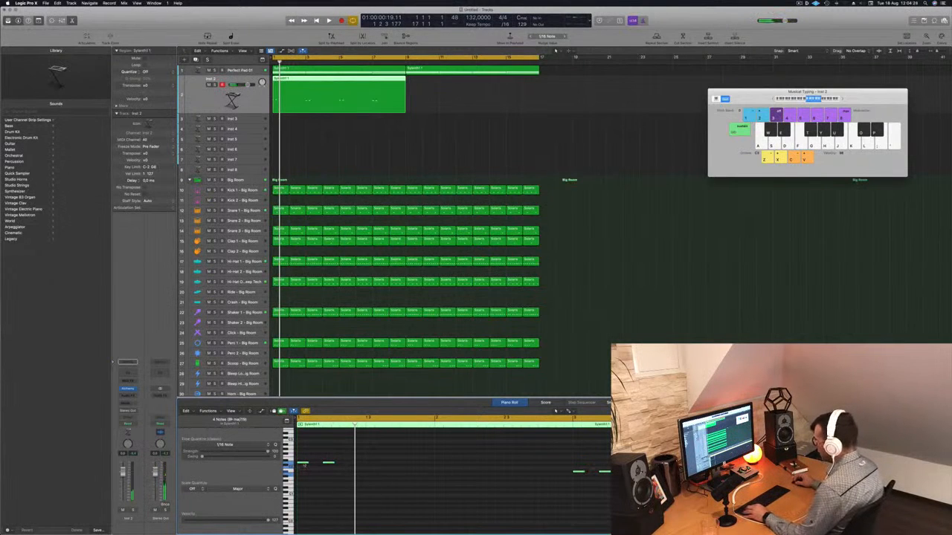
{"action": "left_click_drag", "start_coordinate": [309, 468], "coordinate": [356, 467]}
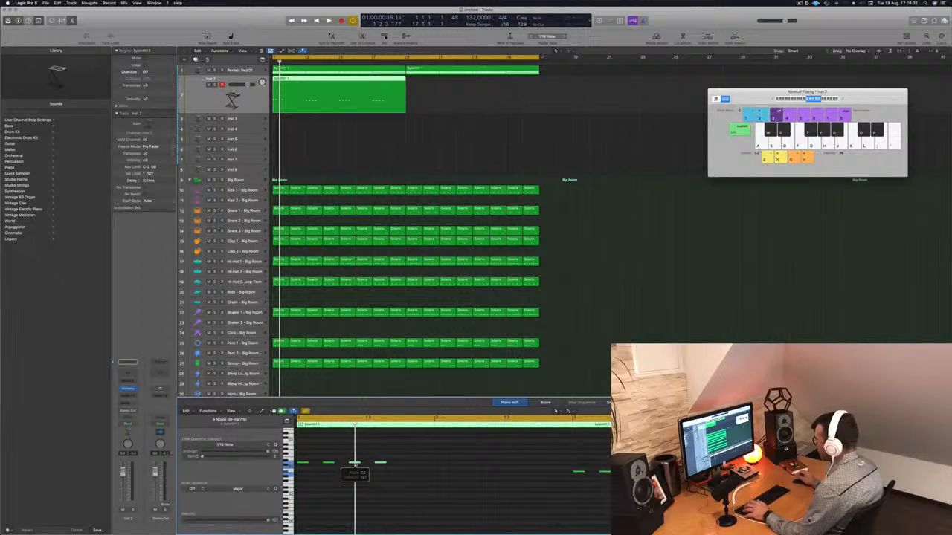
{"action": "key", "text": "space"}
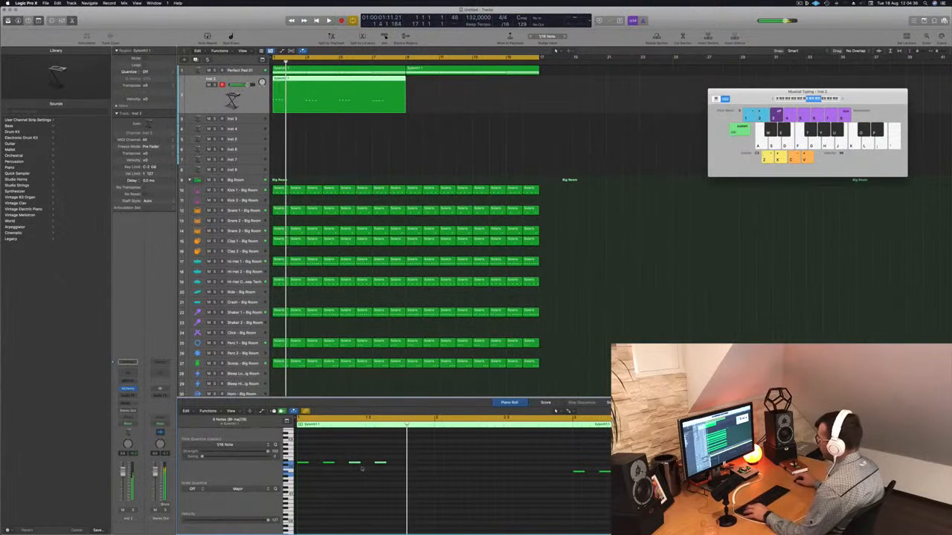
{"action": "left_click_drag", "start_coordinate": [355, 465], "coordinate": [363, 466]}
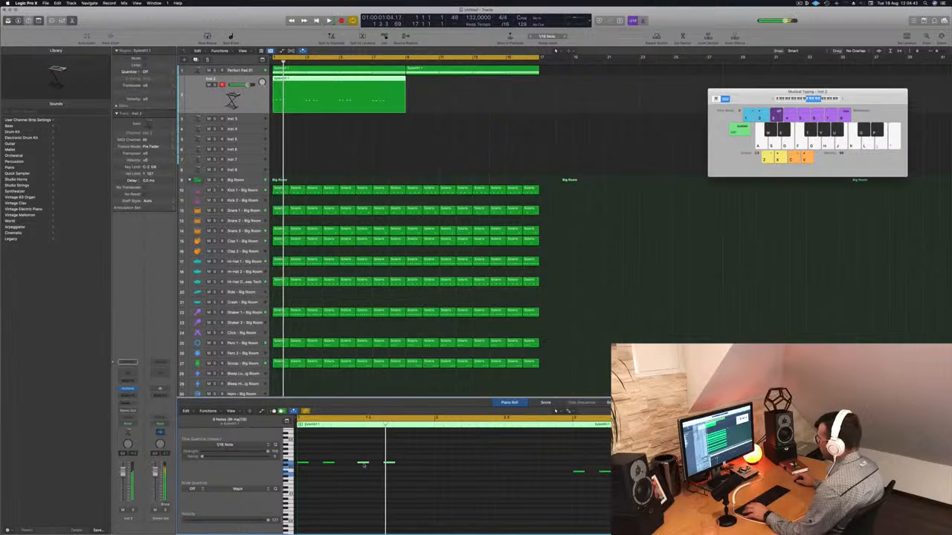
{"action": "left_click_drag", "start_coordinate": [363, 464], "coordinate": [373, 466]}
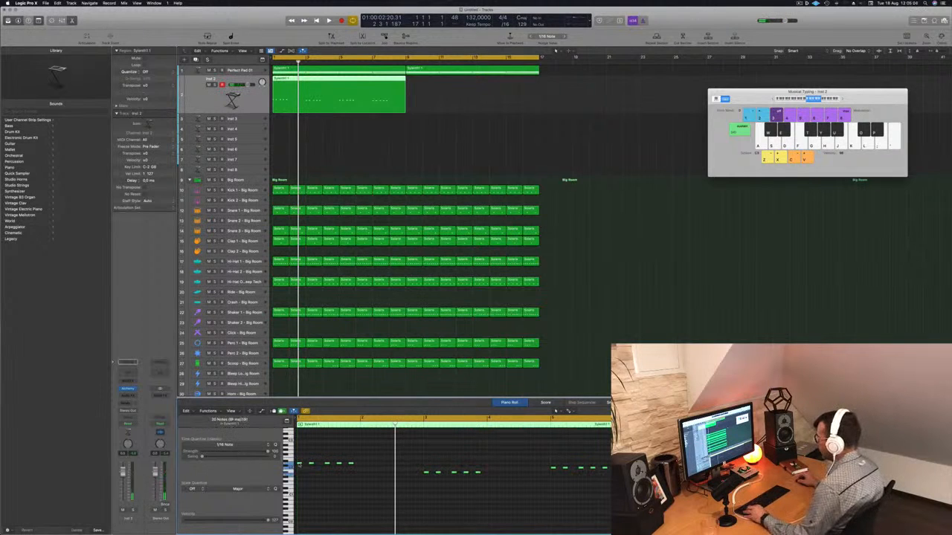
{"action": "left_click_drag", "start_coordinate": [301, 463], "coordinate": [339, 467]}
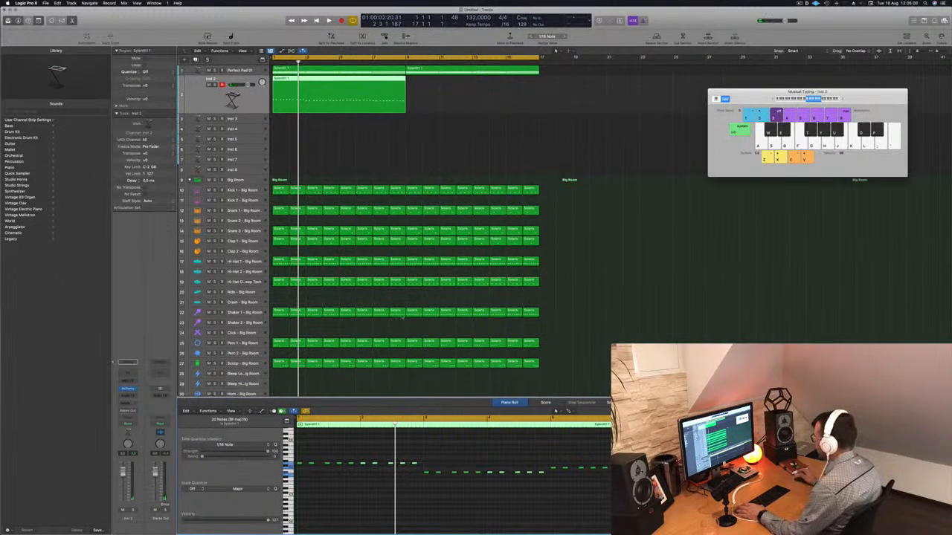
{"action": "key", "text": "Return"}
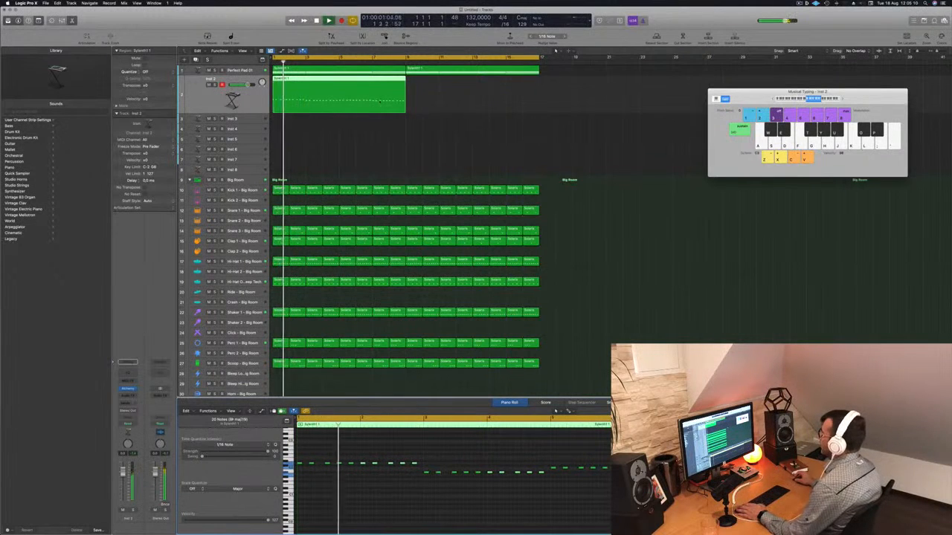
Copy the bass region to the next section on the Inst 2 track and play it back
{"action": "left_click_drag", "start_coordinate": [313, 79], "coordinate": [446, 87]}
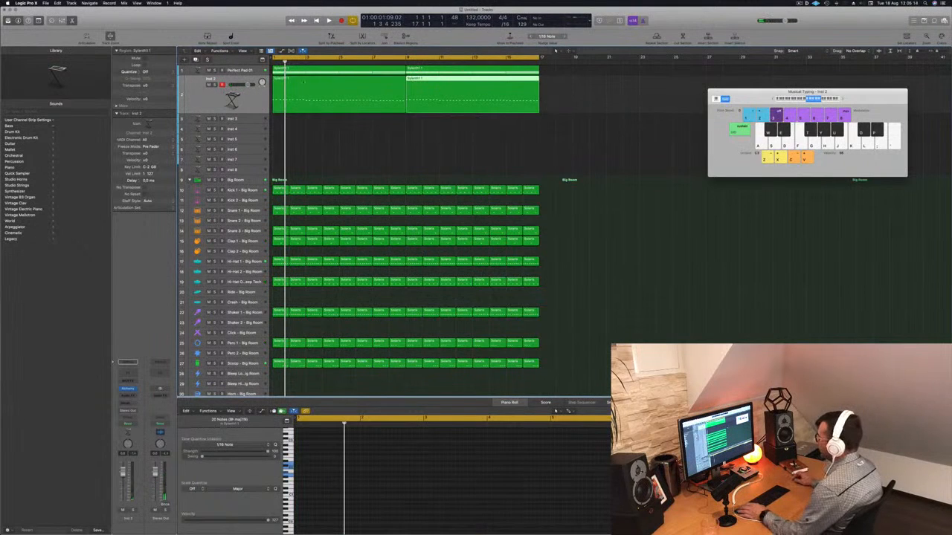
{"action": "key", "text": "super+a"}
{"action": "key", "text": "Return"}
{"action": "key", "text": "space"}
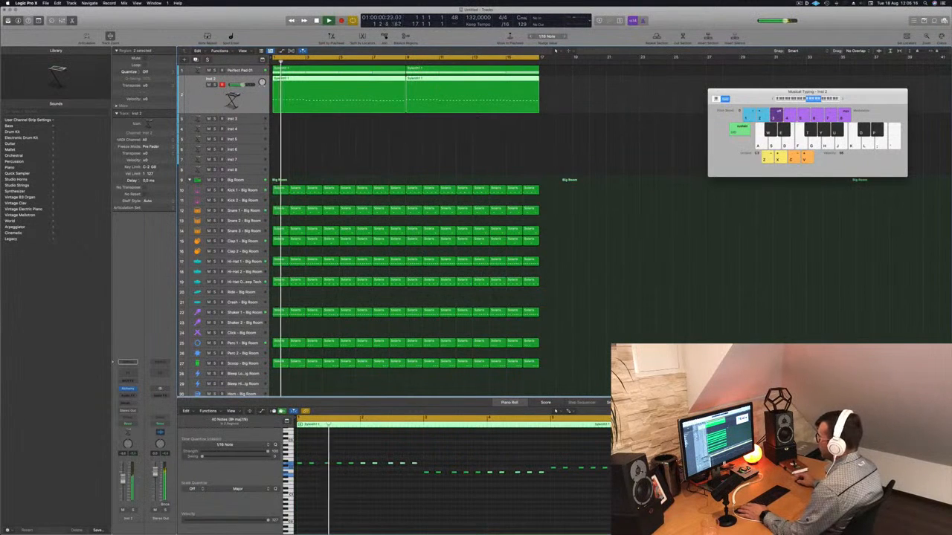
Open the Inst 2 Alchemy instrument and filter its preset browser to the Bass category
{"action": "left_click", "coordinate": [128, 389]}
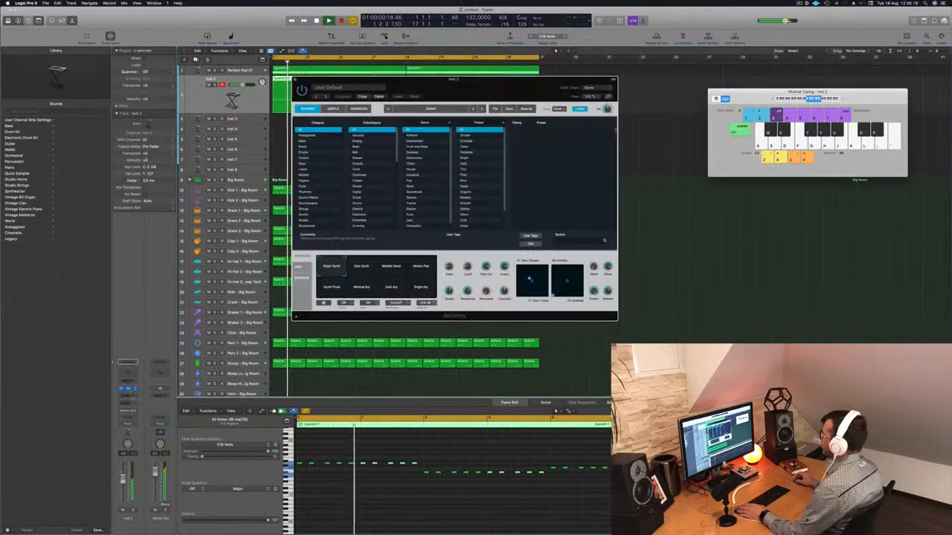
{"action": "left_click_drag", "start_coordinate": [383, 80], "coordinate": [487, 106]}
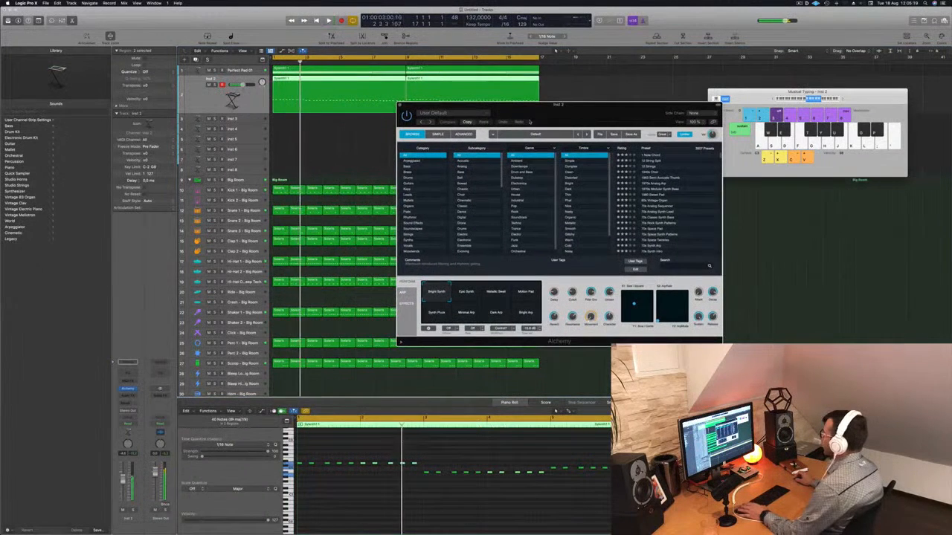
{"action": "left_click", "coordinate": [412, 168]}
{"action": "left_click_drag", "start_coordinate": [631, 114], "coordinate": [535, 124]}
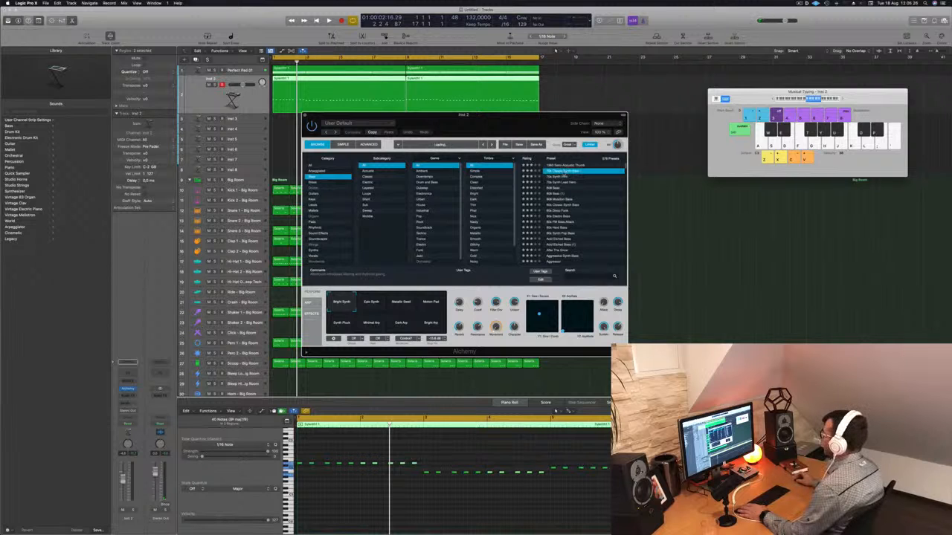
{"action": "left_click_drag", "start_coordinate": [528, 113], "coordinate": [618, 114]}
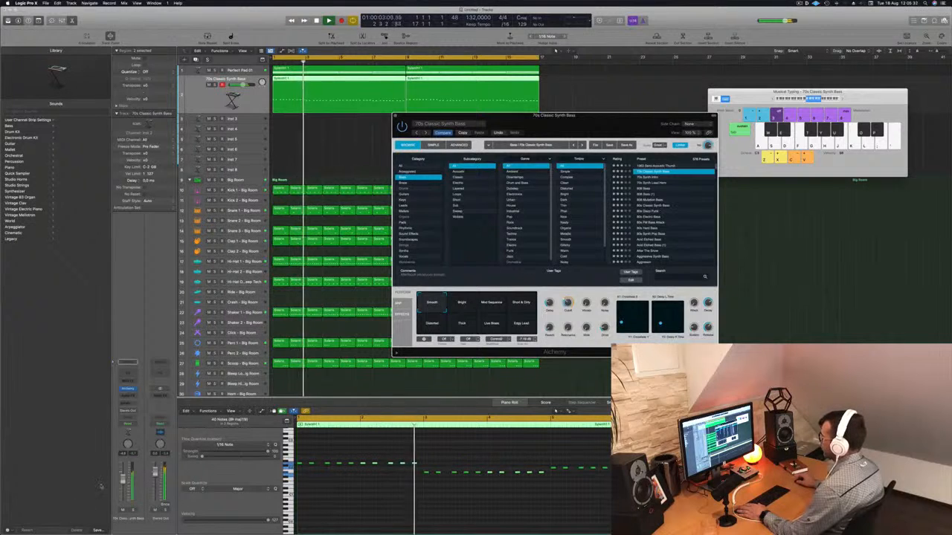
Audition Alchemy bass presets from 70s Synth Intro down through 808 Bass during playback
{"action": "left_click", "coordinate": [735, 213]}
{"action": "key", "text": "Return"}
{"action": "left_click", "coordinate": [649, 176]}
{"action": "left_click", "coordinate": [650, 183]}
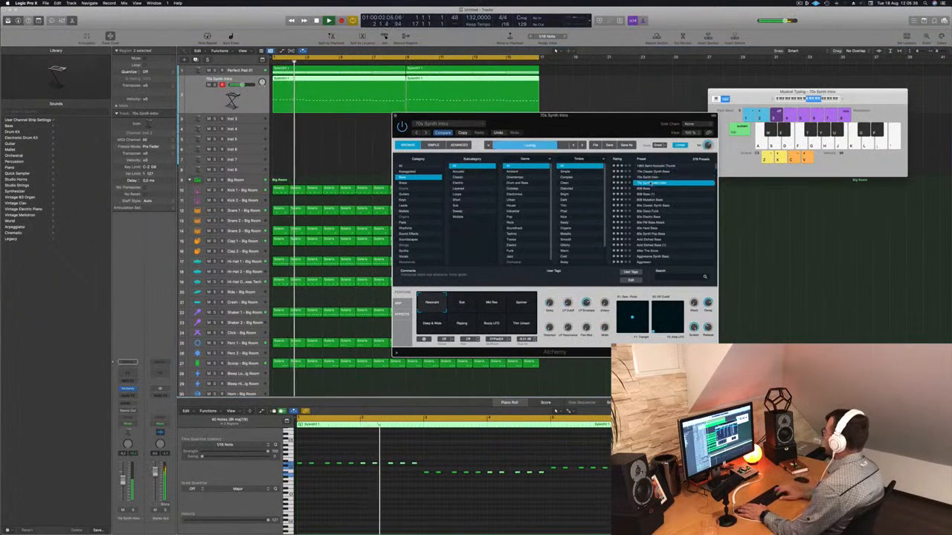
{"action": "key", "text": "Return"}
{"action": "key", "text": "Down"}
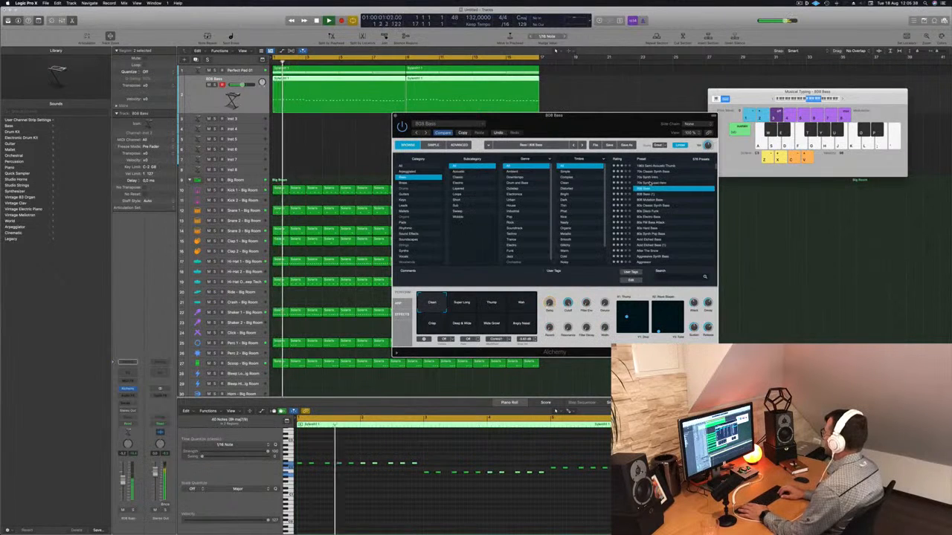
{"action": "key", "text": "Down"}
{"action": "key", "text": "Down"}
Scroll the bass preset list and audition presets from Bouncing Bass to Breaking Bass
{"action": "scroll", "coordinate": [672, 219], "scroll_direction": "down", "scroll_amount": 5}
{"action": "scroll", "coordinate": [672, 219], "scroll_direction": "down", "scroll_amount": 5}
{"action": "left_click", "coordinate": [650, 215]}
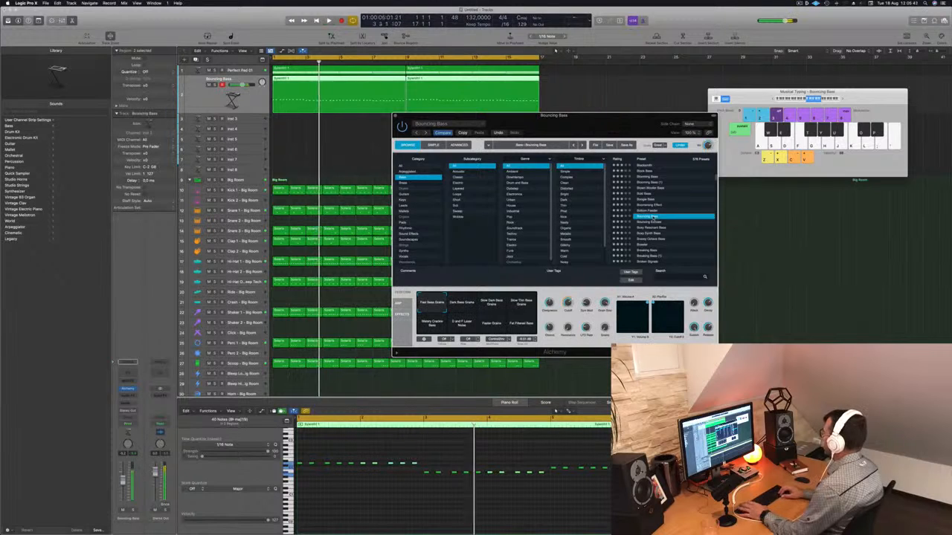
{"action": "key", "text": "Down"}
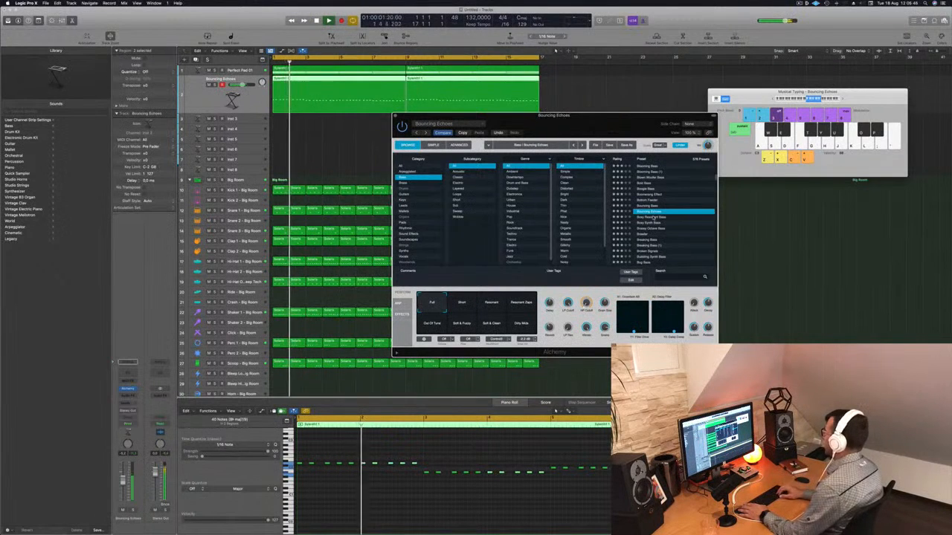
{"action": "key", "text": "Down"}
{"action": "key", "text": "Down"}
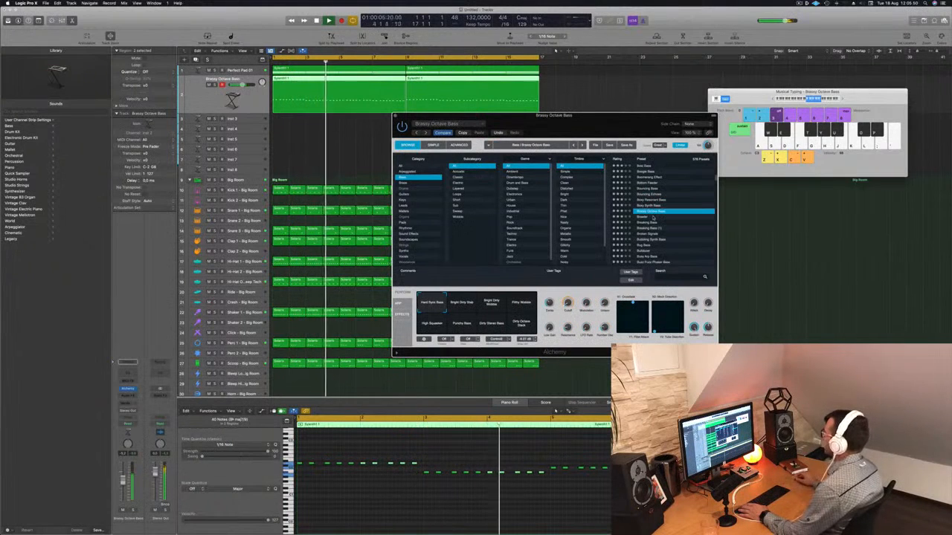
{"action": "left_click_drag", "start_coordinate": [123, 482], "coordinate": [124, 486]}
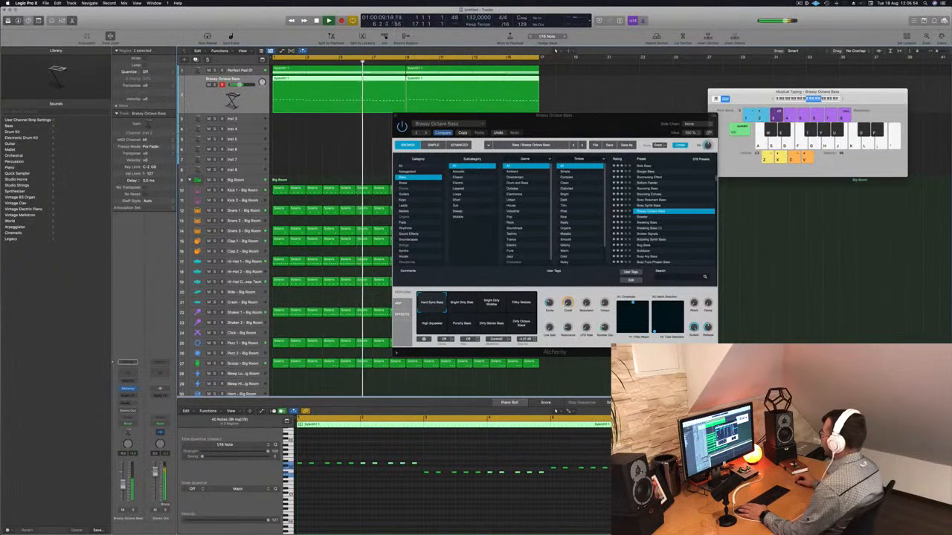
{"action": "left_click", "coordinate": [650, 223]}
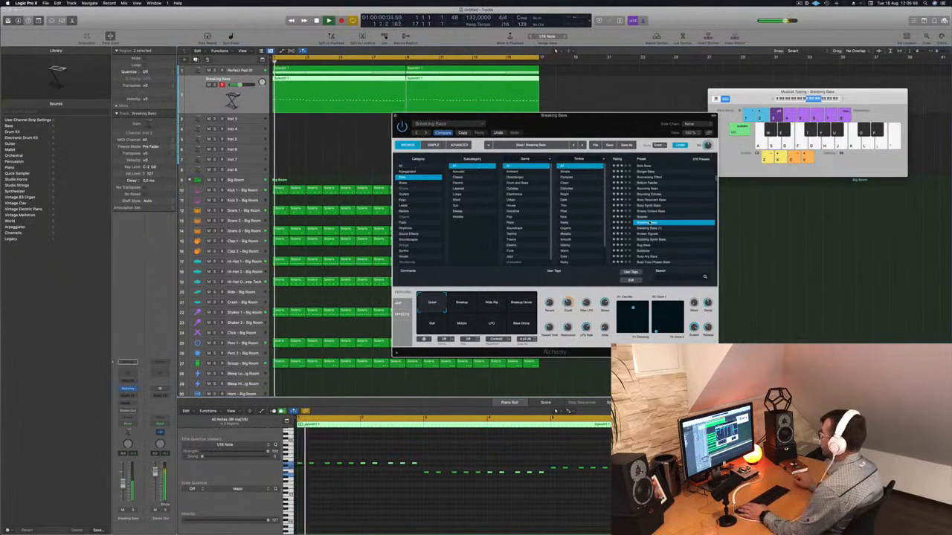
Step through further bass presets from Broken Signals to Cheap Upright Bass while listening
{"action": "key", "text": "space"}
{"action": "left_click", "coordinate": [641, 228]}
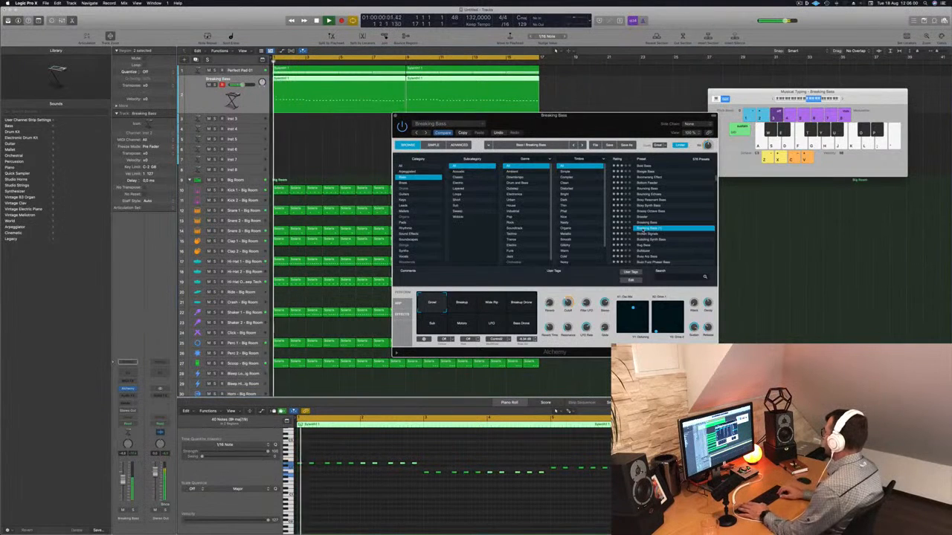
{"action": "left_click", "coordinate": [643, 233]}
{"action": "key", "text": "Down"}
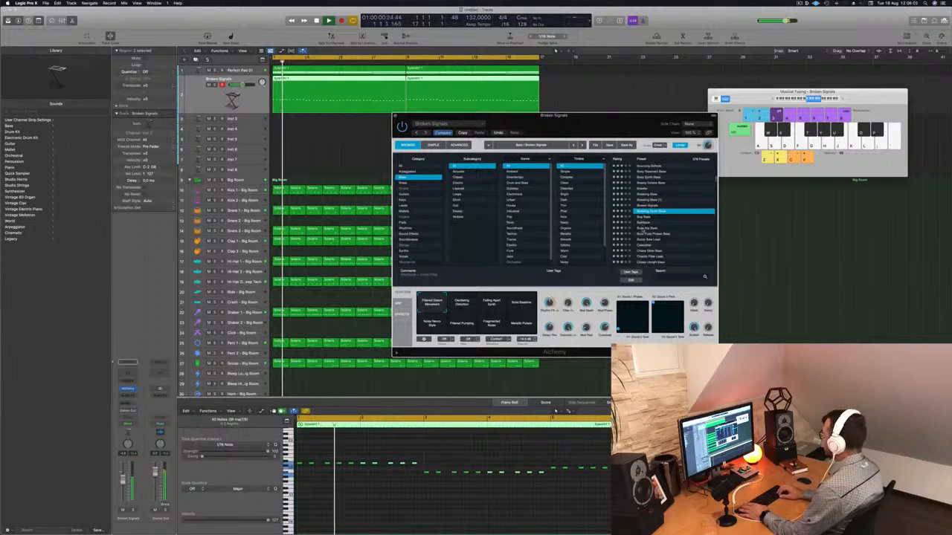
{"action": "key", "text": "Down"}
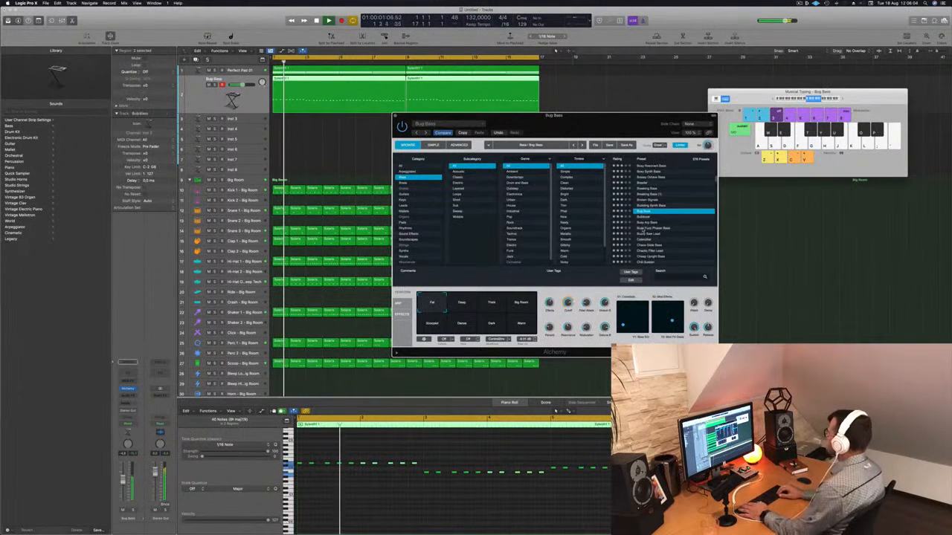
{"action": "key", "text": "Down"}
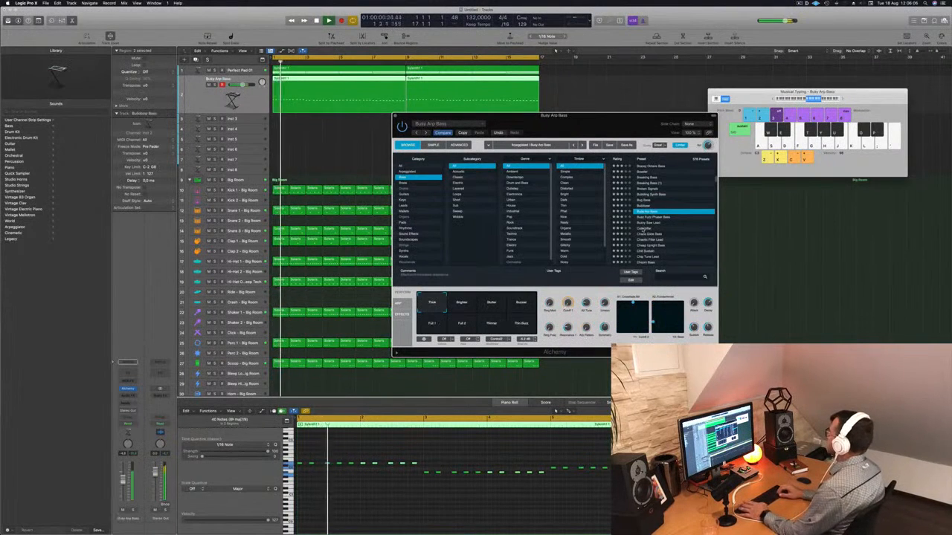
{"action": "key", "text": "Down"}
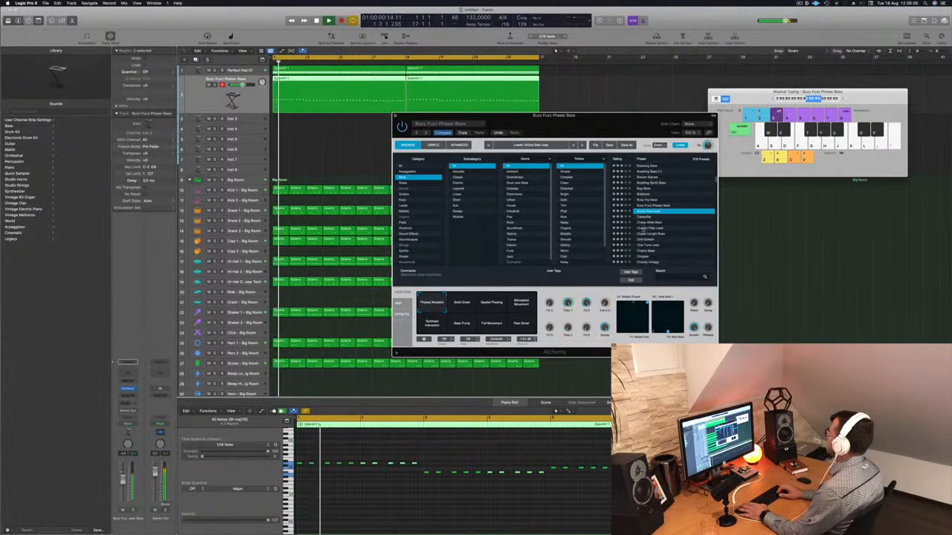
{"action": "key", "text": "Down"}
{"action": "key", "text": "Down"}
{"action": "key", "text": "Down"}
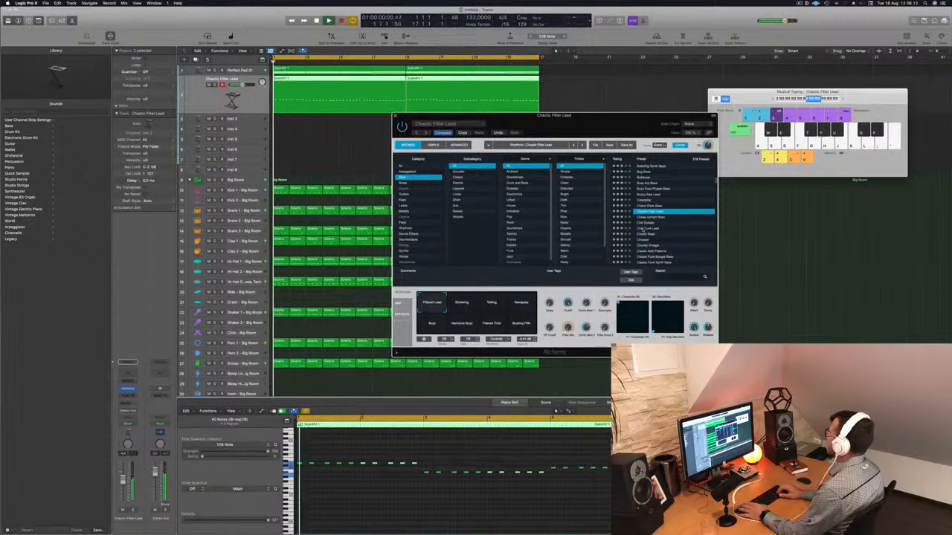
{"action": "key", "text": "Down"}
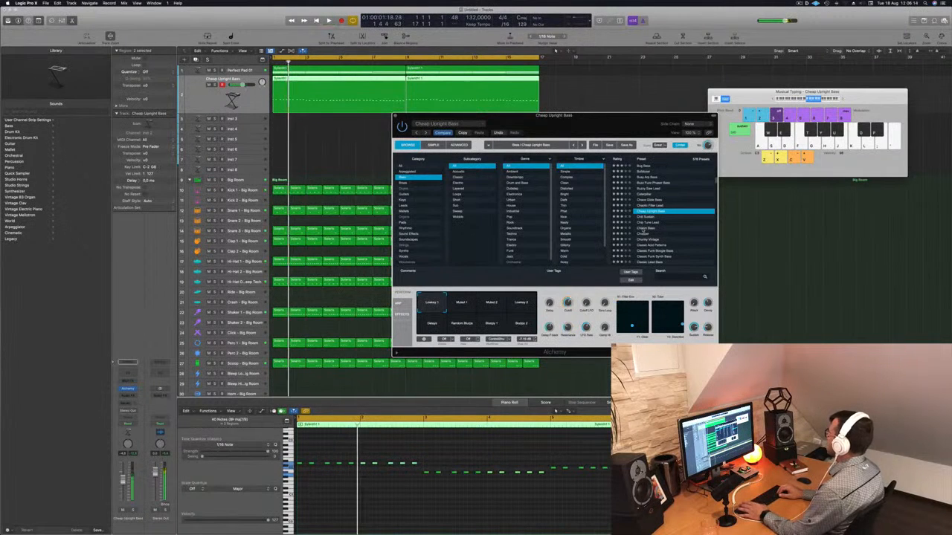
Audition bass presets down to Classic Acid Patterns and try its Driven and Crushed performance pads
{"action": "left_click", "coordinate": [644, 229]}
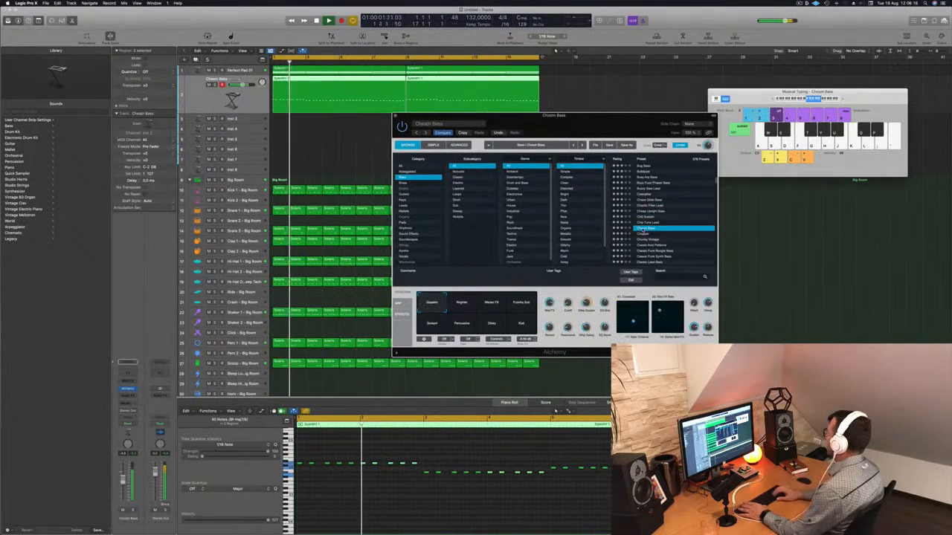
{"action": "key", "text": "Down"}
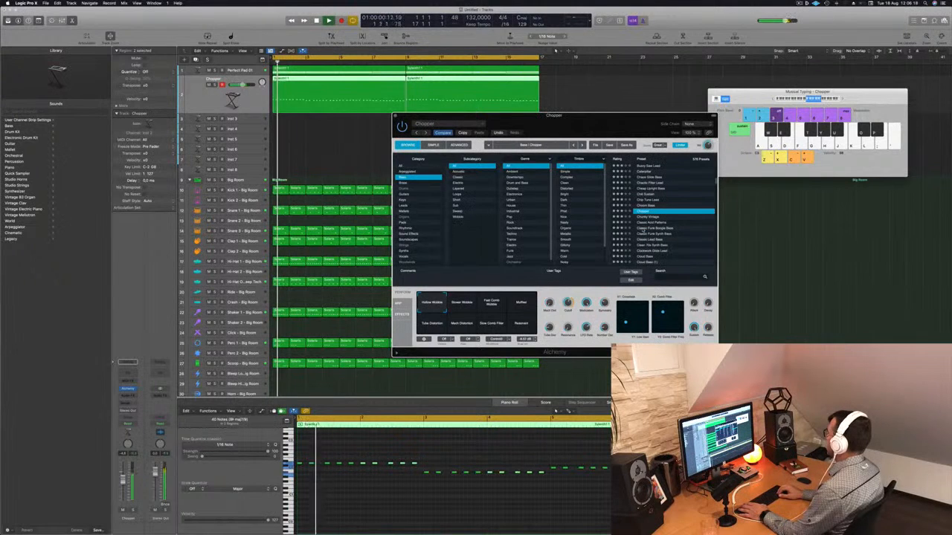
{"action": "key", "text": "Down"}
{"action": "key", "text": "Down"}
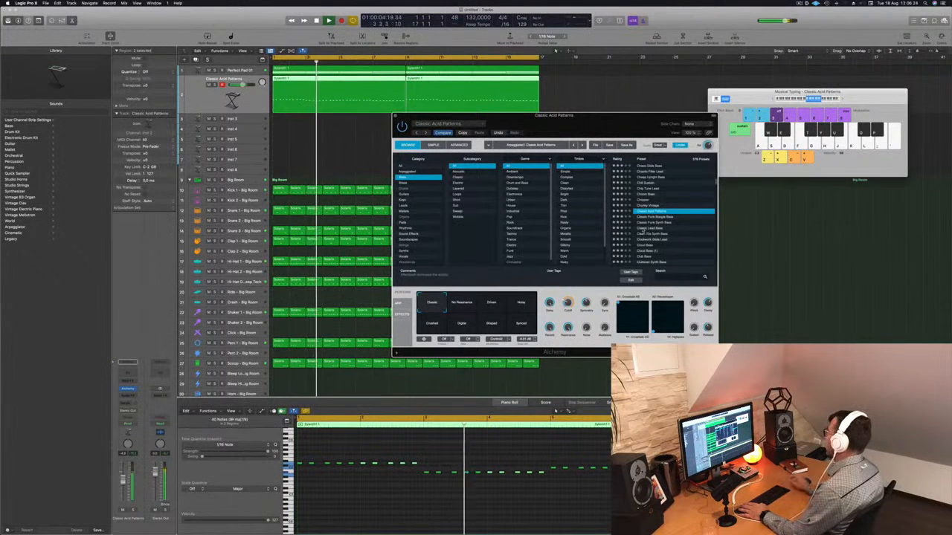
{"action": "left_click", "coordinate": [490, 306]}
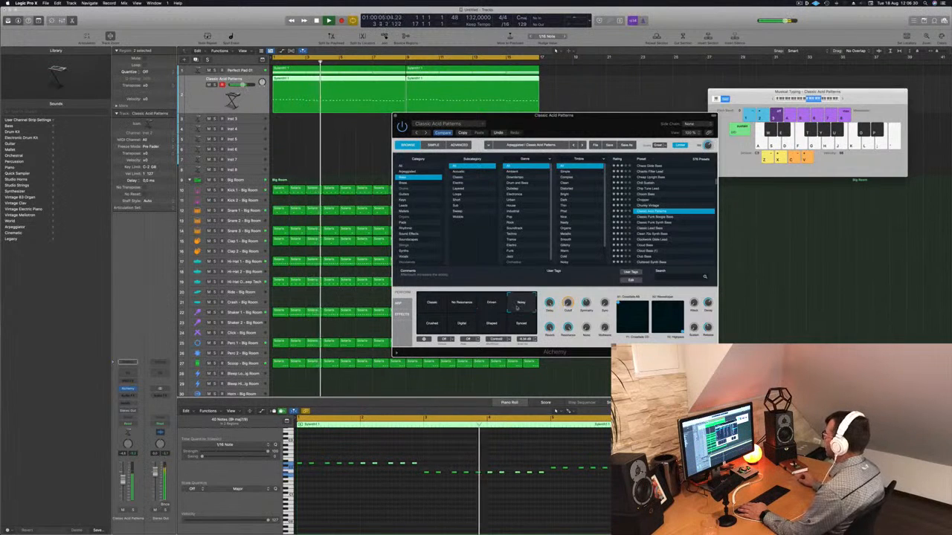
{"action": "left_click", "coordinate": [434, 325]}
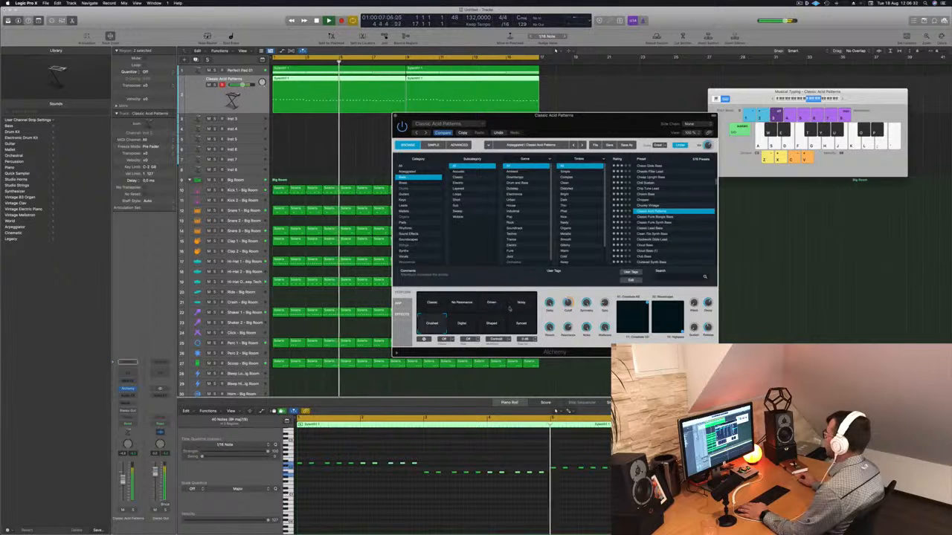
{"action": "left_click", "coordinate": [491, 305]}
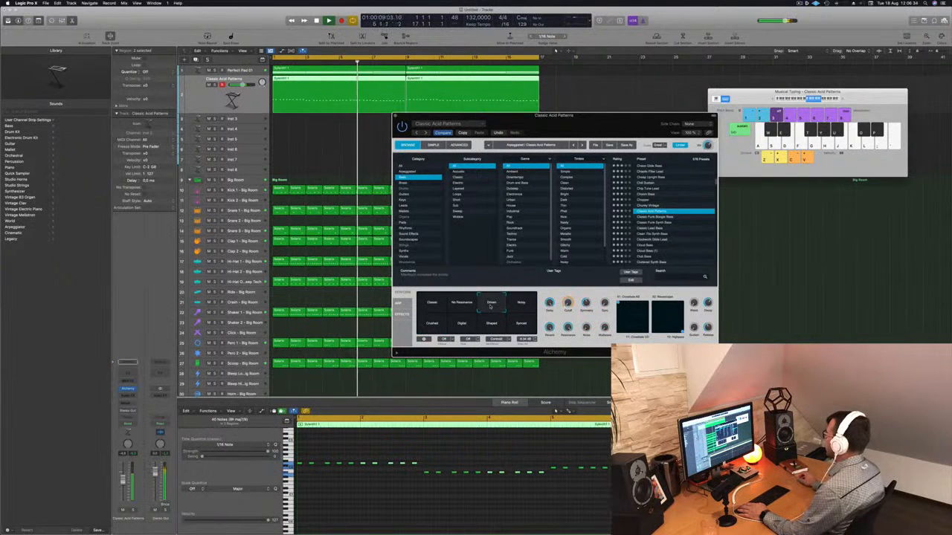
Create a new software instrument track below the bass and copy the bass MIDI region onto it
{"action": "left_click_drag", "start_coordinate": [588, 117], "coordinate": [652, 106]}
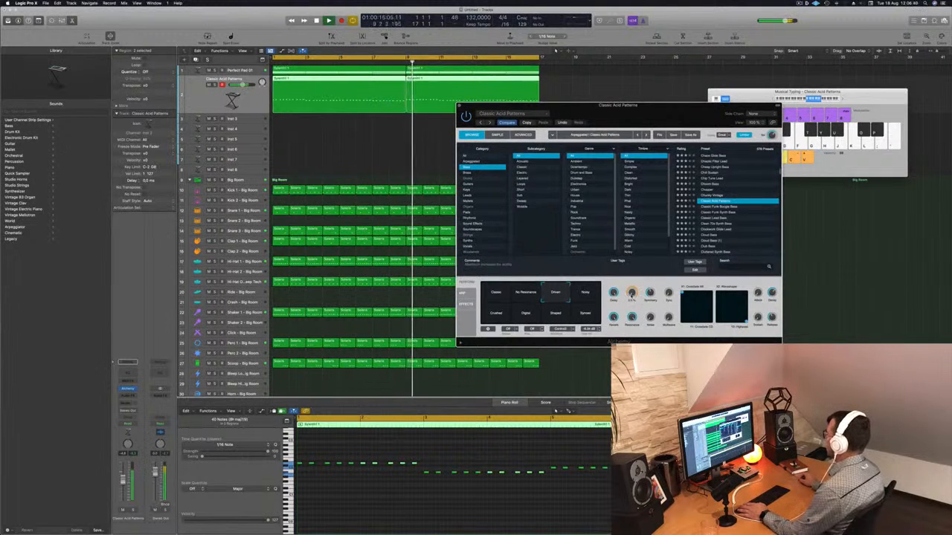
{"action": "key", "text": "space"}
{"action": "key", "text": "space"}
{"action": "left_click", "coordinate": [199, 99]}
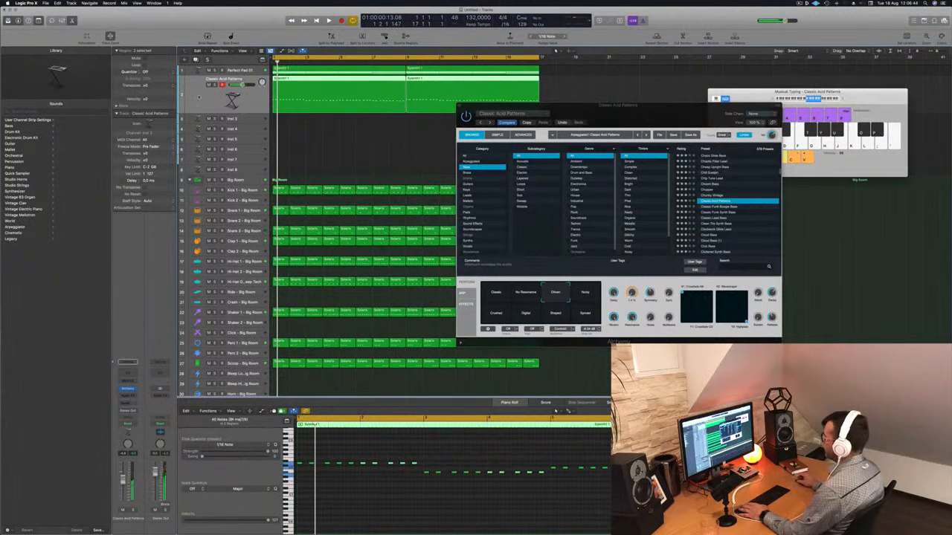
{"action": "left_click", "coordinate": [196, 61]}
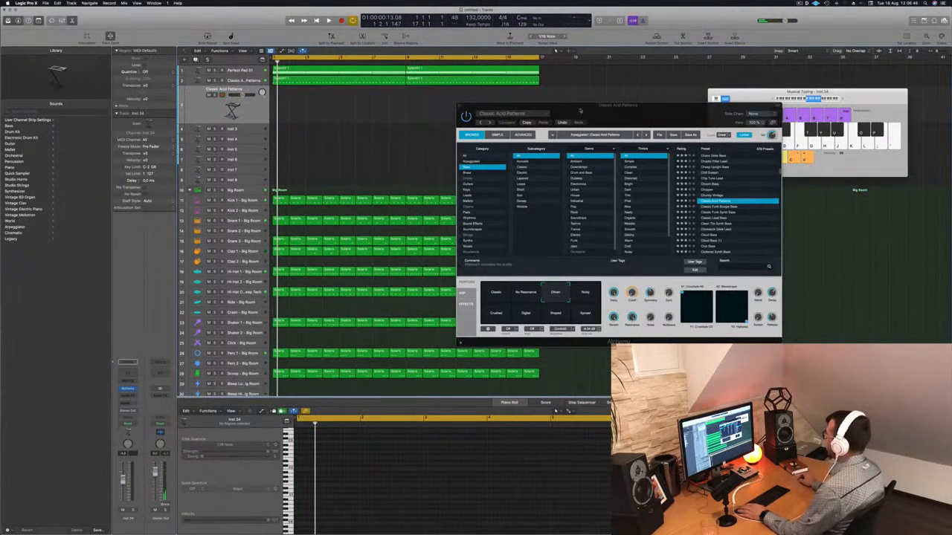
{"action": "left_click_drag", "start_coordinate": [581, 110], "coordinate": [683, 107]}
{"action": "left_click", "coordinate": [379, 79]}
{"action": "left_click_drag", "start_coordinate": [379, 79], "coordinate": [382, 101]}
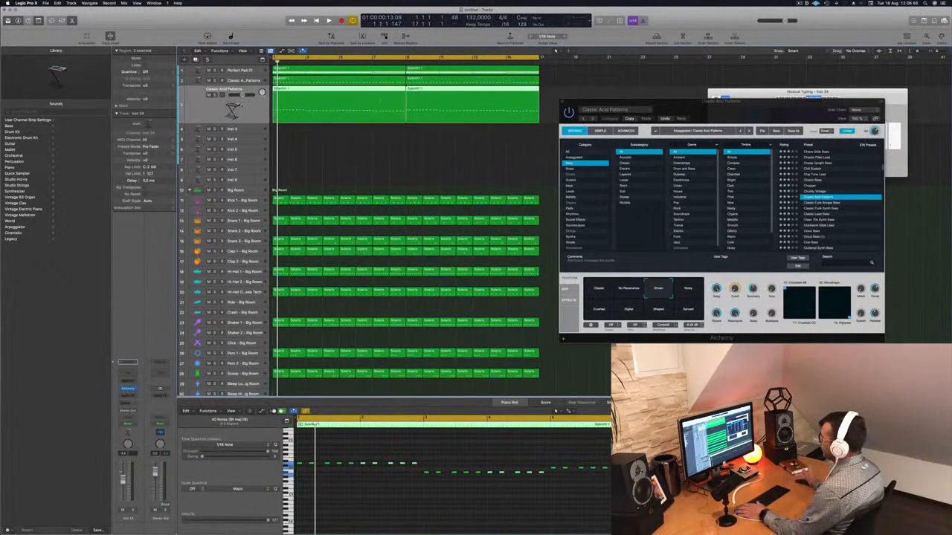
Open the new track's Alchemy instrument and select the Clubbered Synth Bass preset
{"action": "key", "text": "space"}
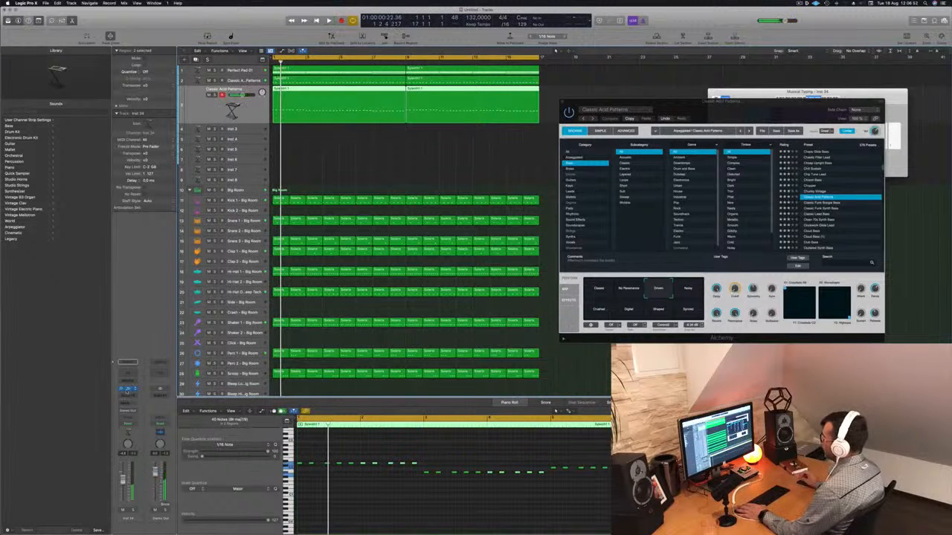
{"action": "left_click", "coordinate": [128, 391]}
{"action": "left_click_drag", "start_coordinate": [488, 93], "coordinate": [585, 122]}
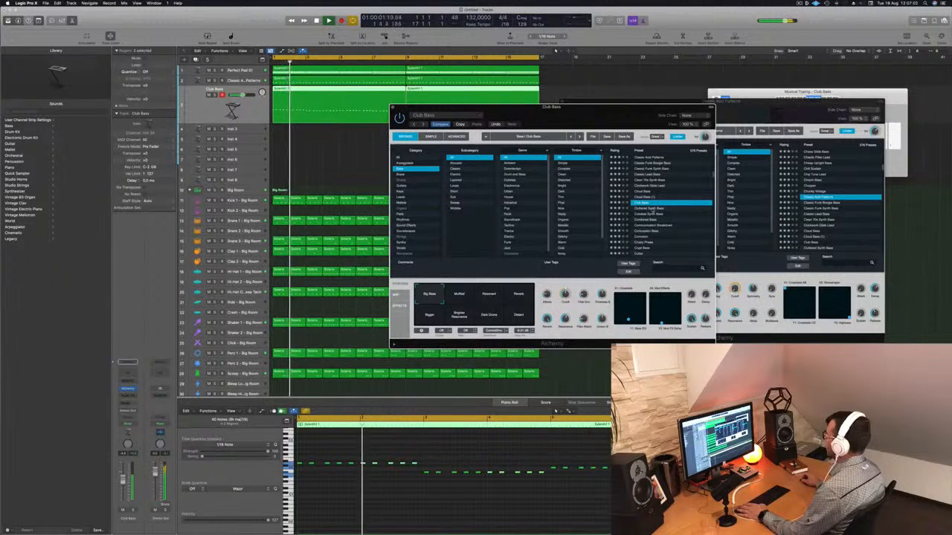
{"action": "key", "text": "Down"}
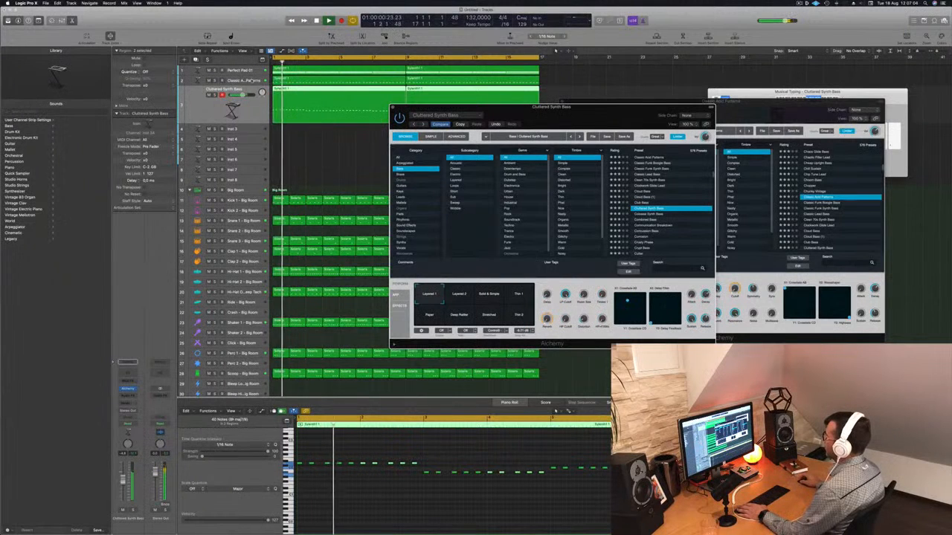
Mute the Classic Acid Patterns bass track and restart playback from the beginning
{"action": "left_click", "coordinate": [256, 80]}
{"action": "key", "text": "Return"}
{"action": "key", "text": "m"}
{"action": "key", "text": "space"}
Audition presets on the new track from Clubbered Synth Bass down to Crypt Bass during playback
{"action": "left_click_drag", "start_coordinate": [611, 116], "coordinate": [629, 107]}
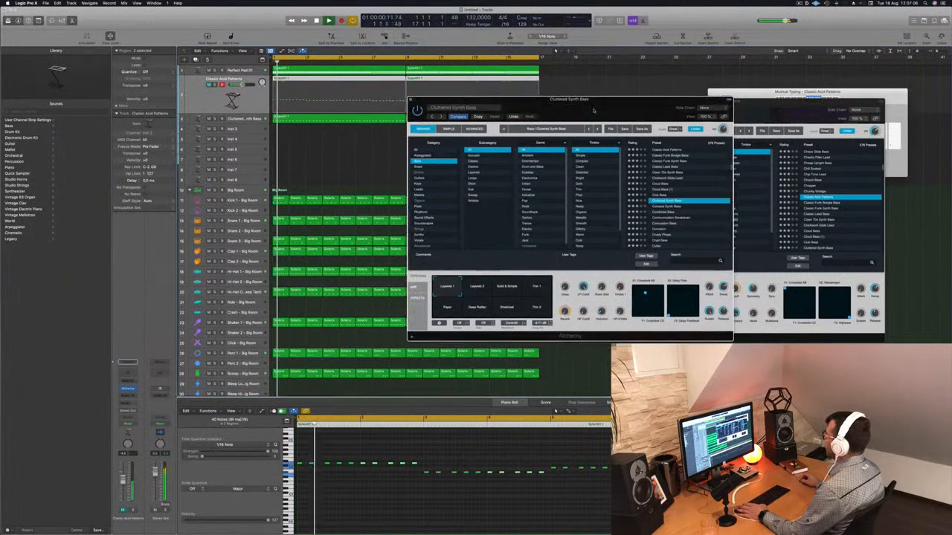
{"action": "key", "text": "Down"}
{"action": "key", "text": "Down"}
{"action": "key", "text": "Down"}
{"action": "key", "text": "Down"}
{"action": "key", "text": "Down"}
{"action": "key", "text": "Down"}
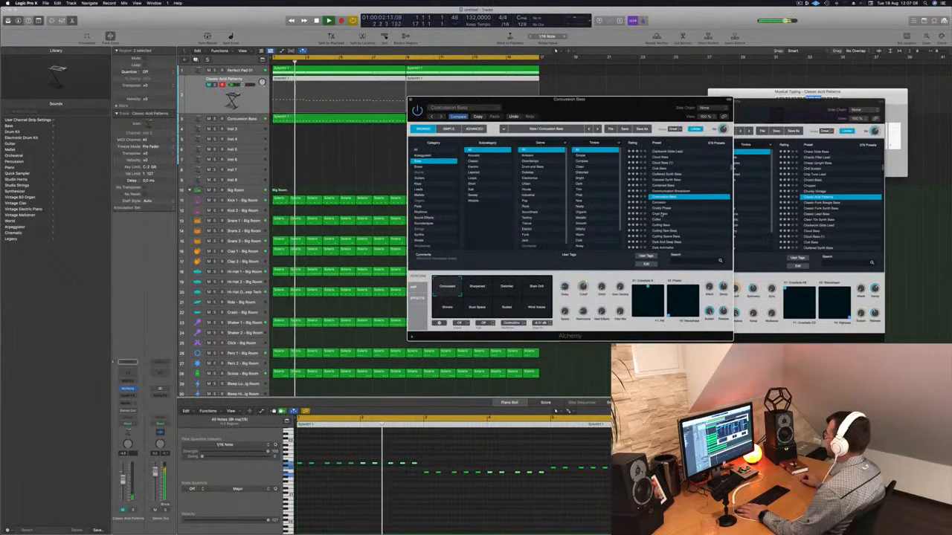
{"action": "key", "text": "Down"}
{"action": "key", "text": "Down"}
{"action": "key", "text": "Down"}
{"action": "key", "text": "Down"}
{"action": "key", "text": "Down"}
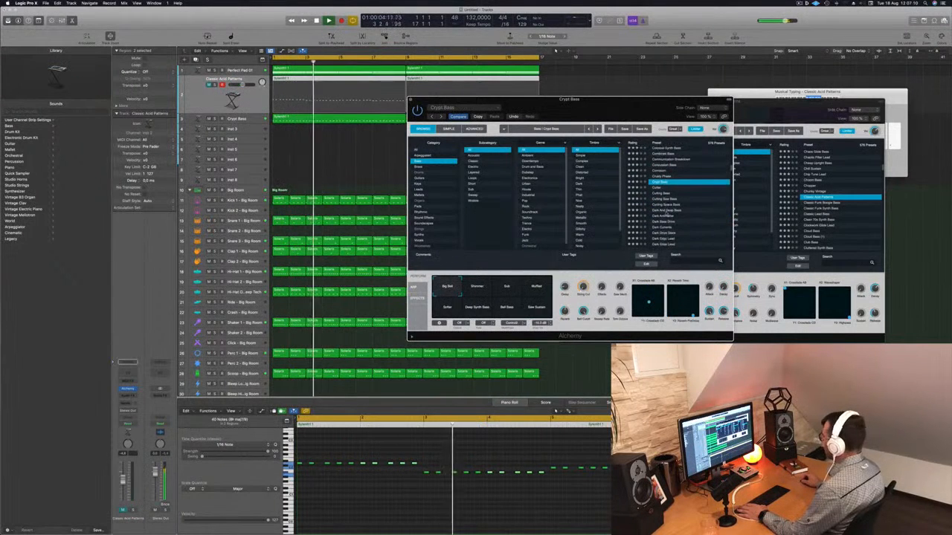
{"action": "key", "text": "Return"}
{"action": "left_click", "coordinate": [239, 118]}
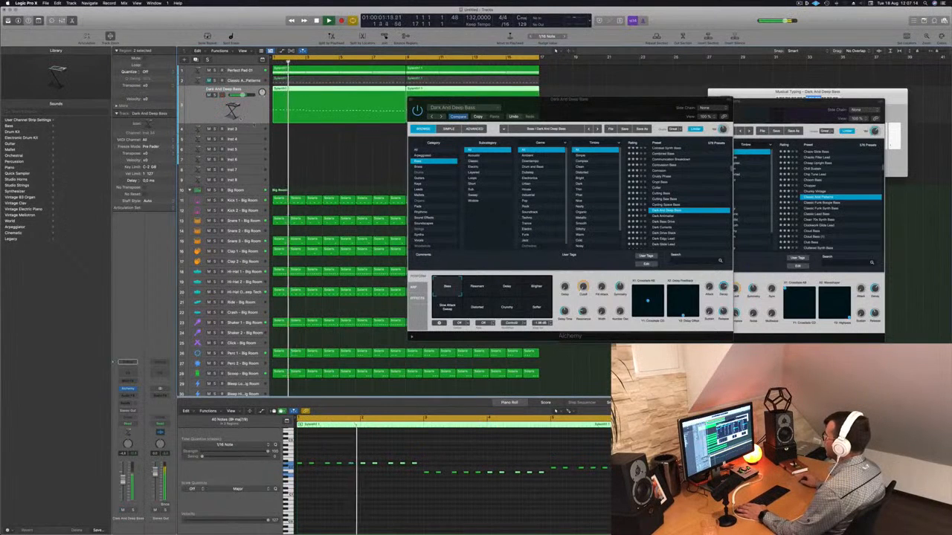
Filter the bass presets to the Trance genre and audition presets from Dark Glide Lead to Solar Eclipse
{"action": "left_click", "coordinate": [666, 227]}
{"action": "left_click", "coordinate": [665, 228]}
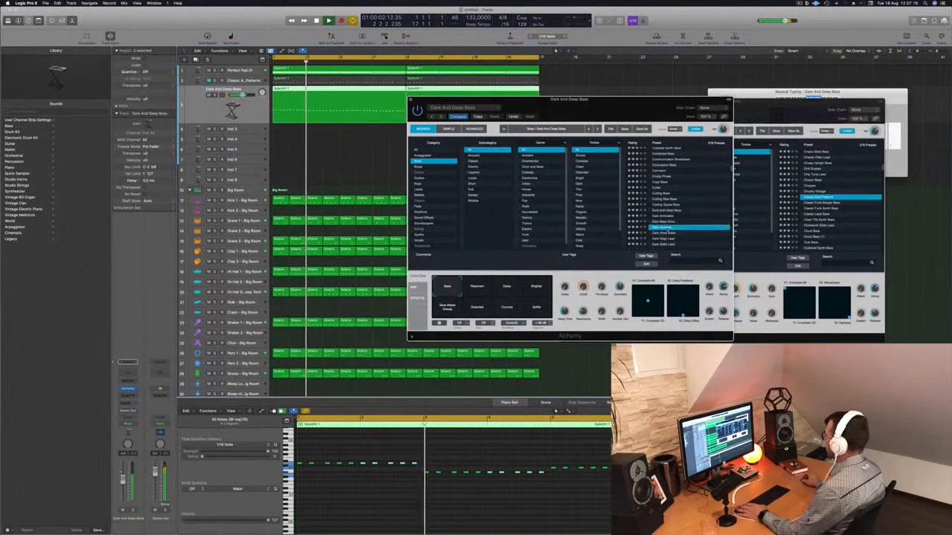
{"action": "scroll", "coordinate": [665, 228], "scroll_direction": "down", "scroll_amount": 3}
{"action": "left_click", "coordinate": [667, 221]}
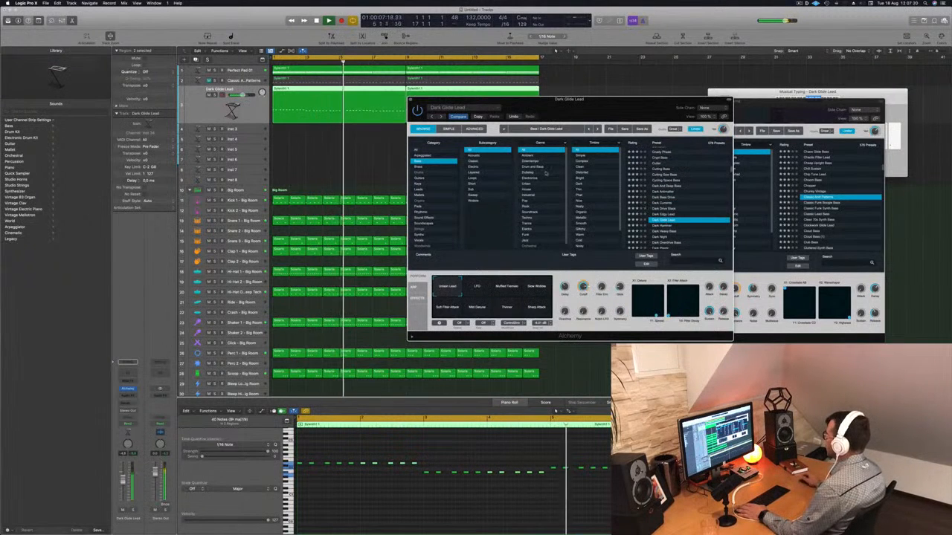
{"action": "scroll", "coordinate": [550, 187], "scroll_direction": "down", "scroll_amount": 1}
{"action": "left_click", "coordinate": [541, 221]}
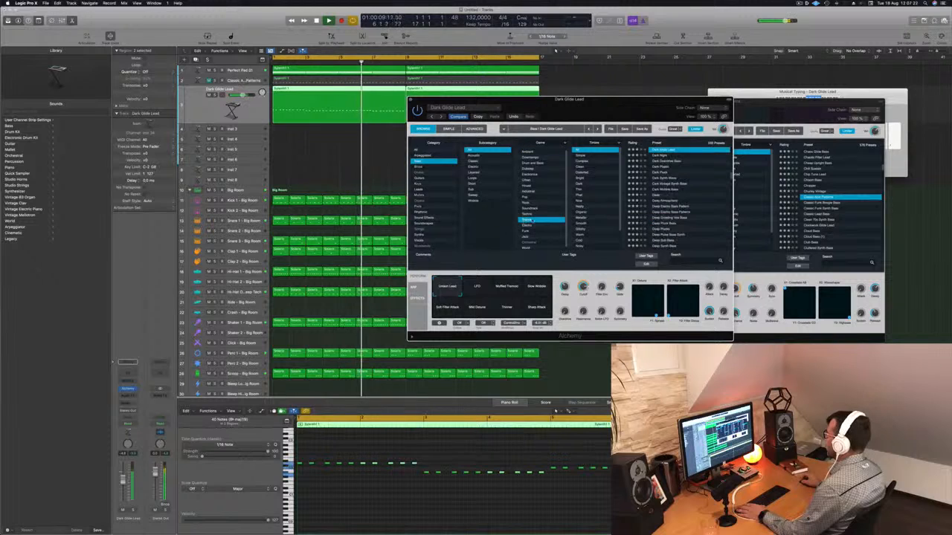
{"action": "scroll", "coordinate": [663, 199], "scroll_direction": "down", "scroll_amount": 10}
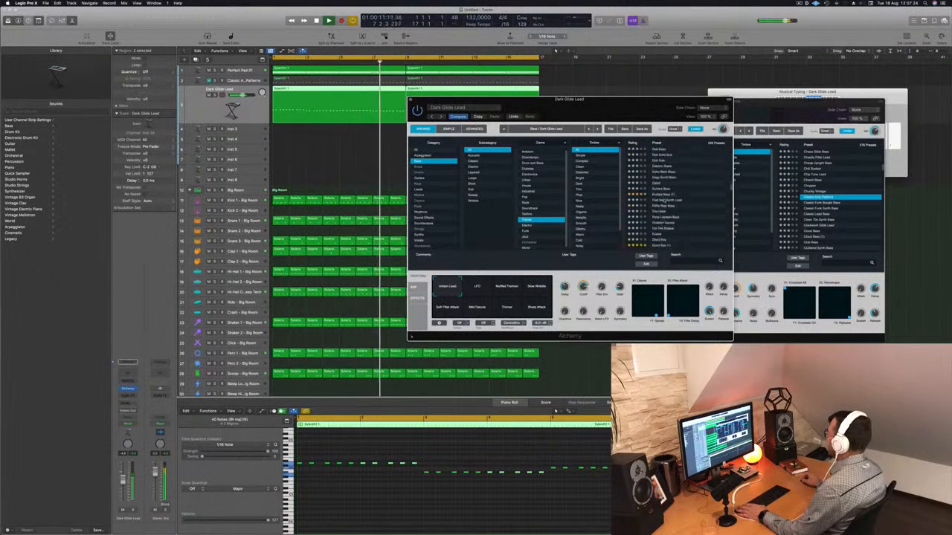
{"action": "left_click", "coordinate": [672, 195]}
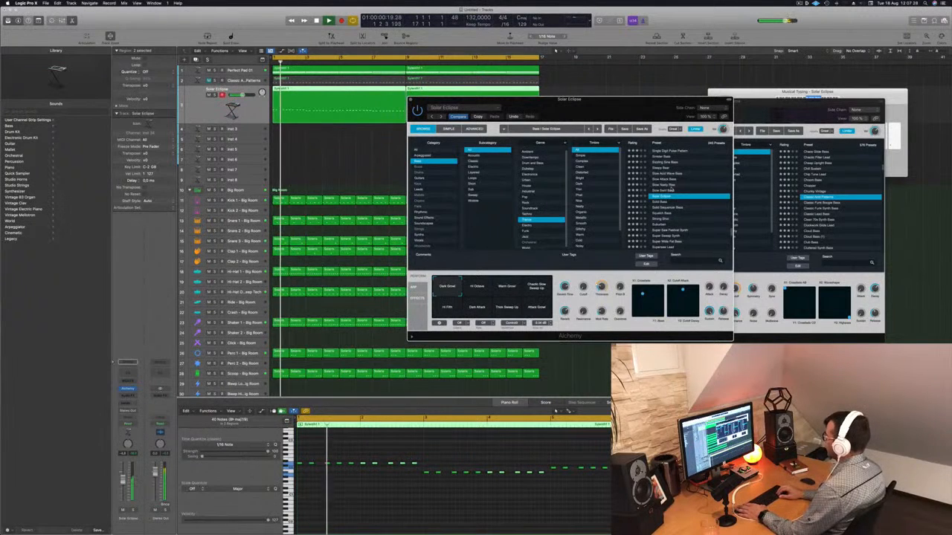
Select the Solid Bass preset and try each of its eight performance pads during playback
{"action": "key", "text": "Down"}
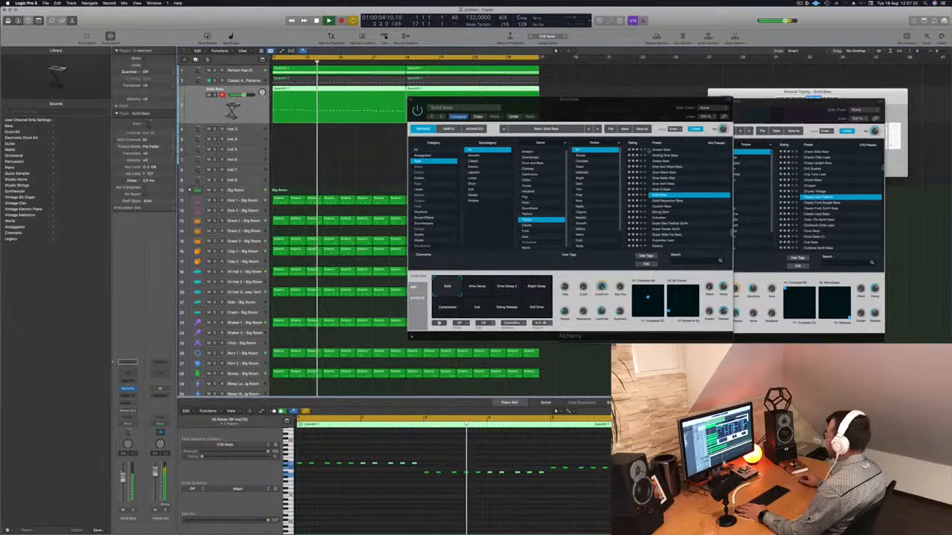
{"action": "left_click", "coordinate": [478, 289]}
{"action": "left_click", "coordinate": [506, 288]}
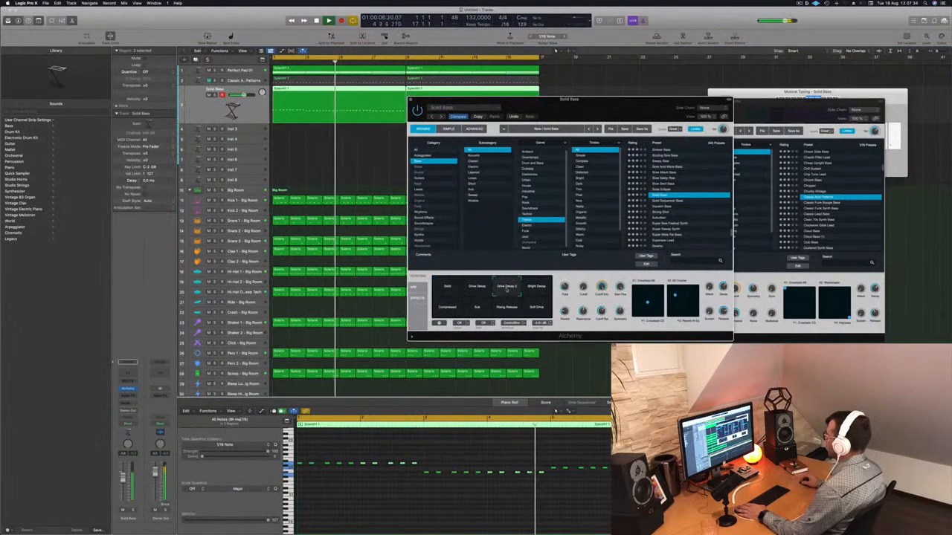
{"action": "left_click", "coordinate": [536, 289]}
{"action": "left_click", "coordinate": [535, 310]}
{"action": "left_click", "coordinate": [506, 309]}
{"action": "left_click", "coordinate": [476, 309]}
{"action": "left_click", "coordinate": [447, 310]}
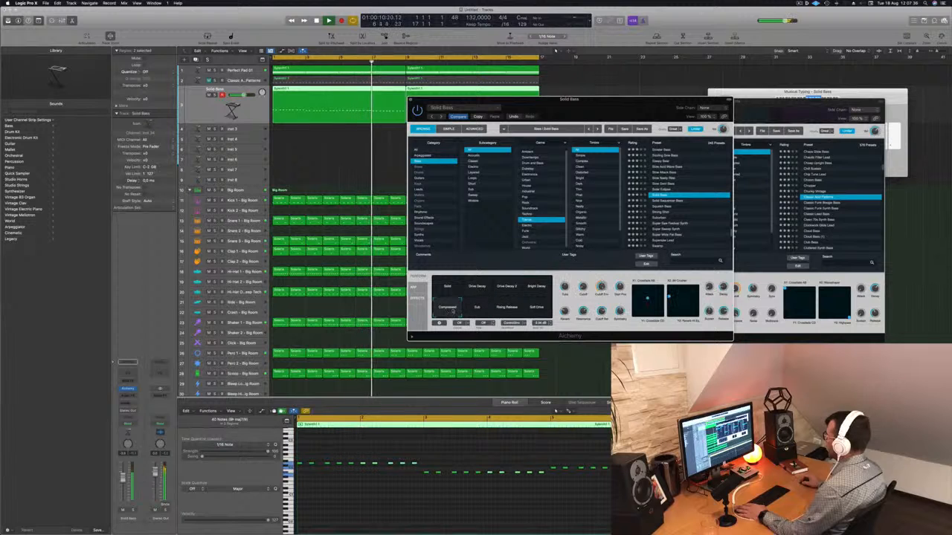
Audition Trance bass presets from Squelch Bass through Super Sweep Synth
{"action": "left_click", "coordinate": [661, 216]}
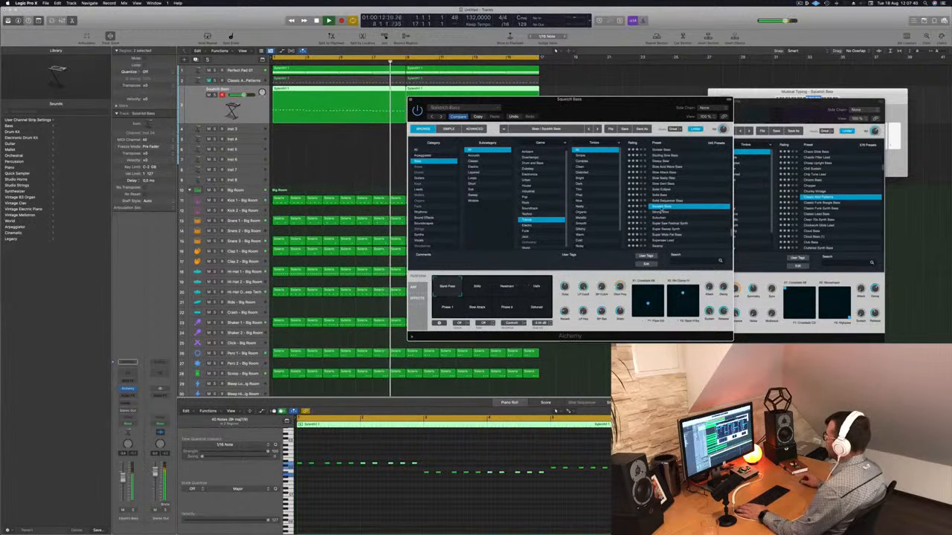
{"action": "left_click", "coordinate": [662, 220]}
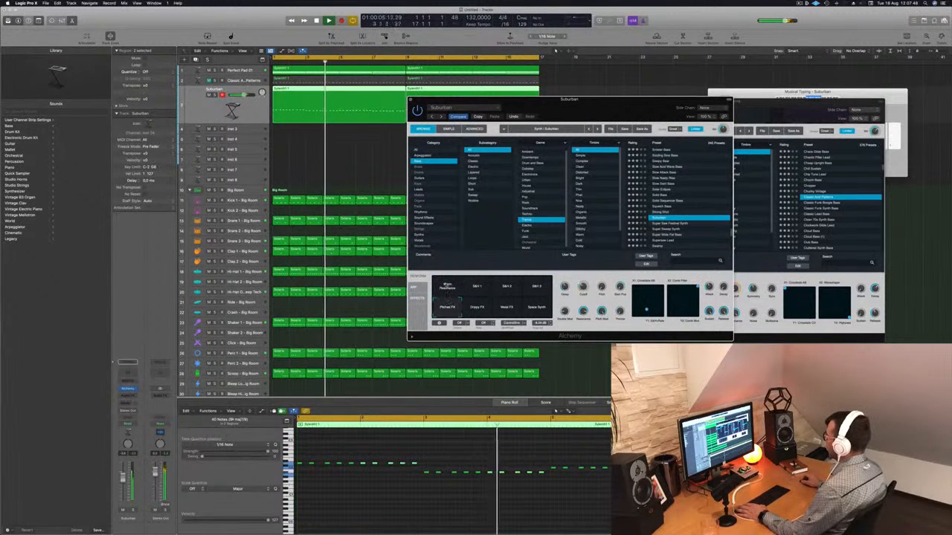
{"action": "key", "text": "Return"}
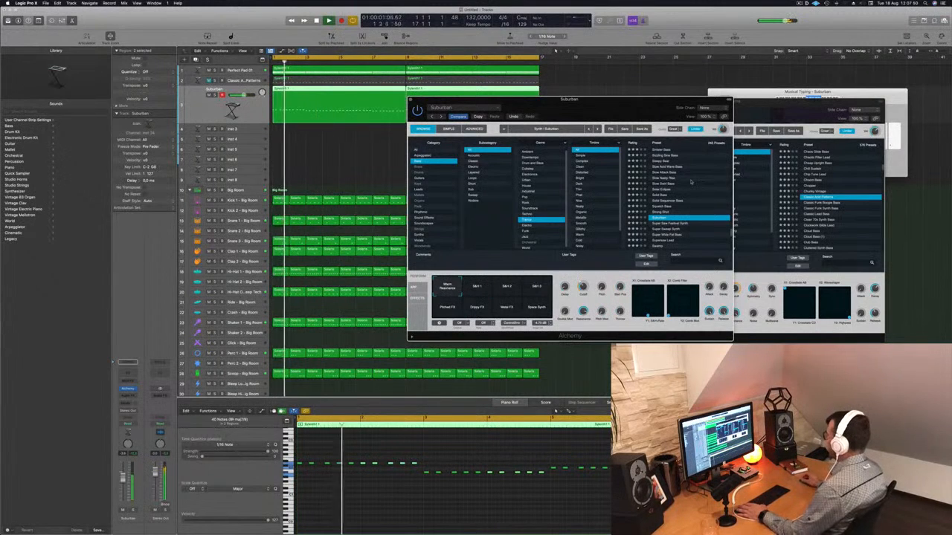
{"action": "scroll", "coordinate": [669, 208], "scroll_direction": "down", "scroll_amount": 2}
{"action": "left_click", "coordinate": [667, 199]}
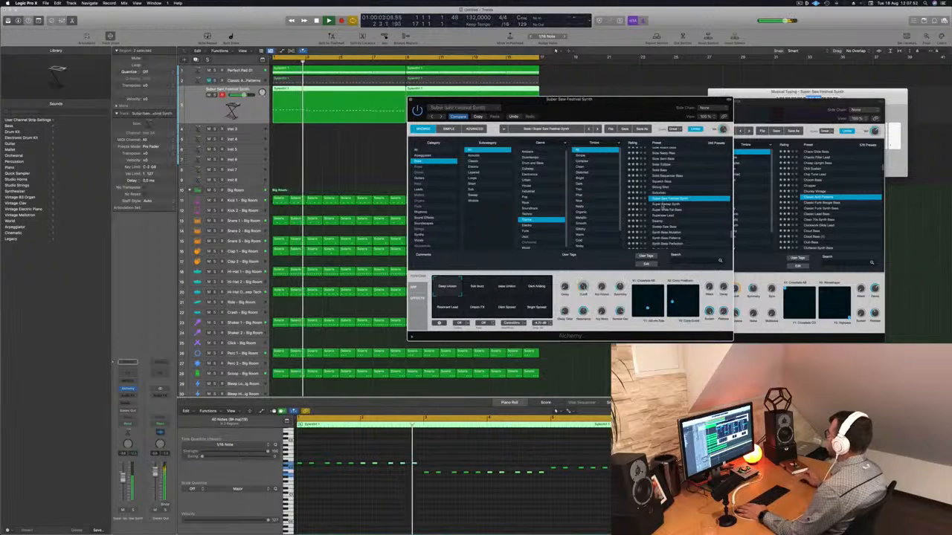
{"action": "left_click", "coordinate": [667, 203]}
{"action": "key", "text": "Return"}
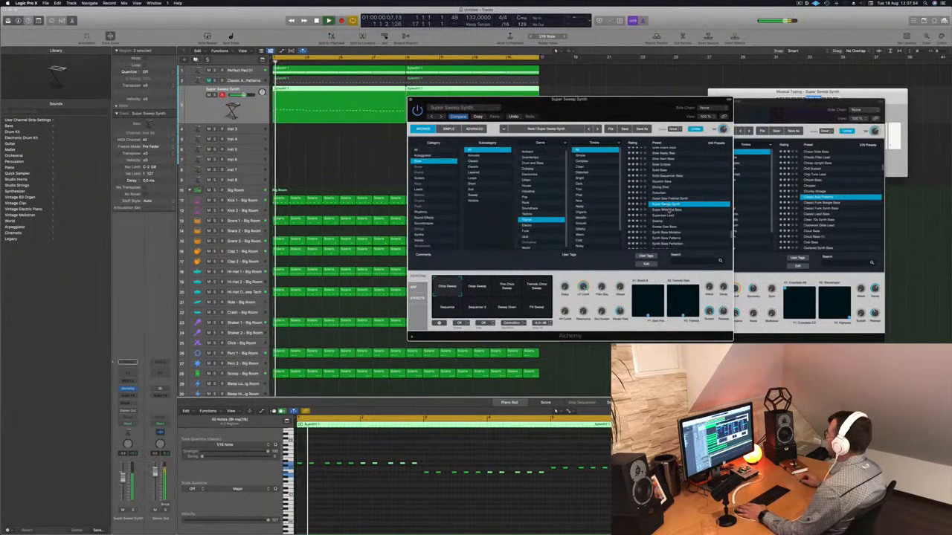
Audition presets from Super Wide Fat Bass through Synth Bass Perfection to Taxing Moon Bass
{"action": "left_click", "coordinate": [668, 210]}
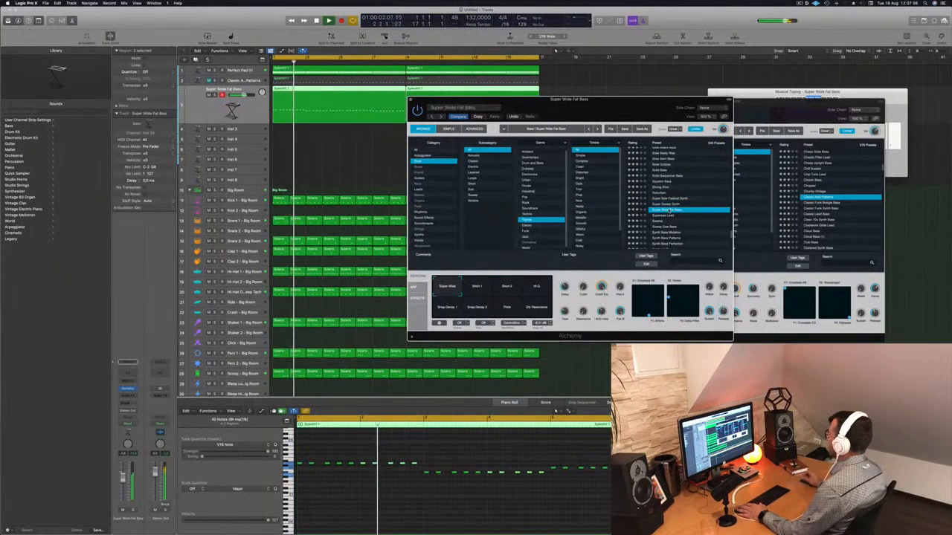
{"action": "left_click", "coordinate": [675, 215]}
{"action": "left_click", "coordinate": [669, 211]}
{"action": "scroll", "coordinate": [669, 212], "scroll_direction": "down", "scroll_amount": 3}
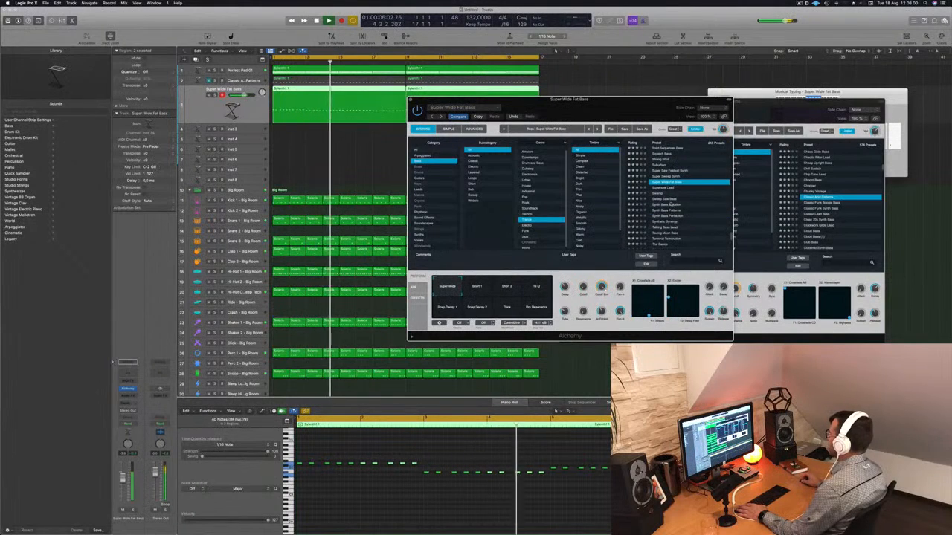
{"action": "left_click", "coordinate": [670, 205]}
{"action": "left_click", "coordinate": [687, 217]}
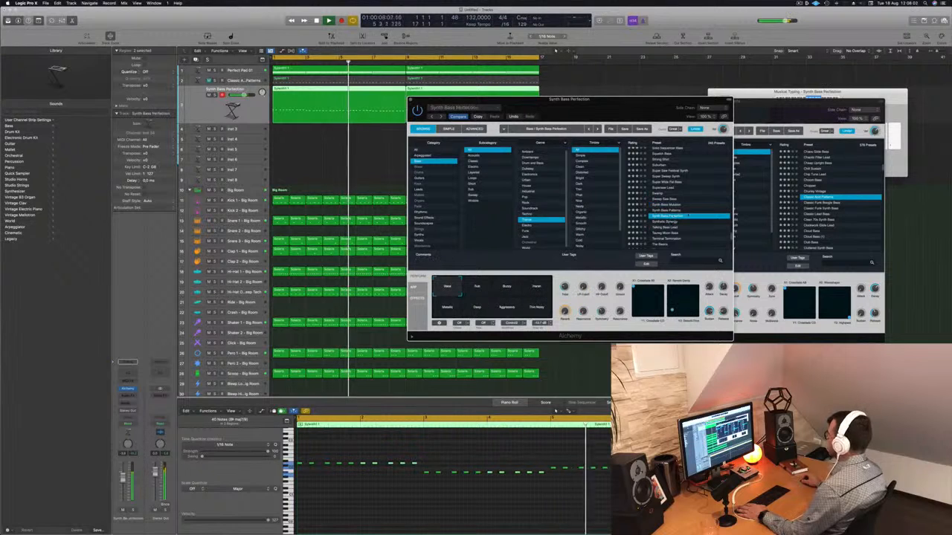
{"action": "scroll", "coordinate": [691, 215], "scroll_direction": "down", "scroll_amount": 2}
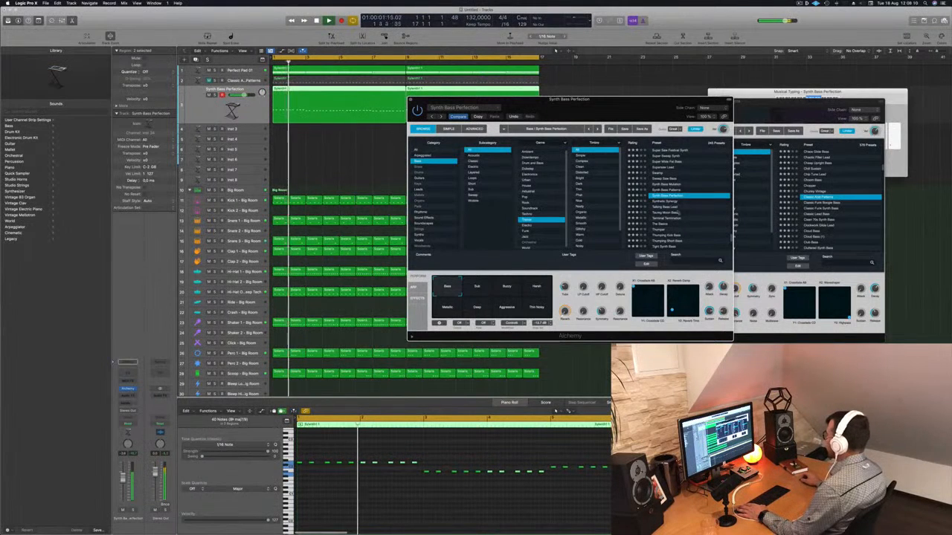
{"action": "left_click", "coordinate": [667, 214]}
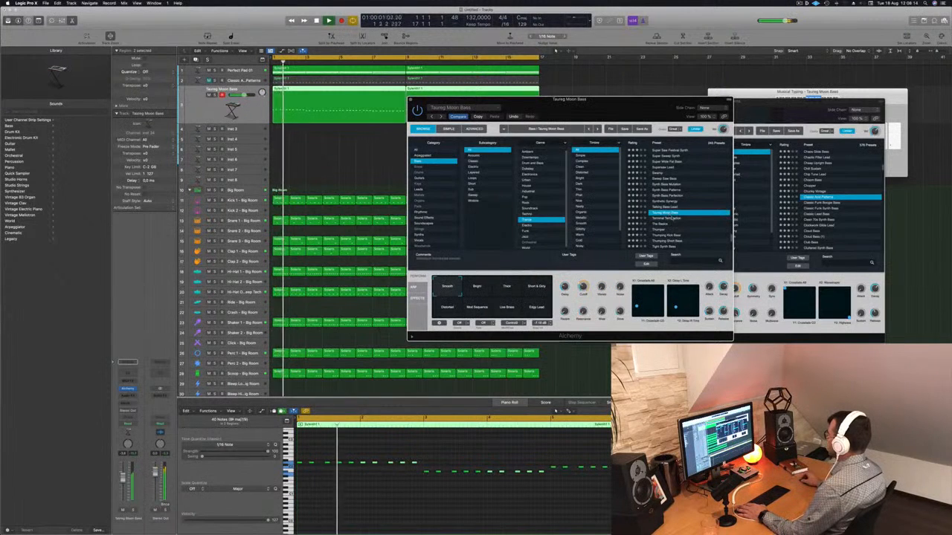
Close the Taurus Moon Bass Alchemy window and select the Classic Acid Patterns track for playback from the start
{"action": "left_click_drag", "start_coordinate": [618, 108], "coordinate": [679, 96]}
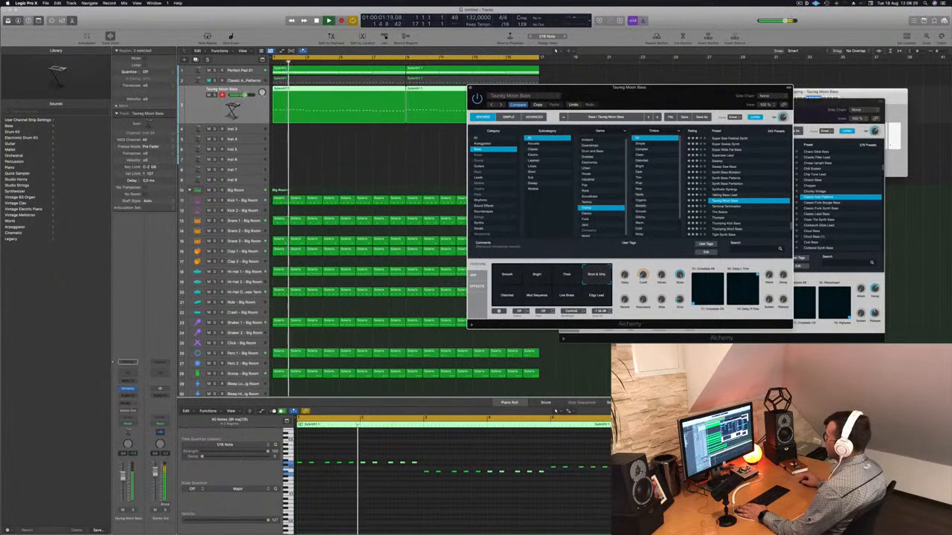
{"action": "left_click", "coordinate": [657, 78]}
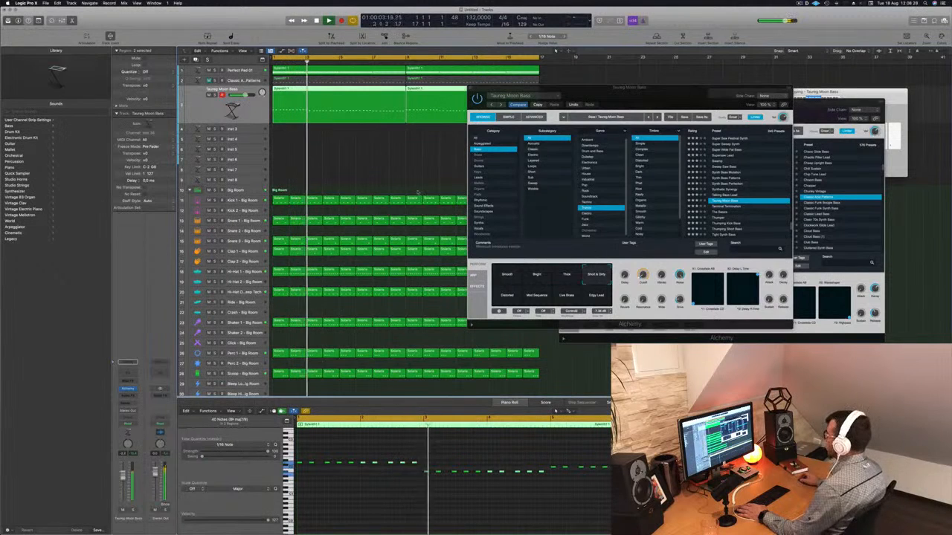
{"action": "left_click_drag", "start_coordinate": [628, 91], "coordinate": [473, 172]}
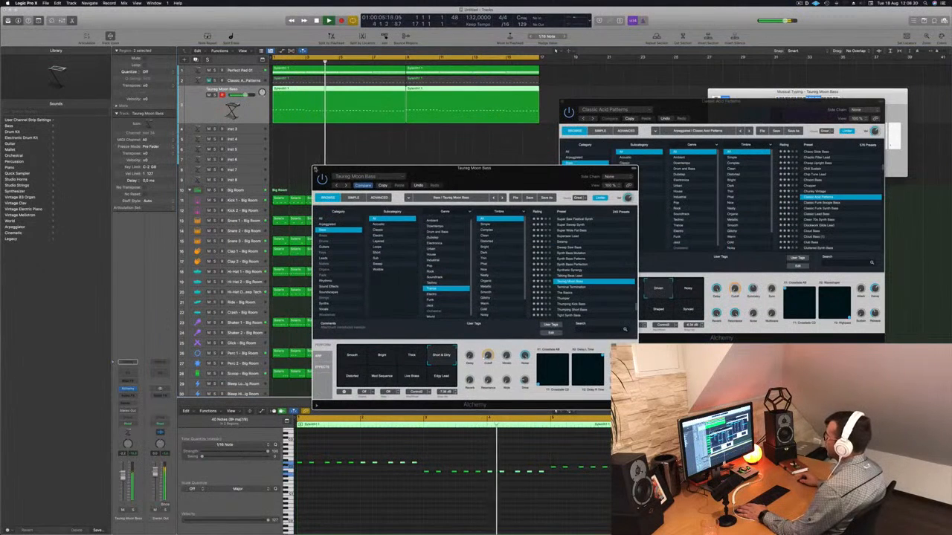
{"action": "left_click", "coordinate": [315, 169]}
{"action": "key", "text": "Return"}
{"action": "key", "text": "Up"}
{"action": "key", "text": "space"}
{"action": "key", "text": "space"}
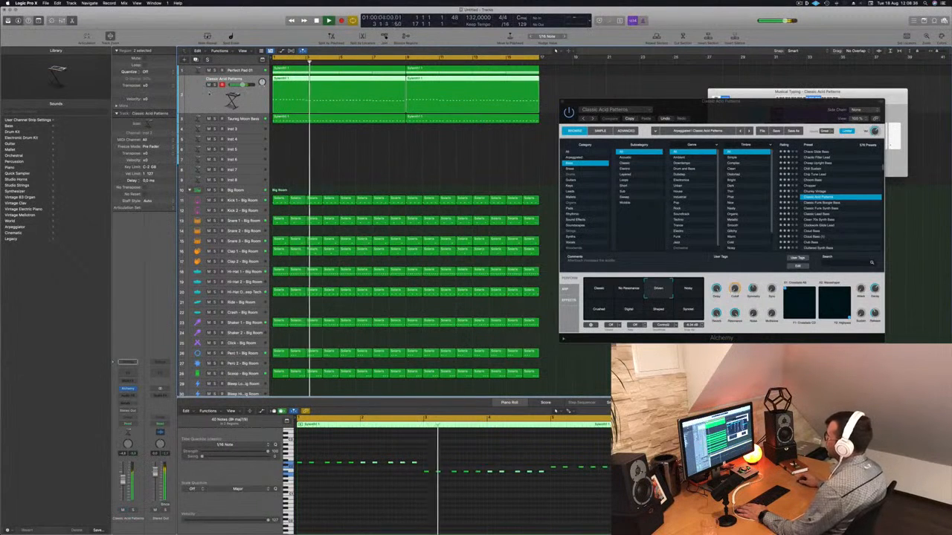
{"action": "key", "text": "Return"}
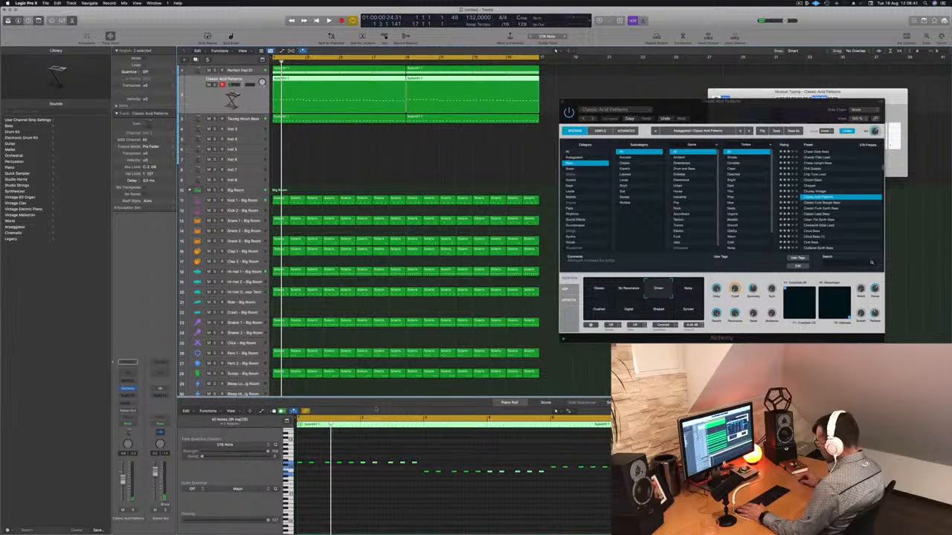
Open the Mixer and route the Classic Acid Patterns and Taurus Moon Bass outputs together to Bus 5
{"action": "key", "text": "super+k"}
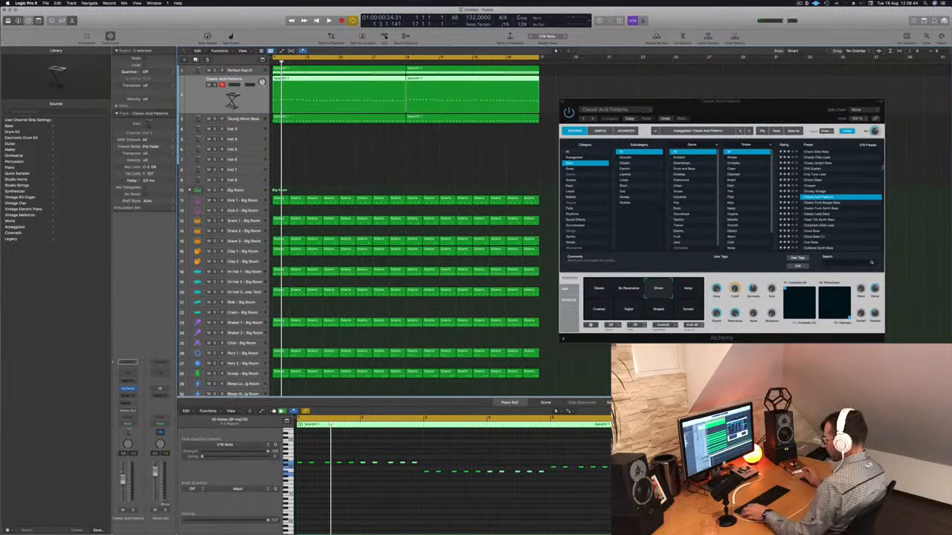
{"action": "key", "text": "x"}
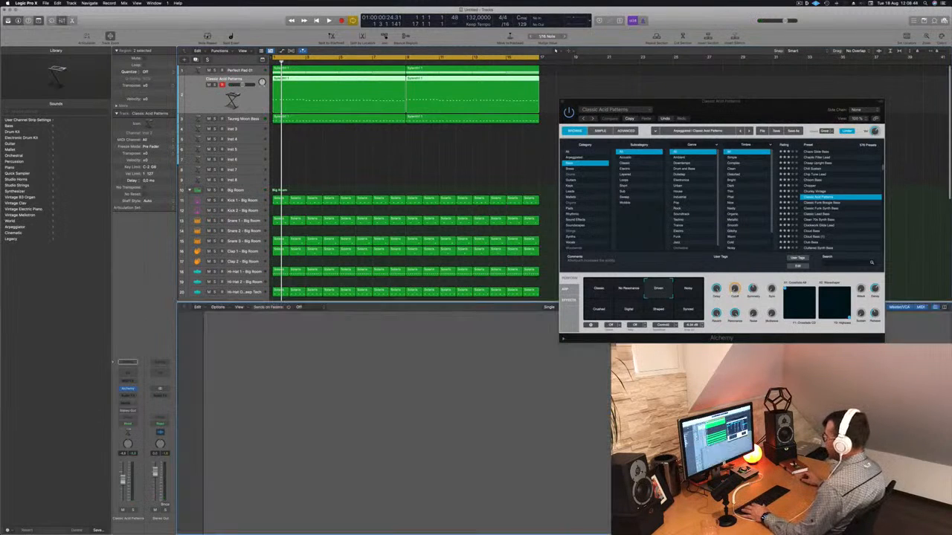
{"action": "key", "text": "space"}
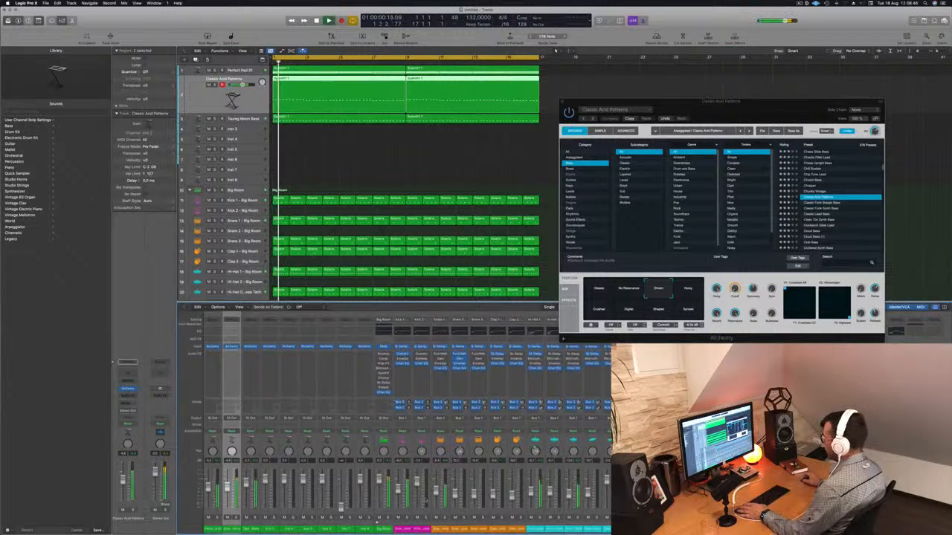
{"action": "left_click_drag", "start_coordinate": [234, 531], "coordinate": [250, 531]}
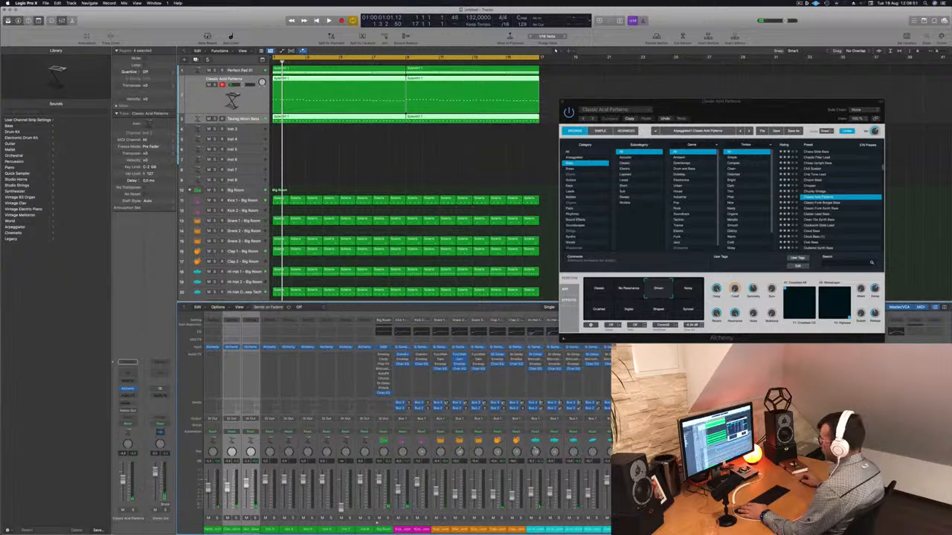
{"action": "left_click", "coordinate": [250, 419]}
{"action": "mouse_move", "coordinate": [257, 440]}
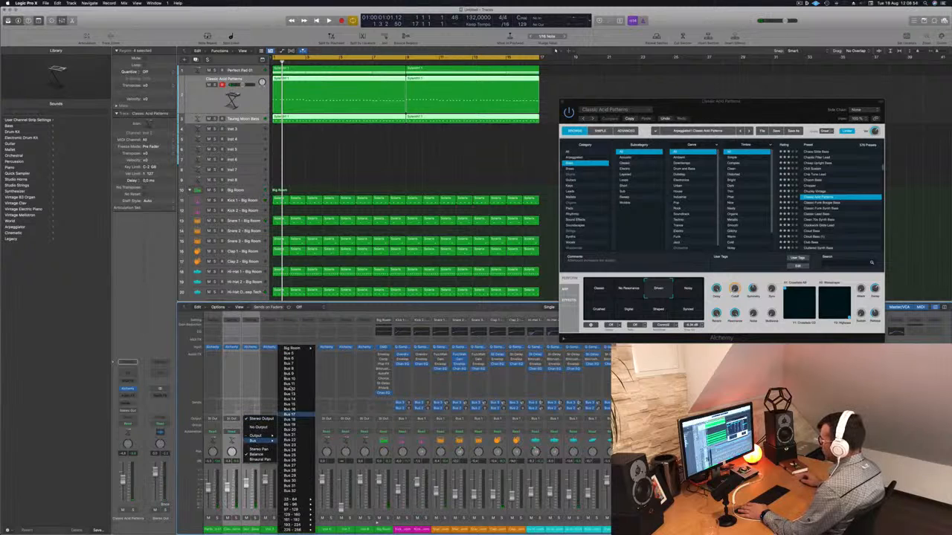
{"action": "left_click", "coordinate": [290, 354]}
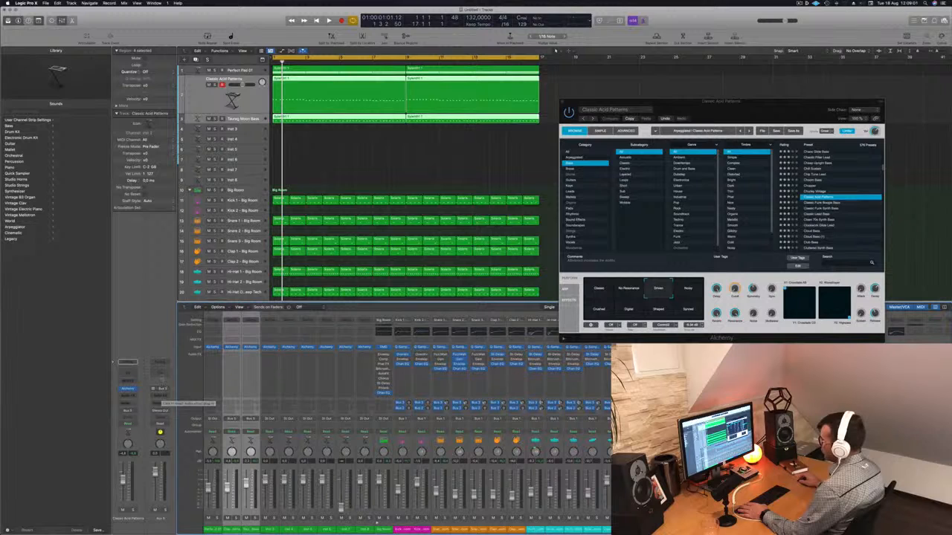
Insert a Channel EQ on the Aux 5 channel and pull its high cut down to about 810 Hz
{"action": "left_click", "coordinate": [160, 373]}
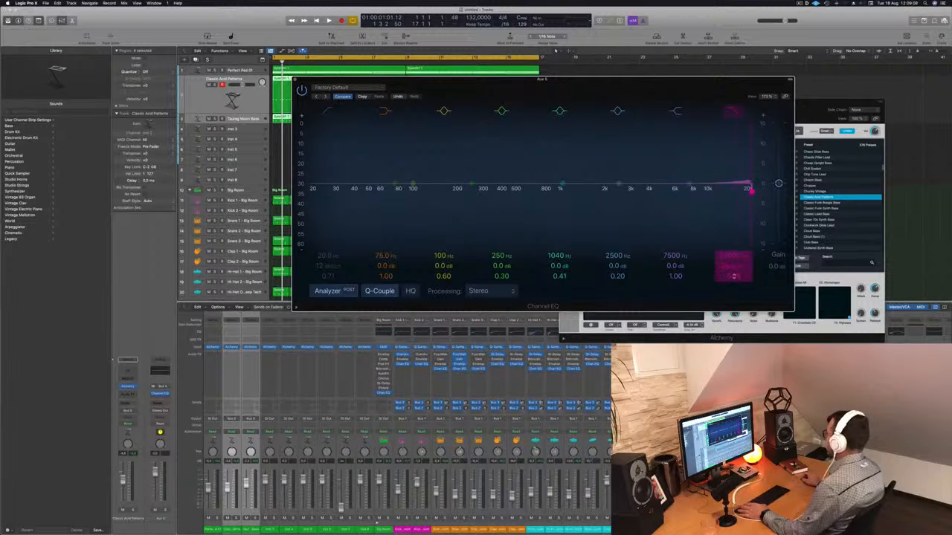
{"action": "left_click_drag", "start_coordinate": [750, 194], "coordinate": [537, 192]}
{"action": "key", "text": "space"}
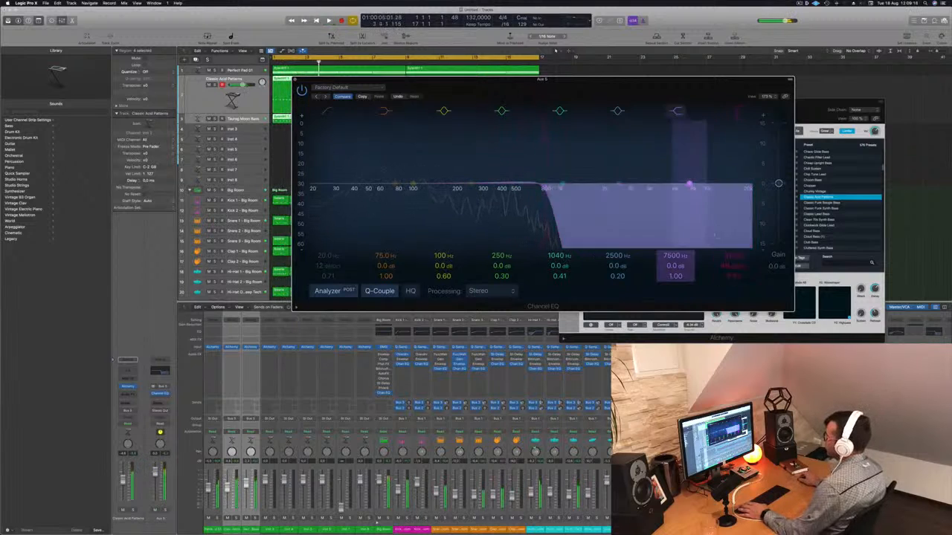
{"action": "left_click", "coordinate": [295, 80]}
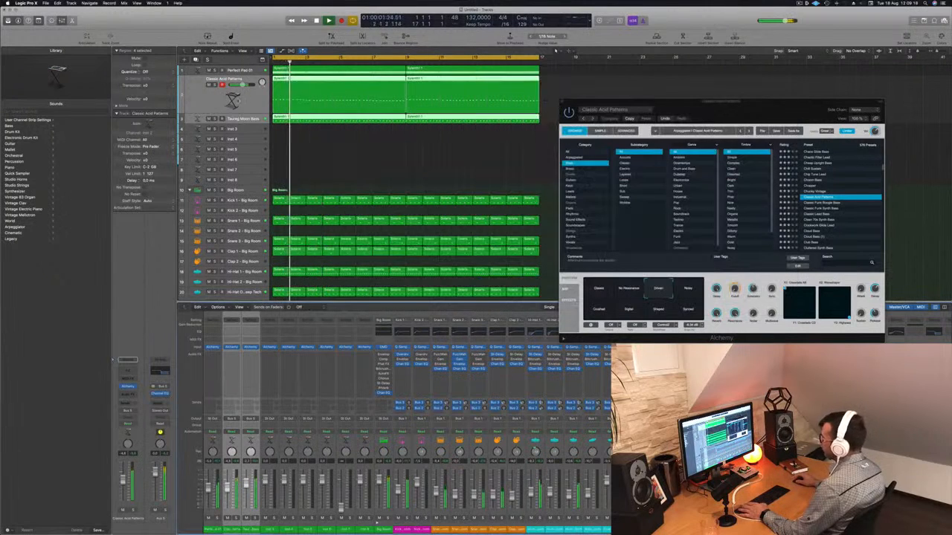
Insert a Compressor on the Classic Acid Patterns channel, choose the Vintage Opto model and audition it
{"action": "key", "text": "Return"}
{"action": "left_click", "coordinate": [245, 97]}
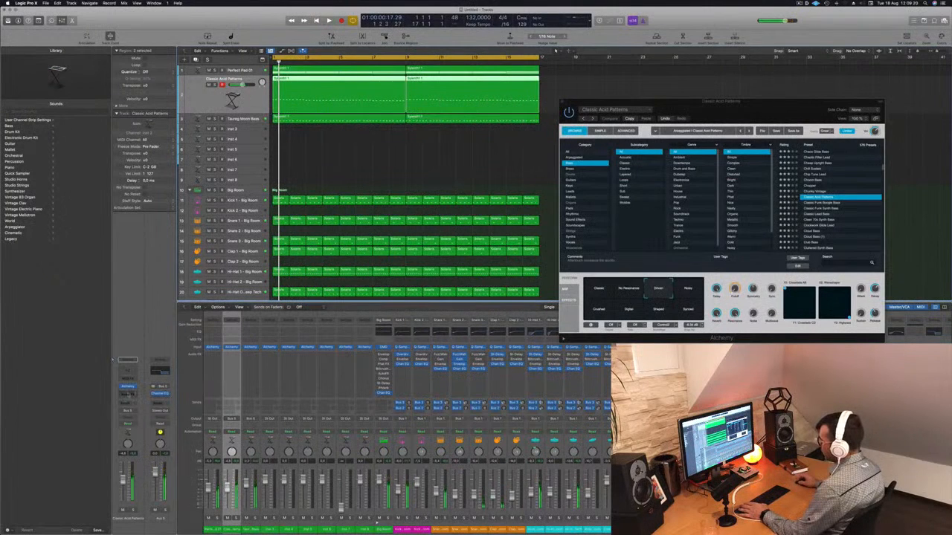
{"action": "left_click", "coordinate": [128, 394]}
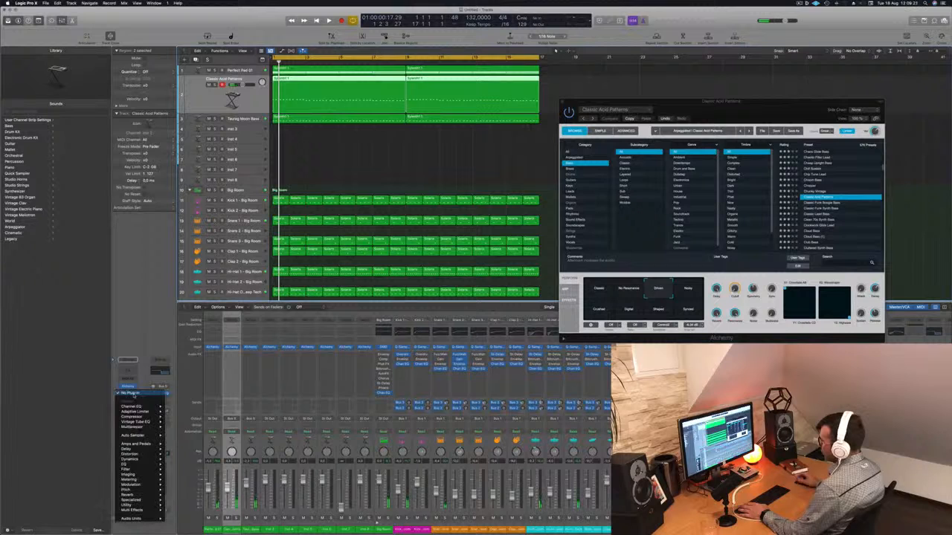
{"action": "left_click", "coordinate": [178, 418]}
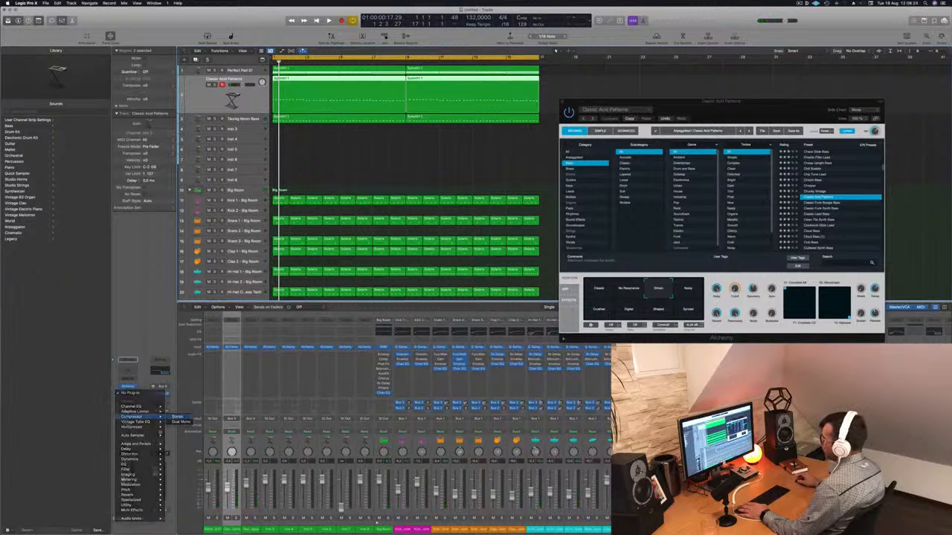
{"action": "left_click", "coordinate": [489, 115]}
{"action": "left_click_drag", "start_coordinate": [495, 93], "coordinate": [526, 106]}
{"action": "key", "text": "space"}
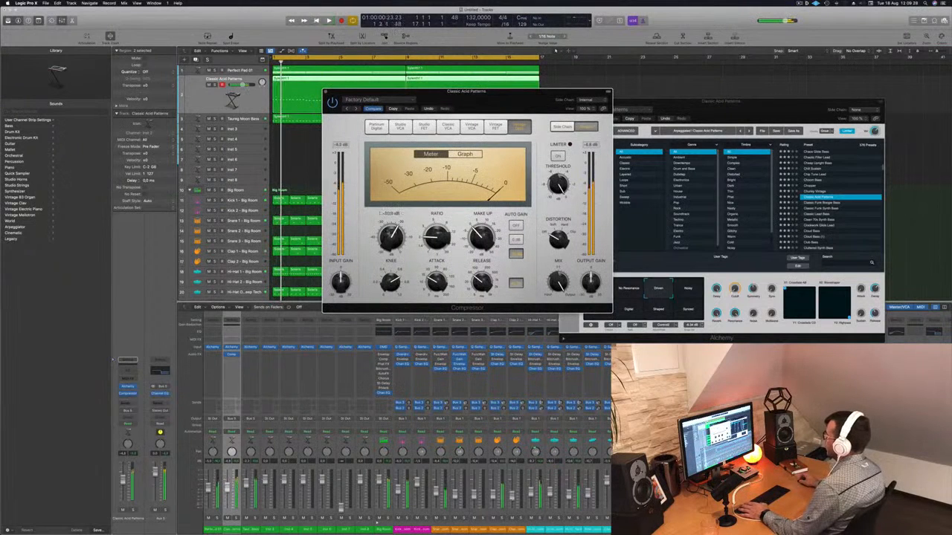
{"action": "key", "text": "space"}
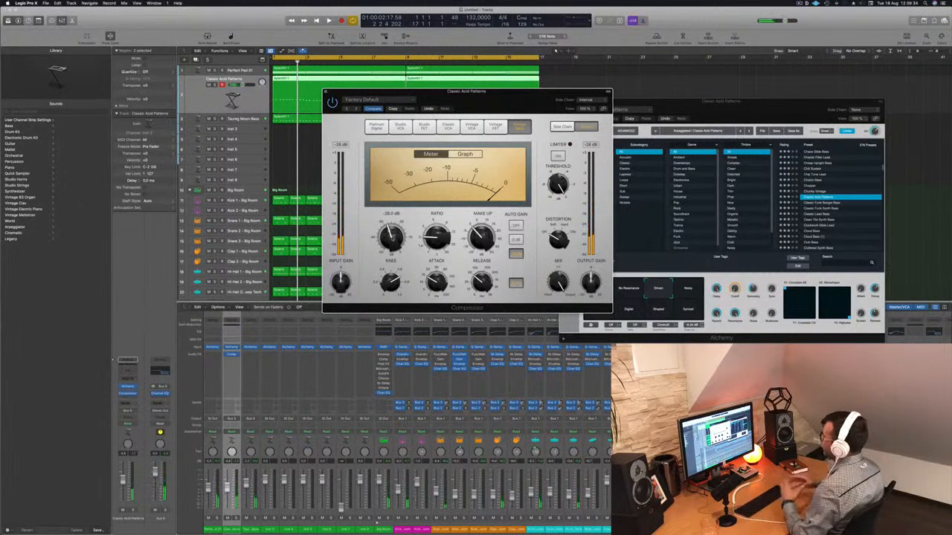
{"action": "key", "text": "space"}
{"action": "left_click_drag", "start_coordinate": [432, 97], "coordinate": [421, 104]}
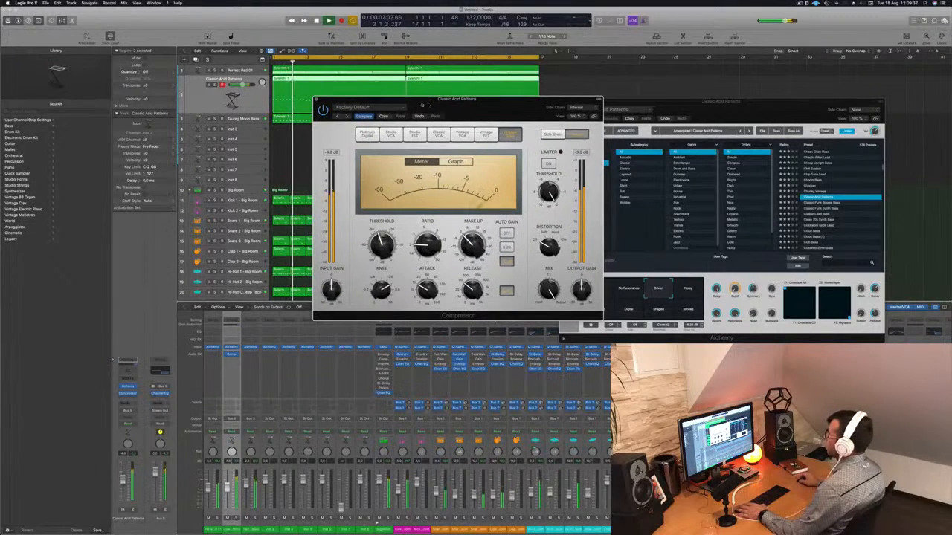
{"action": "left_click", "coordinate": [316, 99]}
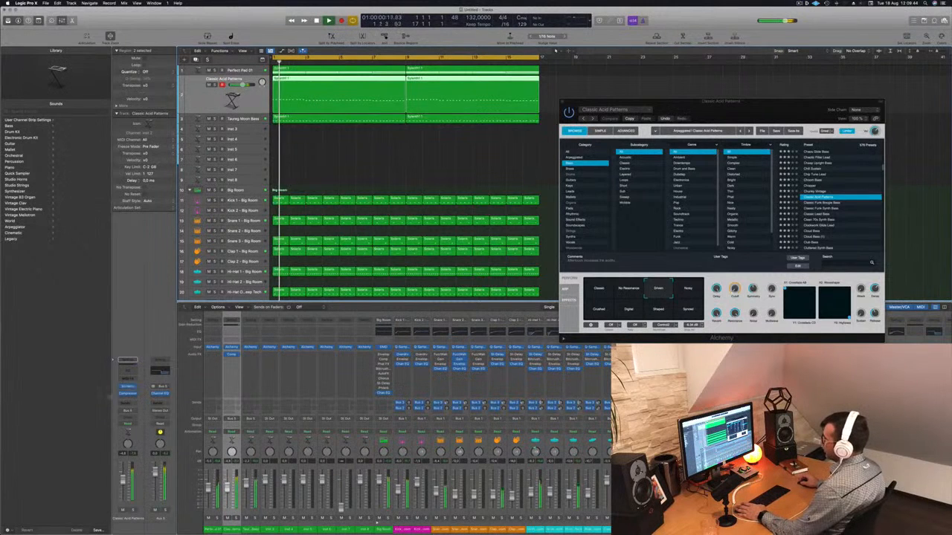
Reopen the Aux 5 Channel EQ and raise its high-cut frequency to the top of its range
{"action": "left_click", "coordinate": [160, 371]}
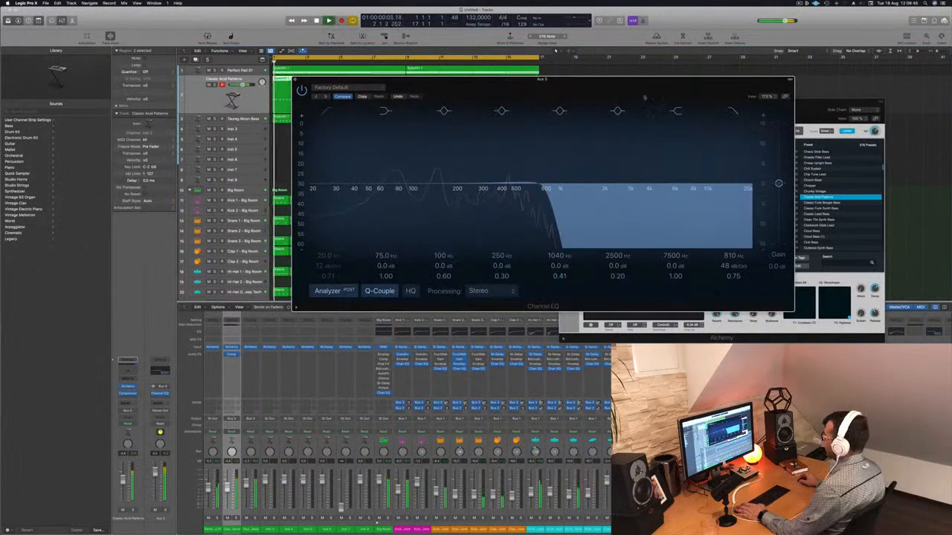
{"action": "left_click_drag", "start_coordinate": [732, 254], "coordinate": [732, 181]}
{"action": "key", "text": "space"}
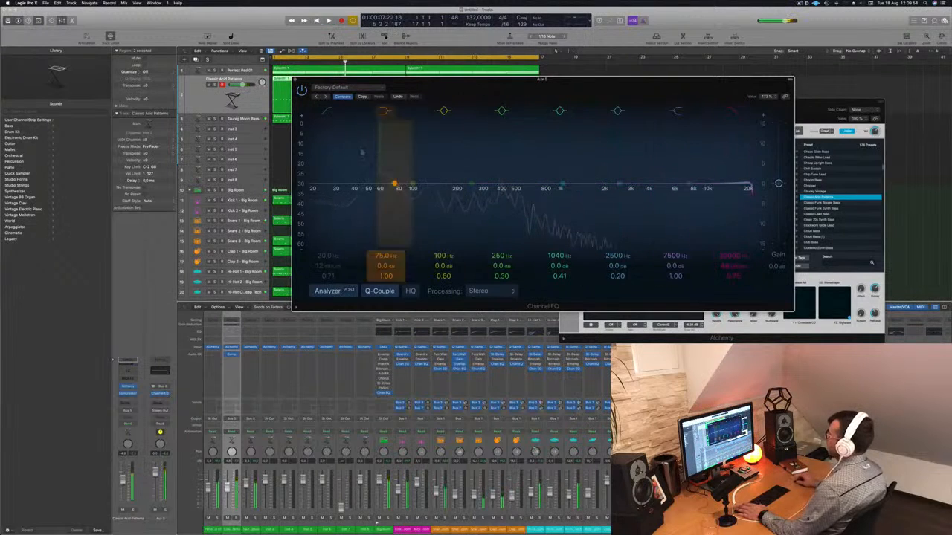
{"action": "left_click", "coordinate": [295, 80]}
Open and inspect the compressor inserted on the Aux 5 channel
{"action": "key", "text": "space"}
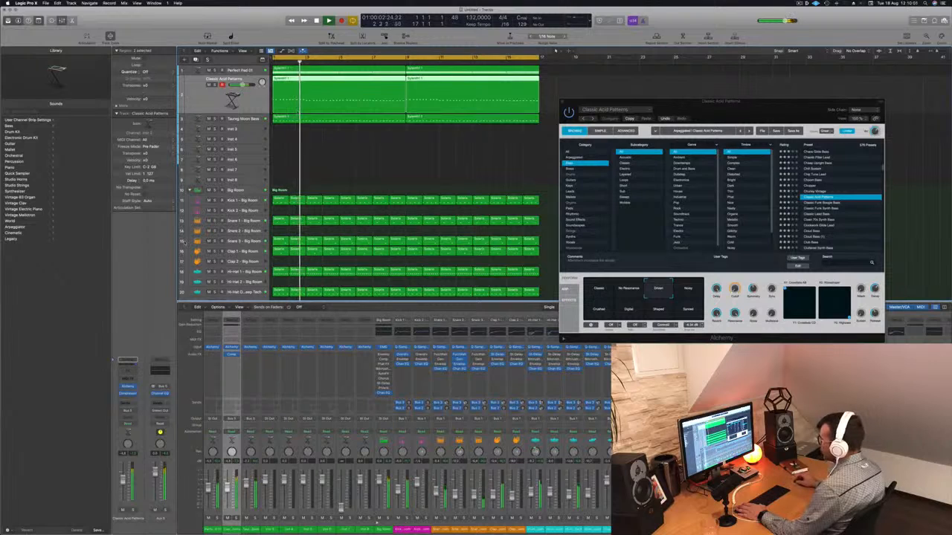
{"action": "key", "text": "Down"}
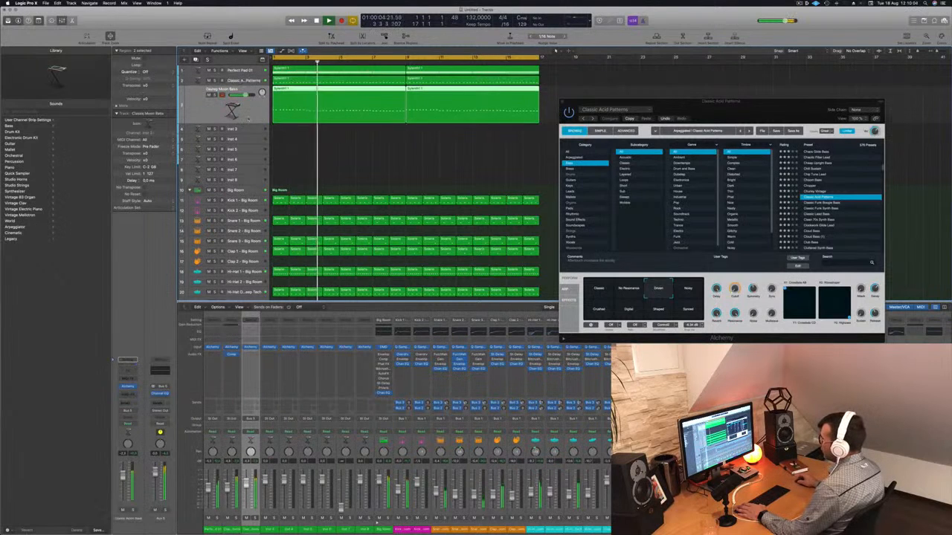
{"action": "key", "text": "Up"}
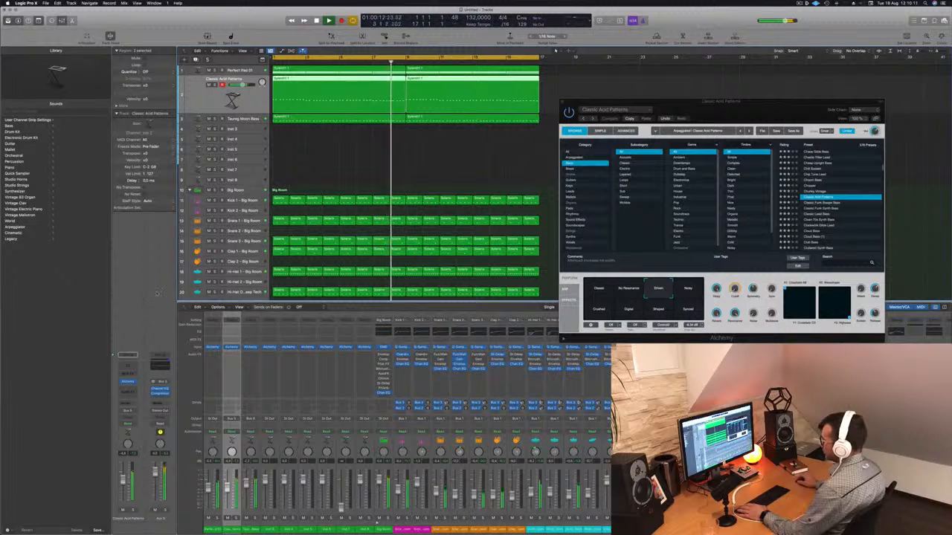
{"action": "left_click", "coordinate": [161, 395]}
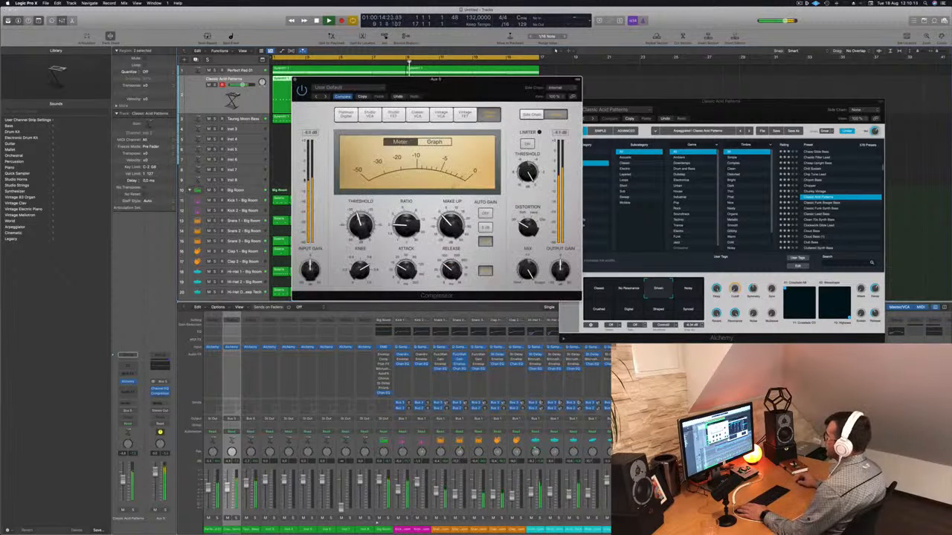
{"action": "left_click_drag", "start_coordinate": [485, 92], "coordinate": [597, 121]}
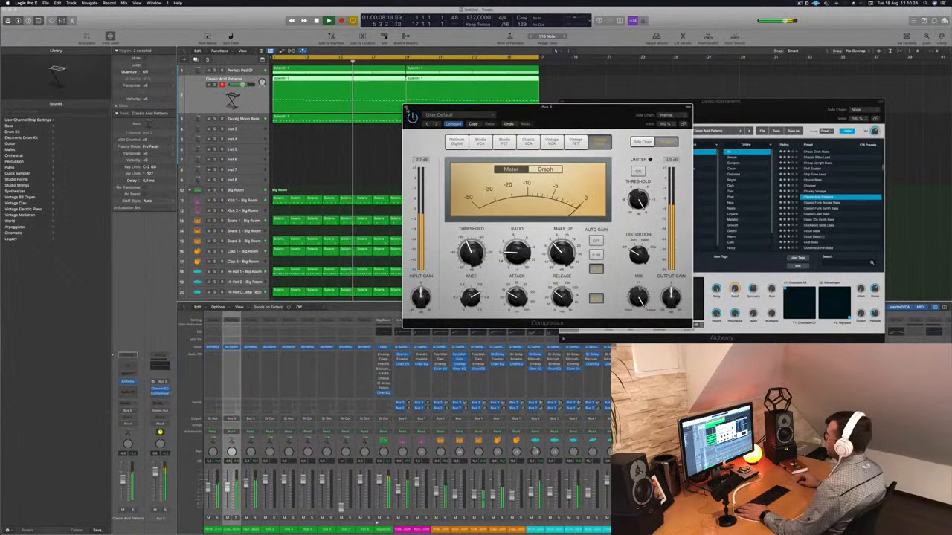
{"action": "key", "text": "super+w"}
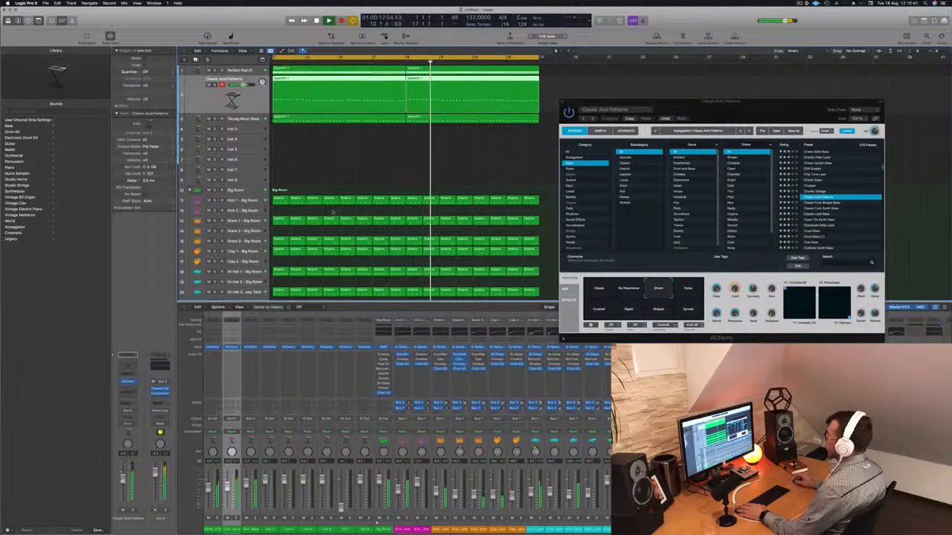
Close the Classic Acid Patterns Alchemy window and audition the beat
{"action": "left_click_drag", "start_coordinate": [666, 111], "coordinate": [700, 114]}
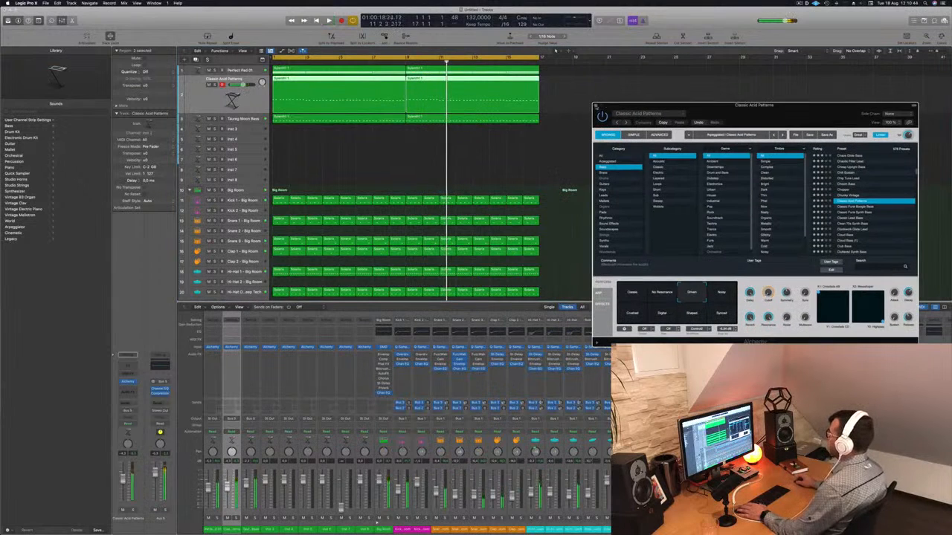
{"action": "key", "text": "super+w"}
{"action": "key", "text": "space"}
{"action": "left_click", "coordinate": [372, 154]}
{"action": "key", "text": "space"}
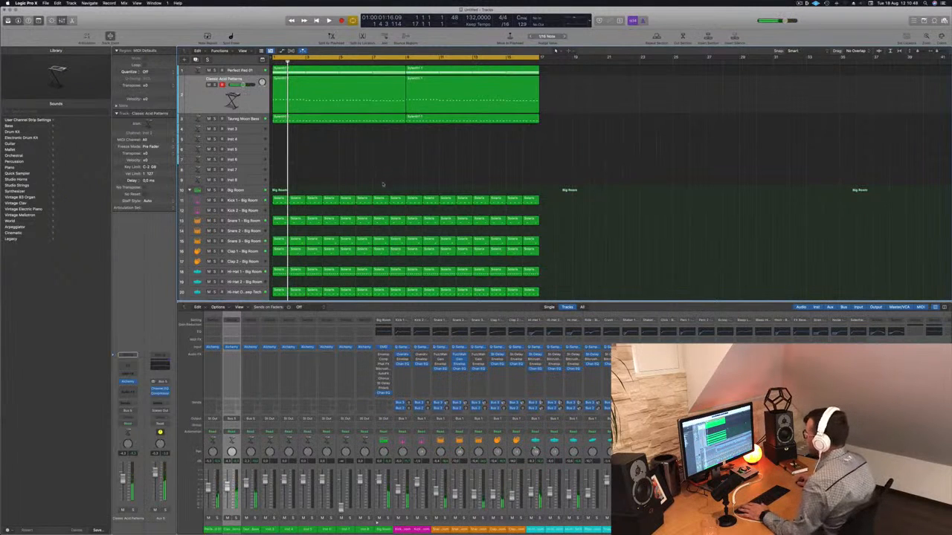
{"action": "key", "text": "space"}
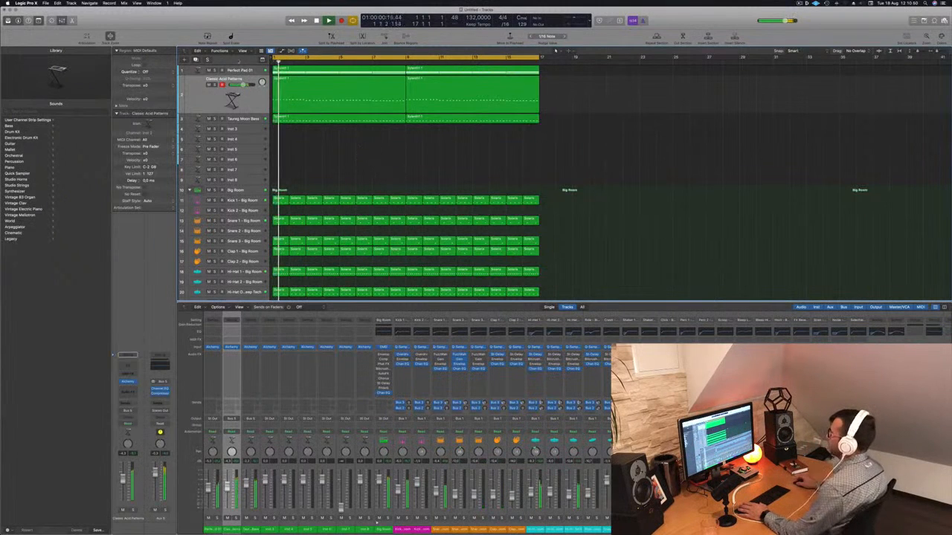
Select the Perfect Pad 01 track and audition it during playback
{"action": "left_click", "coordinate": [248, 72]}
{"action": "key", "text": "Return"}
{"action": "left_click", "coordinate": [209, 75]}
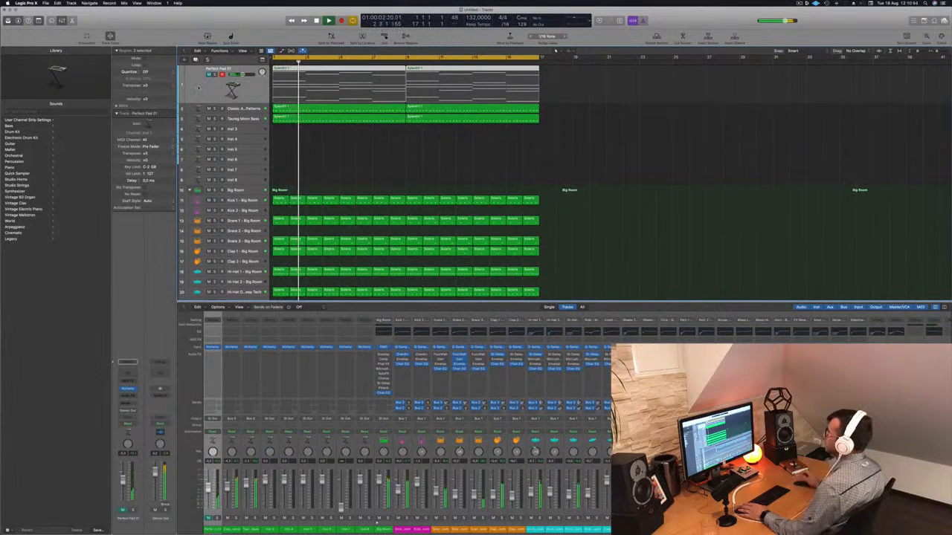
{"action": "left_click", "coordinate": [418, 167]}
{"action": "key", "text": "space"}
{"action": "key", "text": "space"}
{"action": "key", "text": "space"}
Move the Perfect Pad 01 track's first region down onto a new track below it
{"action": "left_click", "coordinate": [186, 85]}
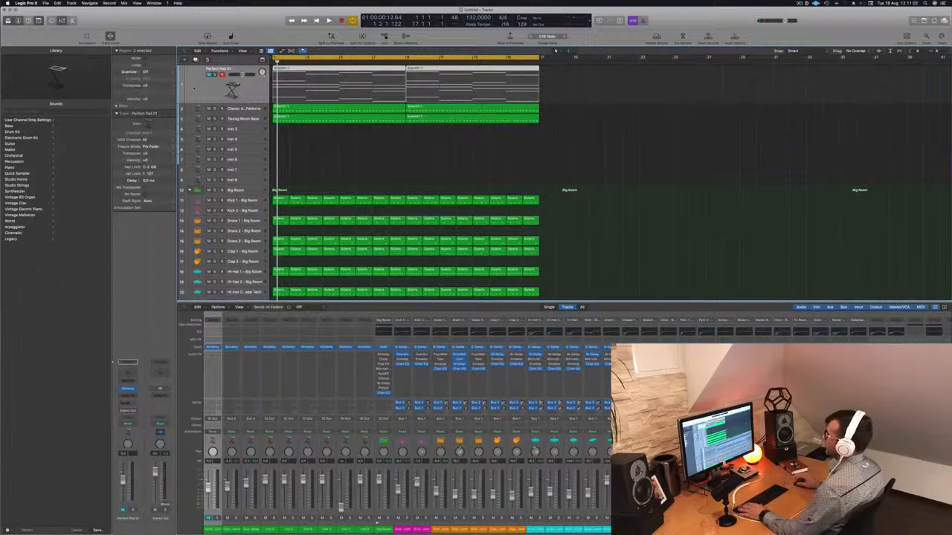
{"action": "key", "text": "space"}
{"action": "key", "text": "space"}
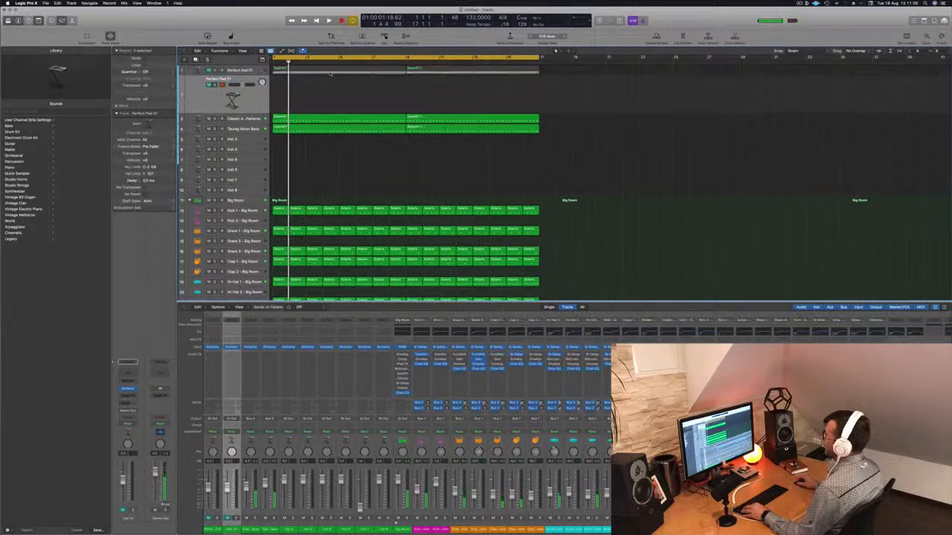
{"action": "left_click_drag", "start_coordinate": [336, 70], "coordinate": [338, 93]}
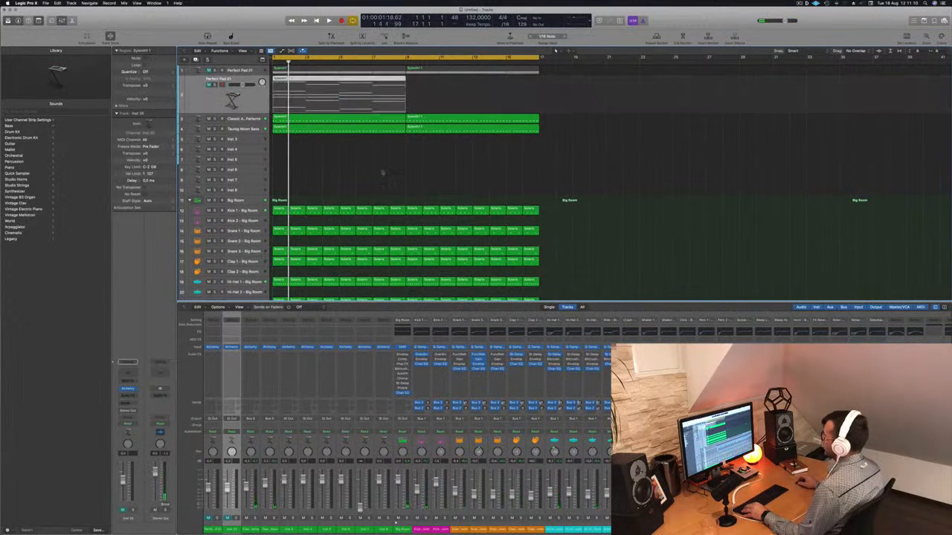
Open the new track's region in the piano roll, select all its notes and move them lower, then audition it
{"action": "left_click", "coordinate": [209, 86]}
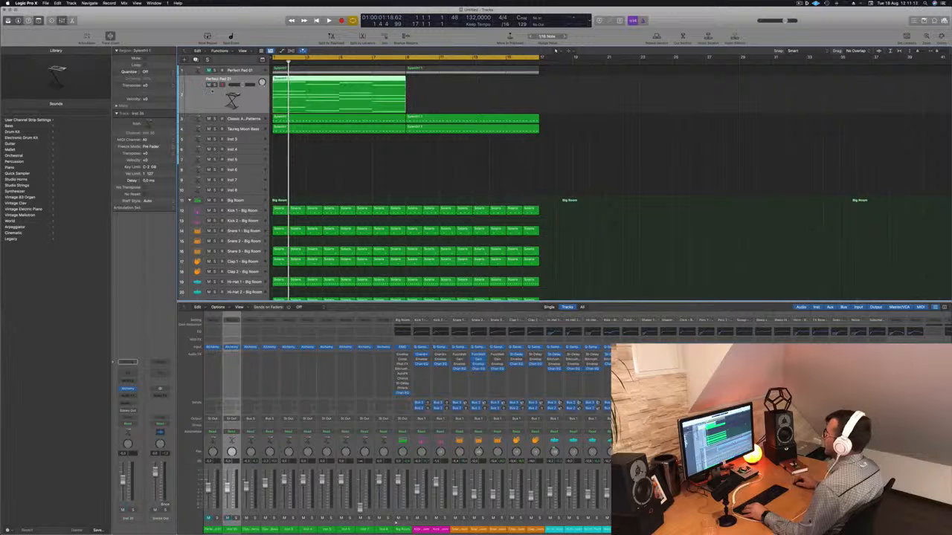
{"action": "double_click", "coordinate": [308, 80]}
{"action": "scroll", "coordinate": [308, 79], "scroll_direction": "down", "scroll_amount": 5}
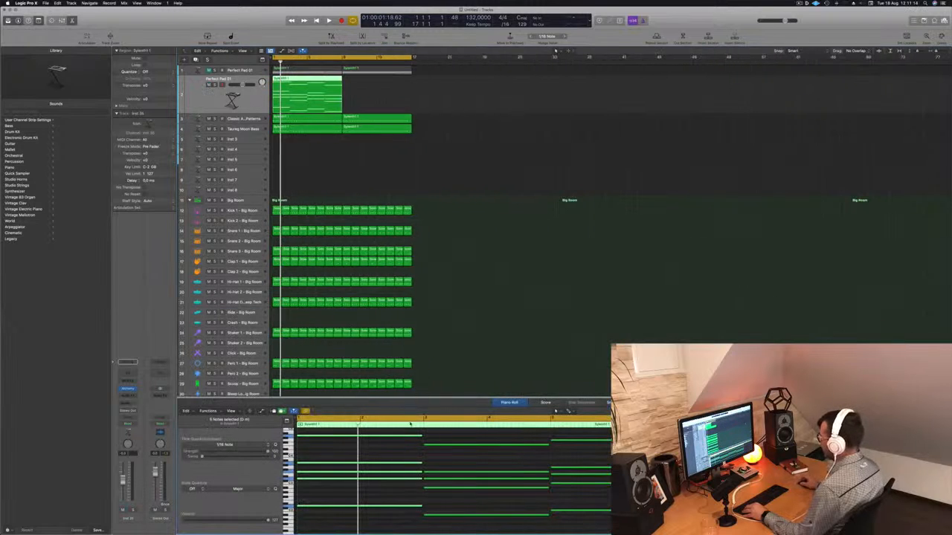
{"action": "scroll", "coordinate": [431, 460], "scroll_direction": "down", "scroll_amount": 3}
{"action": "left_click", "coordinate": [433, 460]}
{"action": "key", "text": "super+a"}
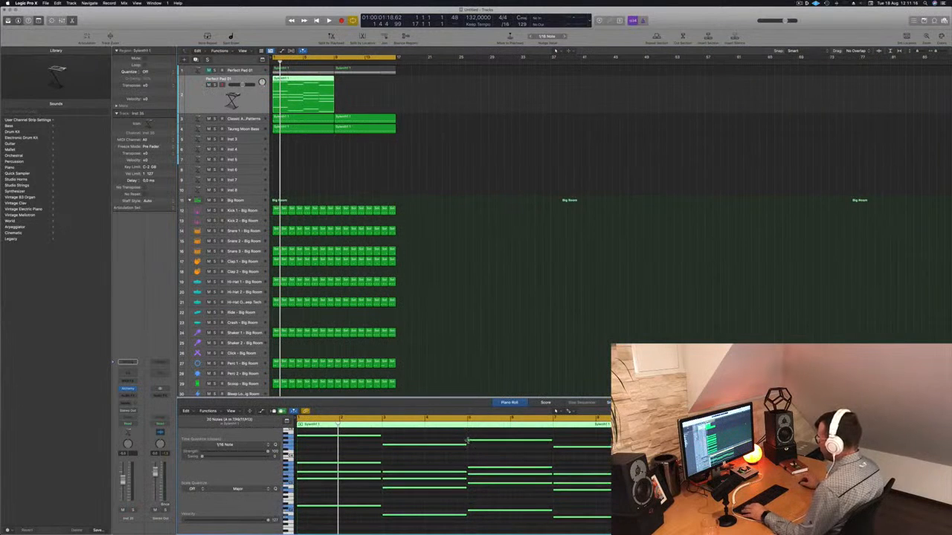
{"action": "left_click_drag", "start_coordinate": [466, 444], "coordinate": [353, 454]}
{"action": "scroll", "coordinate": [353, 454], "scroll_direction": "up", "scroll_amount": 2}
{"action": "key", "text": "space"}
{"action": "scroll", "coordinate": [354, 454], "scroll_direction": "down", "scroll_amount": 1}
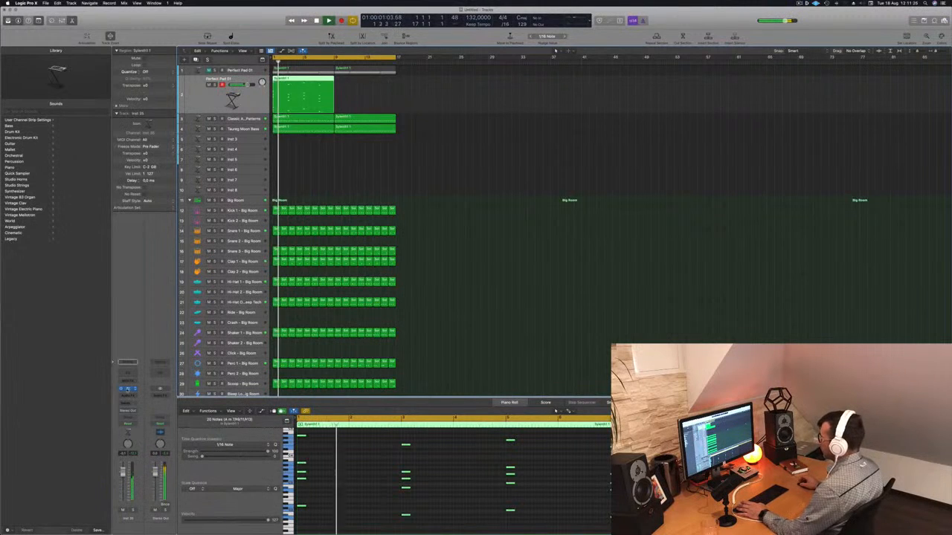
Open the Alchemy window for the track and load the 80s Digital Piano preset from the Keys category
{"action": "key", "text": "v"}
{"action": "left_click_drag", "start_coordinate": [458, 91], "coordinate": [670, 103]}
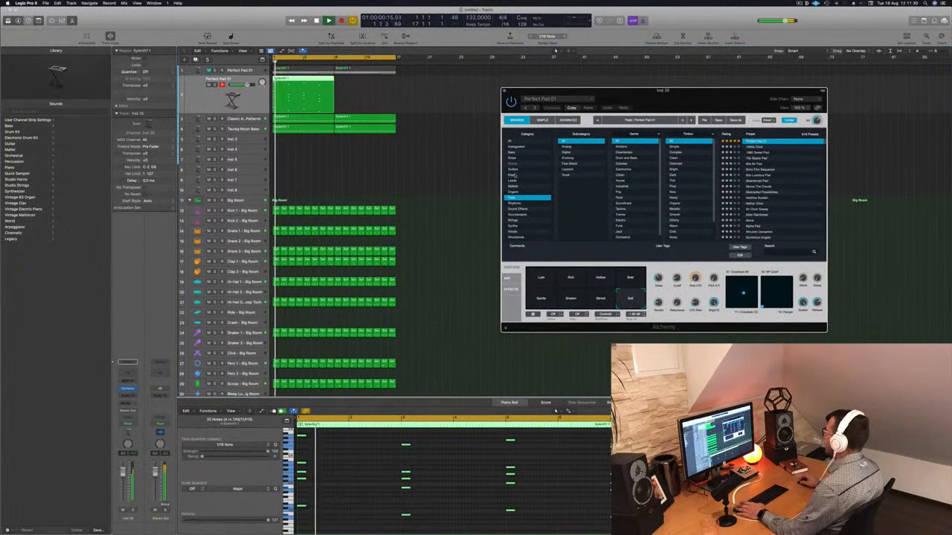
{"action": "left_click", "coordinate": [528, 174]}
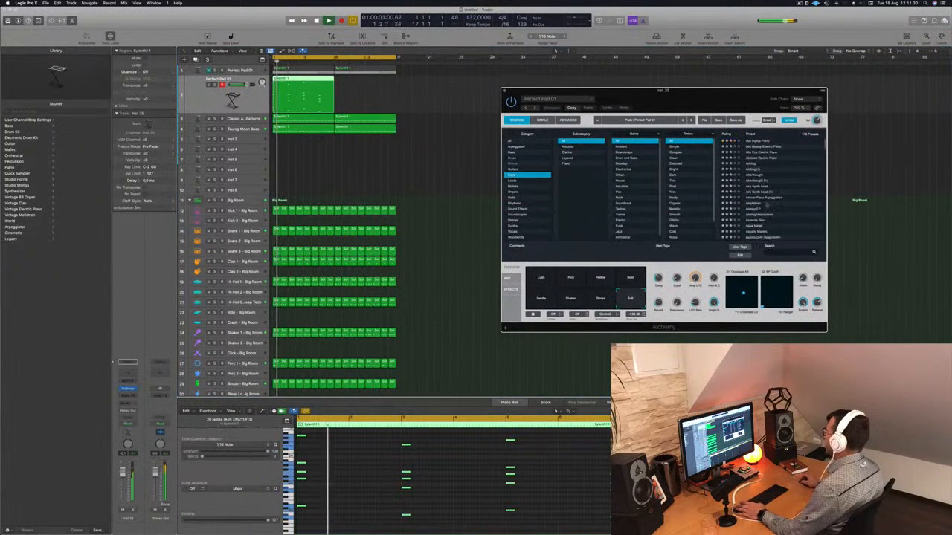
{"action": "left_click", "coordinate": [760, 142]}
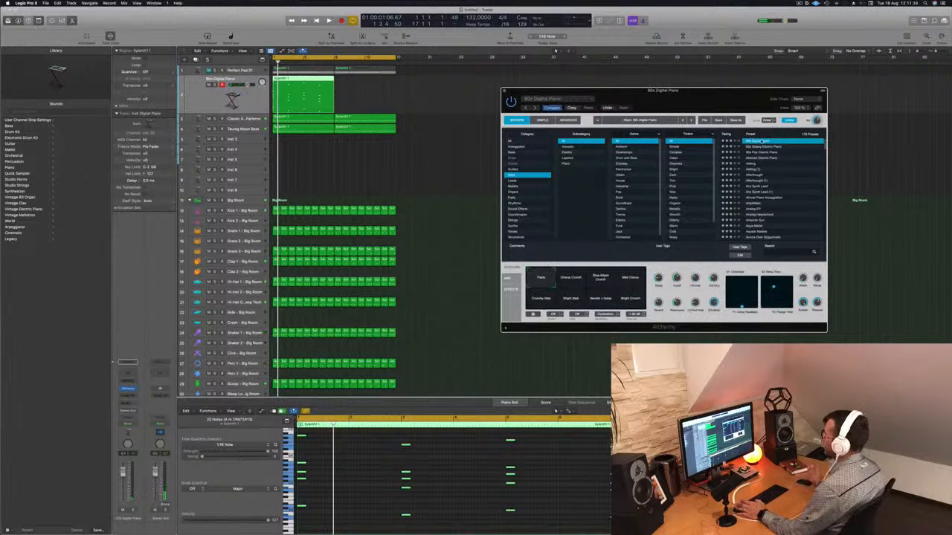
{"action": "left_click_drag", "start_coordinate": [248, 84], "coordinate": [238, 85]}
{"action": "key", "text": "space"}
{"action": "key", "text": "Return"}
Insert a SilverVerb Stereo reverb on the channel and load its grandsilver preset
{"action": "left_click", "coordinate": [129, 394]}
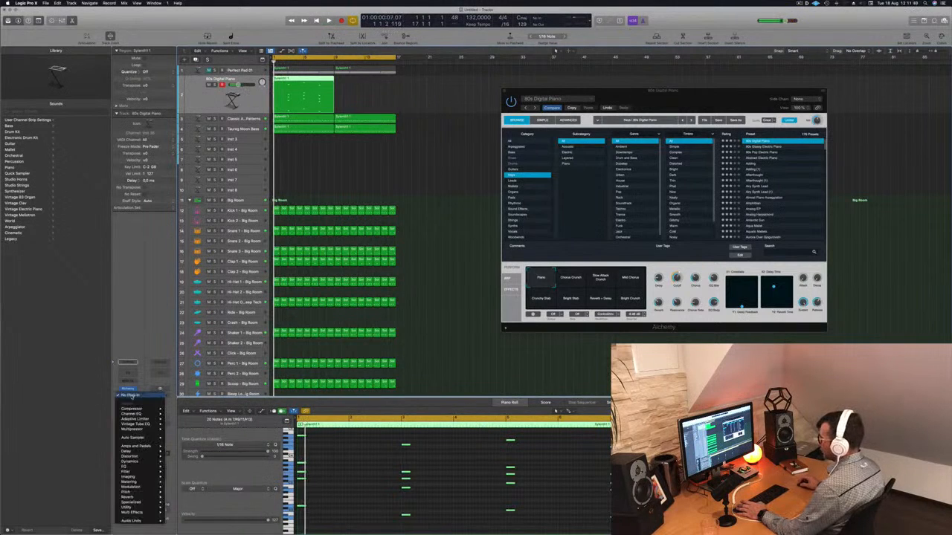
{"action": "mouse_move", "coordinate": [135, 467]}
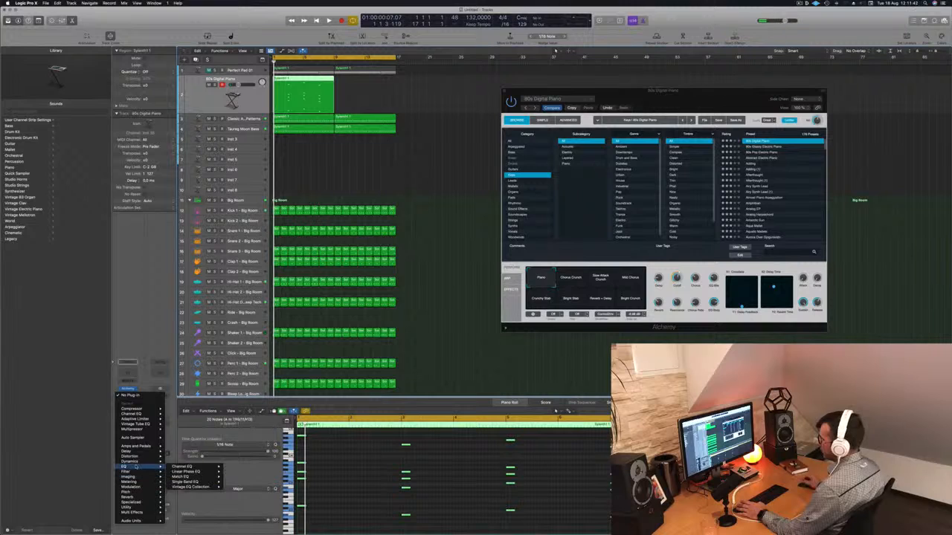
{"action": "mouse_move", "coordinate": [136, 497]}
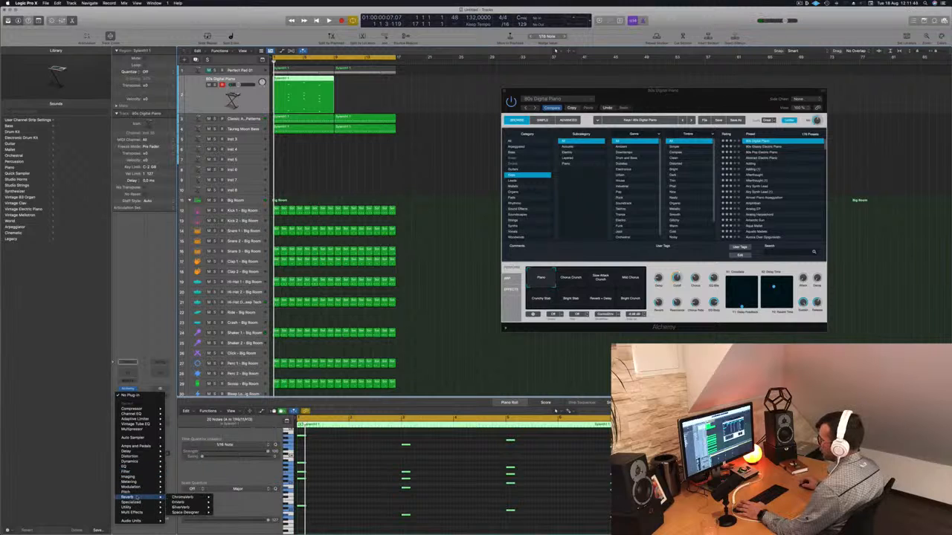
{"action": "mouse_move", "coordinate": [199, 503]}
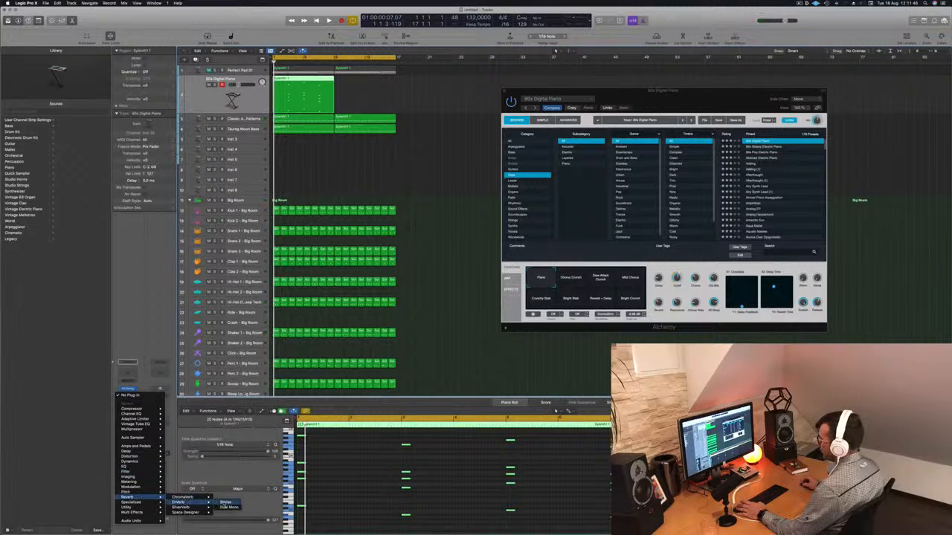
{"action": "left_click", "coordinate": [225, 507]}
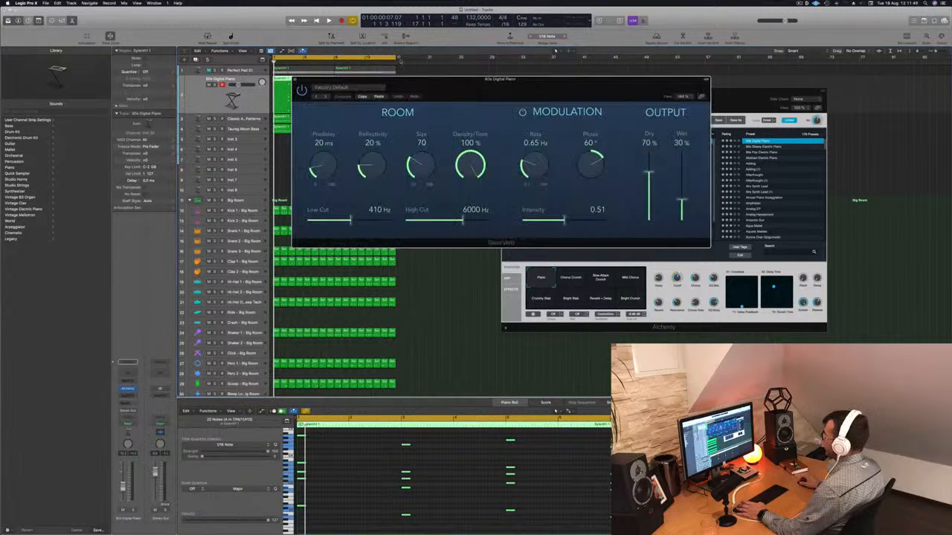
{"action": "left_click", "coordinate": [346, 88]}
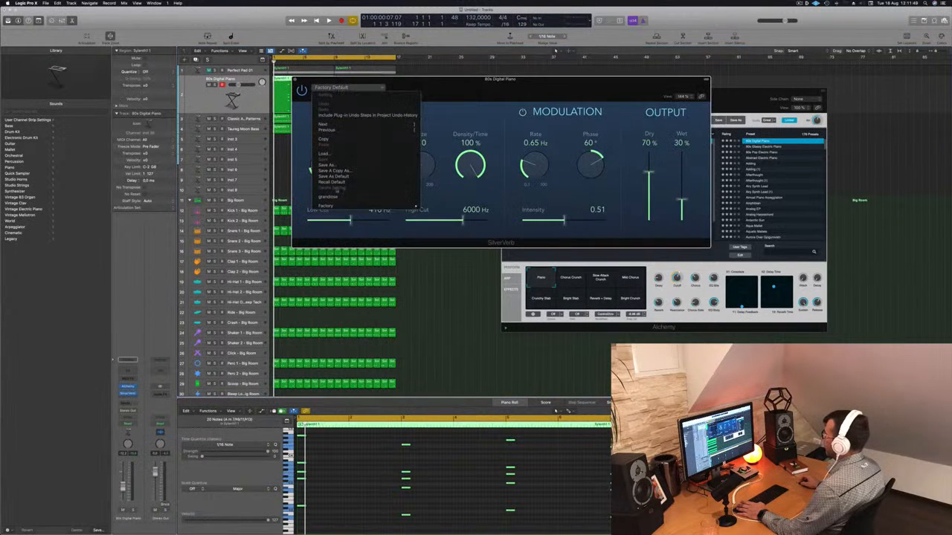
{"action": "left_click", "coordinate": [328, 196]}
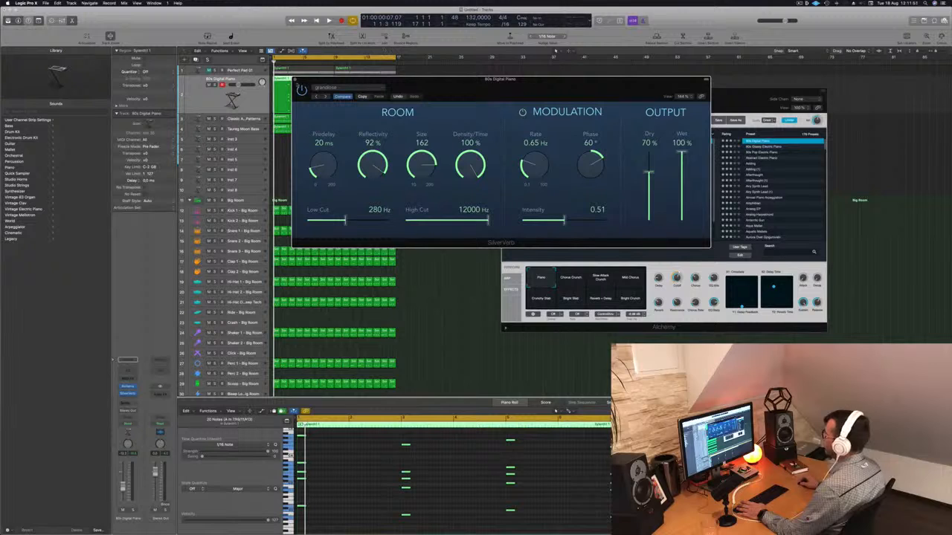
{"action": "left_click", "coordinate": [295, 79]}
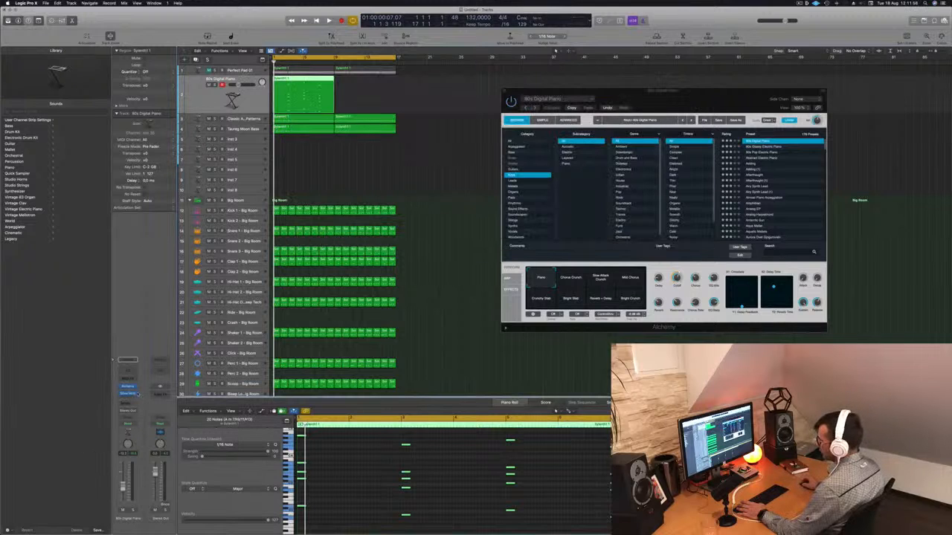
Add a send from the piano channel to Bus 5 → Aux 5
{"action": "left_click", "coordinate": [125, 404]}
{"action": "mouse_move", "coordinate": [145, 411]}
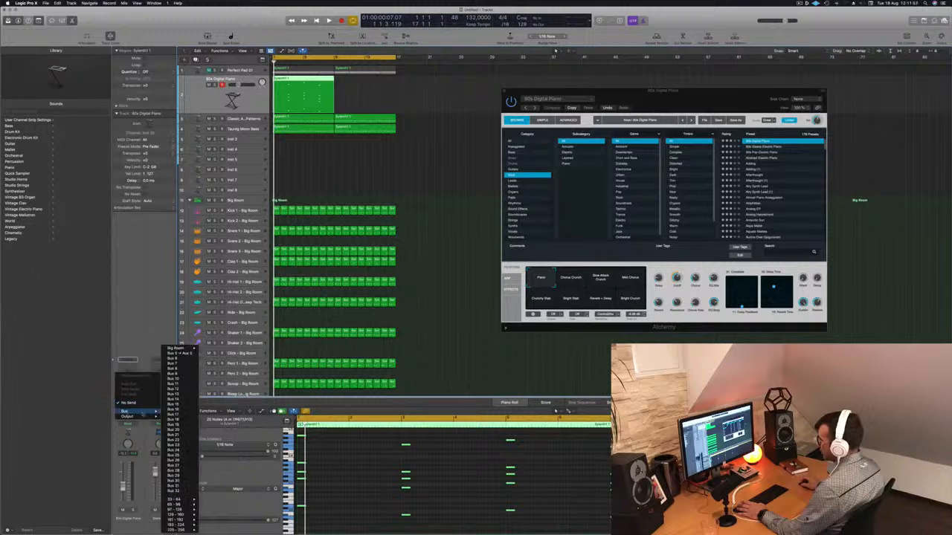
{"action": "left_click", "coordinate": [177, 354]}
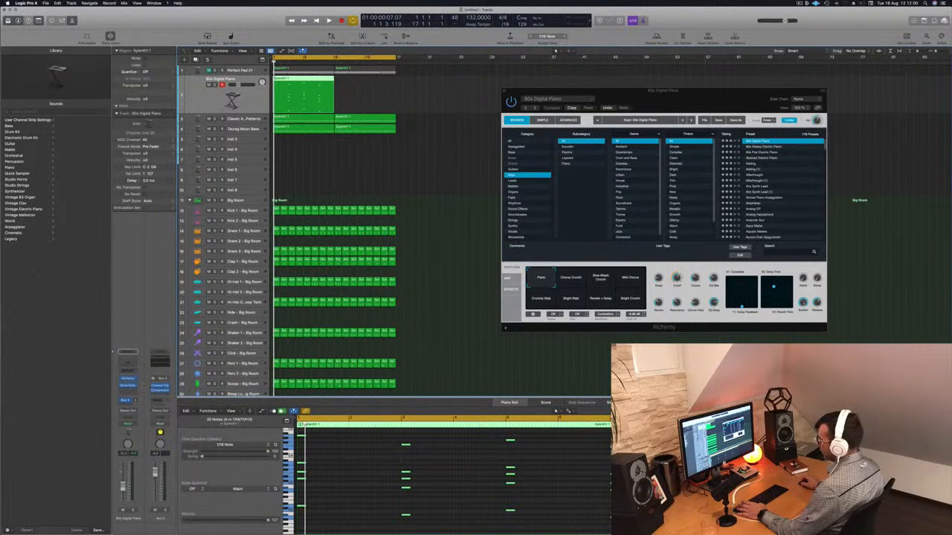
Review the send's bus routing options and audition the piano with the beat
{"action": "left_click", "coordinate": [127, 401]}
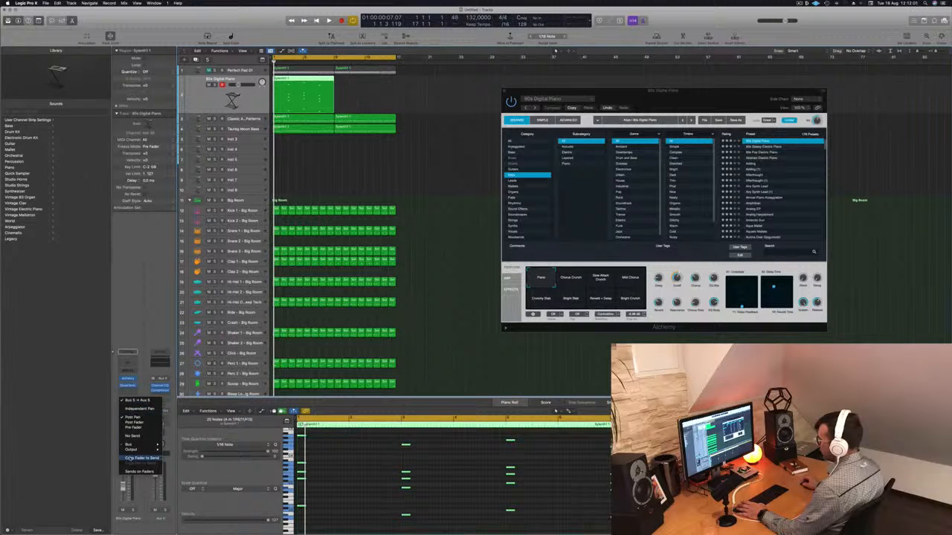
{"action": "mouse_move", "coordinate": [137, 444]}
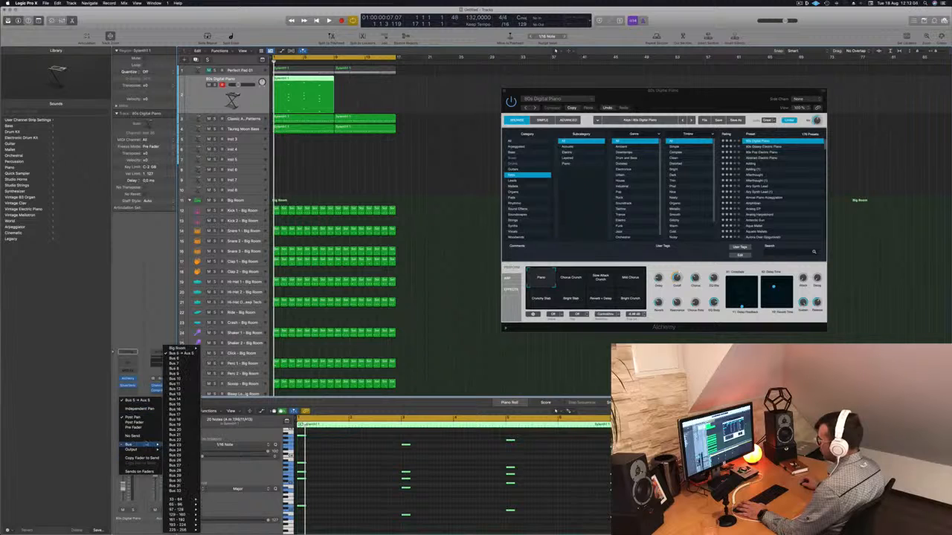
{"action": "key", "text": "Escape"}
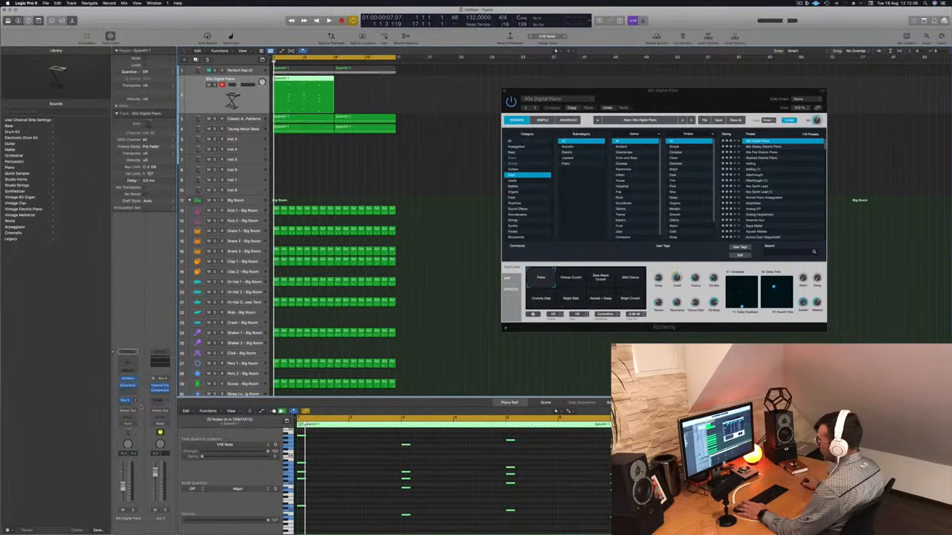
{"action": "left_click", "coordinate": [127, 401]}
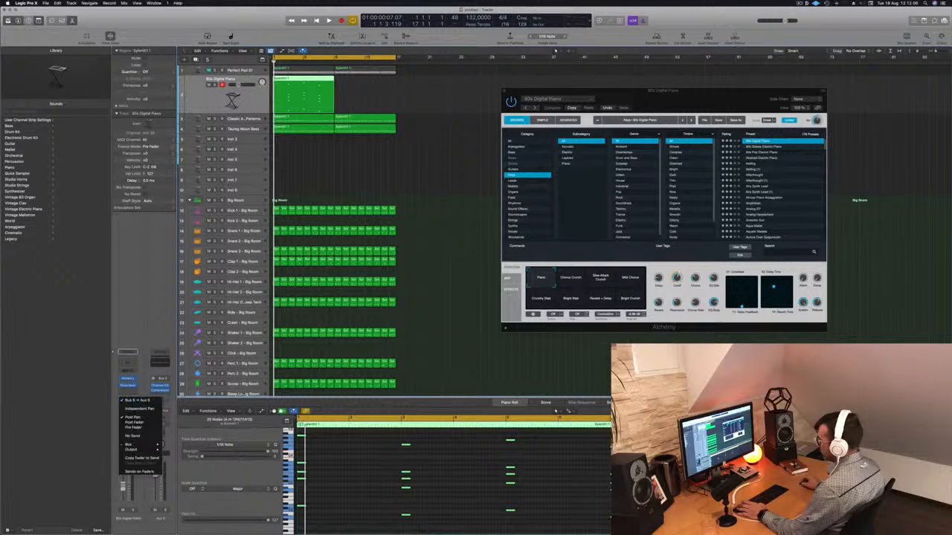
{"action": "key", "text": "Escape"}
{"action": "key", "text": "space"}
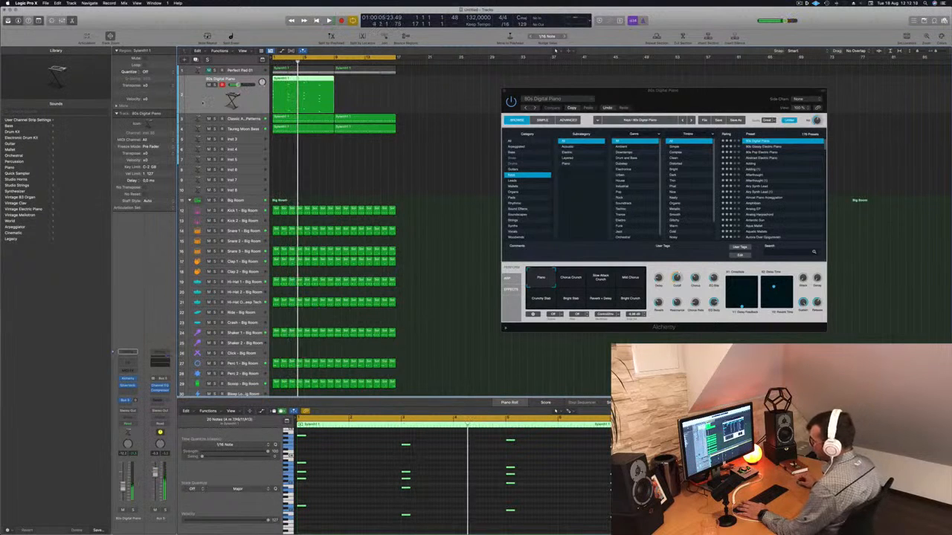
{"action": "key", "text": "space"}
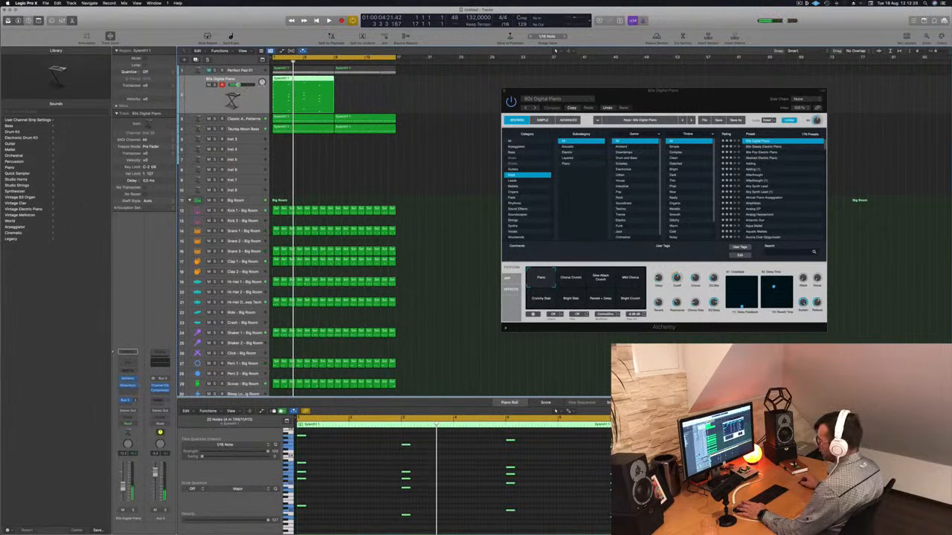
Reassign the piano channel's send to a different bus and start playback
{"action": "left_click", "coordinate": [127, 400]}
{"action": "mouse_move", "coordinate": [131, 446]}
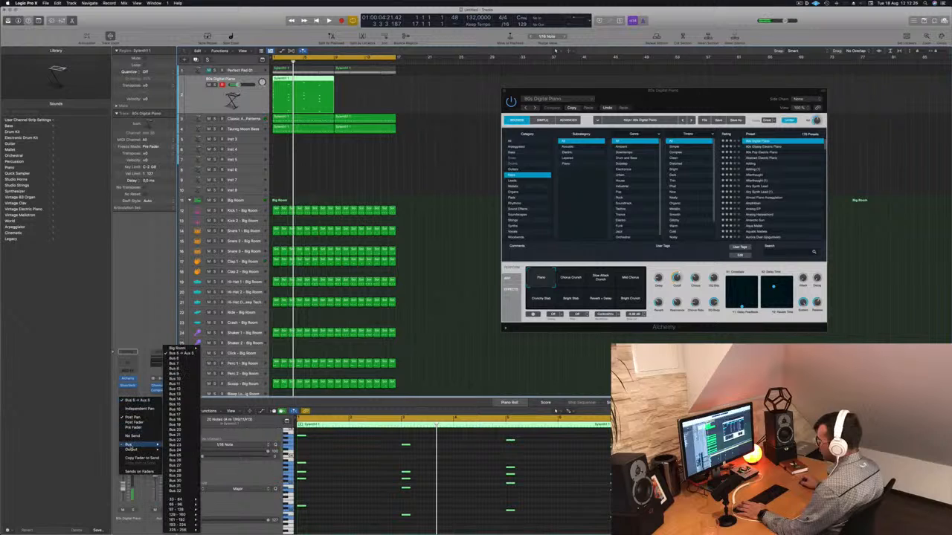
{"action": "left_click", "coordinate": [175, 359]}
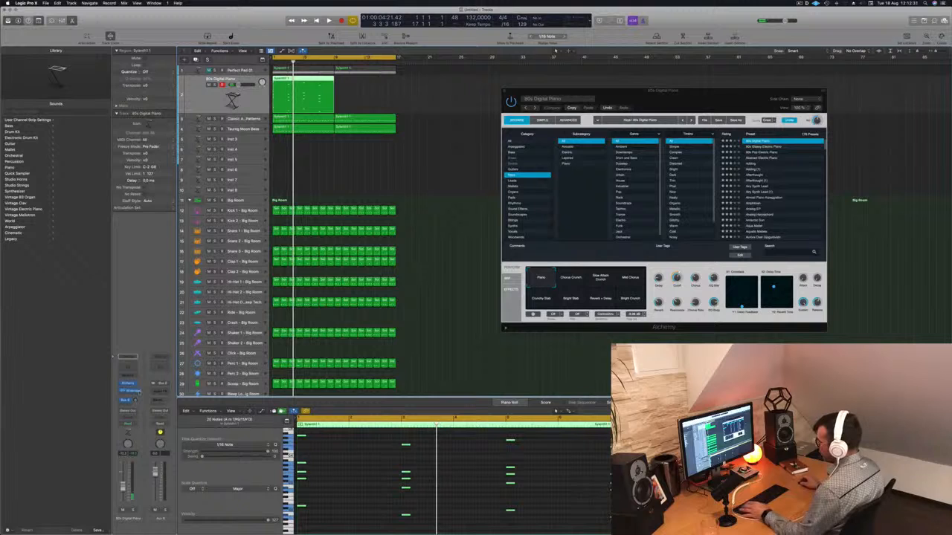
{"action": "key", "text": "space"}
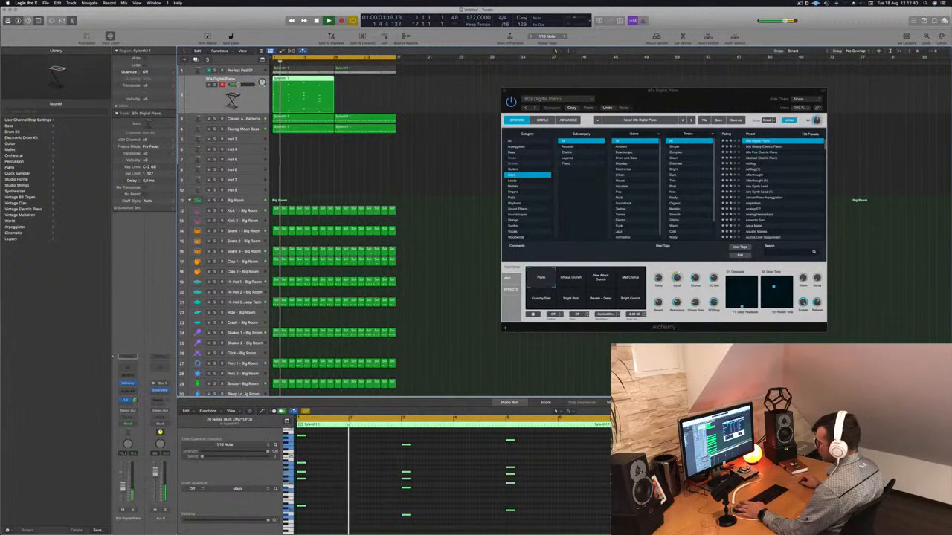
Load the Abstract Electric Piano preset in Alchemy and audition it
{"action": "left_click_drag", "start_coordinate": [559, 107], "coordinate": [478, 95]}
{"action": "key", "text": "space"}
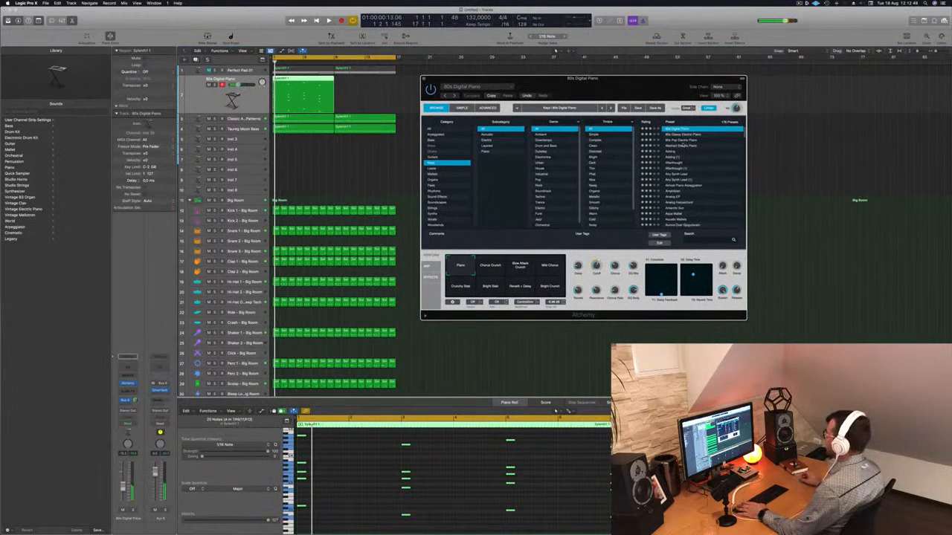
{"action": "left_click", "coordinate": [682, 145]}
{"action": "key", "text": "space"}
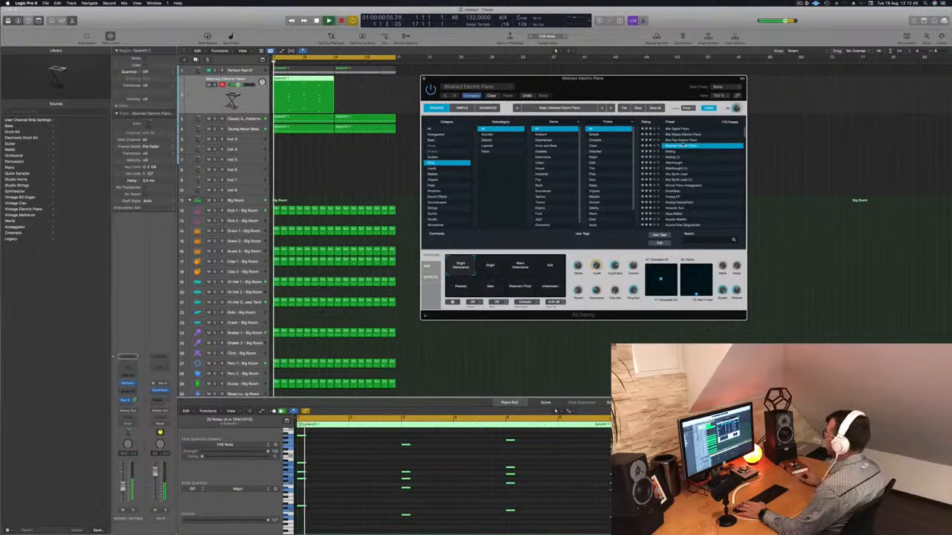
Select and delete the upper notes of the region in the piano roll
{"action": "scroll", "coordinate": [495, 466], "scroll_direction": "up", "scroll_amount": 2}
{"action": "mouse_move", "coordinate": [613, 468]}
{"action": "left_mouse_down"}
{"action": "mouse_move", "coordinate": [347, 458]}
{"action": "mouse_move", "coordinate": [291, 443]}
{"action": "mouse_move", "coordinate": [608, 470]}
{"action": "left_mouse_up"}
{"action": "key", "text": "Delete"}
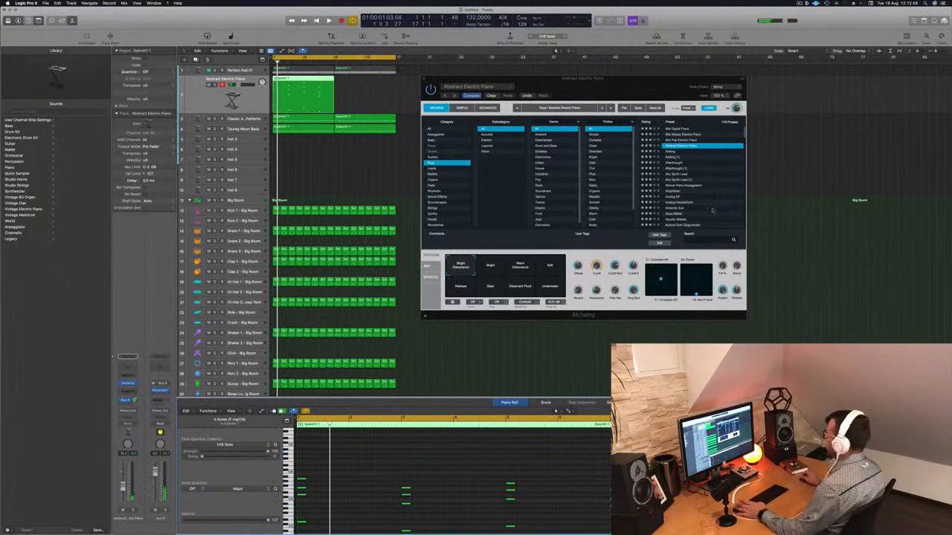
Load the Adding preset in Alchemy and audition it
{"action": "left_click", "coordinate": [671, 152]}
{"action": "key", "text": "space"}
{"action": "key", "text": "space"}
{"action": "scroll", "coordinate": [710, 177], "scroll_direction": "down", "scroll_amount": 3}
{"action": "mouse_move", "coordinate": [637, 91]}
{"action": "left_mouse_down"}
{"action": "mouse_move", "coordinate": [712, 80]}
{"action": "mouse_move", "coordinate": [653, 82]}
{"action": "left_mouse_up"}
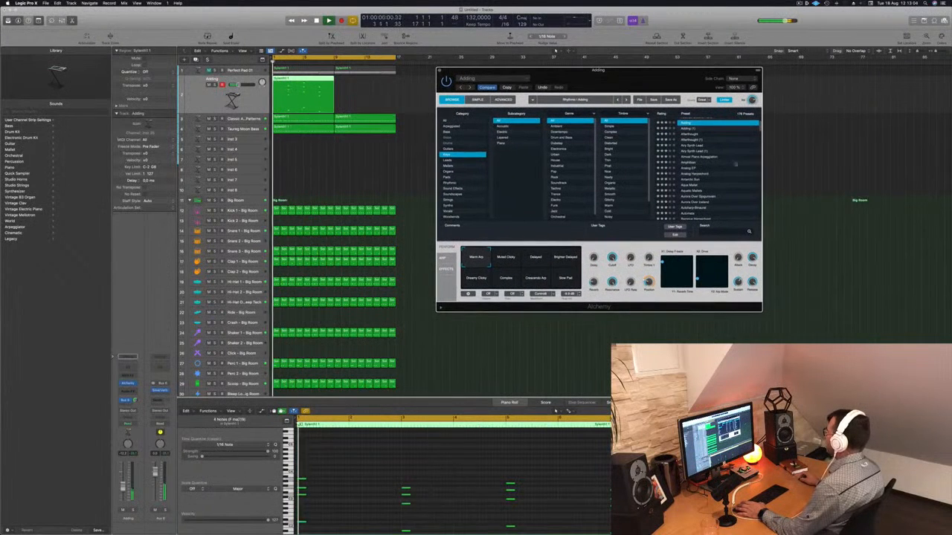
Try the Almost Piano Arpeggiation preset, then load the Antarctic Sun preset in Alchemy
{"action": "left_click", "coordinate": [706, 158]}
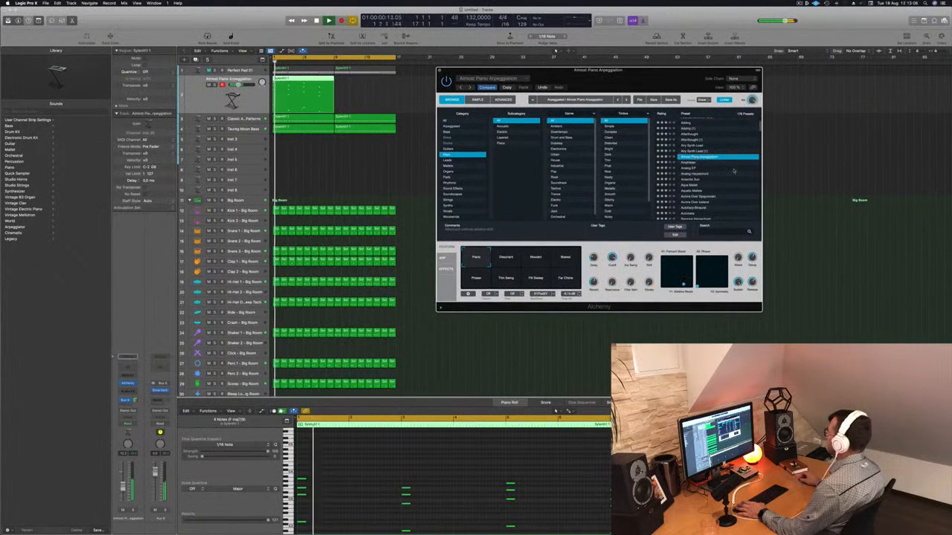
{"action": "scroll", "coordinate": [710, 167], "scroll_direction": "down", "scroll_amount": 1}
{"action": "left_click", "coordinate": [692, 168]}
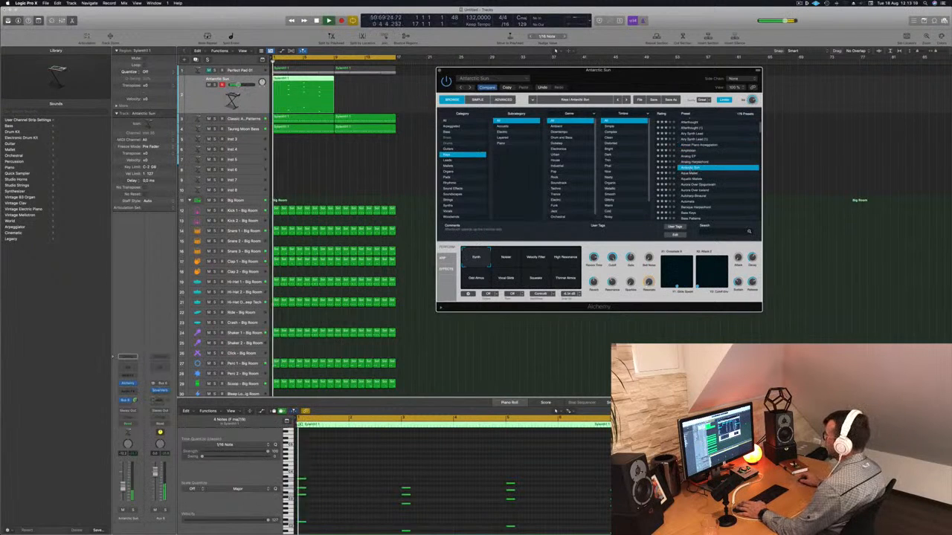
Select all notes in the region and transpose them down an octave, auditioning the result
{"action": "left_click", "coordinate": [350, 490]}
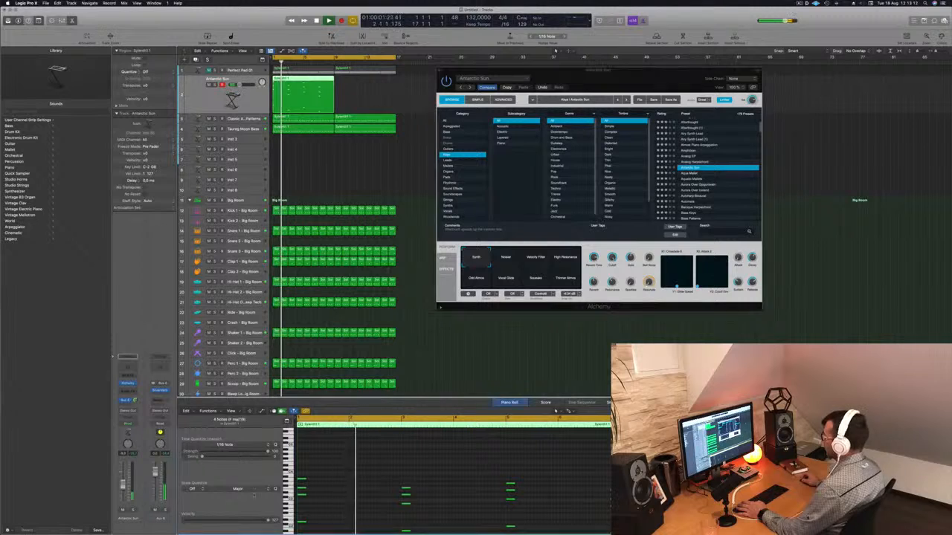
{"action": "scroll", "coordinate": [350, 491], "scroll_direction": "down", "scroll_amount": 5}
{"action": "scroll", "coordinate": [350, 490], "scroll_direction": "down", "scroll_amount": 1}
{"action": "key", "text": "space"}
{"action": "key", "text": "super+a"}
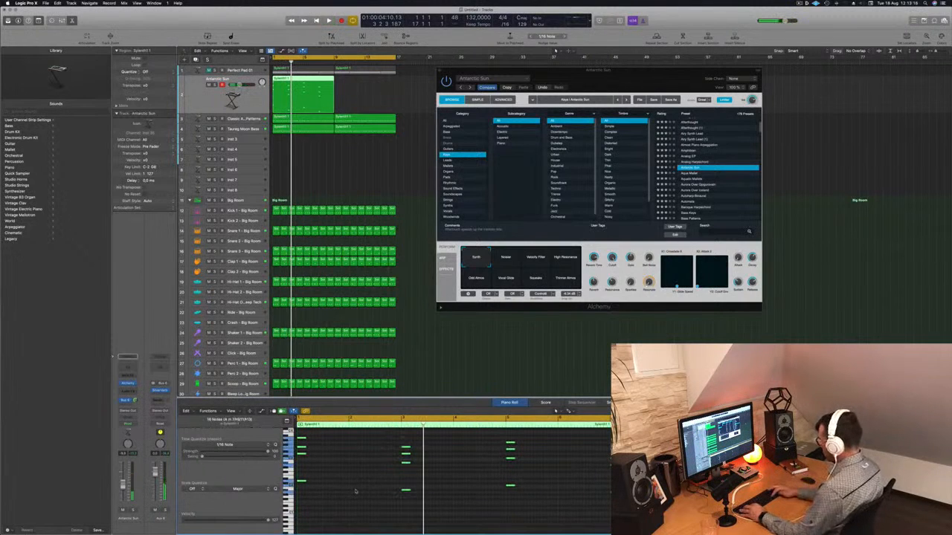
{"action": "key", "text": "alt+shift+Down"}
{"action": "key", "text": "space"}
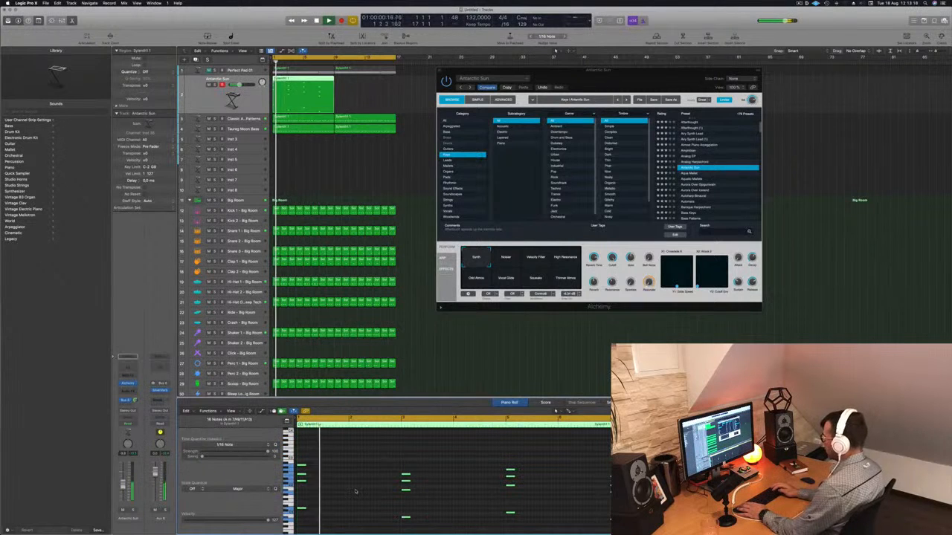
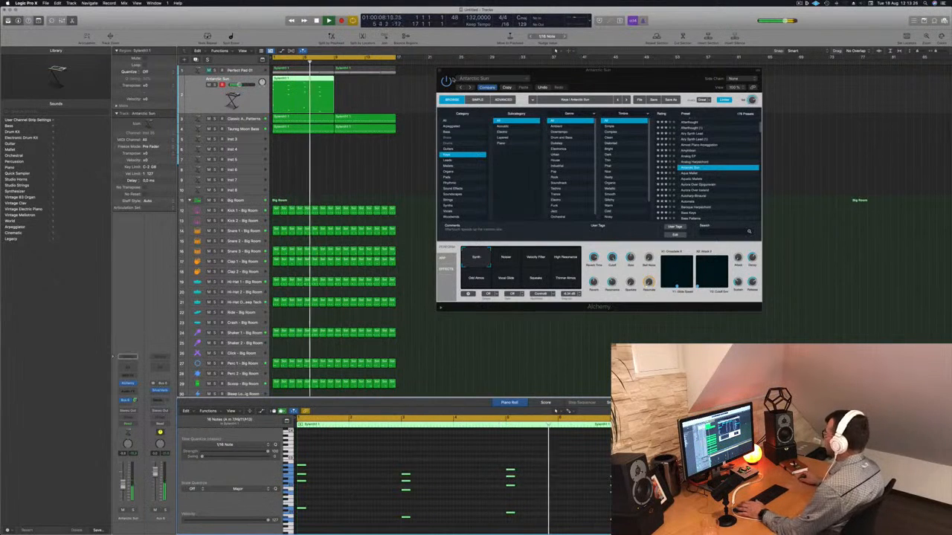
Audition each of the Antarctic Sun performance pads during playback, finishing back on the Synth pad
{"action": "mouse_move", "coordinate": [659, 79]}
{"action": "left_mouse_down"}
{"action": "mouse_move", "coordinate": [672, 73]}
{"action": "mouse_move", "coordinate": [644, 71]}
{"action": "left_mouse_up"}
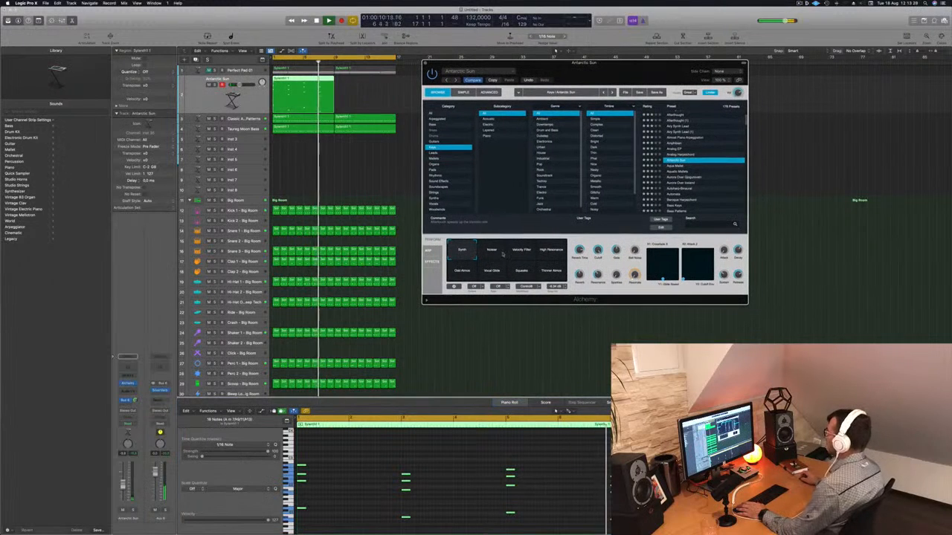
{"action": "key", "text": "space"}
{"action": "key", "text": "space"}
{"action": "left_click", "coordinate": [522, 251]}
{"action": "key", "text": "space"}
{"action": "key", "text": "space"}
{"action": "left_click", "coordinate": [551, 252]}
{"action": "key", "text": "space"}
{"action": "key", "text": "space"}
{"action": "left_click", "coordinate": [462, 272]}
{"action": "key", "text": "space"}
{"action": "key", "text": "space"}
{"action": "left_click", "coordinate": [491, 270]}
{"action": "key", "text": "space"}
{"action": "key", "text": "space"}
{"action": "left_click", "coordinate": [521, 271]}
{"action": "key", "text": "space"}
{"action": "key", "text": "space"}
{"action": "left_click", "coordinate": [550, 271]}
{"action": "key", "text": "space"}
{"action": "key", "text": "space"}
{"action": "left_click", "coordinate": [462, 252]}
{"action": "key", "text": "space"}
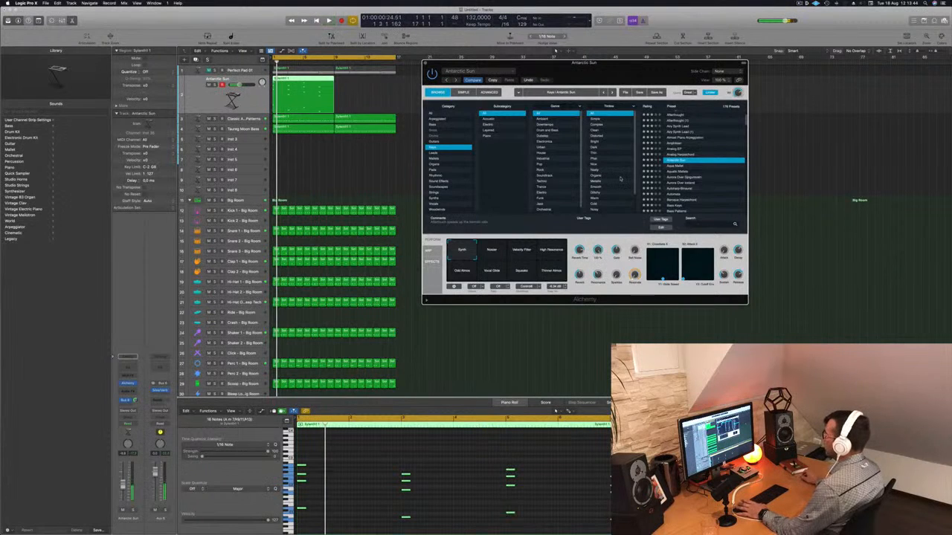
Copy the Antarctic Sun region to the following bars so it repeats
{"action": "left_click", "coordinate": [191, 96]}
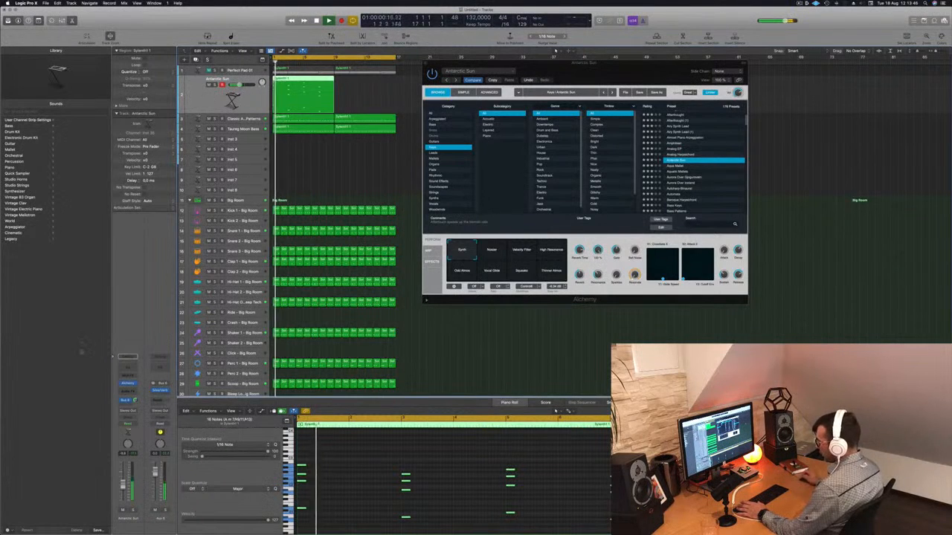
{"action": "left_click", "coordinate": [613, 70]}
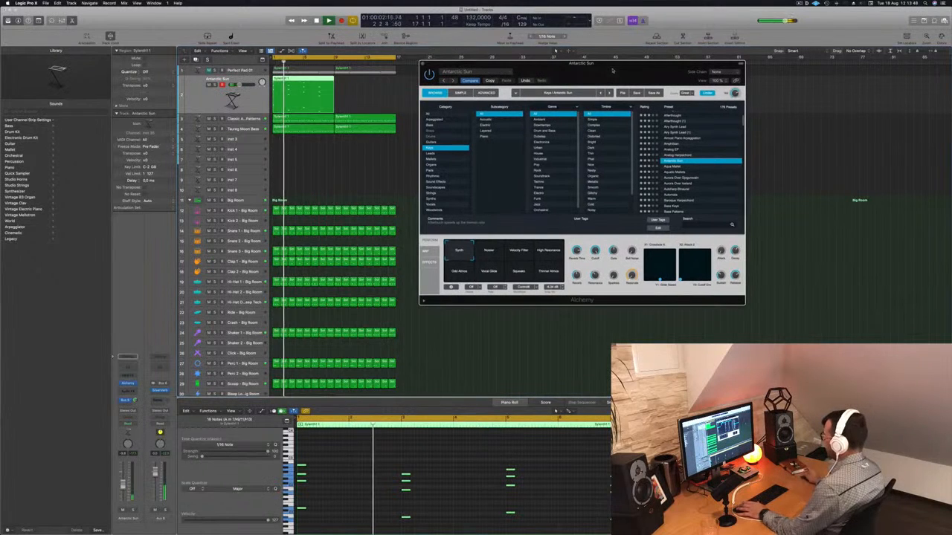
{"action": "left_click_drag", "start_coordinate": [314, 76], "coordinate": [366, 87]}
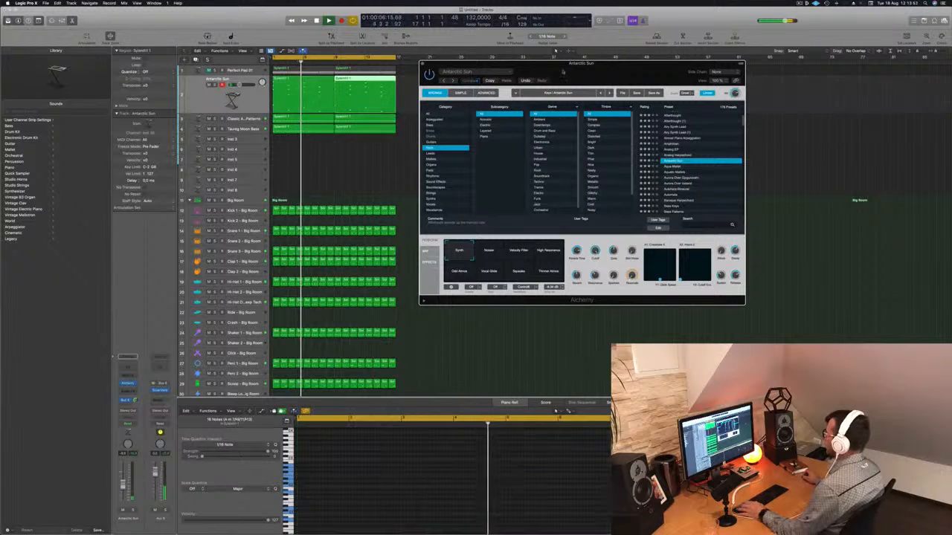
{"action": "left_click_drag", "start_coordinate": [438, 66], "coordinate": [558, 79]}
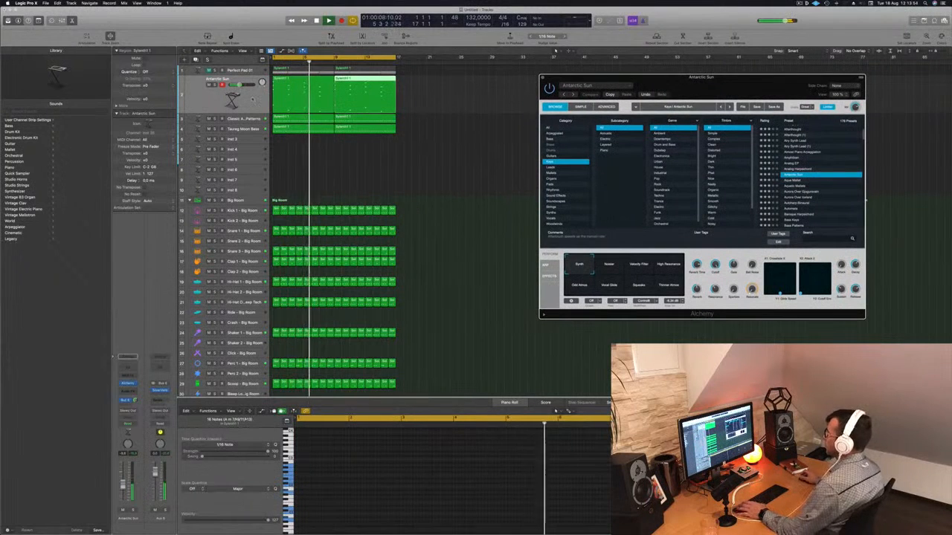
{"action": "left_click", "coordinate": [253, 99]}
{"action": "key", "text": "Return"}
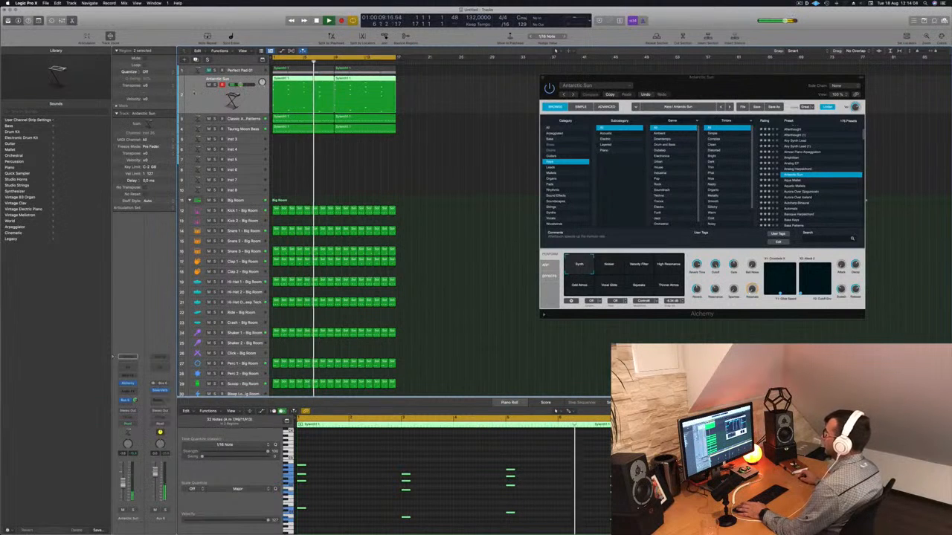
Create a new track with duplicate settings and copy the Antarctic Sun region onto it
{"action": "key", "text": "super+d"}
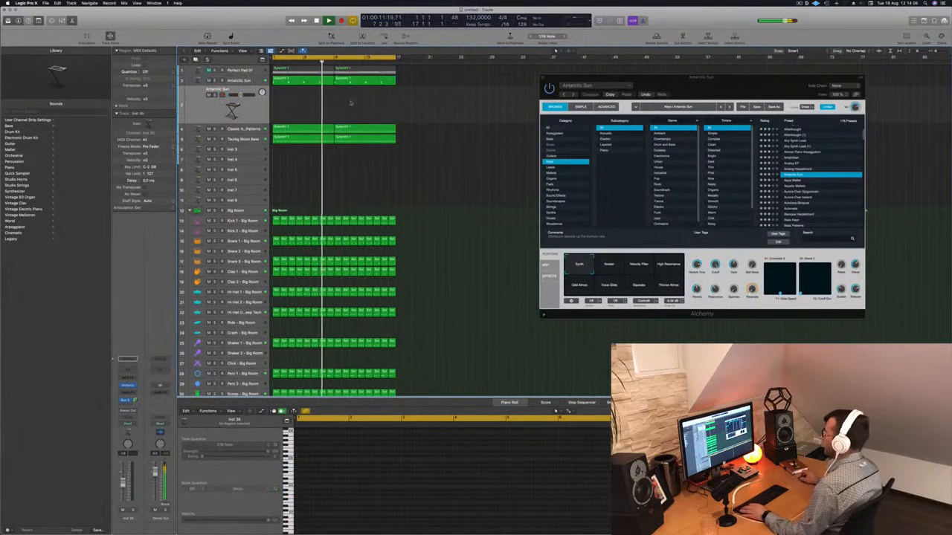
{"action": "left_click", "coordinate": [292, 80]}
{"action": "left_click_drag", "start_coordinate": [292, 80], "coordinate": [292, 104]}
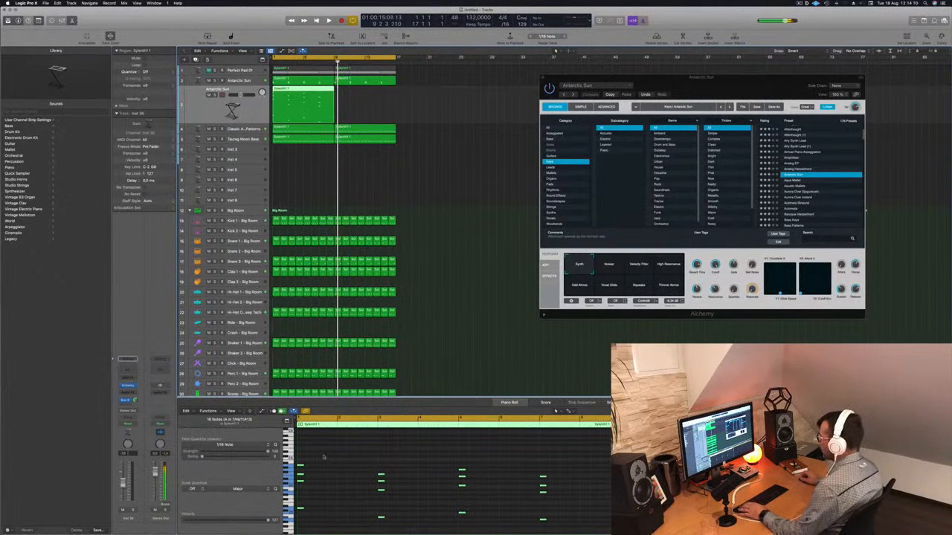
Select the duplicated region, rearrange its notes in the piano roll, and play it back
{"action": "key", "text": "super+a"}
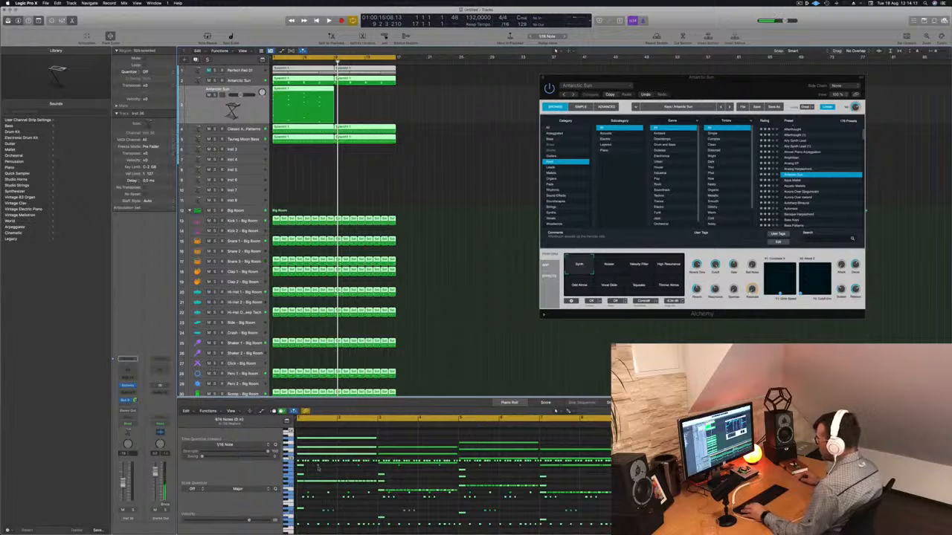
{"action": "left_click", "coordinate": [453, 154]}
{"action": "left_click", "coordinate": [303, 108]}
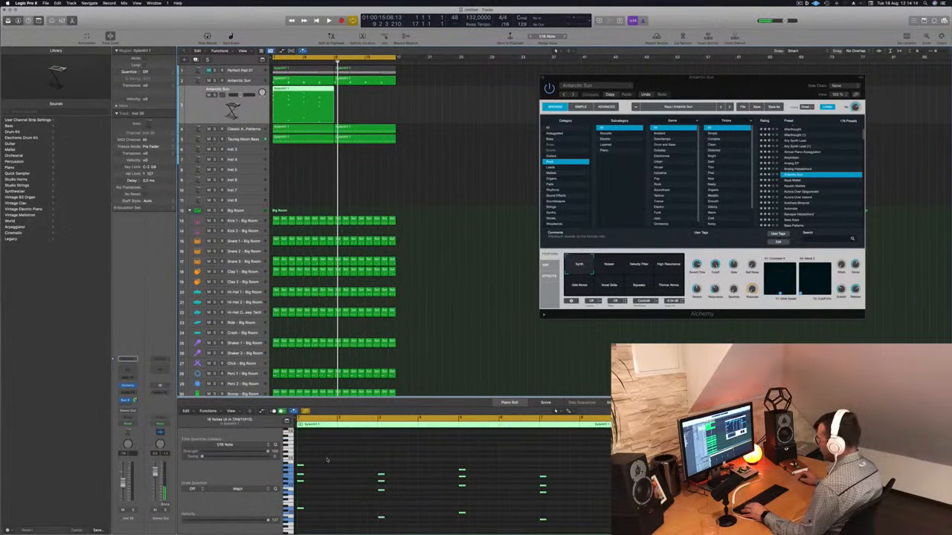
{"action": "key", "text": "super+a"}
{"action": "left_click", "coordinate": [465, 202]}
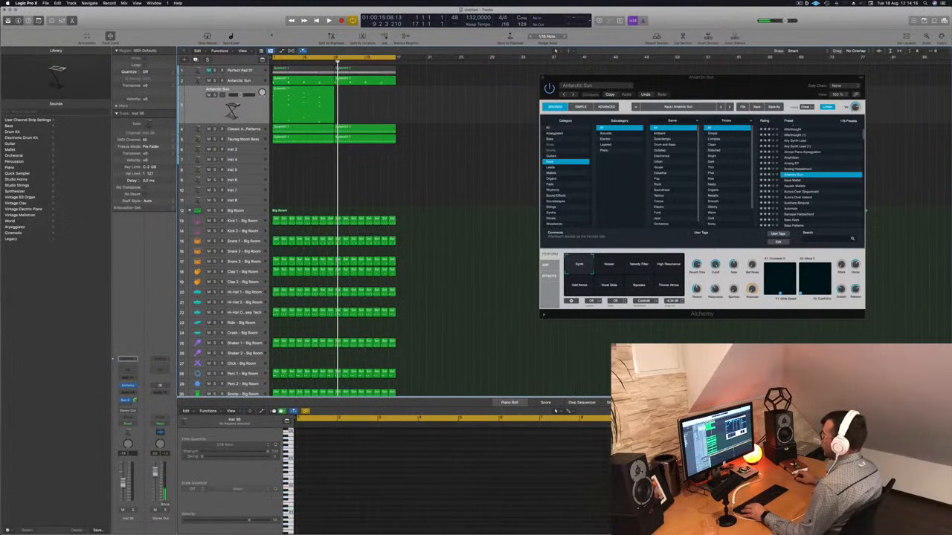
{"action": "left_click", "coordinate": [284, 94]}
{"action": "left_click", "coordinate": [423, 470]}
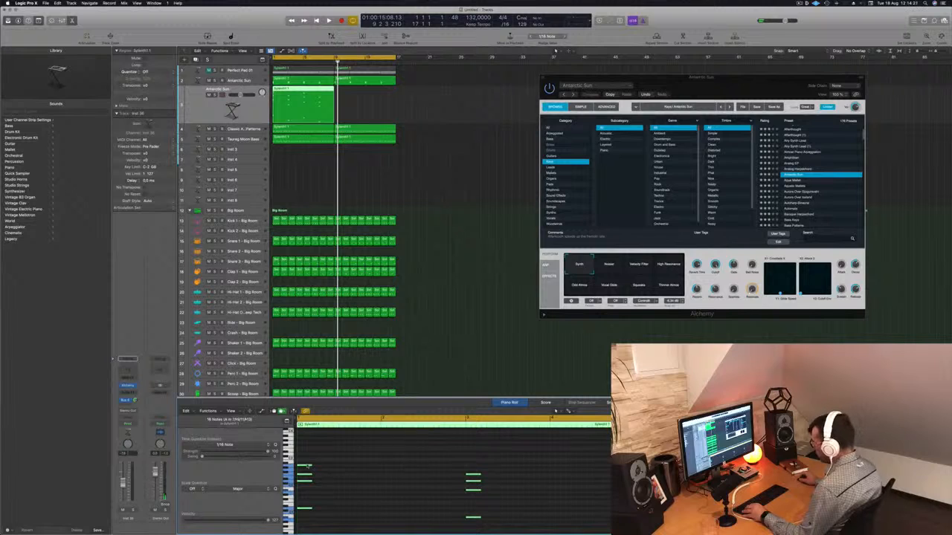
{"action": "left_click_drag", "start_coordinate": [307, 468], "coordinate": [387, 469]}
{"action": "scroll", "coordinate": [344, 467], "scroll_direction": "up", "scroll_amount": 3}
{"action": "key", "text": "space"}
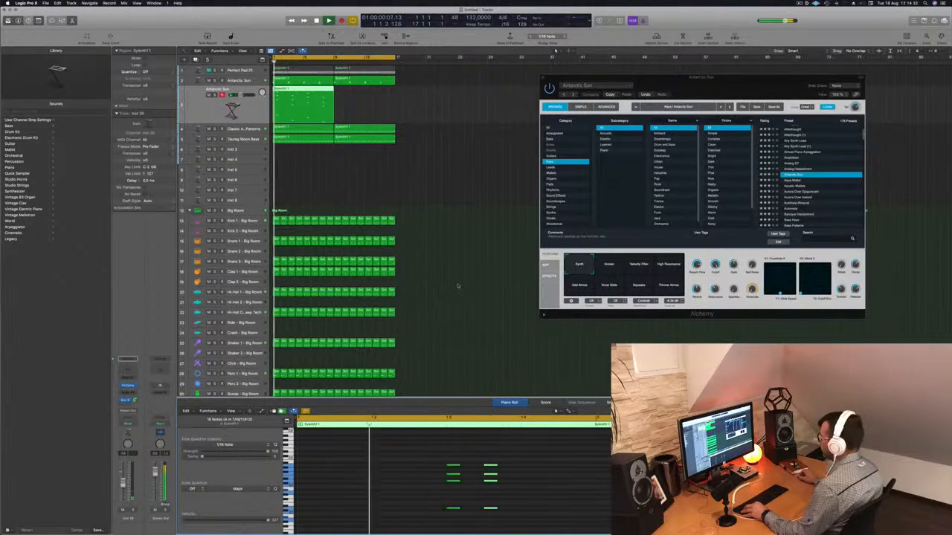
{"action": "scroll", "coordinate": [457, 287], "scroll_direction": "down", "scroll_amount": 3}
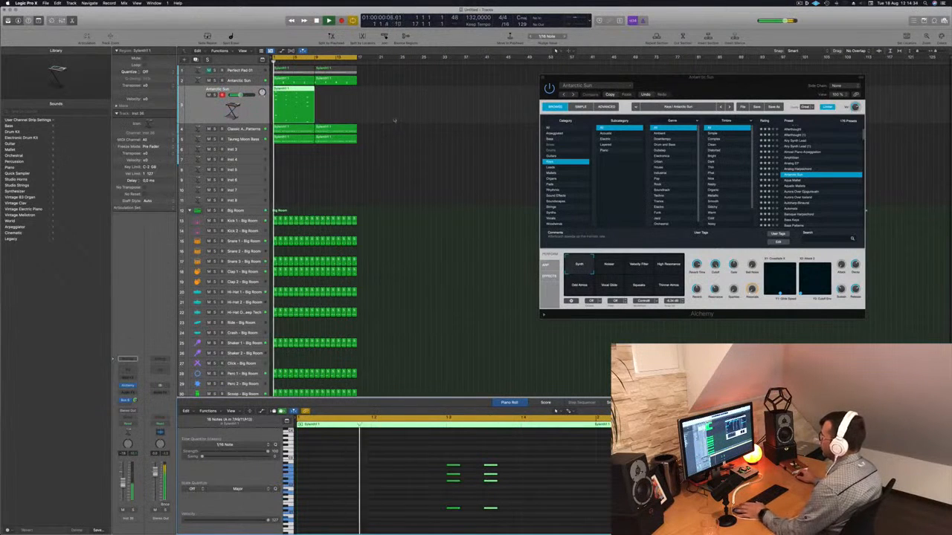
{"action": "scroll", "coordinate": [535, 479], "scroll_direction": "down", "scroll_amount": 5}
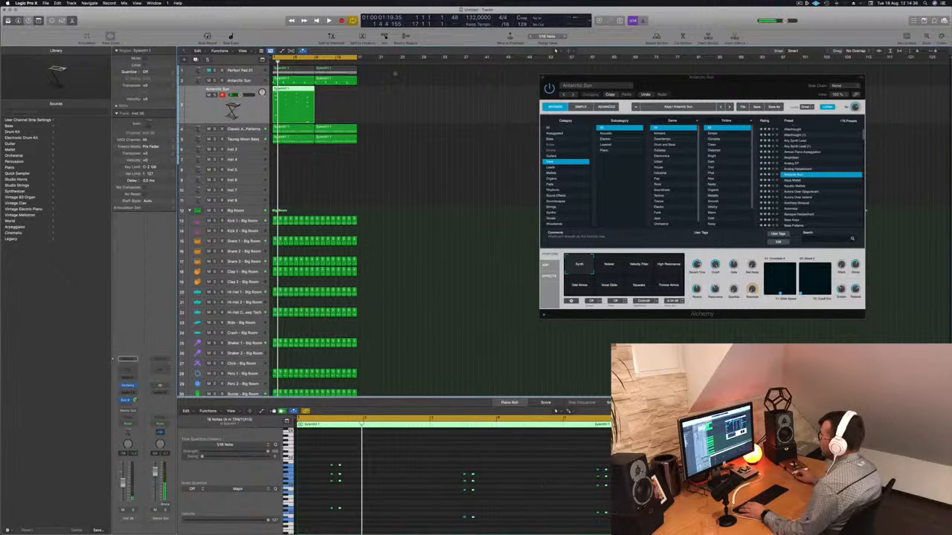
Select the duplicated track and open its Alchemy instrument
{"action": "left_click", "coordinate": [369, 97]}
{"action": "left_click", "coordinate": [286, 97]}
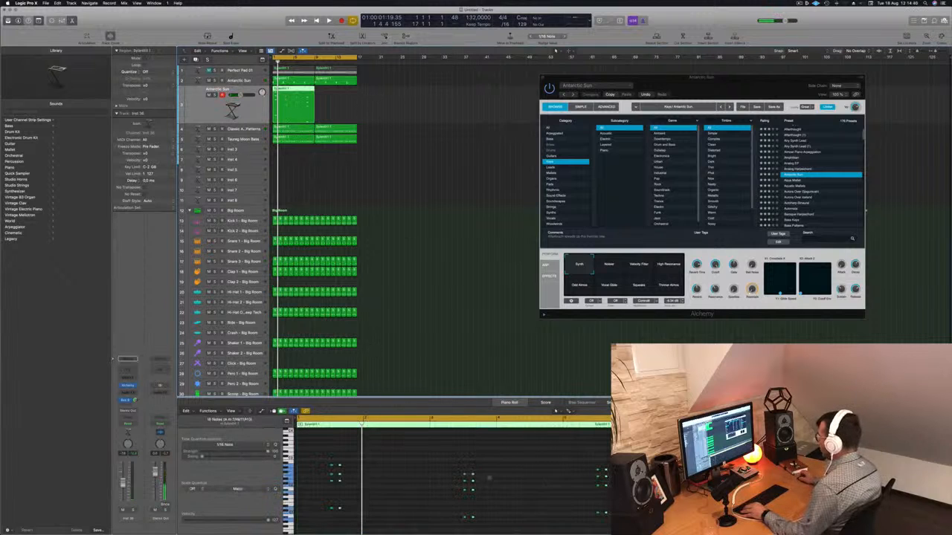
{"action": "left_click_drag", "start_coordinate": [245, 124], "coordinate": [245, 121]}
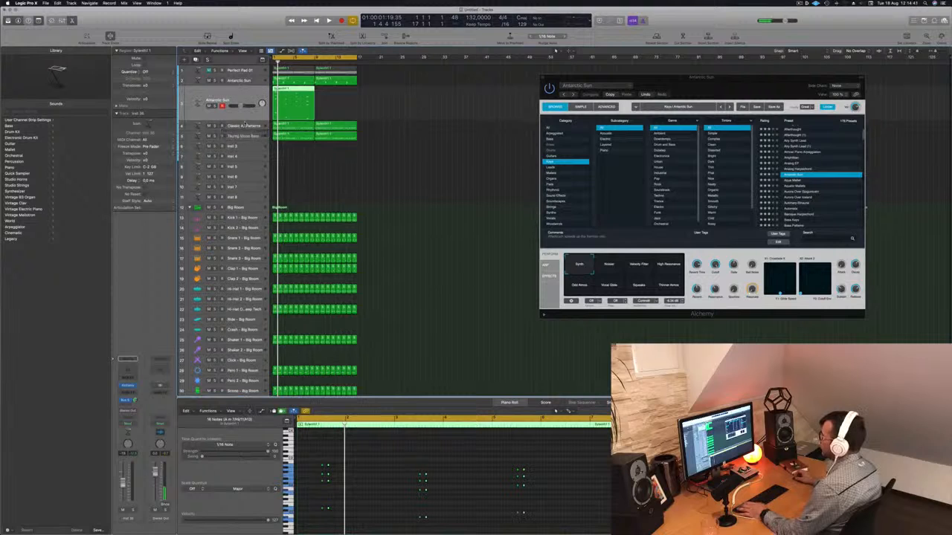
{"action": "left_click", "coordinate": [253, 81]}
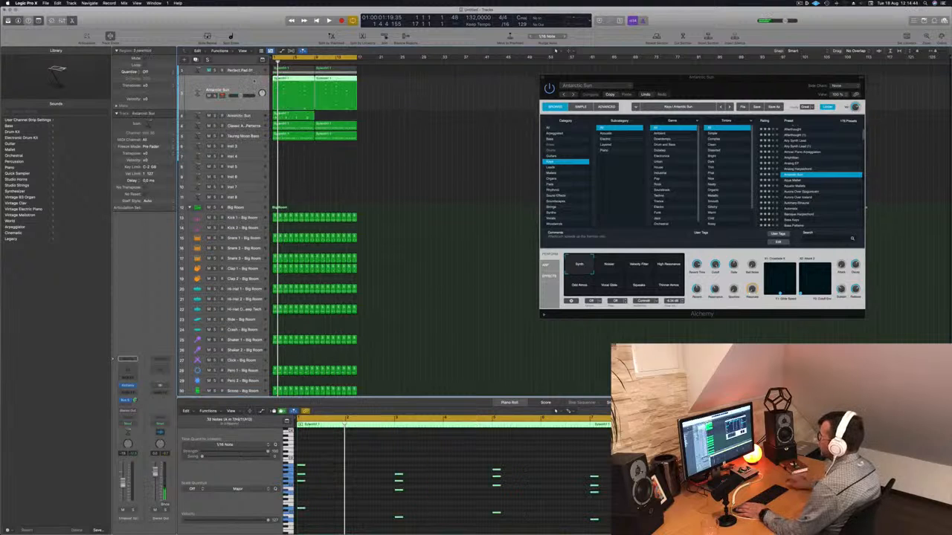
{"action": "key", "text": "Down"}
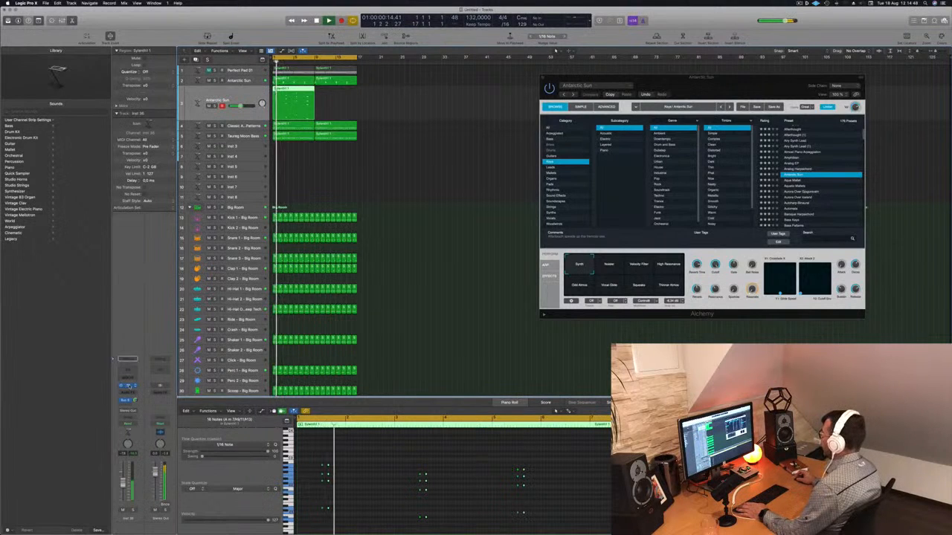
{"action": "left_click", "coordinate": [128, 386]}
{"action": "left_click_drag", "start_coordinate": [489, 97], "coordinate": [676, 106]}
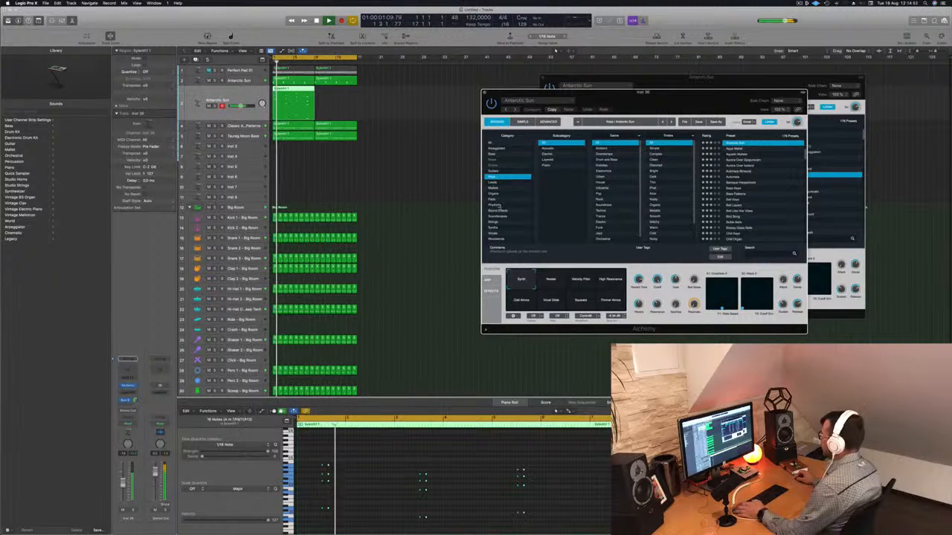
Filter the Alchemy browser to the Rhythmic category and load the Aquatic Pulsations preset
{"action": "left_click", "coordinate": [498, 205]}
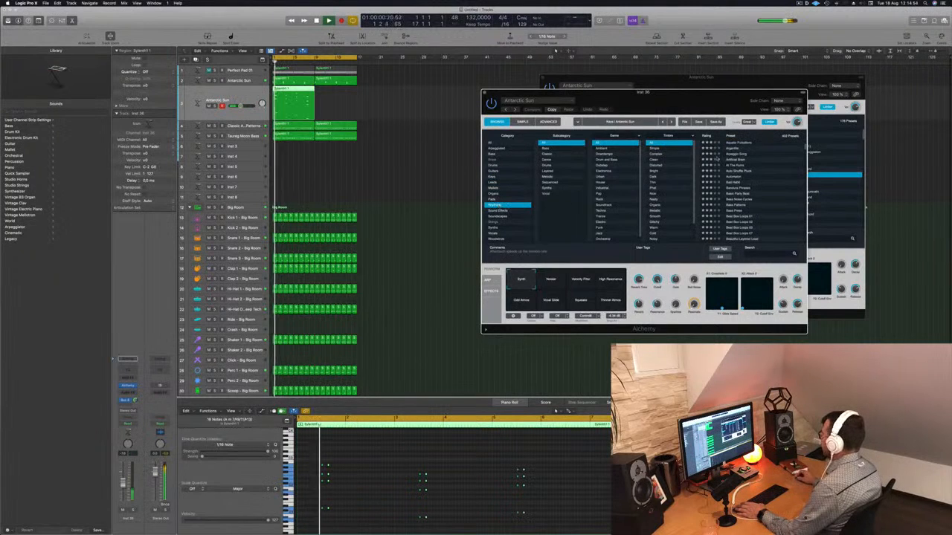
{"action": "left_click", "coordinate": [743, 144]}
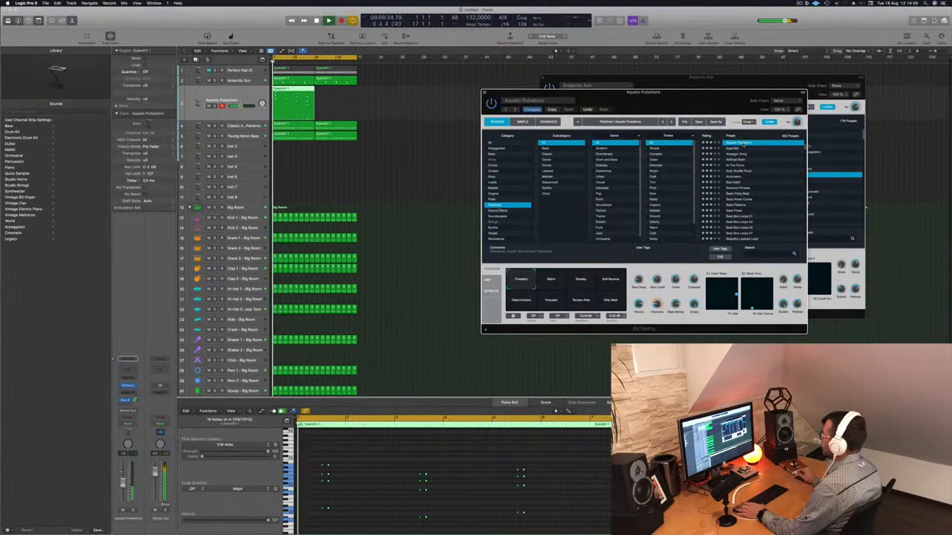
{"action": "left_click_drag", "start_coordinate": [671, 96], "coordinate": [668, 76]}
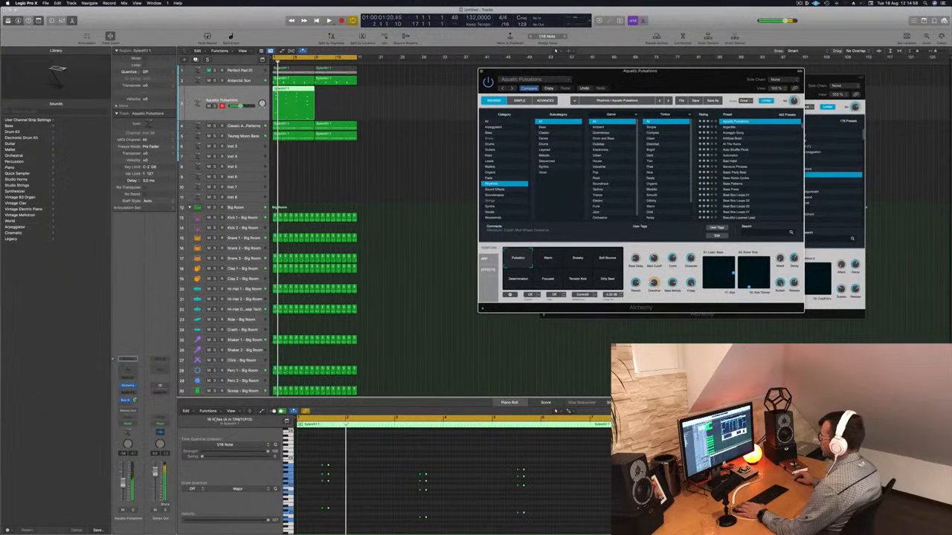
{"action": "left_click", "coordinate": [389, 489]}
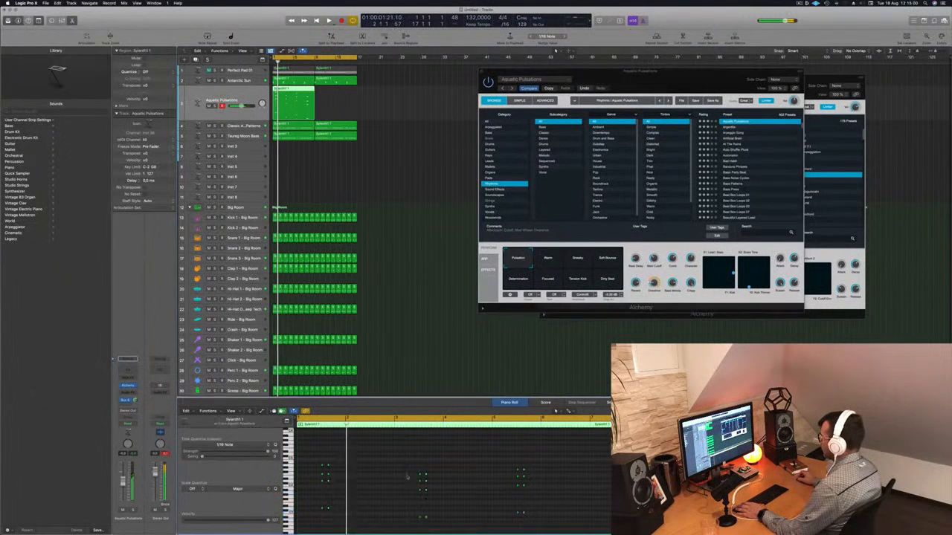
Audition the Arpeggio Song, Artificial Brain, Bellscape and Blue Mirror rhythmic presets
{"action": "left_click", "coordinate": [733, 133]}
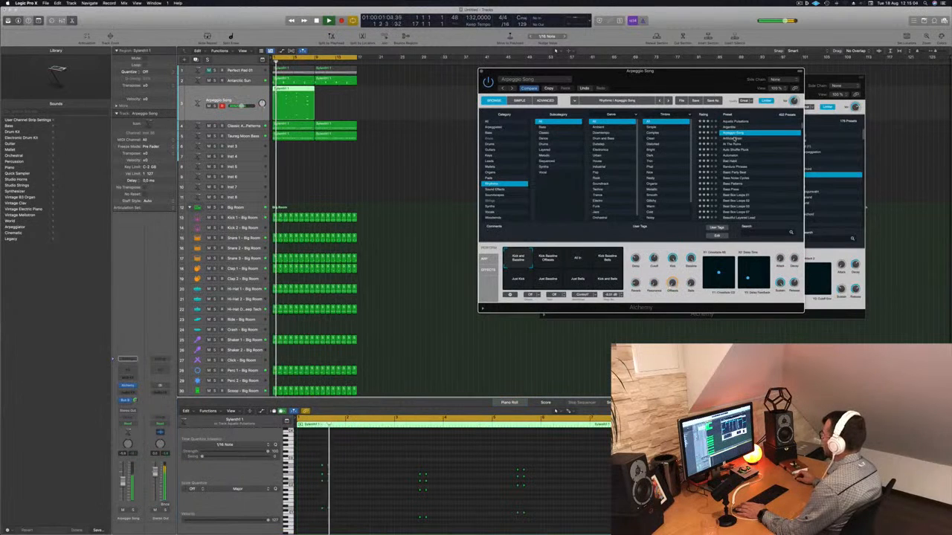
{"action": "left_click", "coordinate": [734, 138]}
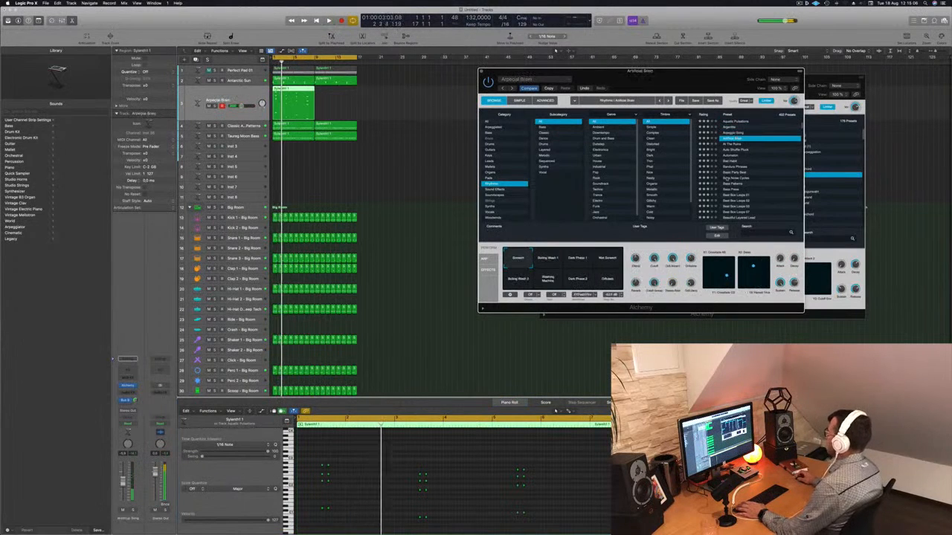
{"action": "scroll", "coordinate": [755, 191], "scroll_direction": "down", "scroll_amount": 3}
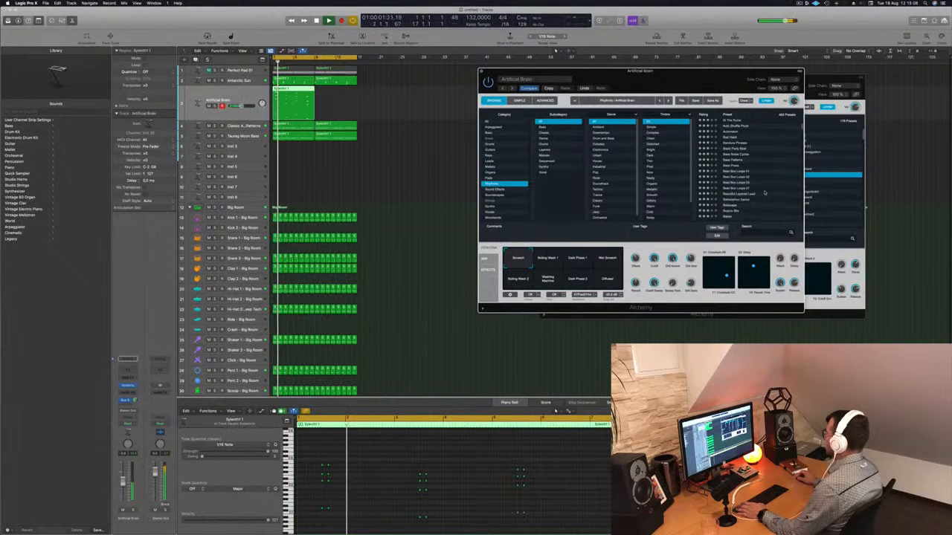
{"action": "left_click", "coordinate": [733, 194]}
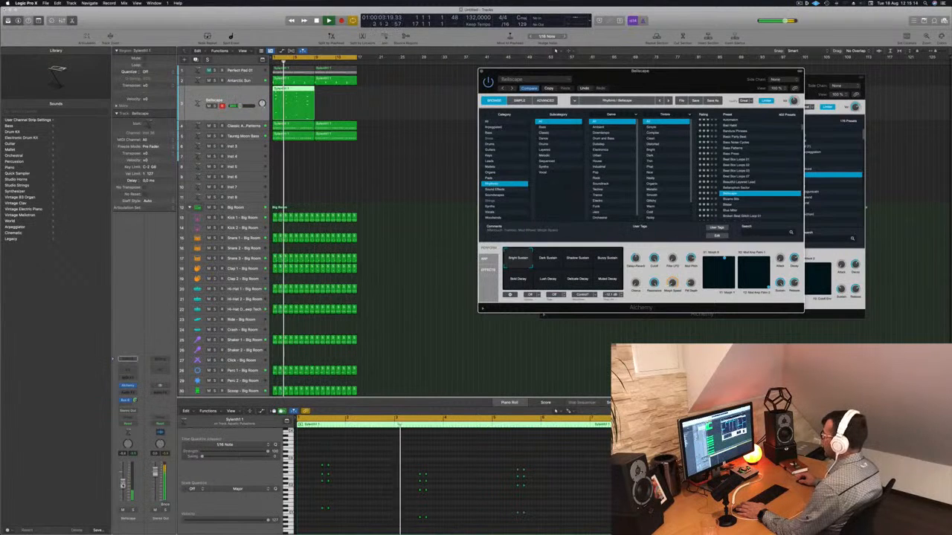
{"action": "scroll", "coordinate": [734, 188], "scroll_direction": "down", "scroll_amount": 2}
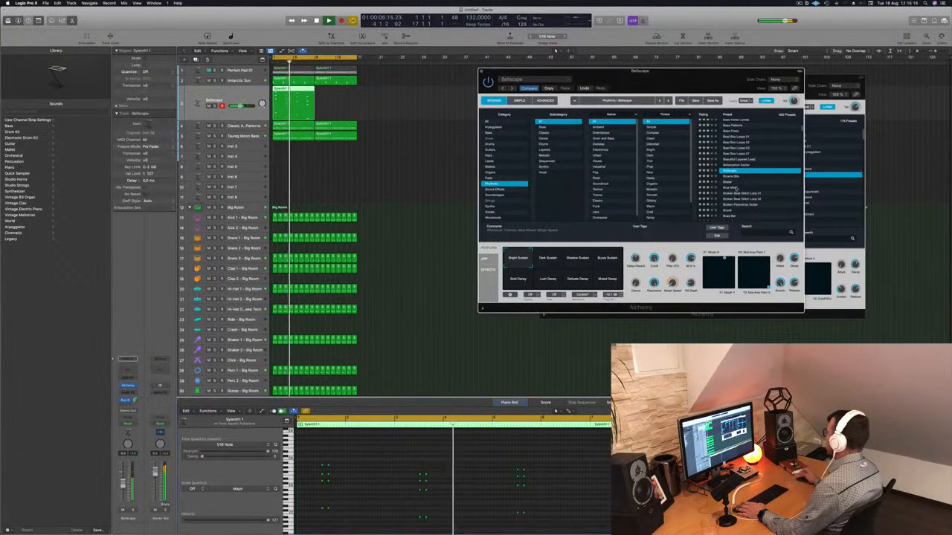
{"action": "left_click", "coordinate": [735, 189]}
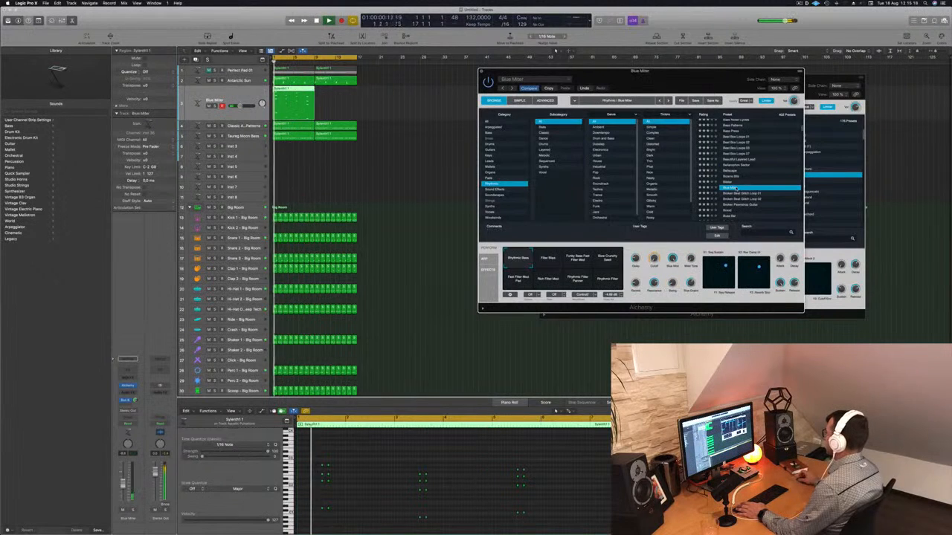
Try the Brood preset, then load the Buss Bar rhythmic preset in Alchemy
{"action": "left_click_drag", "start_coordinate": [723, 72], "coordinate": [646, 41]}
{"action": "scroll", "coordinate": [668, 153], "scroll_direction": "down", "scroll_amount": 3}
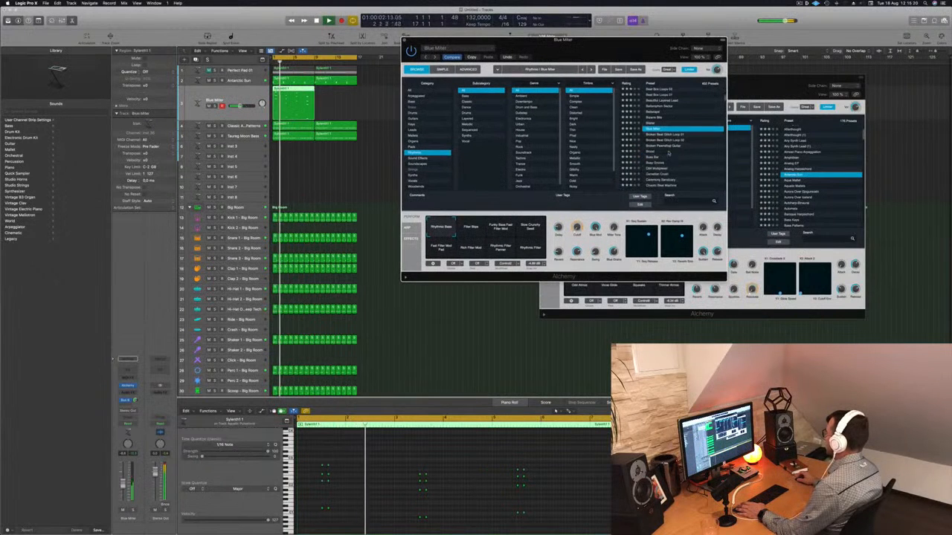
{"action": "left_click", "coordinate": [649, 152]}
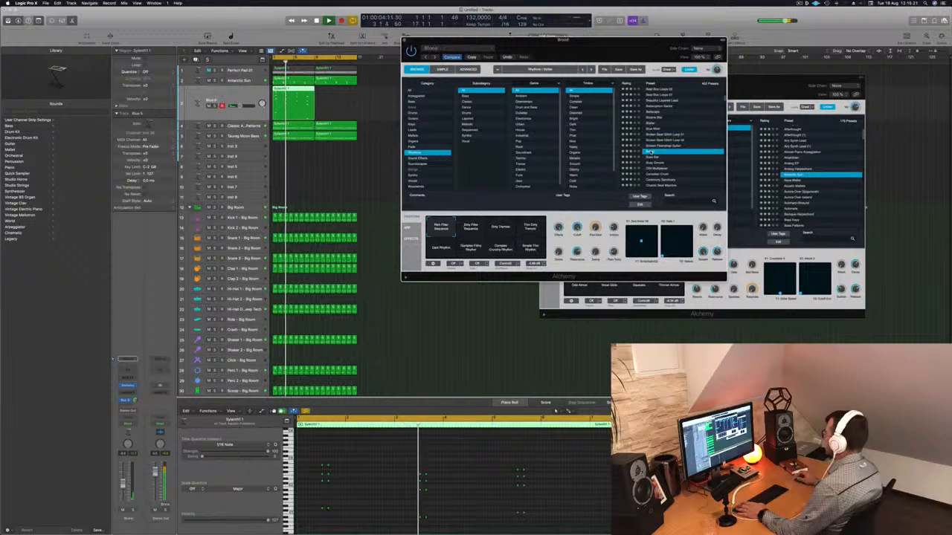
{"action": "key", "text": "Return"}
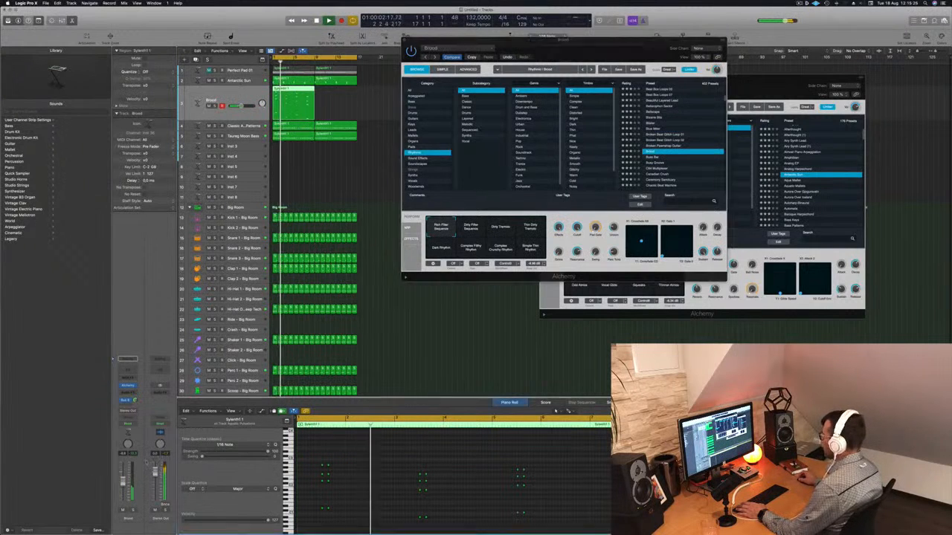
{"action": "left_click", "coordinate": [649, 157]}
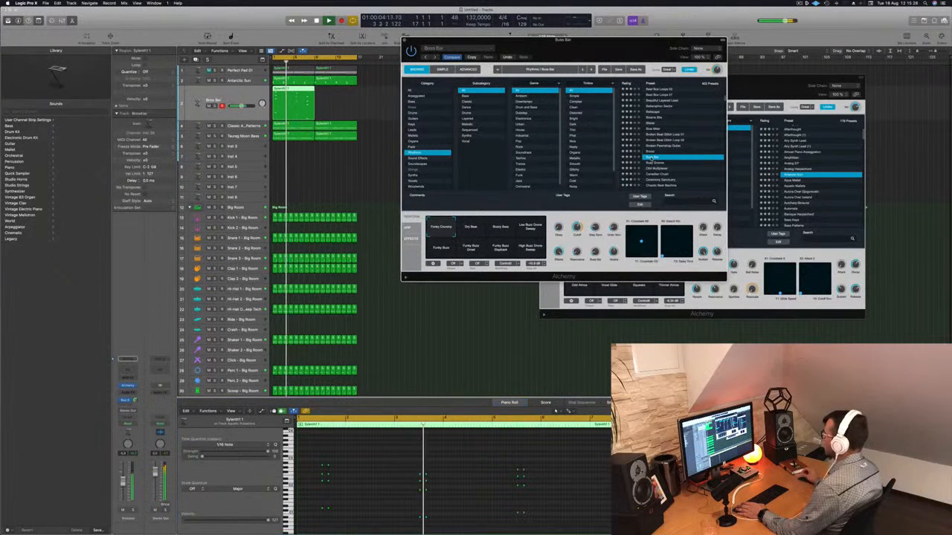
Audition the Busy Groove and C64 Multiplexer rhythmic presets while playing back both regions of the layer track
{"action": "scroll", "coordinate": [673, 147], "scroll_direction": "down", "scroll_amount": 2}
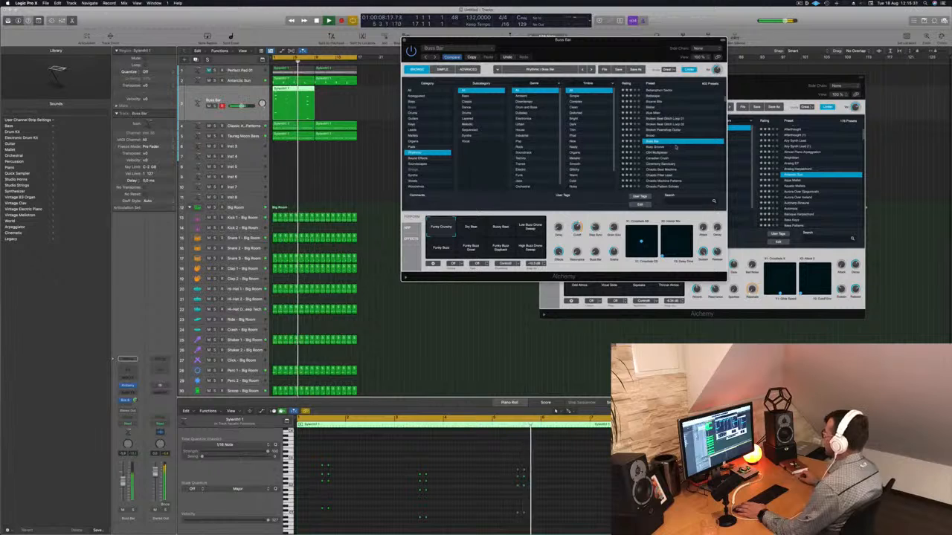
{"action": "left_click", "coordinate": [646, 147]}
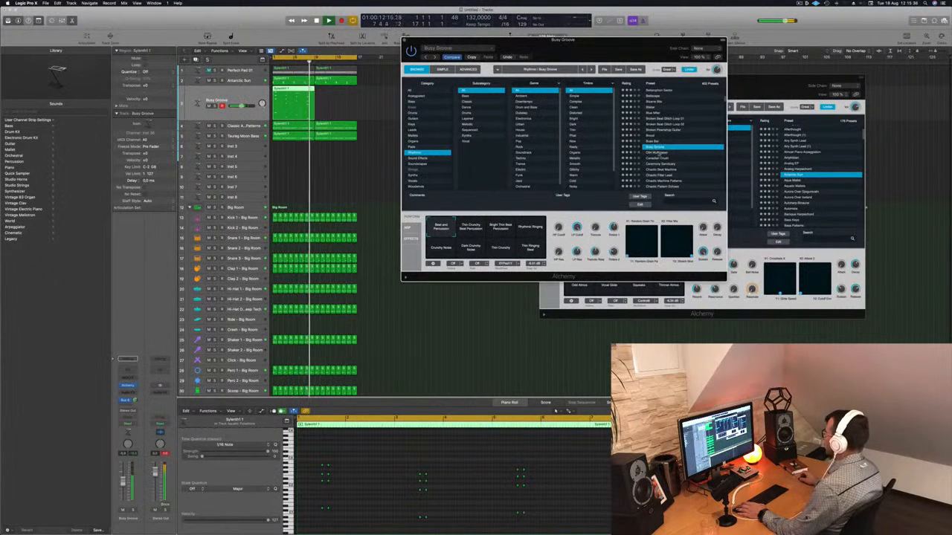
{"action": "key", "text": "Down"}
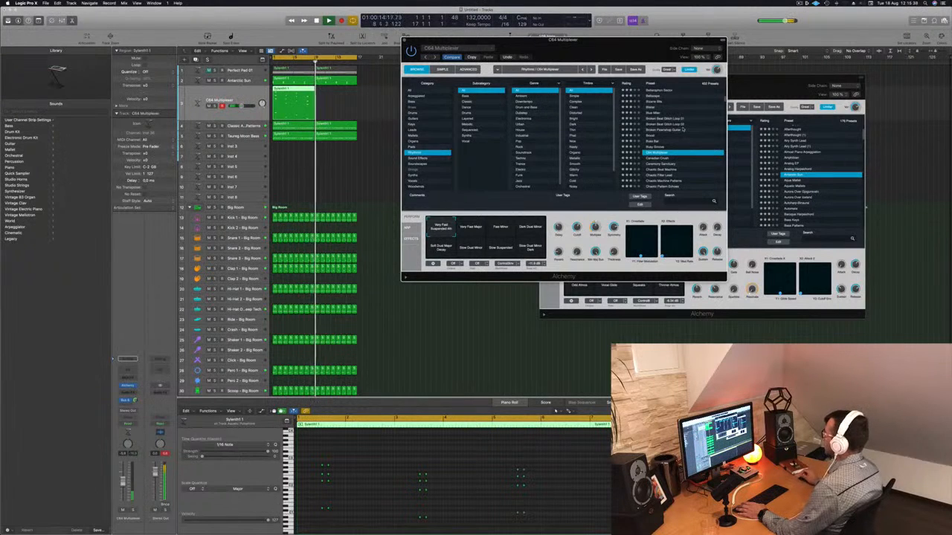
{"action": "key", "text": "space"}
{"action": "left_click_drag", "start_coordinate": [292, 95], "coordinate": [332, 91]}
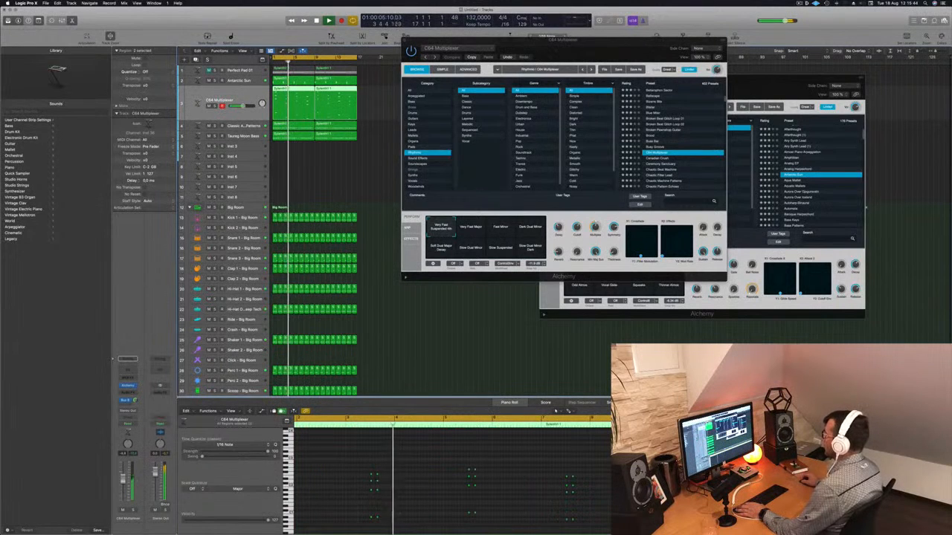
Audition the Canadian Crush, Ceremony Sanctuary and Clock Organ rhythmic presets on the layer
{"action": "left_click", "coordinate": [664, 159]}
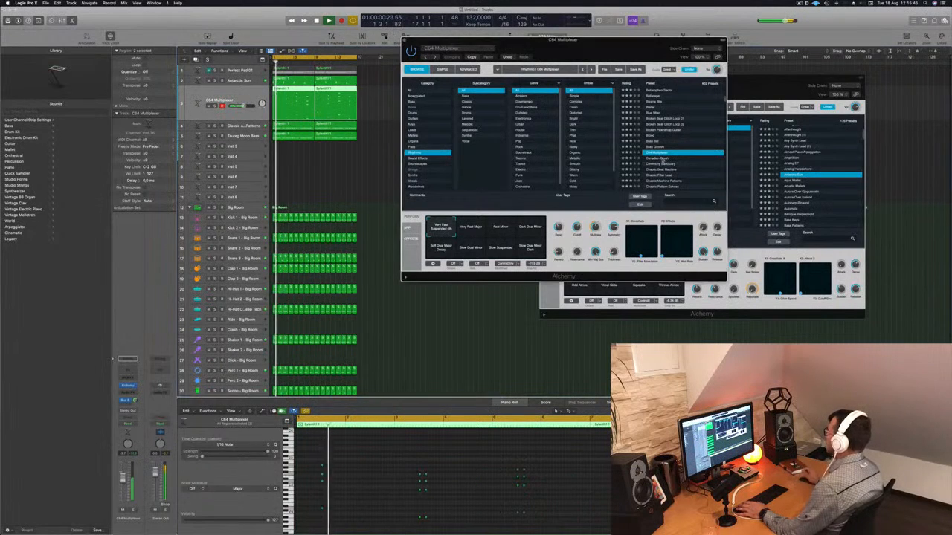
{"action": "scroll", "coordinate": [672, 156], "scroll_direction": "down", "scroll_amount": 2}
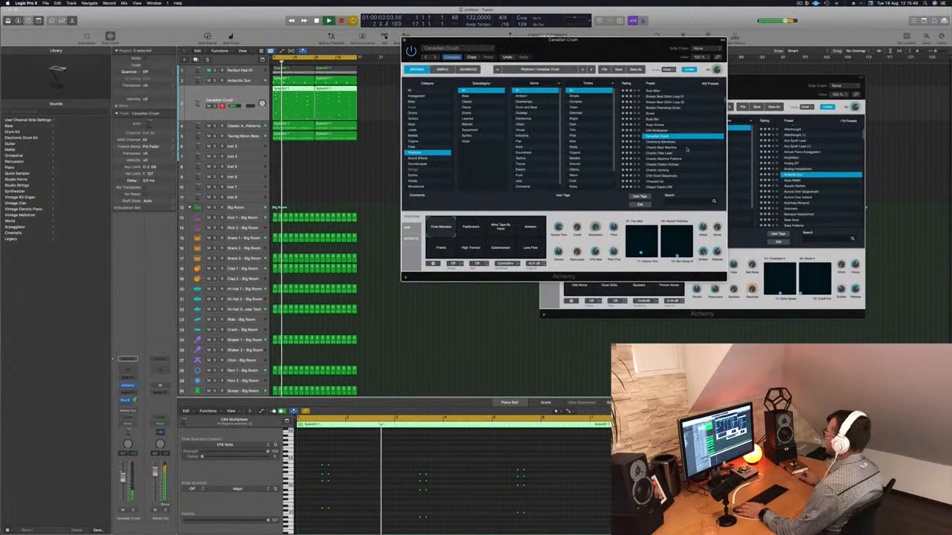
{"action": "scroll", "coordinate": [687, 150], "scroll_direction": "down", "scroll_amount": 1}
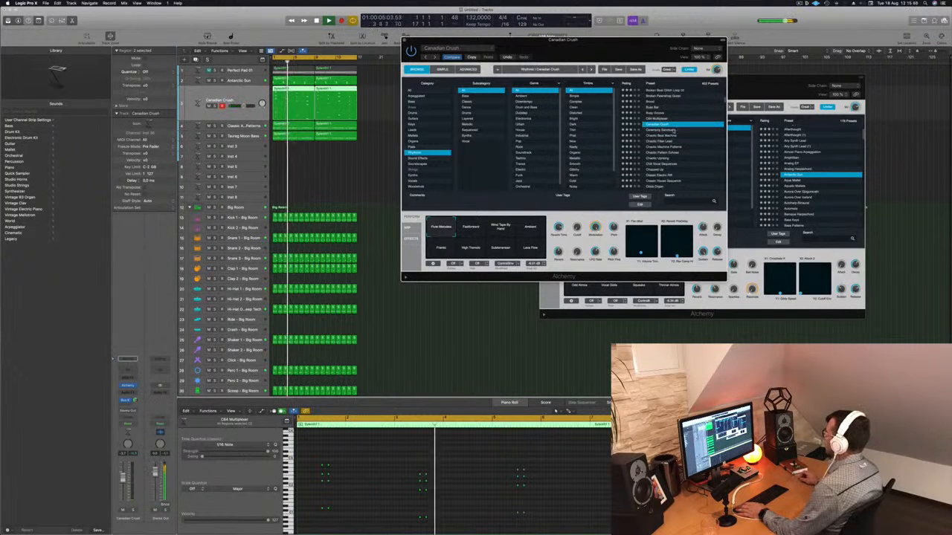
{"action": "left_click", "coordinate": [663, 131]}
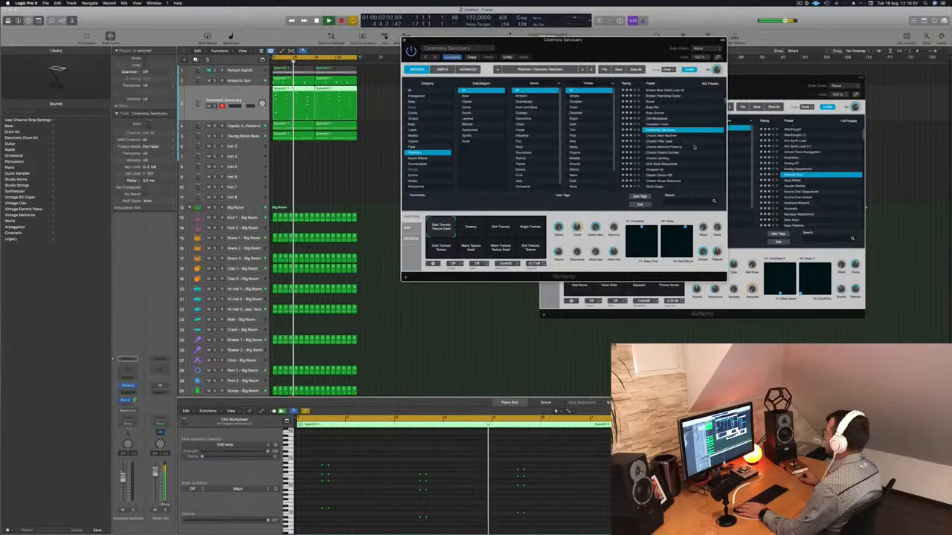
{"action": "scroll", "coordinate": [695, 146], "scroll_direction": "down", "scroll_amount": 1}
{"action": "scroll", "coordinate": [694, 146], "scroll_direction": "down", "scroll_amount": 2}
{"action": "scroll", "coordinate": [694, 147], "scroll_direction": "down", "scroll_amount": 2}
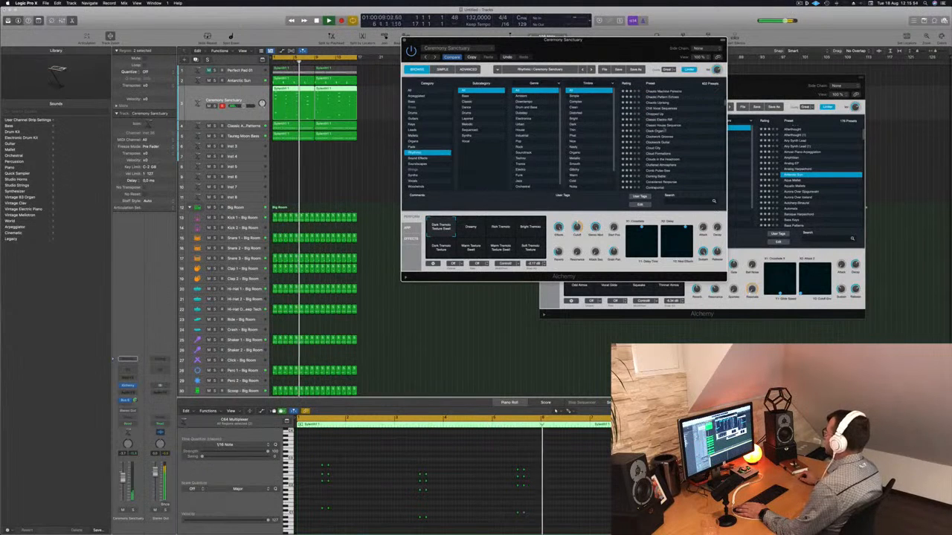
{"action": "left_click", "coordinate": [669, 131]}
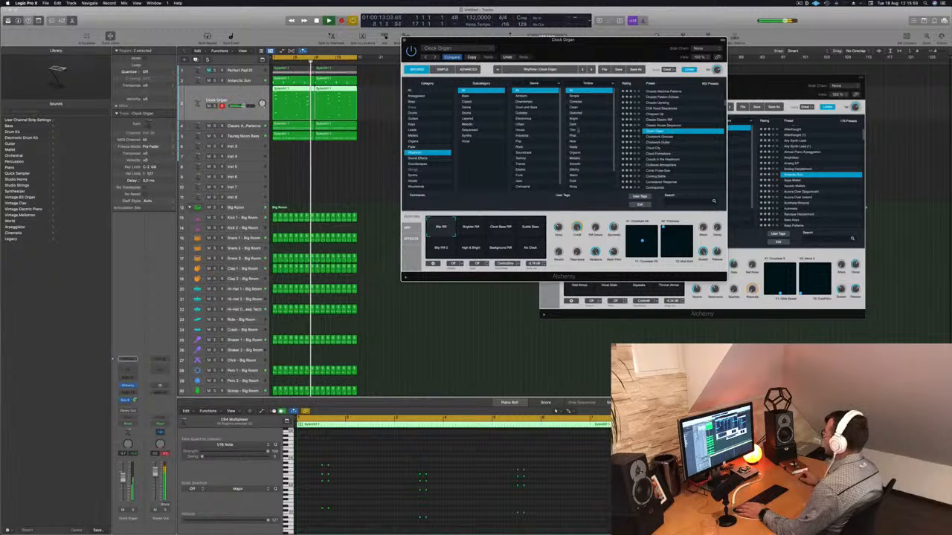
{"action": "scroll", "coordinate": [713, 149], "scroll_direction": "down", "scroll_amount": 1}
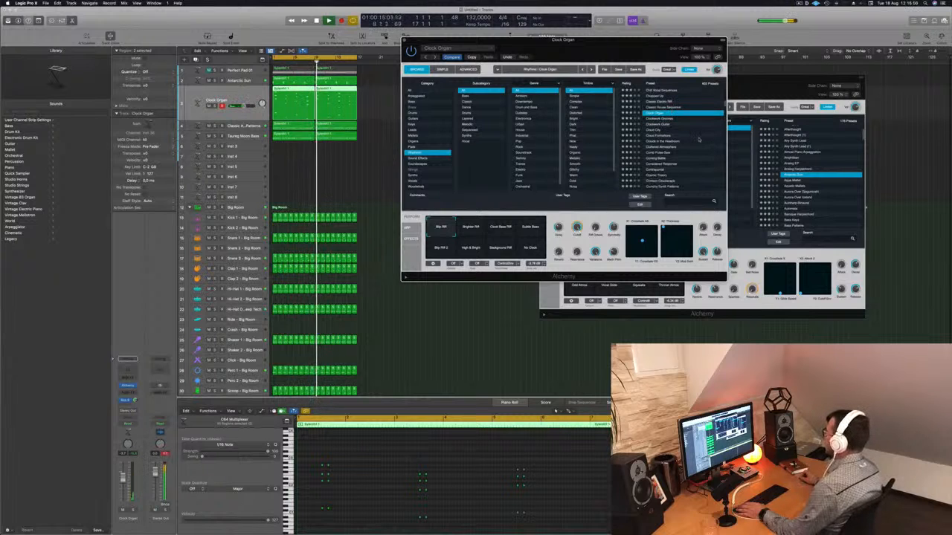
{"action": "scroll", "coordinate": [700, 141], "scroll_direction": "down", "scroll_amount": 1}
{"action": "scroll", "coordinate": [669, 145], "scroll_direction": "up", "scroll_amount": 1}
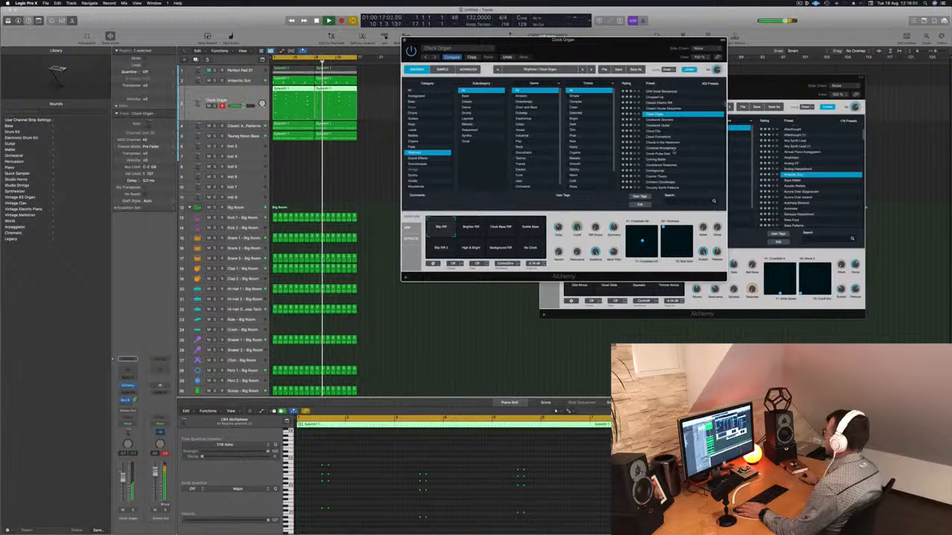
Load the Cluttered Atmosphere preset and select its Wooden Chimes performance pad
{"action": "left_click", "coordinate": [665, 148]}
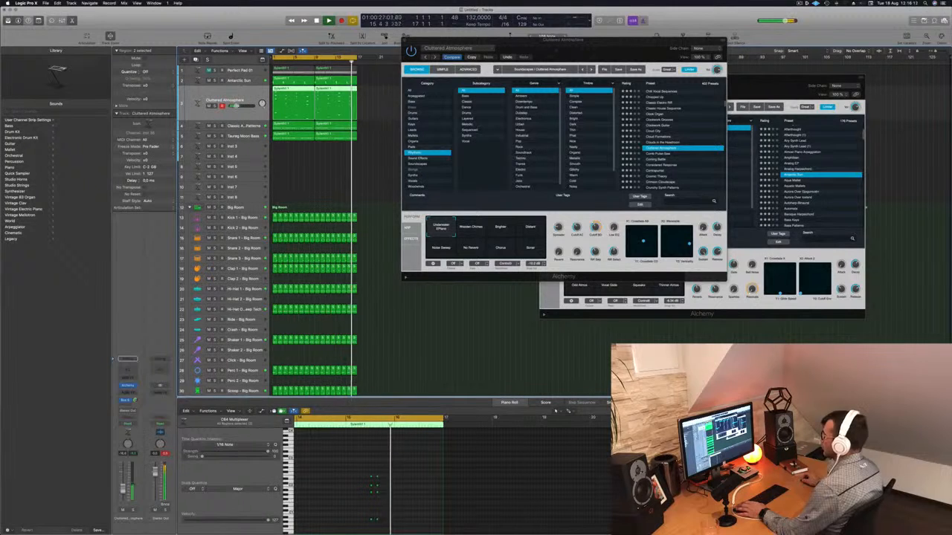
{"action": "left_click", "coordinate": [476, 225]}
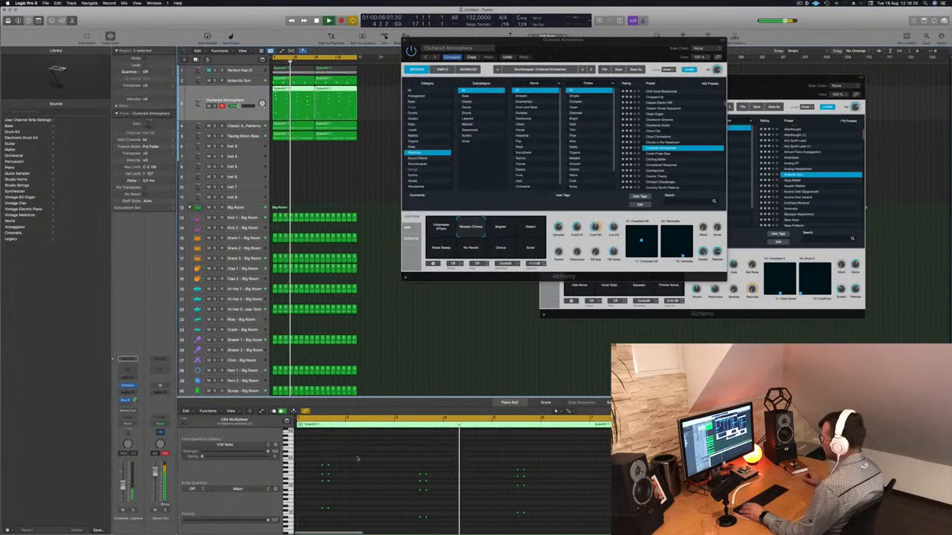
Select all notes of the layer's regions in the piano roll and shift them later, auditioning the result
{"action": "key", "text": "super+a"}
{"action": "left_click", "coordinate": [375, 98]}
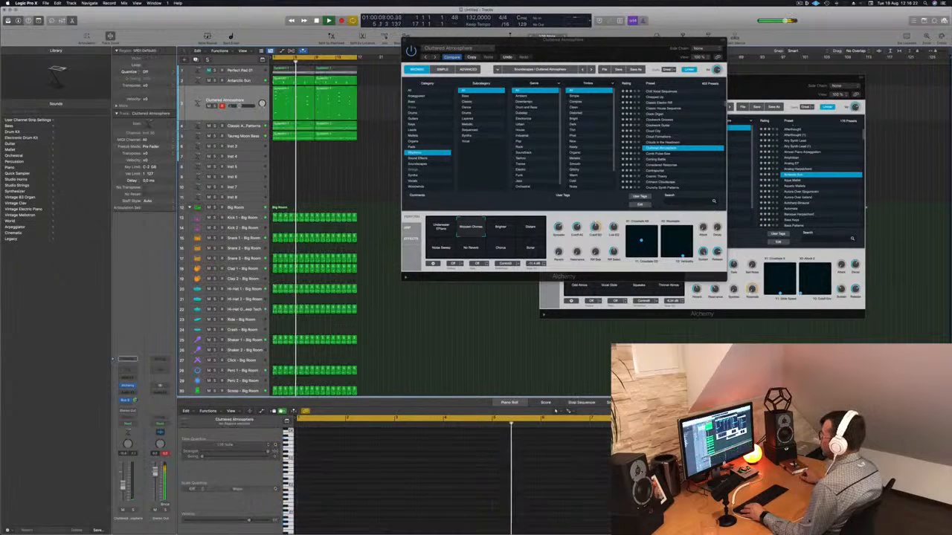
{"action": "left_click_drag", "start_coordinate": [376, 99], "coordinate": [306, 108]}
{"action": "left_click", "coordinate": [381, 476]}
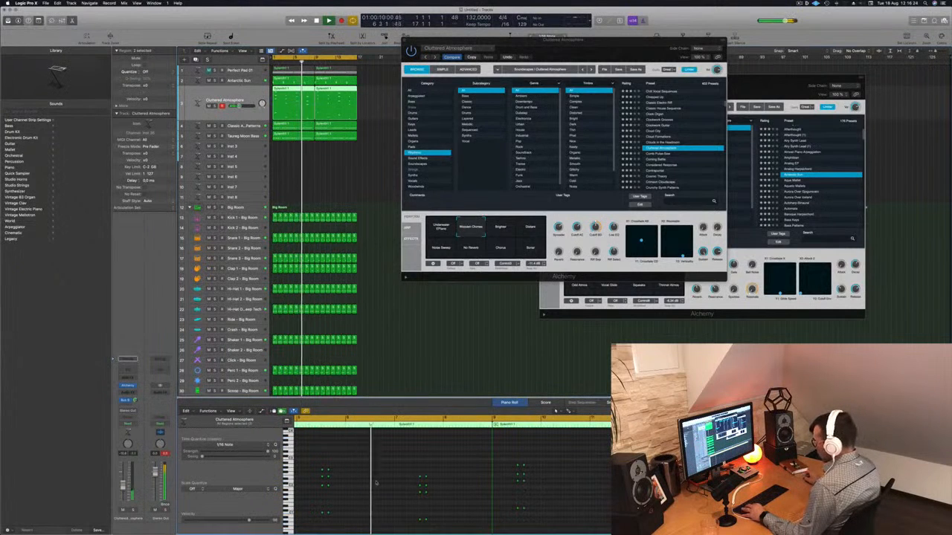
{"action": "key", "text": "super+a"}
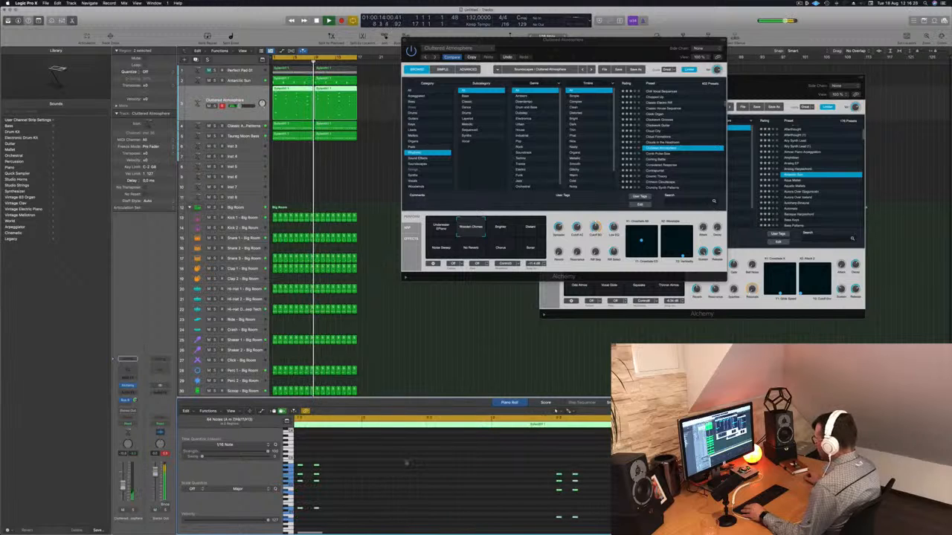
{"action": "left_click_drag", "start_coordinate": [367, 466], "coordinate": [396, 466]}
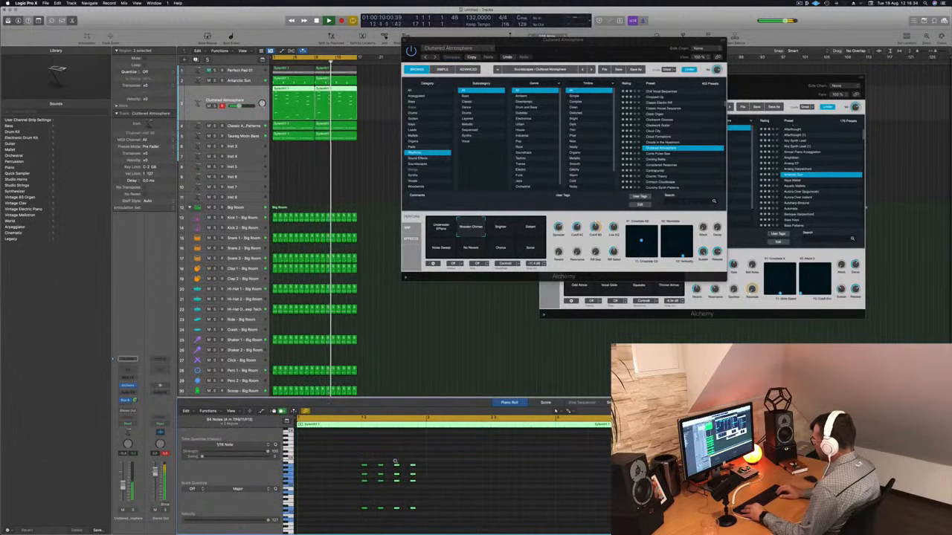
{"action": "key", "text": "space"}
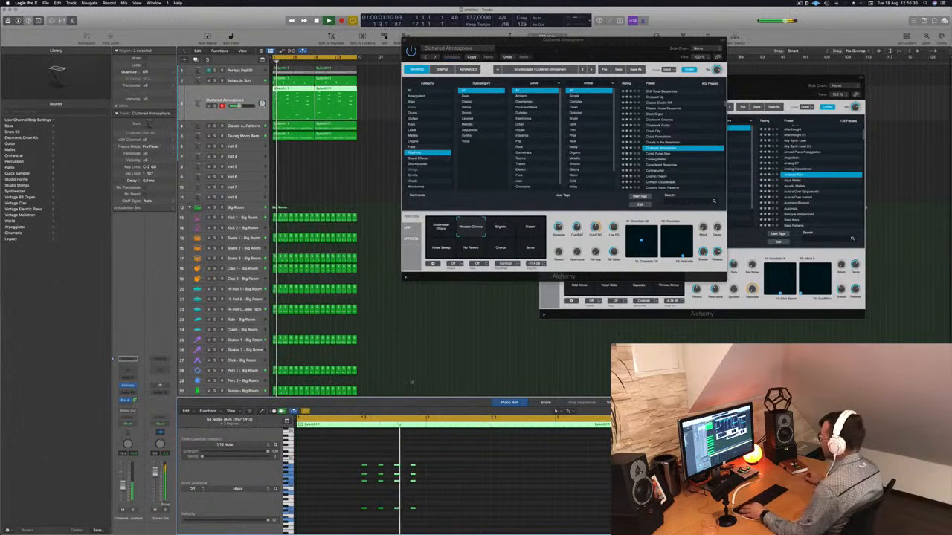
{"action": "key", "text": "alt+Right"}
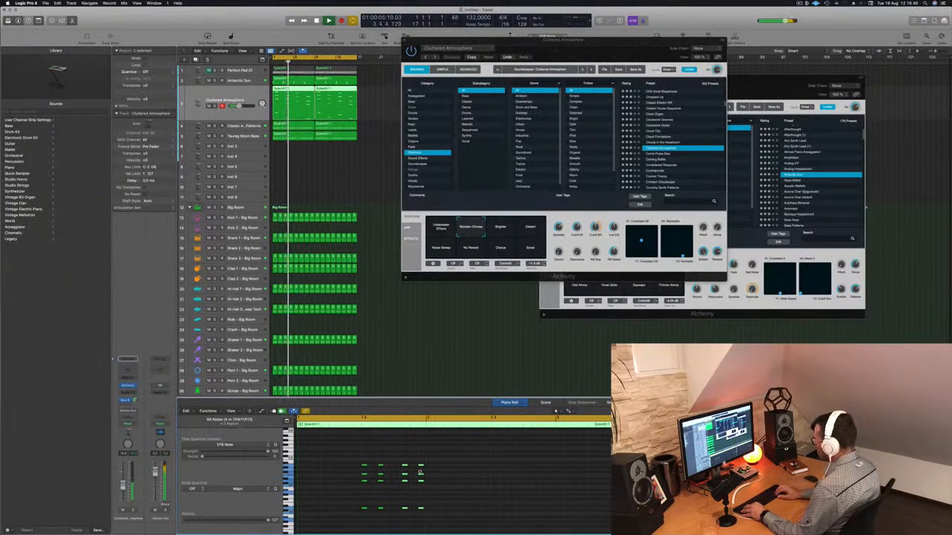
{"action": "key", "text": "space"}
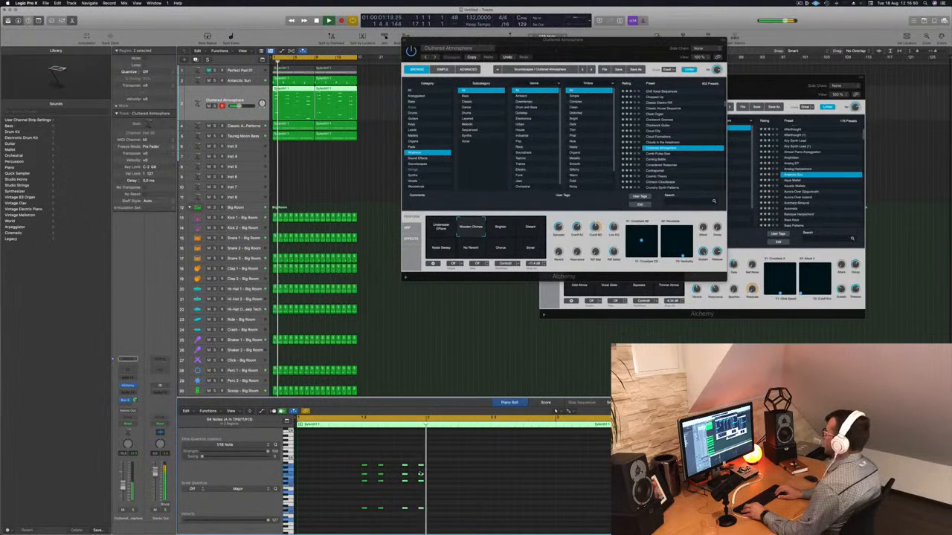
Try the Brighter and Distant performance pads and raise the track's volume fader
{"action": "left_click_drag", "start_coordinate": [529, 49], "coordinate": [551, 85]}
{"action": "left_click", "coordinate": [537, 263]}
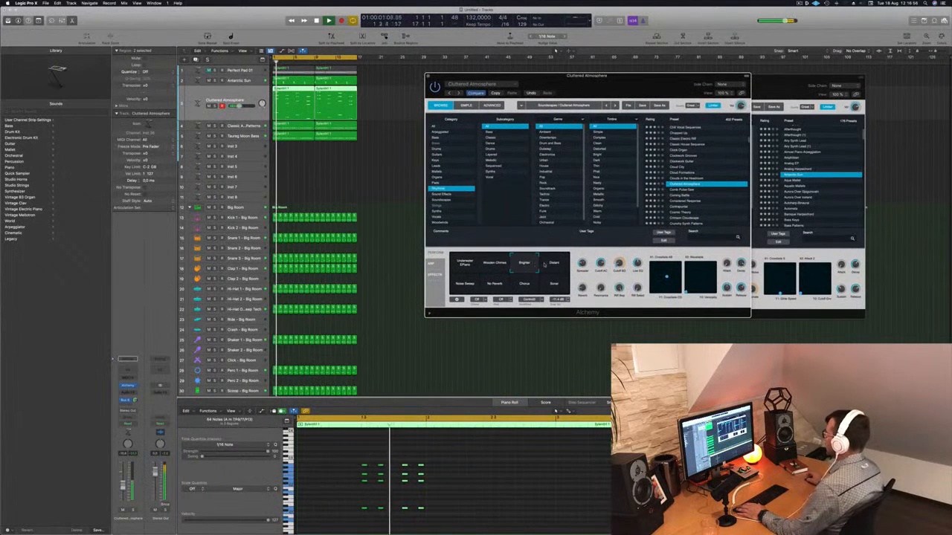
{"action": "left_click", "coordinate": [554, 265]}
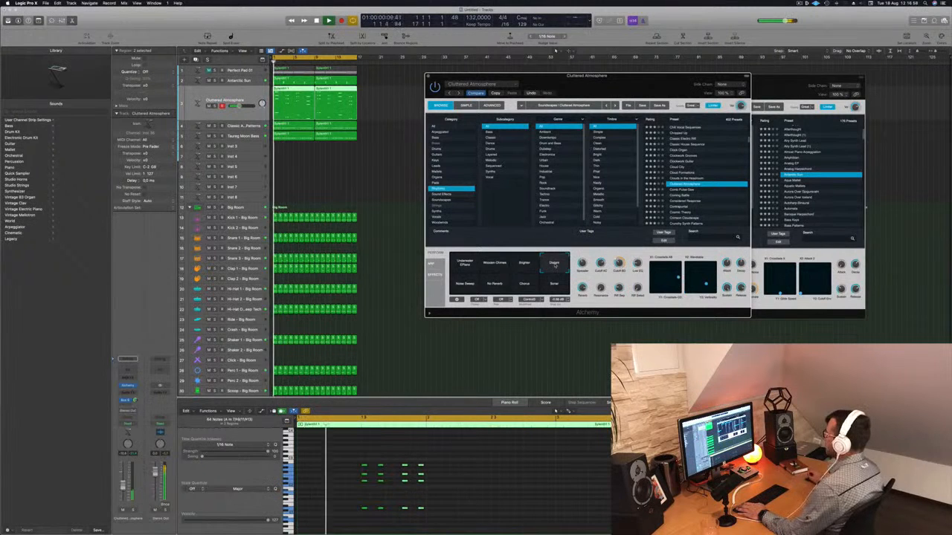
{"action": "key", "text": "Return"}
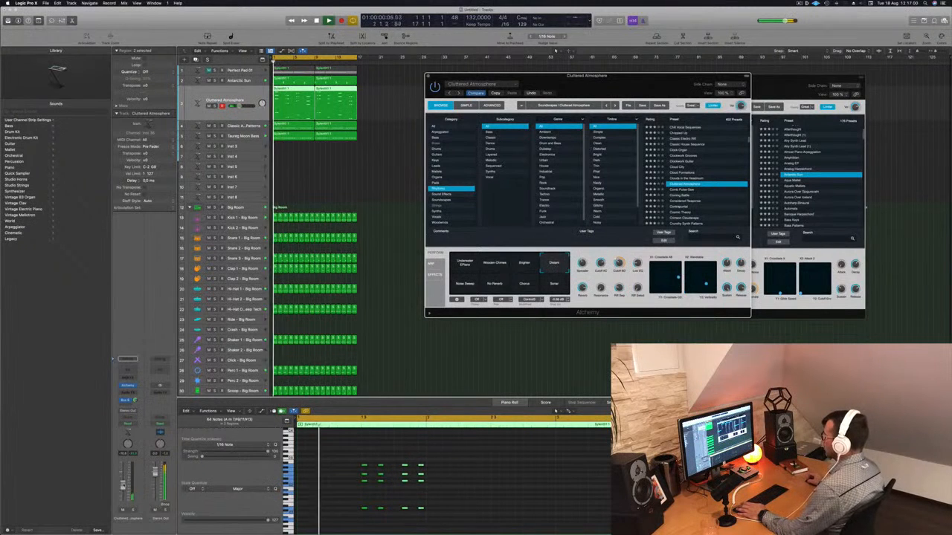
{"action": "left_click_drag", "start_coordinate": [123, 485], "coordinate": [122, 473]}
Select the Noise Sweep and then the No Reverb performance pad, and lower the track's volume fader
{"action": "left_click", "coordinate": [462, 284]}
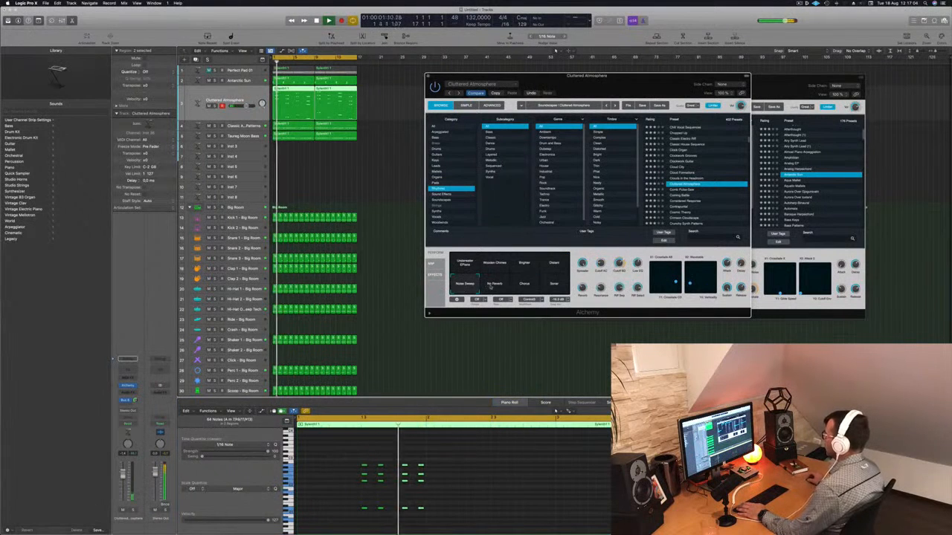
{"action": "left_click", "coordinate": [494, 285]}
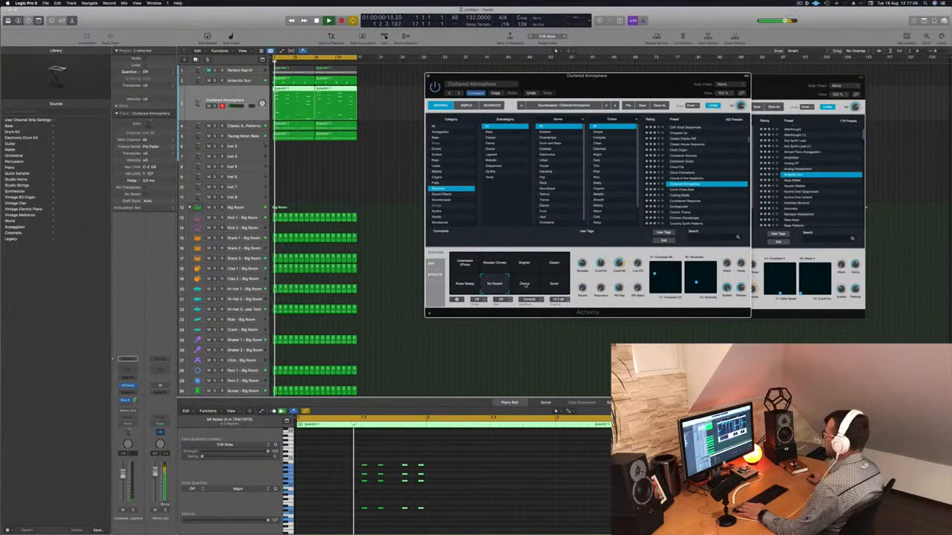
{"action": "left_click_drag", "start_coordinate": [123, 476], "coordinate": [121, 488]}
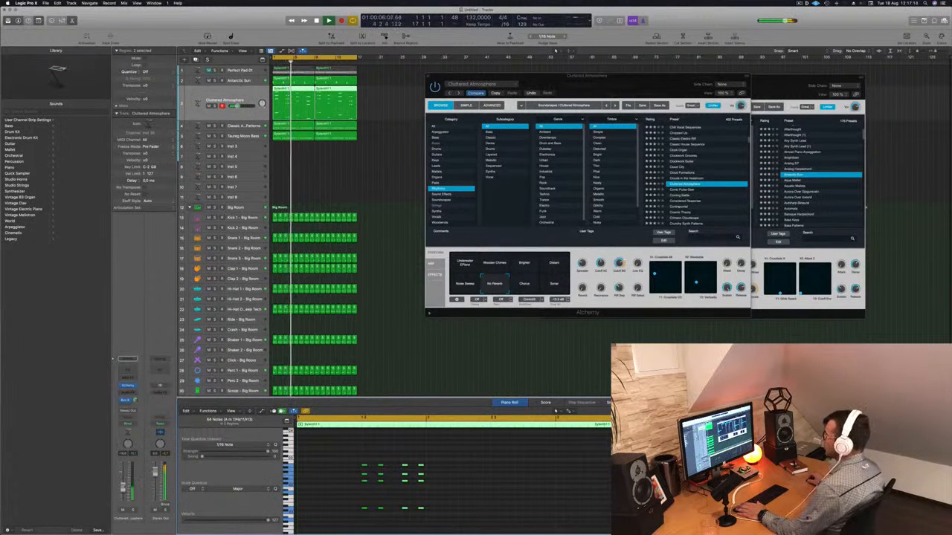
Close both open Alchemy plug-in windows
{"action": "left_click_drag", "start_coordinate": [446, 76], "coordinate": [385, 113]}
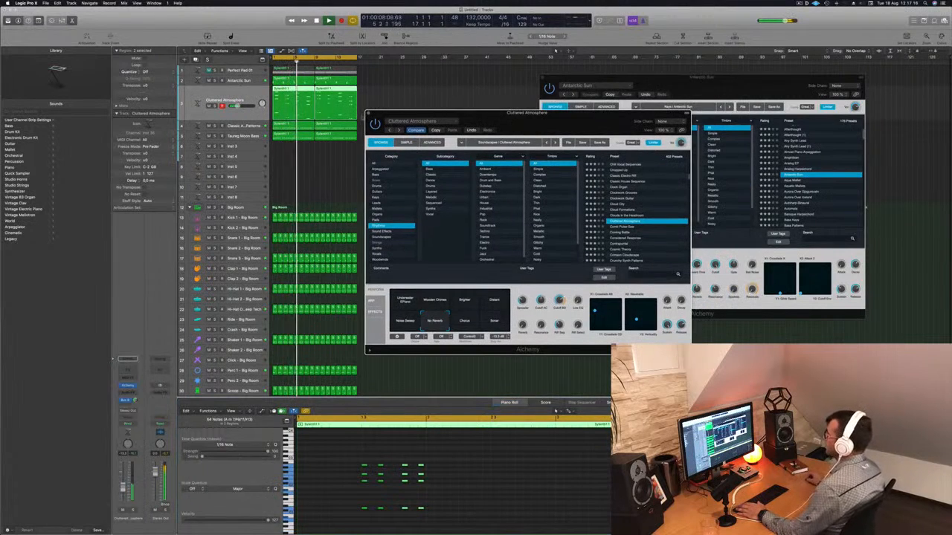
{"action": "left_click", "coordinate": [366, 114]}
{"action": "left_click_drag", "start_coordinate": [587, 77], "coordinate": [547, 81]}
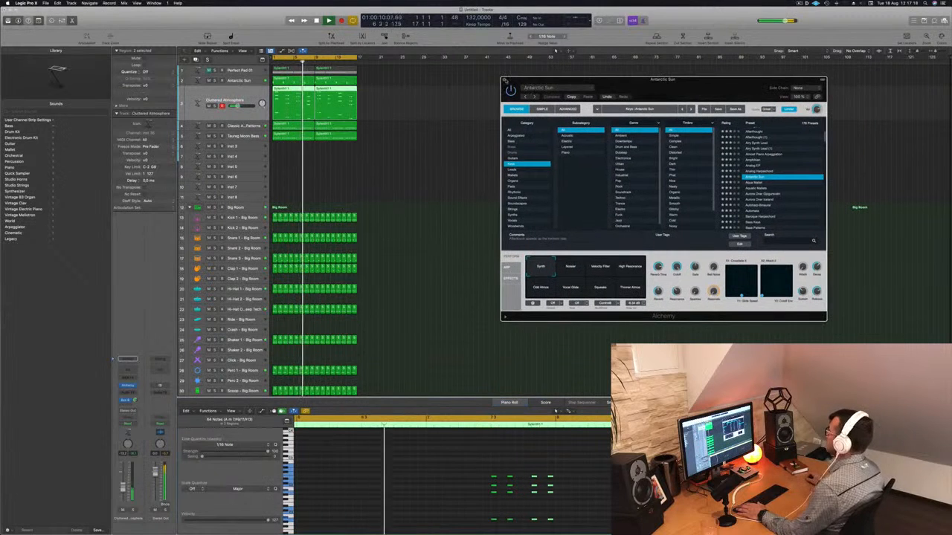
{"action": "left_click", "coordinate": [501, 81]}
Select the Cluttered Atmosphere track and create a new track with the same settings
{"action": "left_click", "coordinate": [439, 163]}
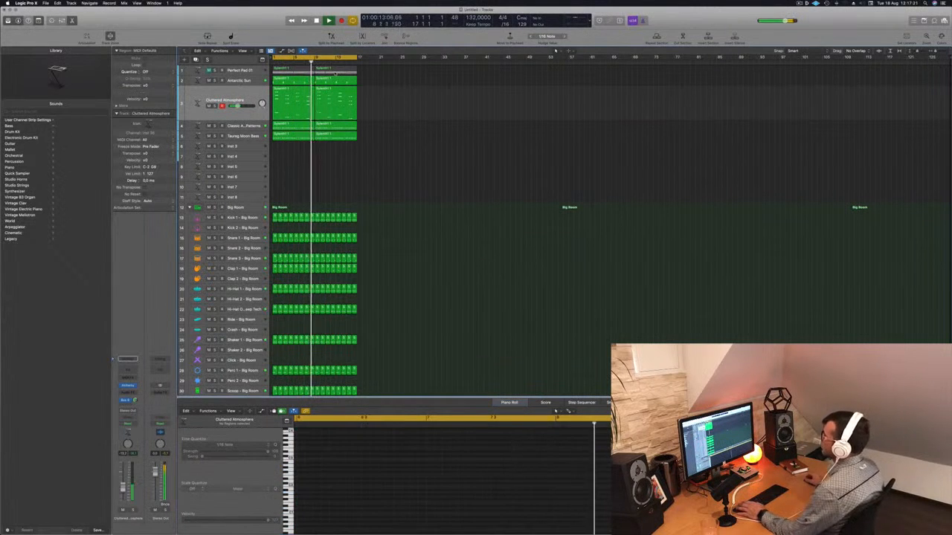
{"action": "left_click", "coordinate": [236, 95]}
{"action": "left_click", "coordinate": [450, 106]}
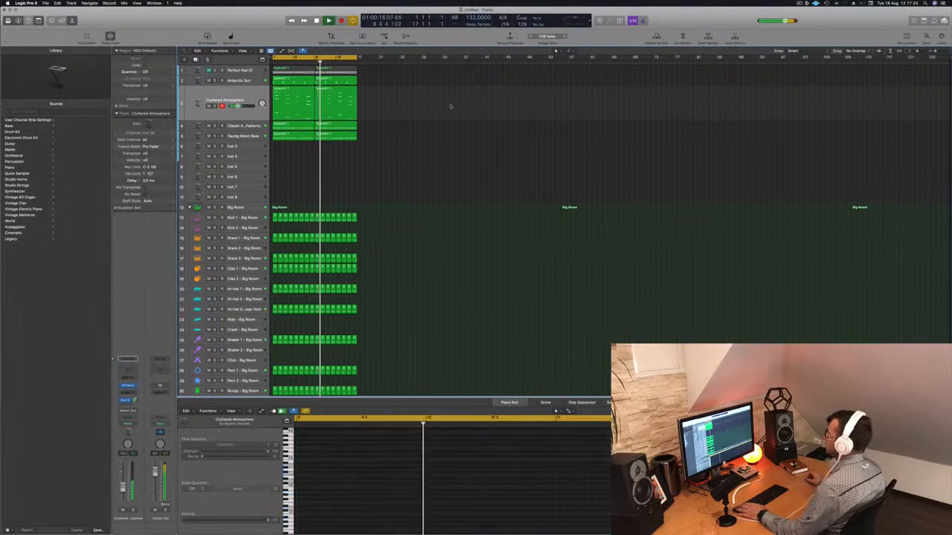
{"action": "left_click", "coordinate": [237, 70]}
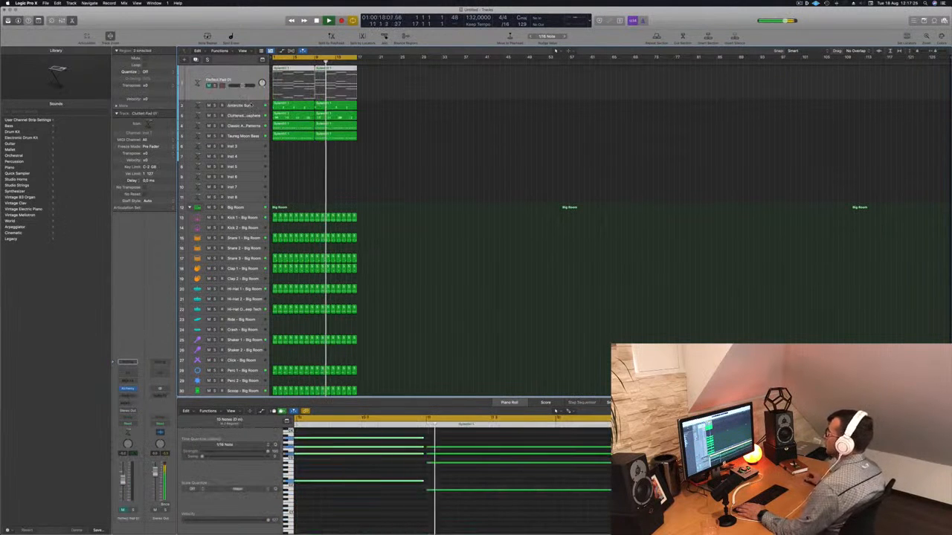
{"action": "left_click", "coordinate": [241, 106]}
{"action": "left_click", "coordinate": [253, 117]}
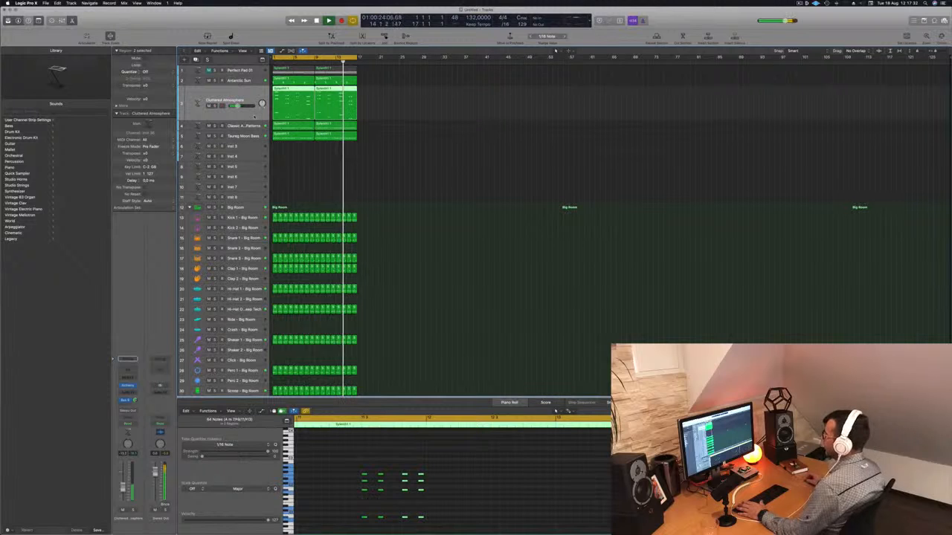
{"action": "key", "text": "super+d"}
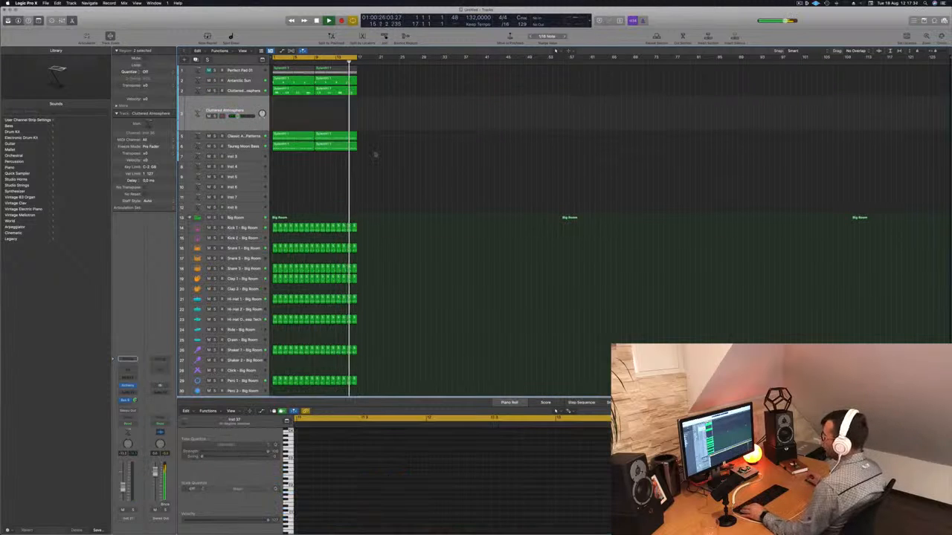
Copy the first Classic A…Patterns region onto the new track and start playback
{"action": "left_click_drag", "start_coordinate": [284, 138], "coordinate": [285, 119]}
{"action": "key", "text": "space"}
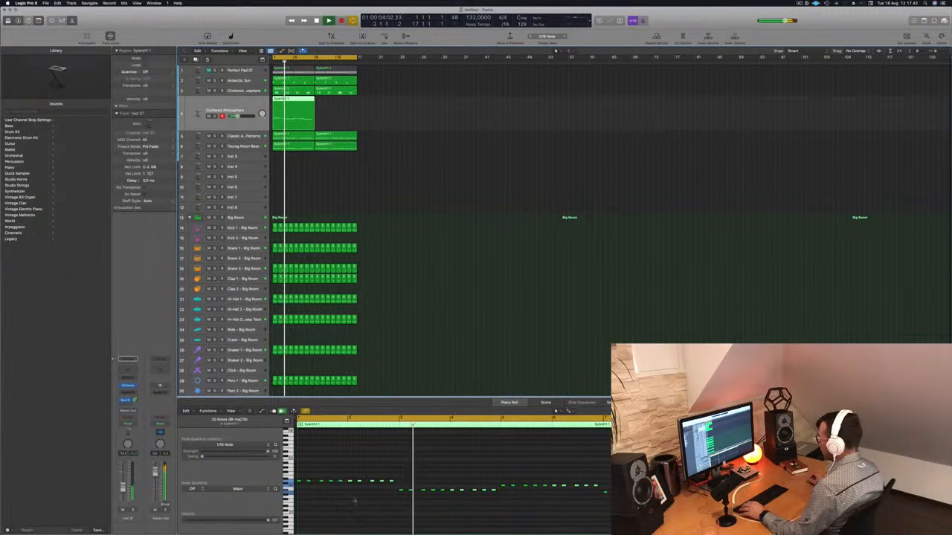
Select a group of notes in the new region's piano roll and audition the pattern in playback
{"action": "left_click_drag", "start_coordinate": [305, 473], "coordinate": [332, 491]}
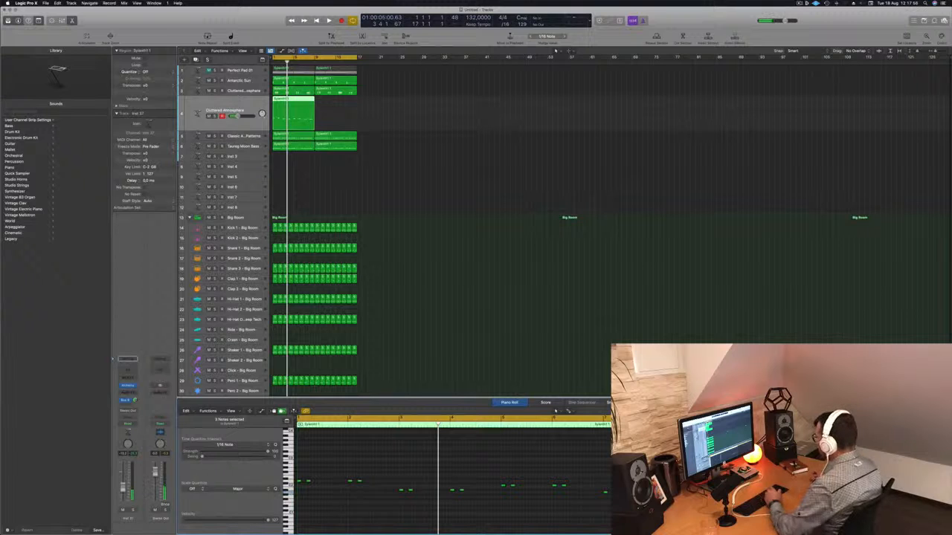
{"action": "key", "text": "space"}
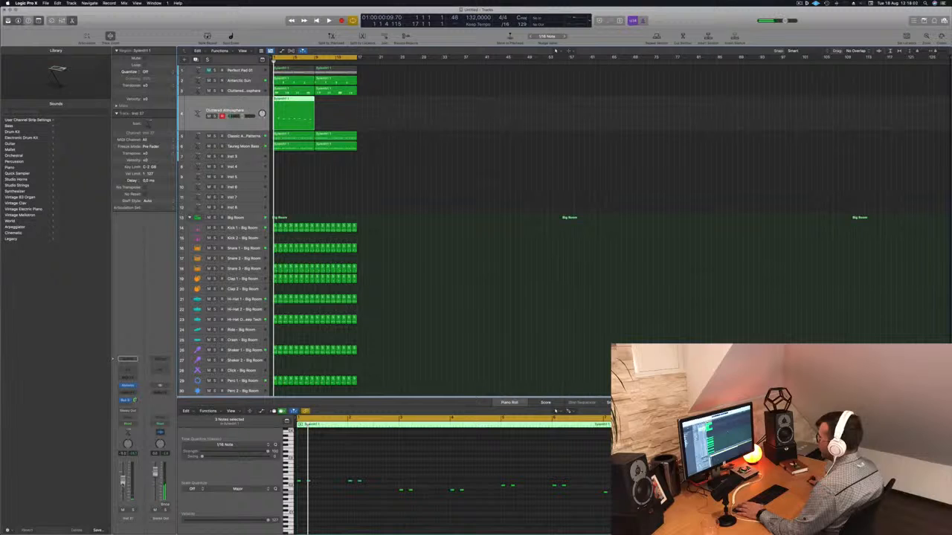
{"action": "left_click", "coordinate": [403, 480]}
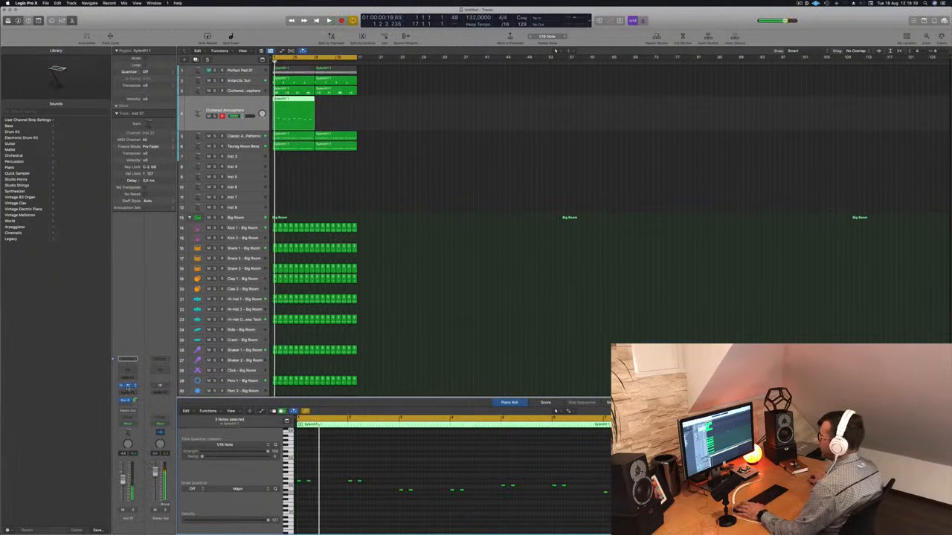
Open the new track's Alchemy plug-in window and browse its preset categories, ending on Bass
{"action": "key", "text": "v"}
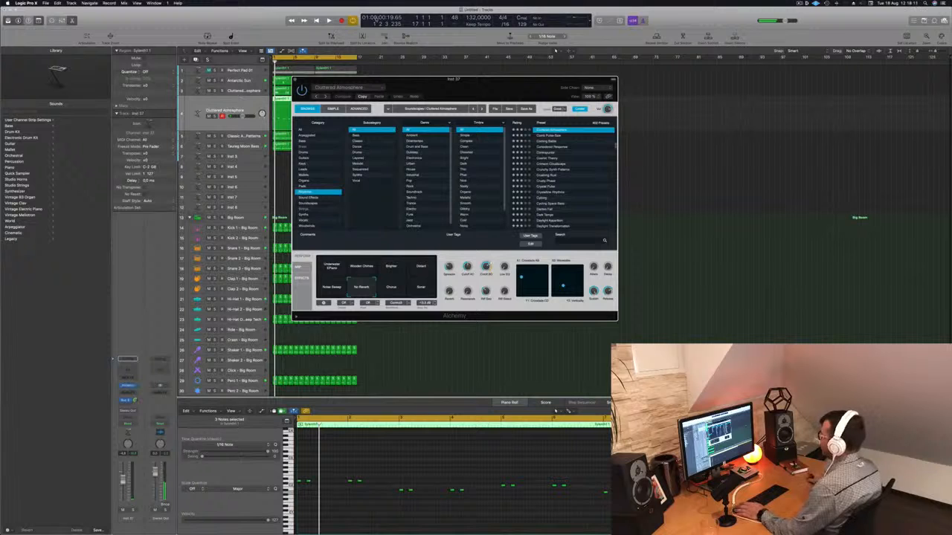
{"action": "left_click_drag", "start_coordinate": [482, 88], "coordinate": [595, 92]}
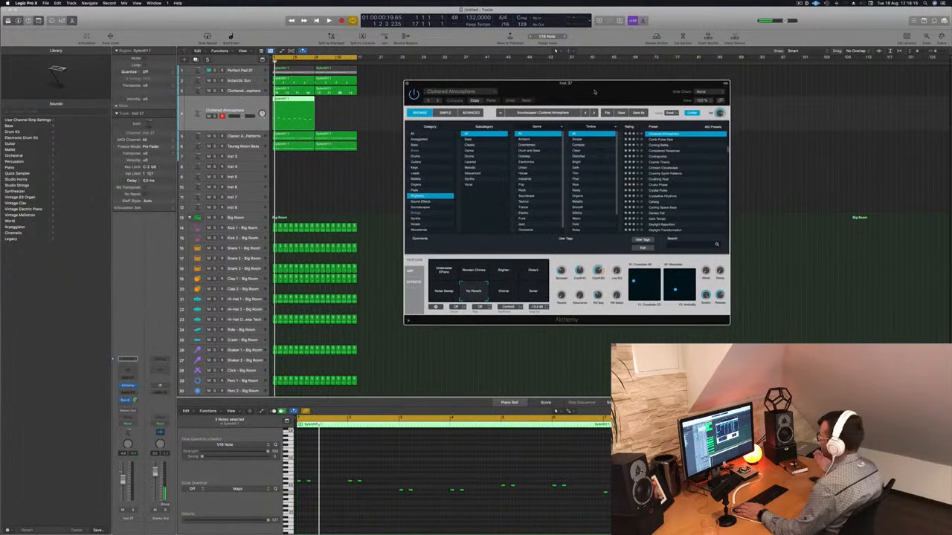
{"action": "left_click", "coordinate": [416, 179]}
{"action": "key", "text": "space"}
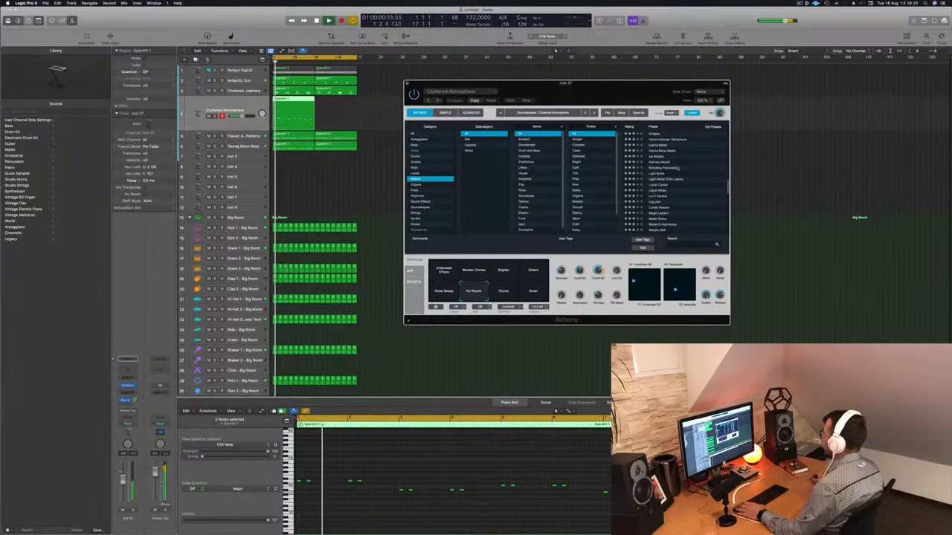
{"action": "left_click", "coordinate": [423, 145]}
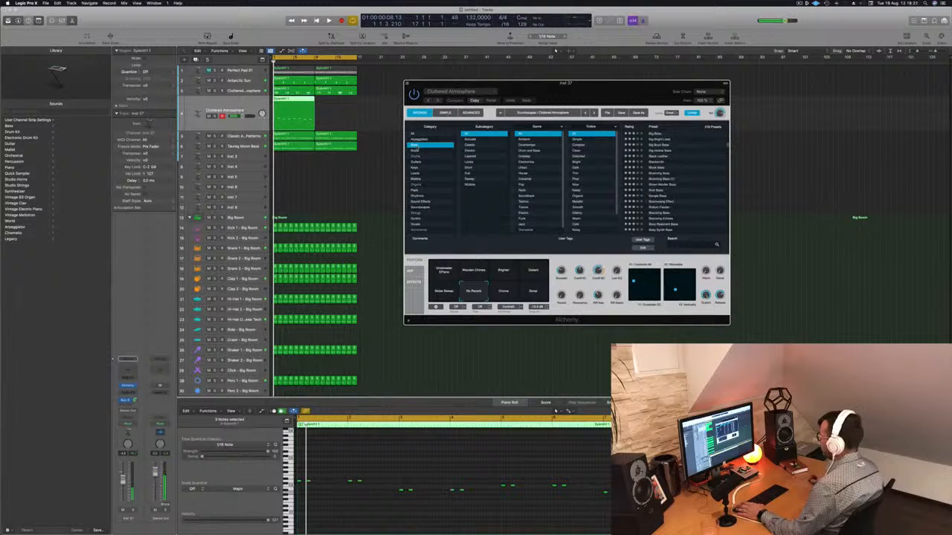
Lengthen the selected notes slightly in the piano roll and close the Alchemy window
{"action": "left_click", "coordinate": [328, 476]}
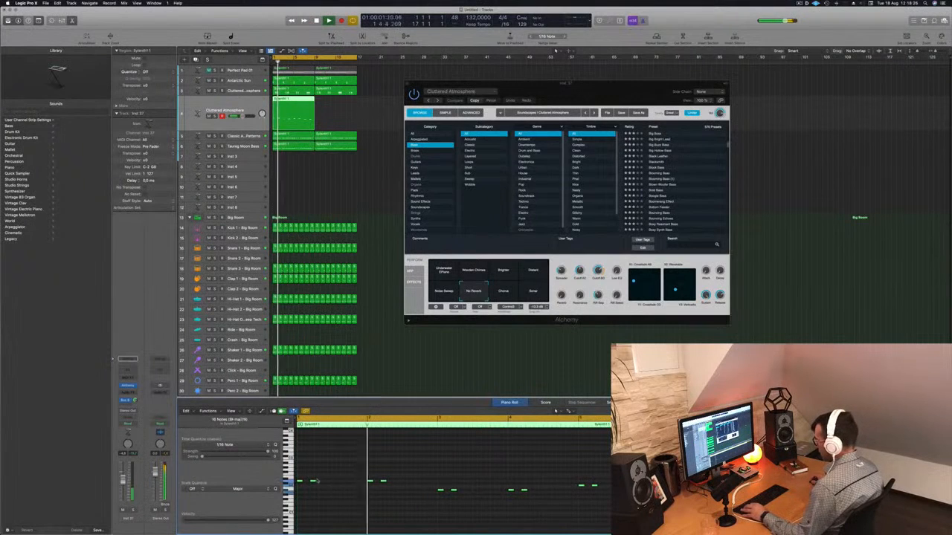
{"action": "left_click_drag", "start_coordinate": [313, 482], "coordinate": [320, 482]}
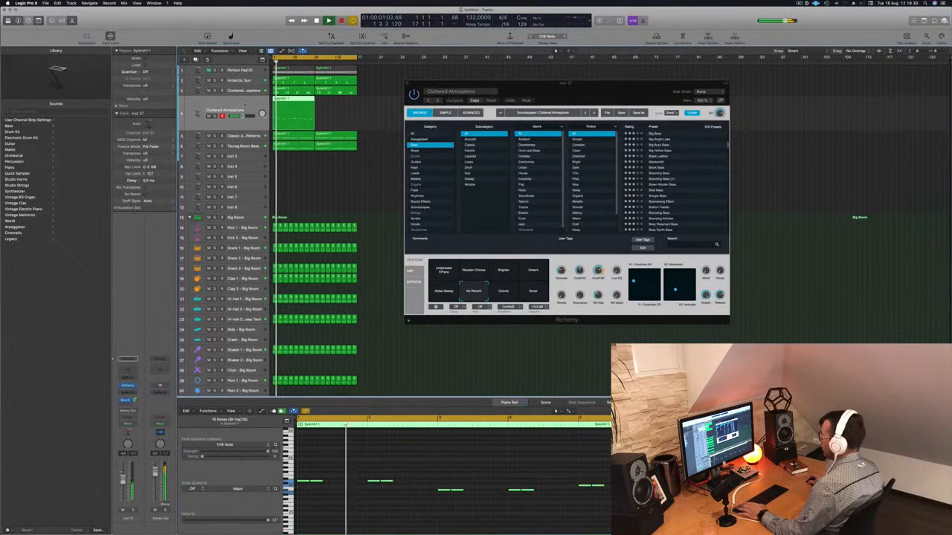
{"action": "key", "text": "super+w"}
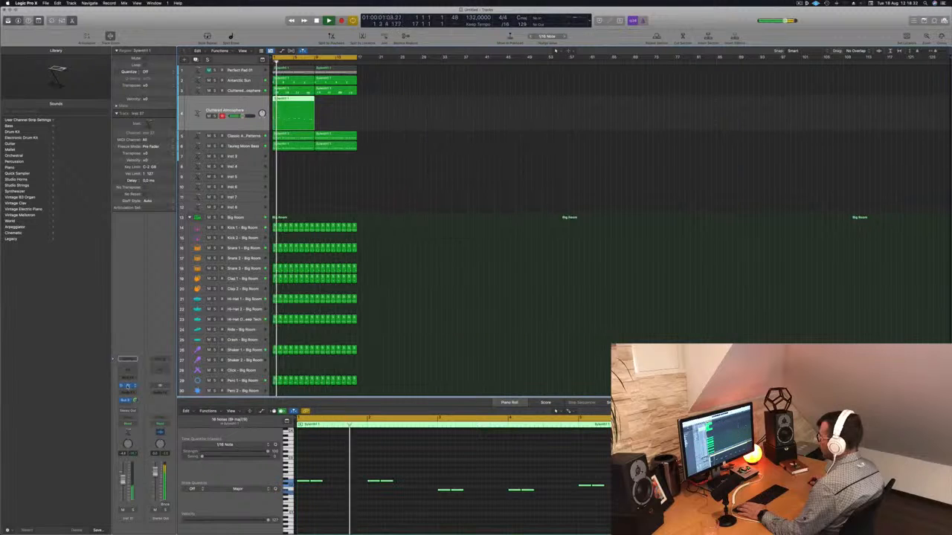
Reopen Alchemy, filter the browser to Brass and load the 80s Fantasy preset
{"action": "key", "text": "v"}
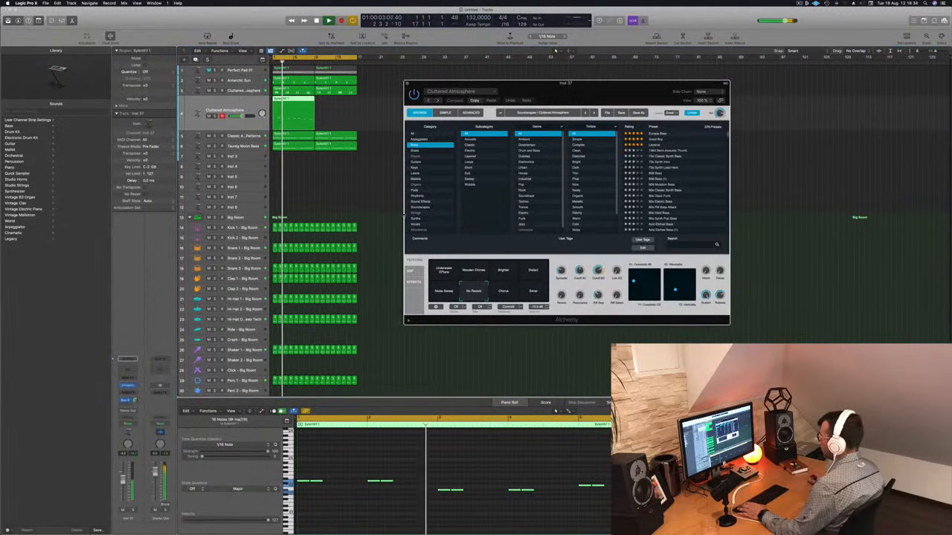
{"action": "left_click", "coordinate": [422, 151]}
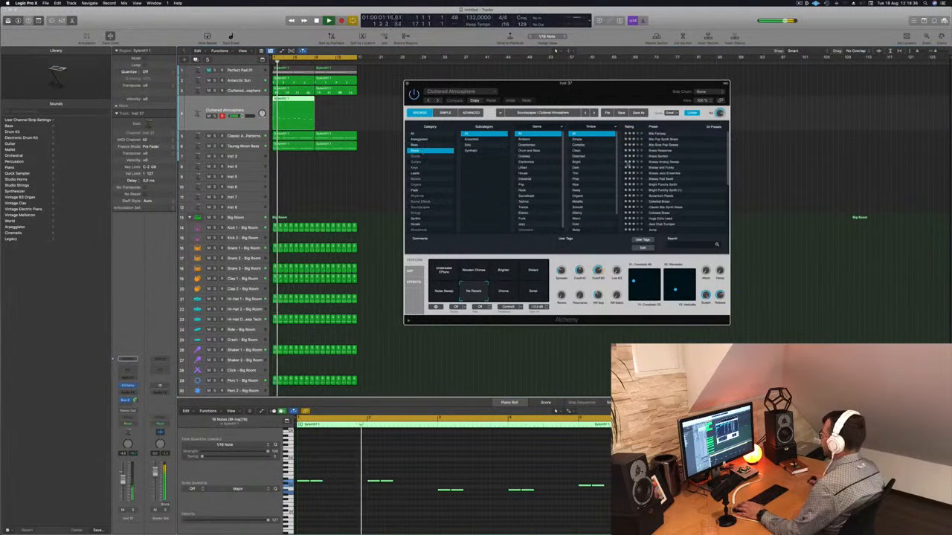
{"action": "left_click", "coordinate": [658, 133]}
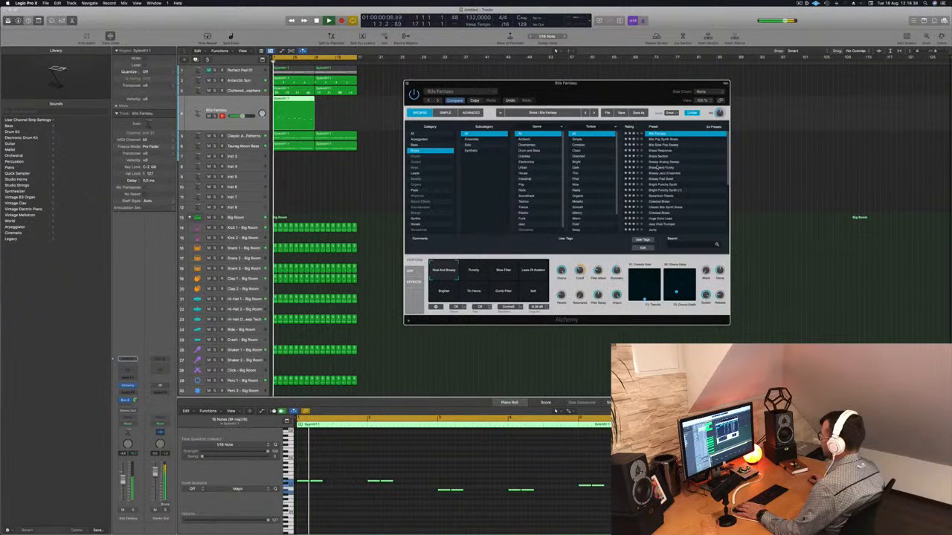
{"action": "left_click_drag", "start_coordinate": [629, 86], "coordinate": [676, 103]}
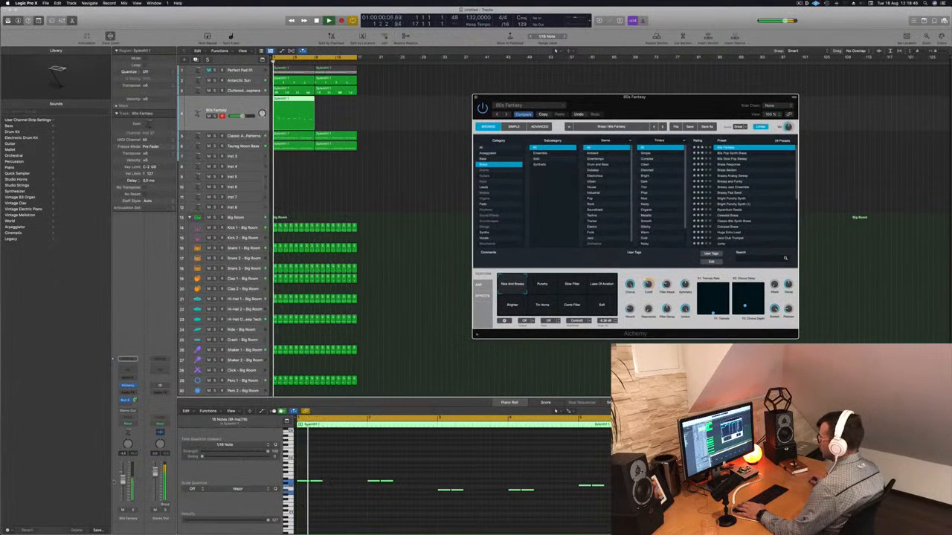
Solo the Antarctic Sun track for comparison and reselect the 80s Fantasy track
{"action": "left_click_drag", "start_coordinate": [242, 116], "coordinate": [240, 116]}
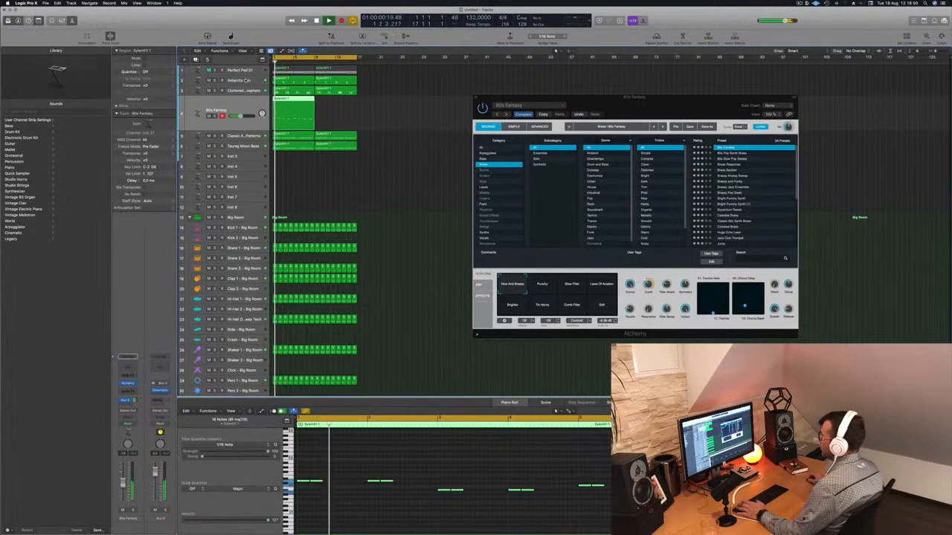
{"action": "left_click", "coordinate": [238, 80]}
{"action": "left_click", "coordinate": [215, 96]}
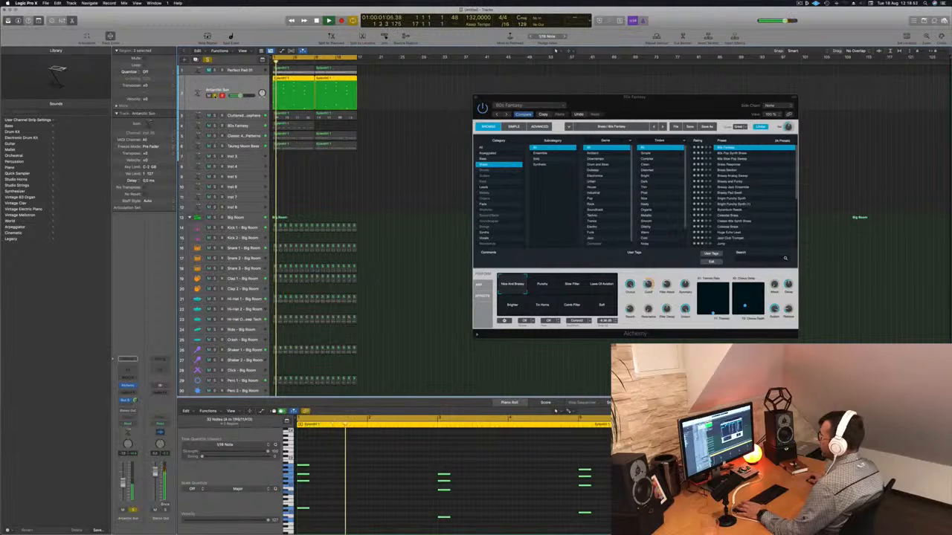
{"action": "key", "text": "s"}
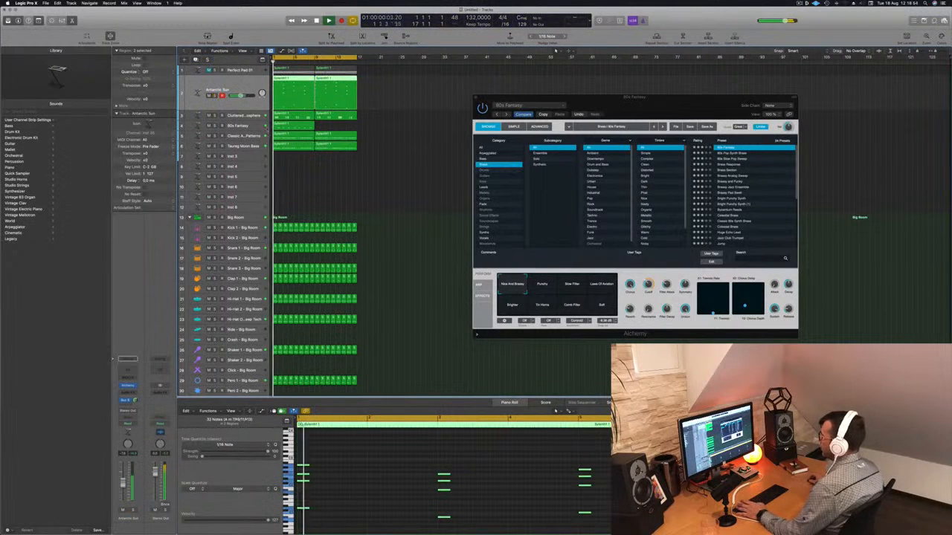
{"action": "key", "text": "Down"}
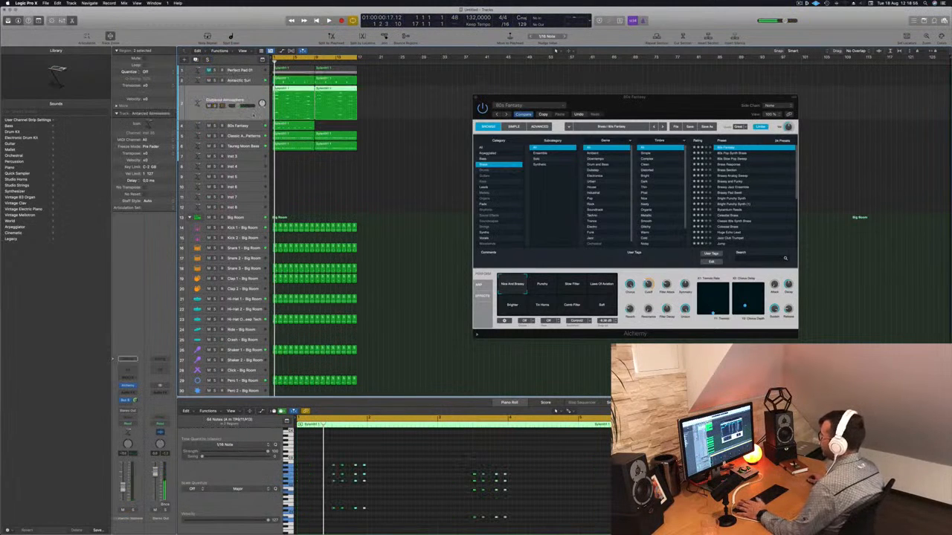
{"action": "key", "text": "Down"}
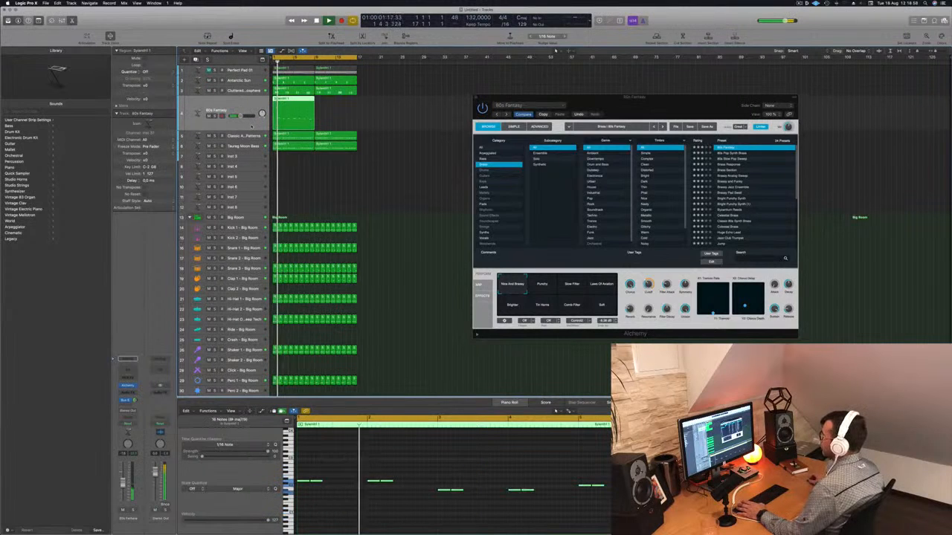
Audition the 80s Fantasy performance pads, finishing on Nice And Breezy, and lower the track's volume slightly
{"action": "left_click_drag", "start_coordinate": [638, 105], "coordinate": [577, 94]}
{"action": "left_click", "coordinate": [482, 279]}
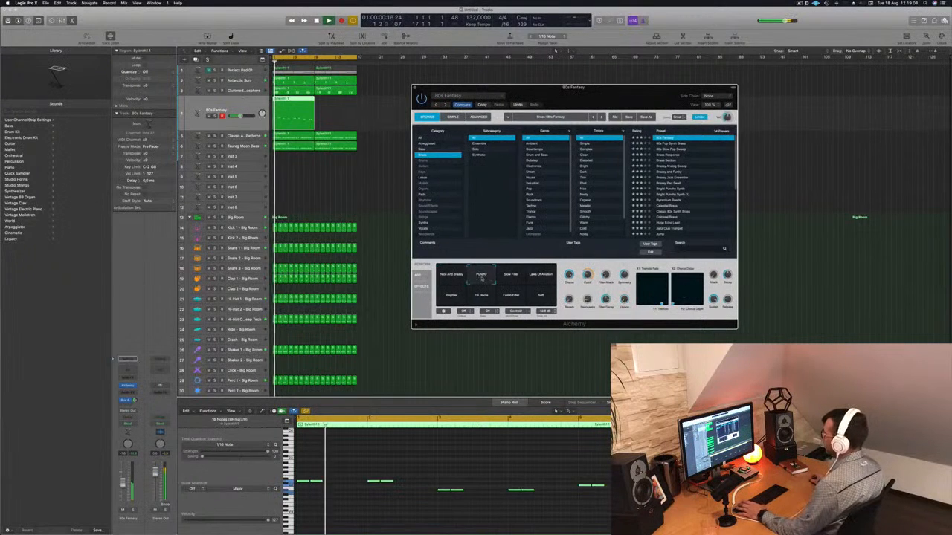
{"action": "left_click", "coordinate": [511, 277]}
{"action": "left_click", "coordinate": [543, 278]}
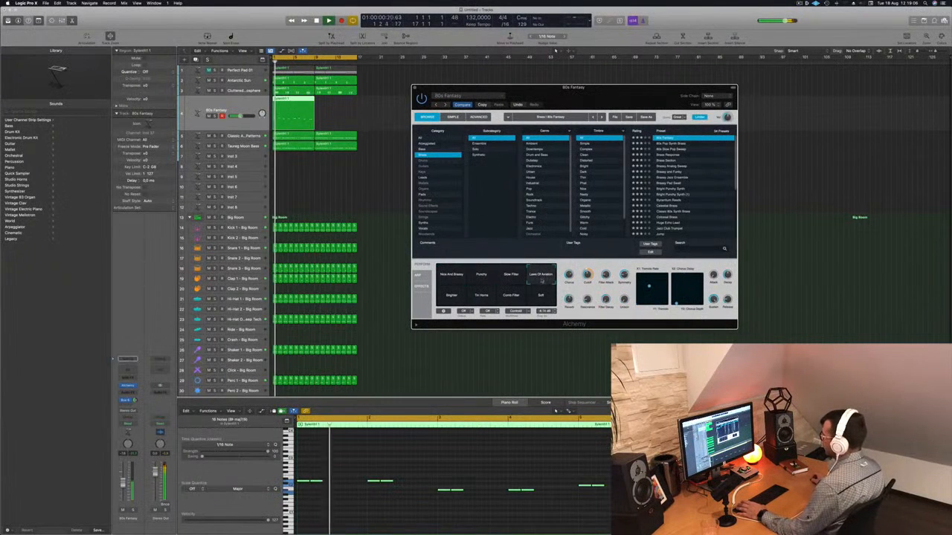
{"action": "left_click", "coordinate": [455, 295]}
{"action": "left_click", "coordinate": [475, 296]}
{"action": "left_click", "coordinate": [520, 297]}
{"action": "left_click", "coordinate": [543, 298]}
{"action": "left_click", "coordinate": [451, 275]}
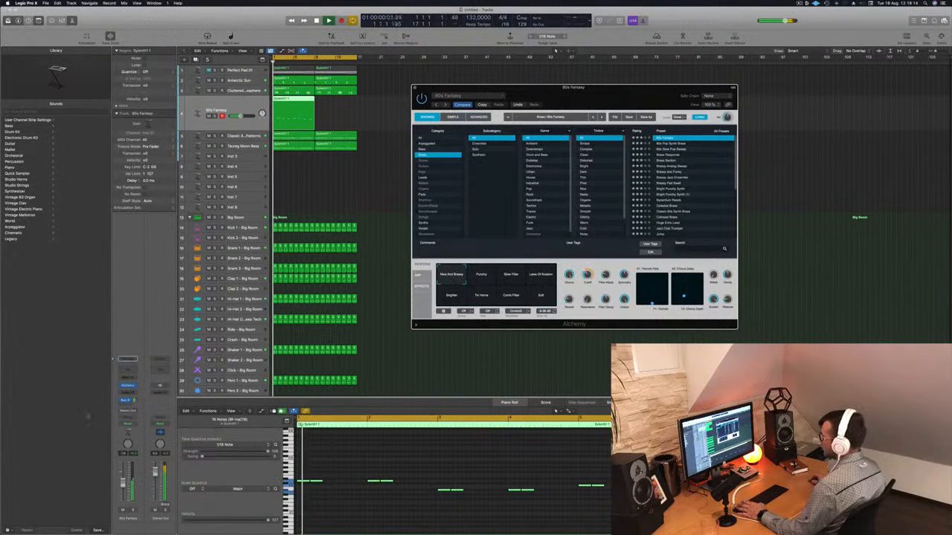
{"action": "left_click_drag", "start_coordinate": [125, 483], "coordinate": [124, 479]}
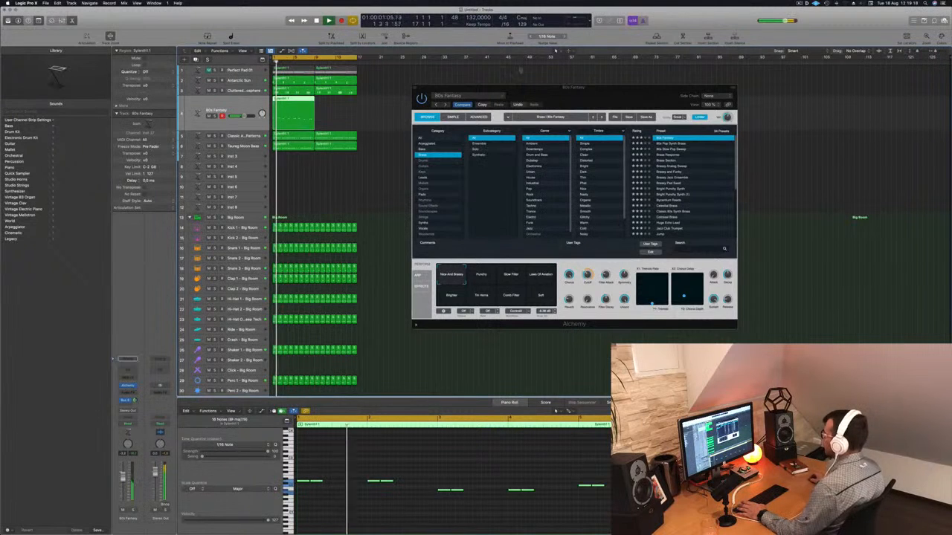
Audition neighbouring presets such as 80s Pop Synth Brass and return to 80s Fantasy
{"action": "left_click_drag", "start_coordinate": [601, 99], "coordinate": [578, 78]}
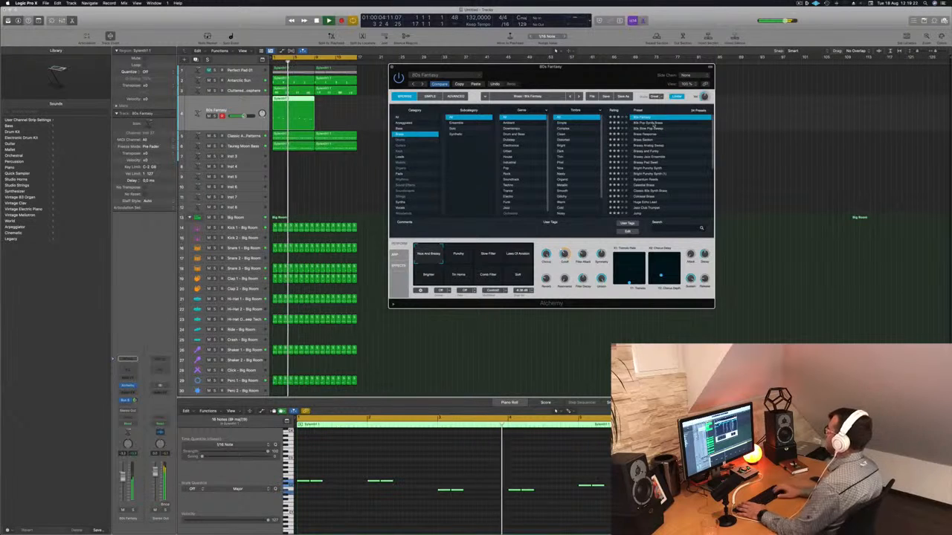
{"action": "left_click", "coordinate": [653, 124]}
{"action": "key", "text": "space"}
{"action": "key", "text": "Down"}
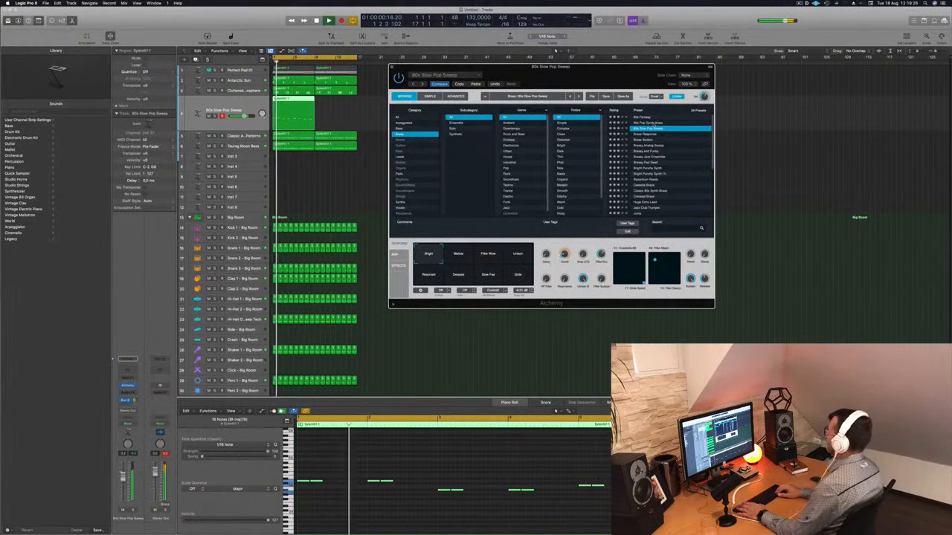
{"action": "key", "text": "Down"}
{"action": "key", "text": "Up"}
{"action": "key", "text": "Up"}
{"action": "key", "text": "Up"}
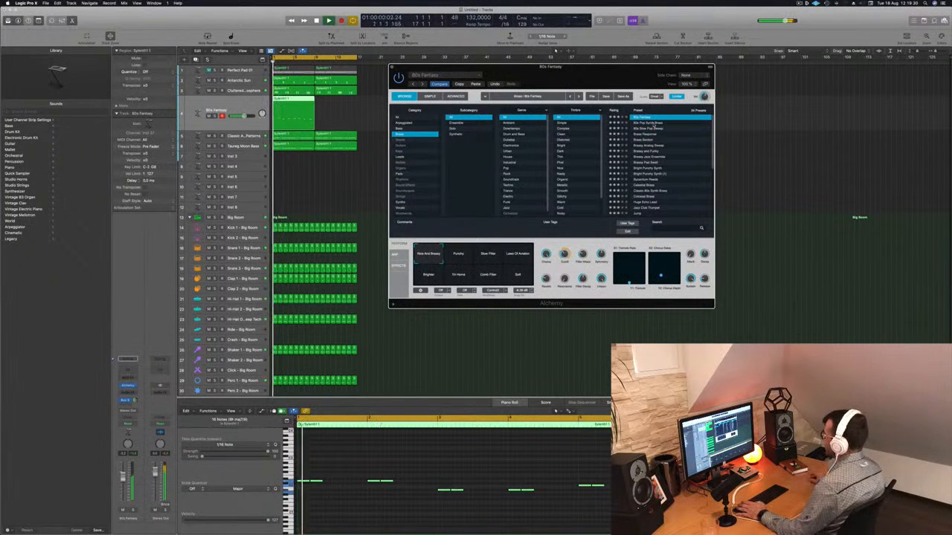
{"action": "left_click_drag", "start_coordinate": [610, 81], "coordinate": [734, 81]}
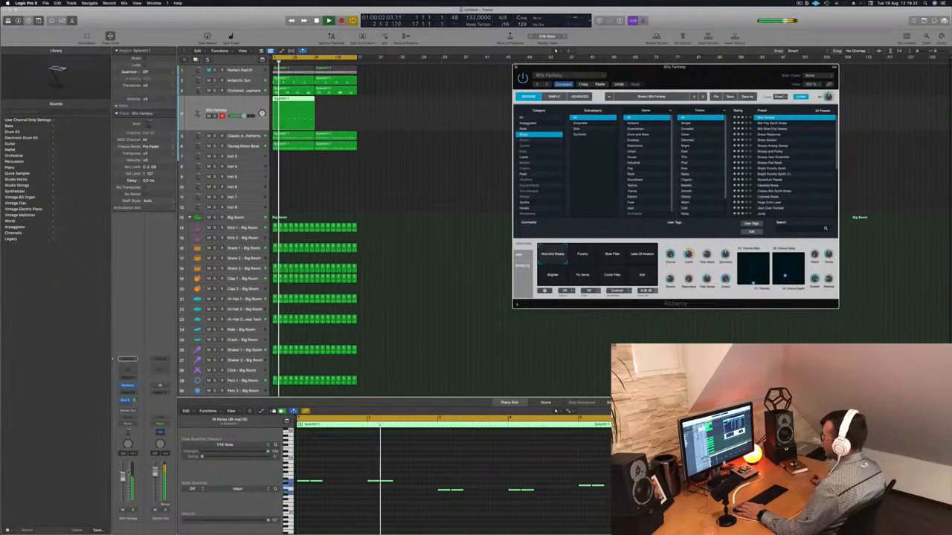
Copy the 80s Fantasy region so it repeats after the first one, and close the plug-in window
{"action": "left_click_drag", "start_coordinate": [244, 116], "coordinate": [239, 116]}
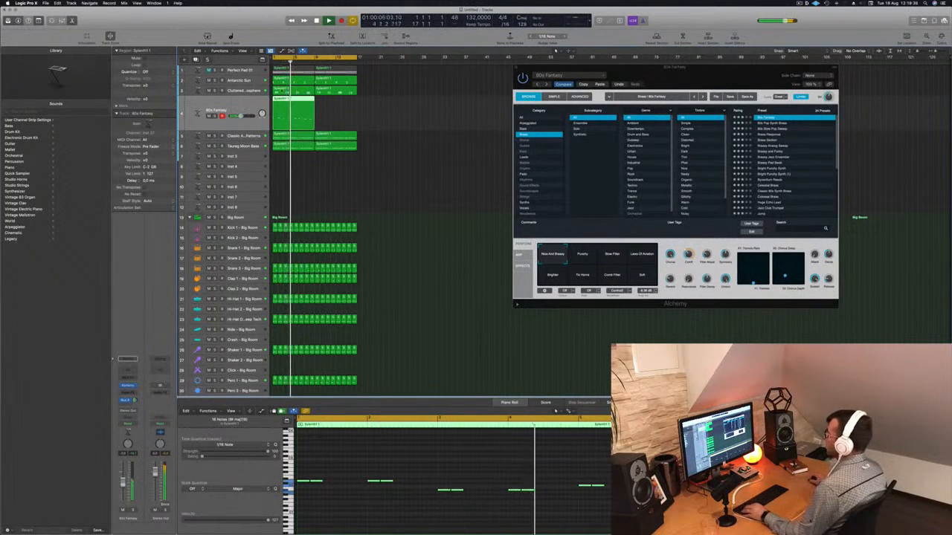
{"action": "left_click_drag", "start_coordinate": [293, 105], "coordinate": [334, 105]}
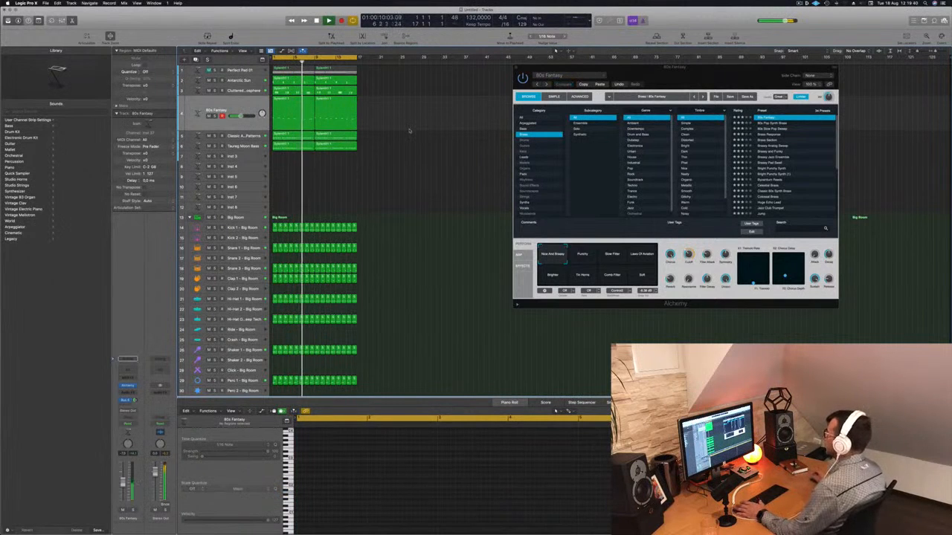
{"action": "left_click_drag", "start_coordinate": [657, 74], "coordinate": [662, 75]}
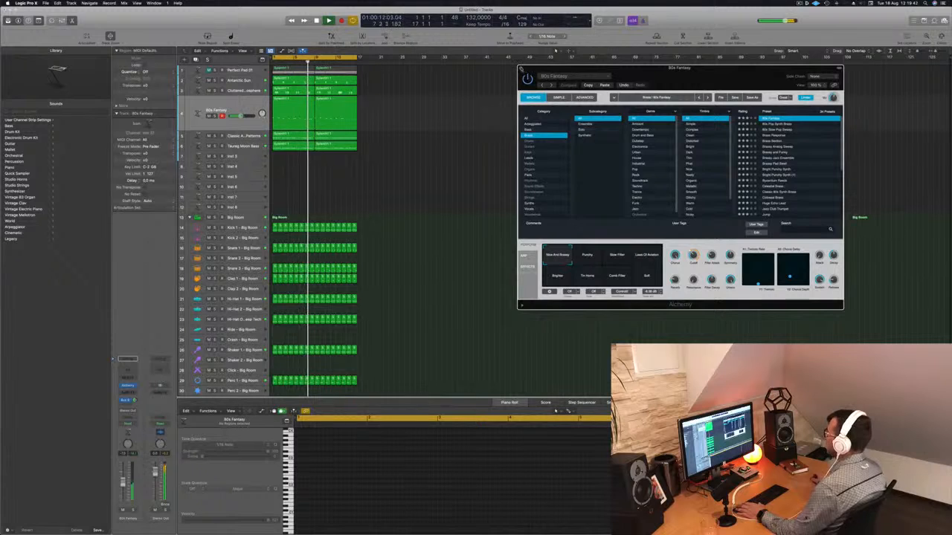
{"action": "key", "text": "super+w"}
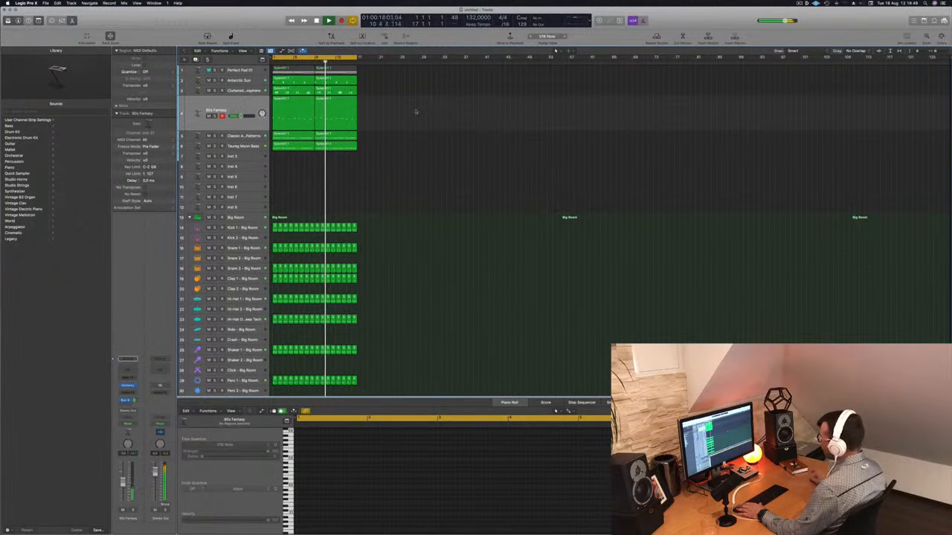
Select the 80s Fantasy regions and route the 80s Fantasy track's output to a bus
{"action": "left_click", "coordinate": [217, 126]}
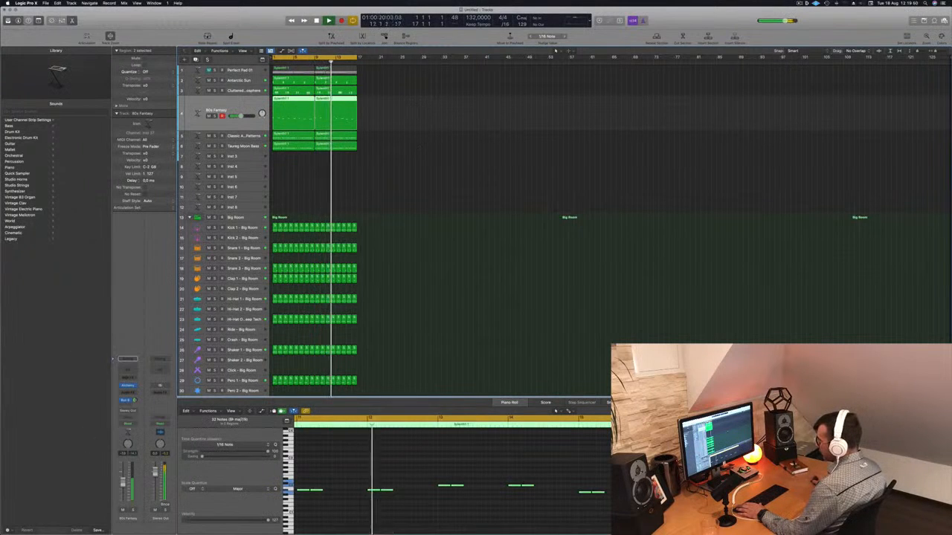
{"action": "left_click", "coordinate": [128, 410]}
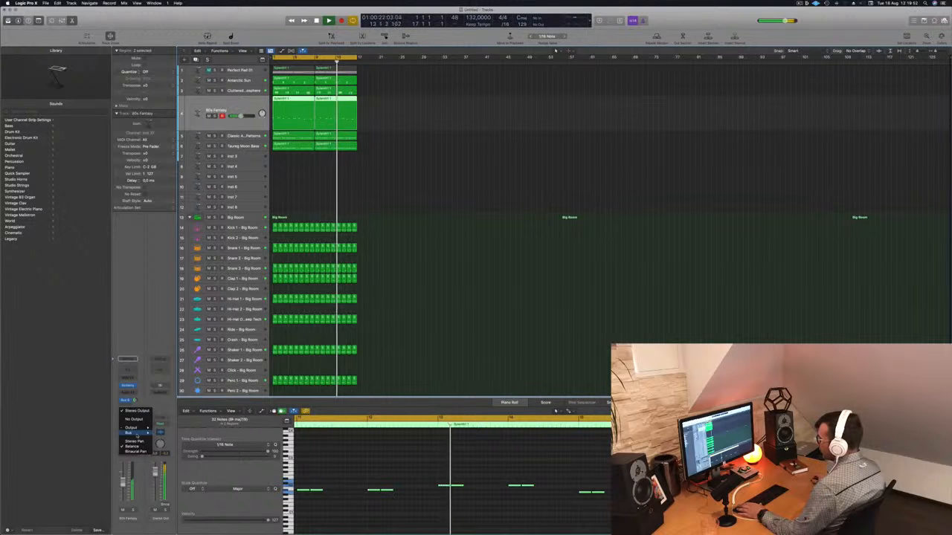
{"action": "mouse_move", "coordinate": [136, 436]}
{"action": "left_click", "coordinate": [172, 353]}
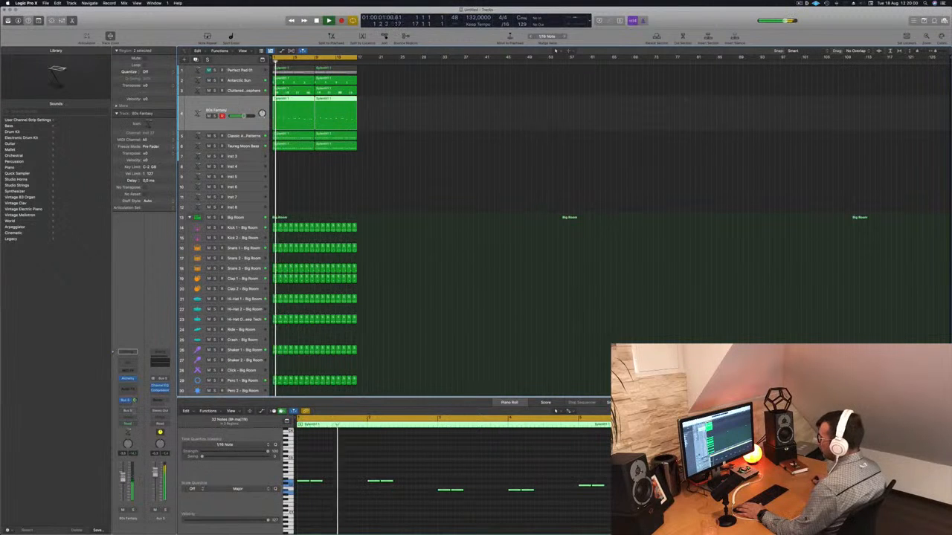
{"action": "left_click", "coordinate": [125, 400]}
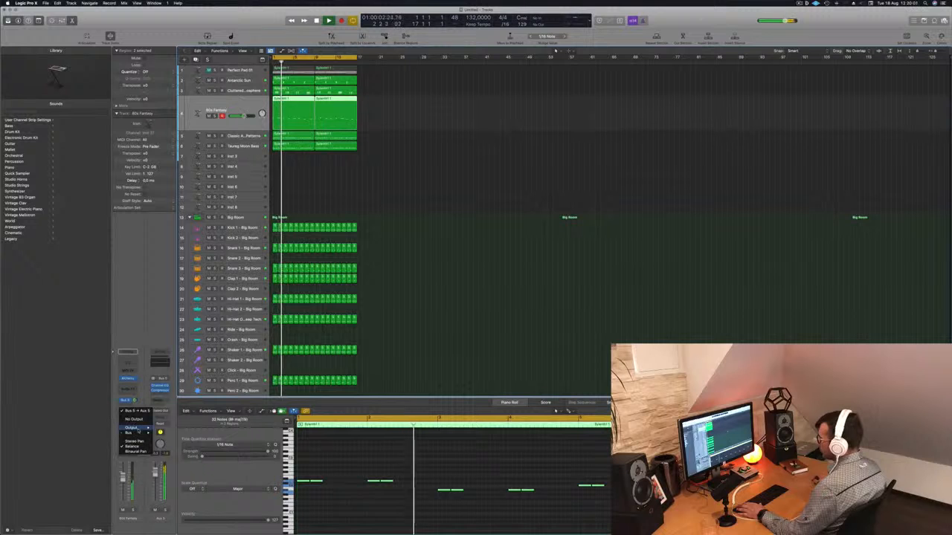
{"action": "mouse_move", "coordinate": [138, 433]}
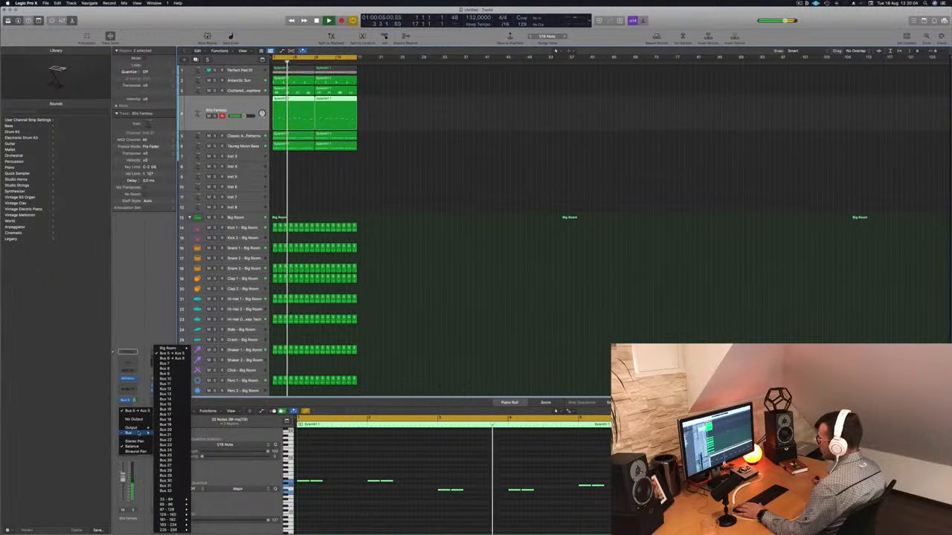
{"action": "left_click", "coordinate": [166, 428]}
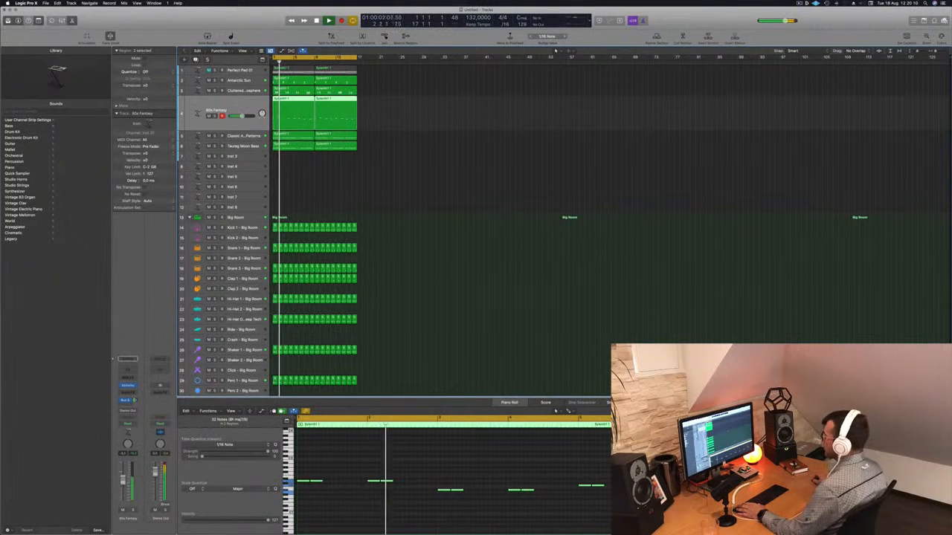
Duplicate the Perfect Pad 01 track, copy its regions onto the new track and unmute them
{"action": "left_click", "coordinate": [401, 170]}
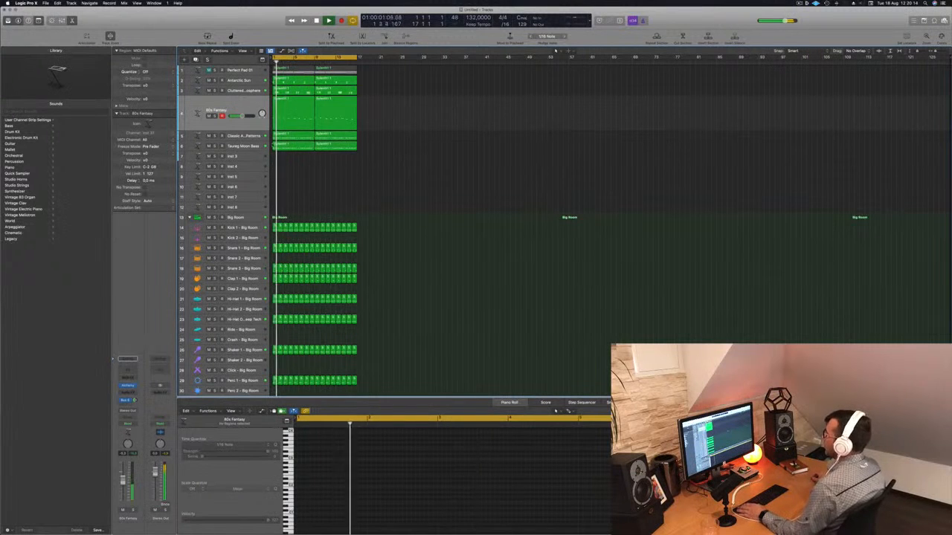
{"action": "left_click", "coordinate": [235, 105]}
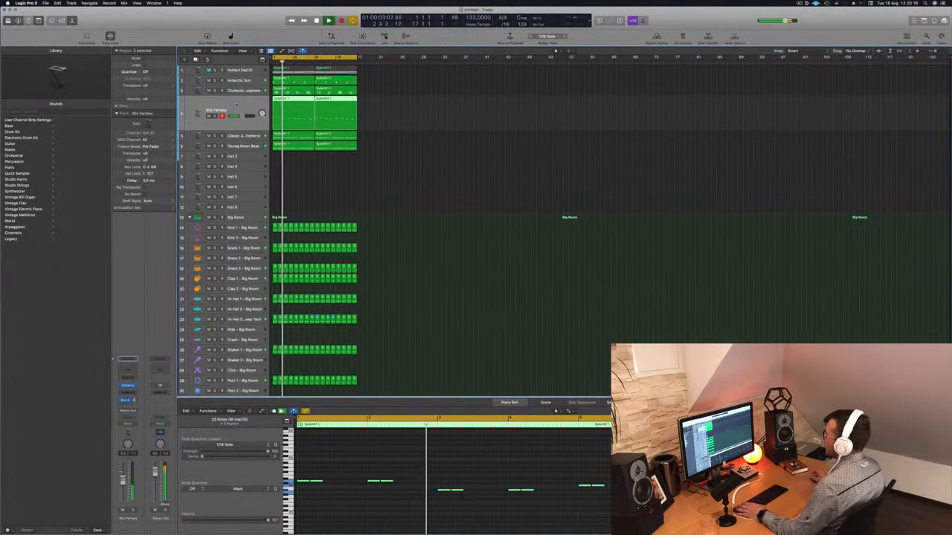
{"action": "left_click", "coordinate": [246, 70]}
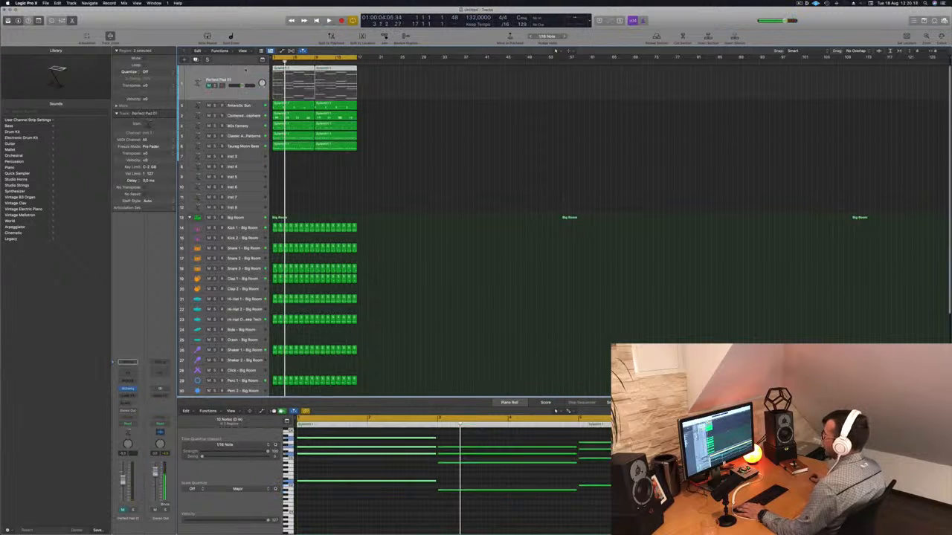
{"action": "key", "text": "super+d"}
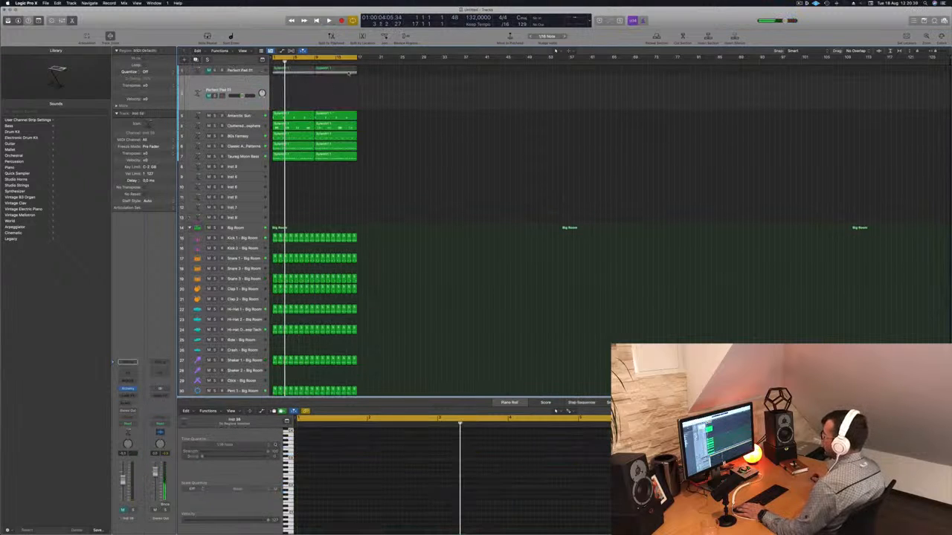
{"action": "left_click_drag", "start_coordinate": [363, 70], "coordinate": [295, 91]}
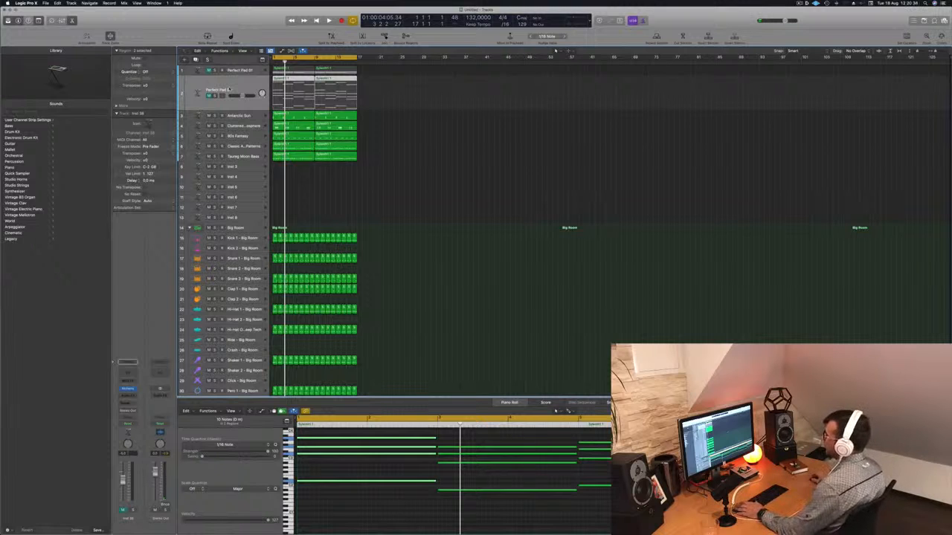
{"action": "key", "text": "m"}
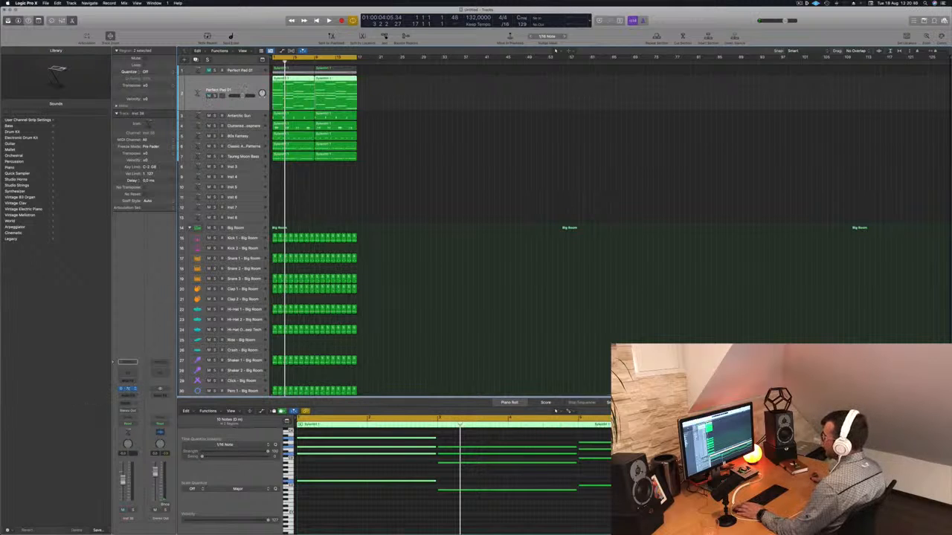
Open the new track's Alchemy plug-in, load the Arpeggiated preset 1970s Analog Arp, and start playback
{"action": "key", "text": "v"}
{"action": "left_click_drag", "start_coordinate": [481, 93], "coordinate": [537, 109]}
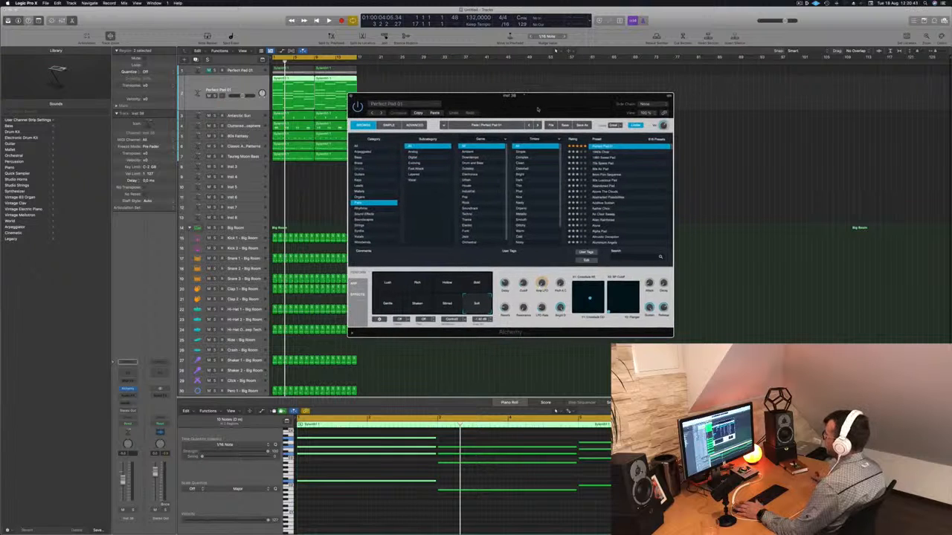
{"action": "left_click", "coordinate": [367, 152]}
{"action": "scroll", "coordinate": [626, 152], "scroll_direction": "up", "scroll_amount": 1}
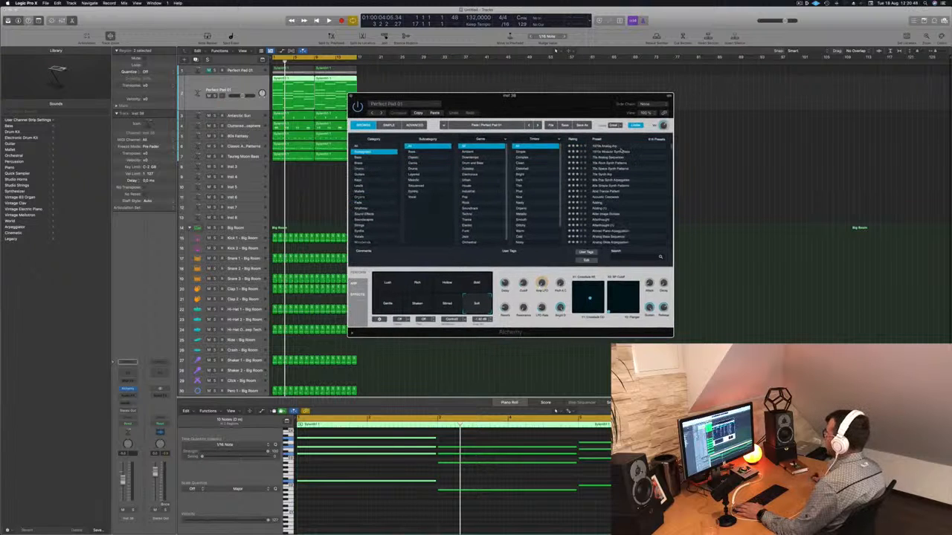
{"action": "left_click", "coordinate": [611, 146]}
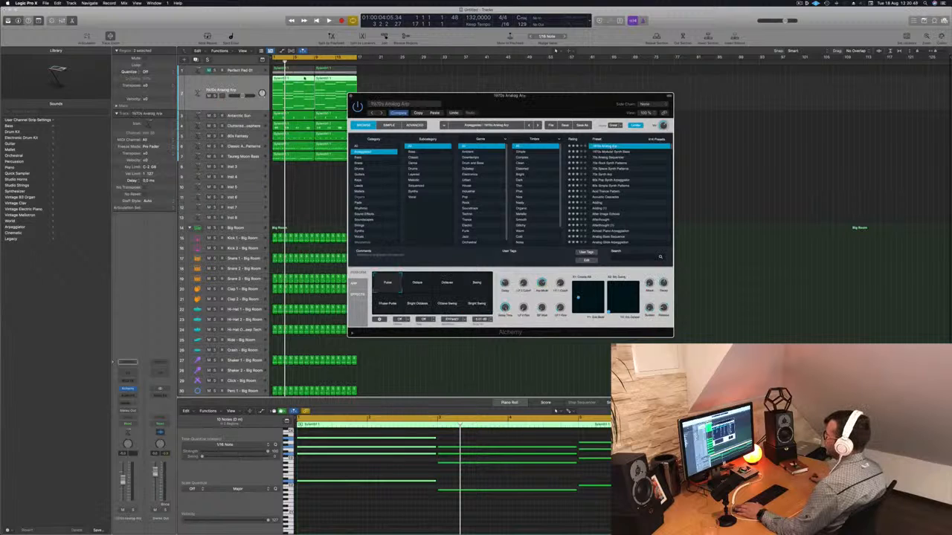
{"action": "left_click", "coordinate": [238, 86]}
{"action": "key", "text": "space"}
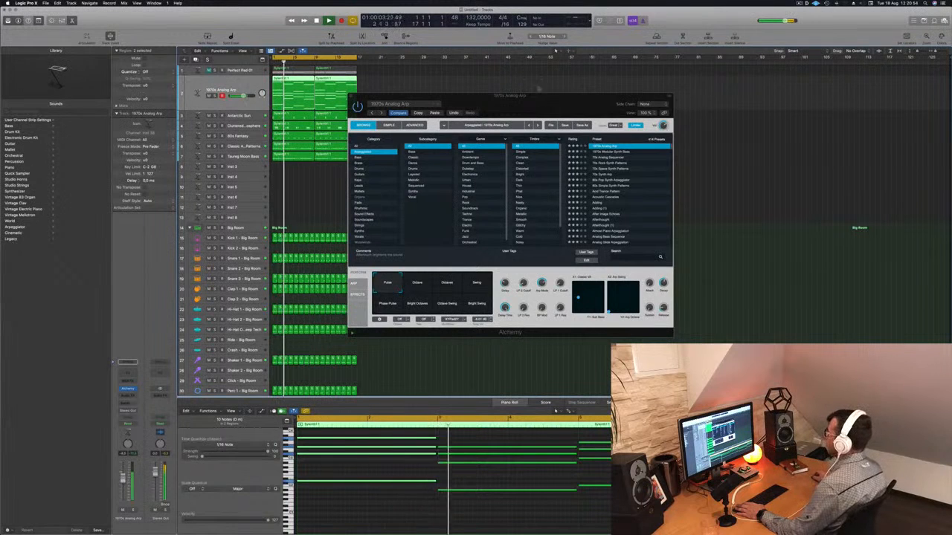
Reposition the plug-in window and raise the arp's filter cutoff knob slightly
{"action": "left_click_drag", "start_coordinate": [552, 106], "coordinate": [575, 101]}
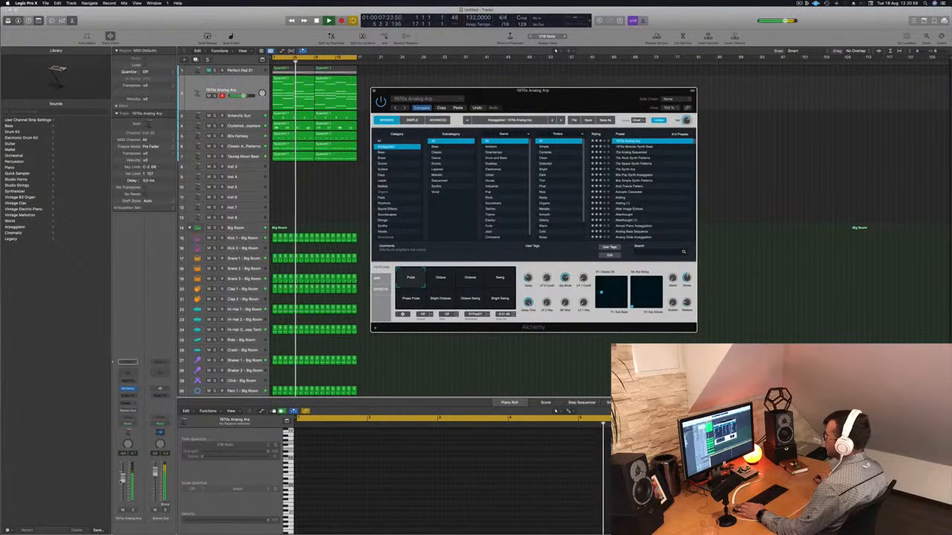
{"action": "left_click", "coordinate": [521, 362]}
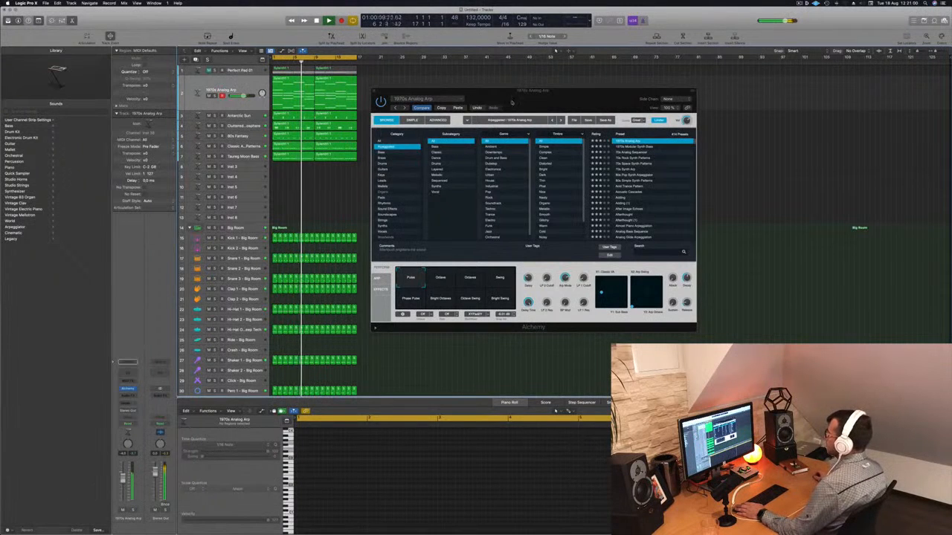
{"action": "left_click_drag", "start_coordinate": [503, 103], "coordinate": [519, 98]}
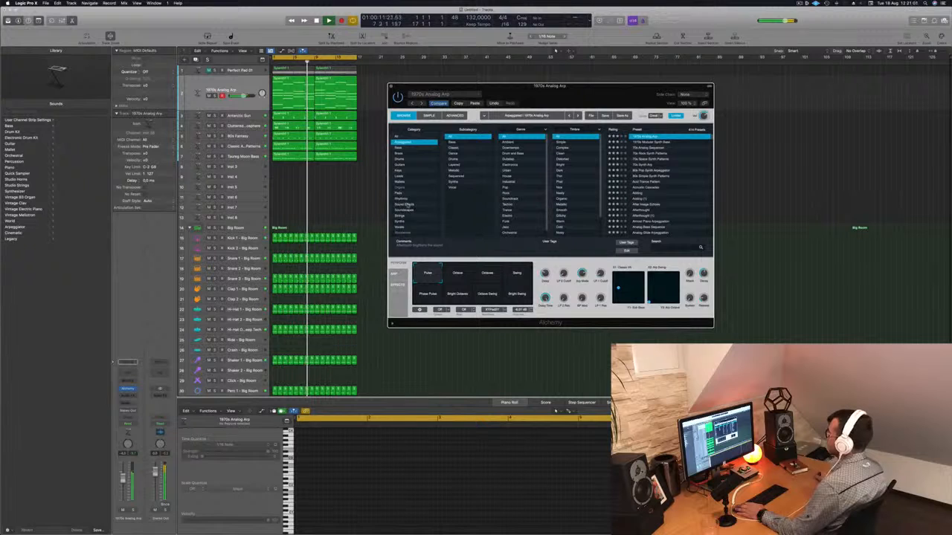
{"action": "left_click", "coordinate": [476, 341]}
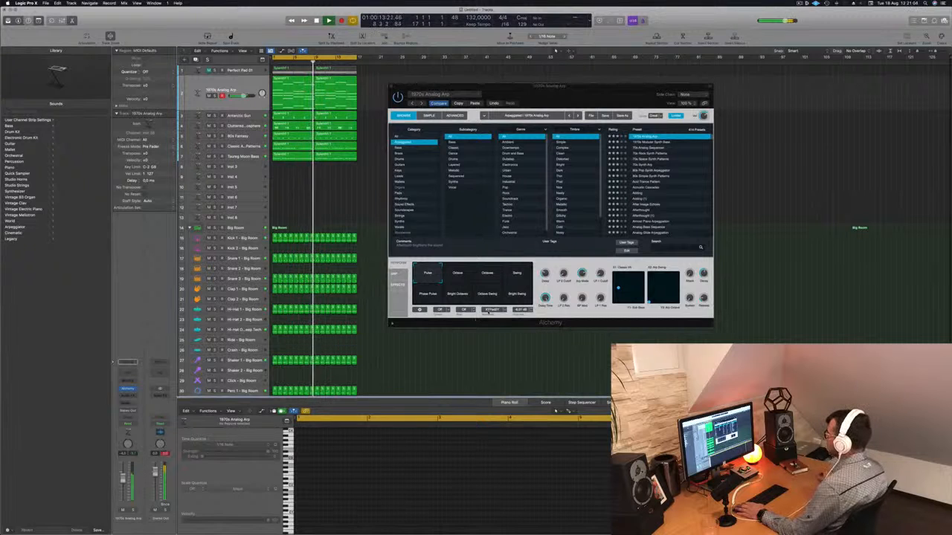
{"action": "left_click_drag", "start_coordinate": [565, 273], "coordinate": [568, 258]}
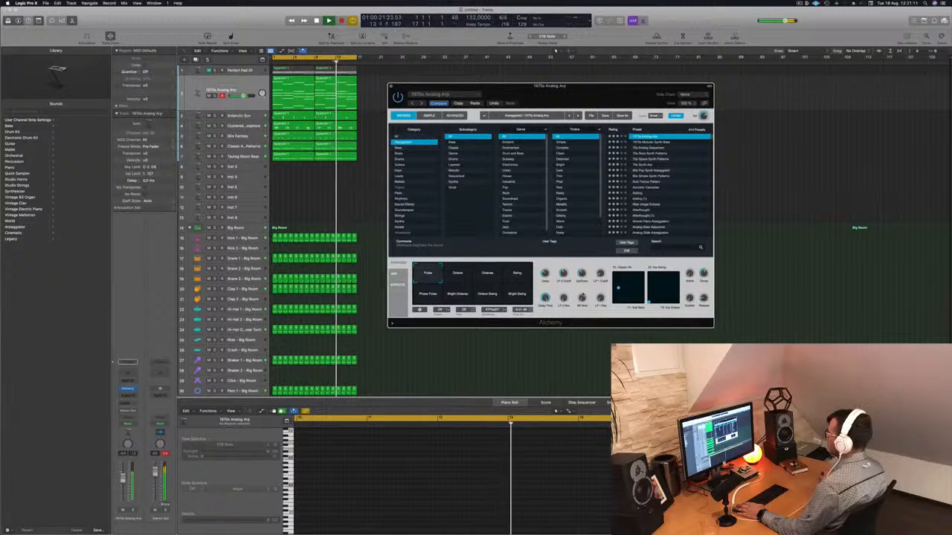
Switch to the 1970s Modular Synth Bass preset and audition its Sequence 3, Sequence 4, Glide 1 and Glide 2 pads
{"action": "left_click", "coordinate": [649, 142]}
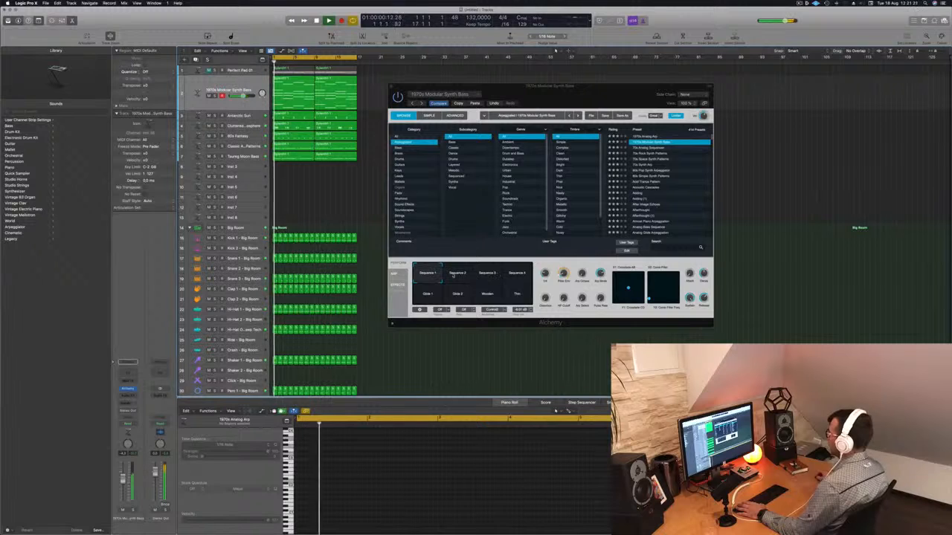
{"action": "left_click", "coordinate": [488, 273]}
{"action": "left_click", "coordinate": [518, 273]}
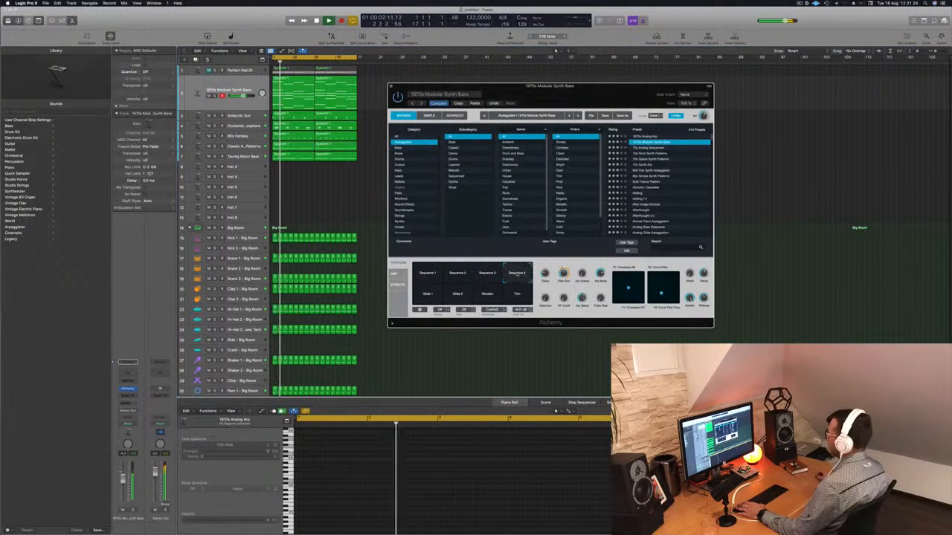
{"action": "left_click", "coordinate": [426, 296]}
{"action": "left_click", "coordinate": [458, 295]}
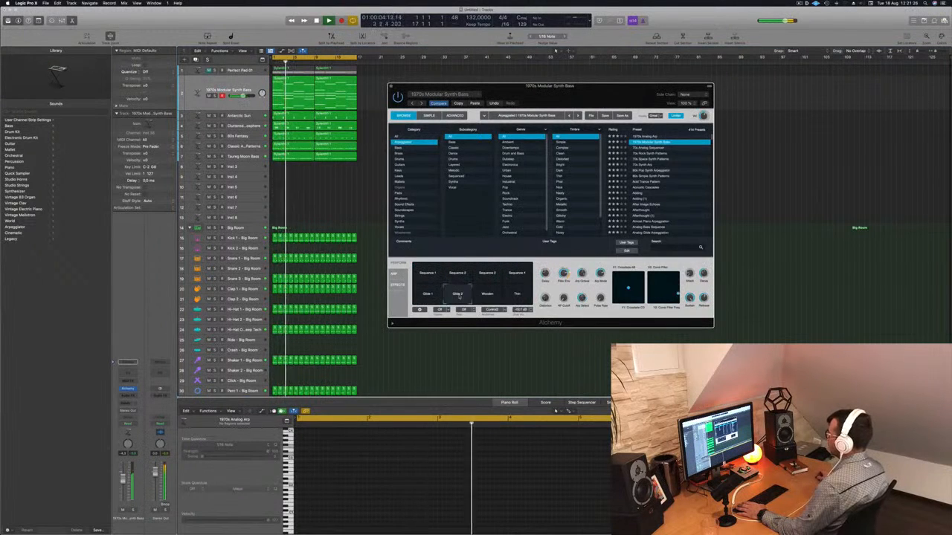
Switch to the 70s Analog Sequencer preset and audition its Fast Octaves, Effected Octaves and Dark Swirls pads
{"action": "left_click", "coordinate": [641, 148]}
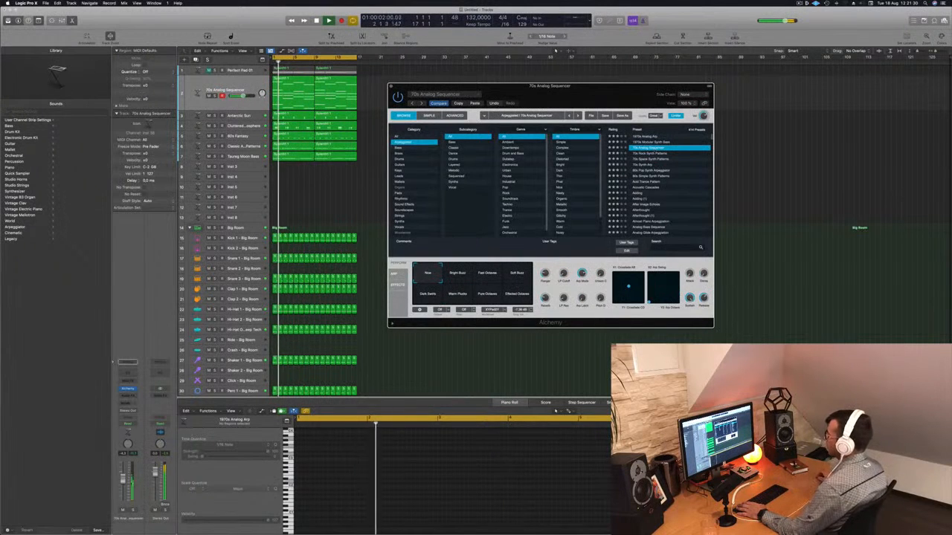
{"action": "left_click", "coordinate": [555, 49]}
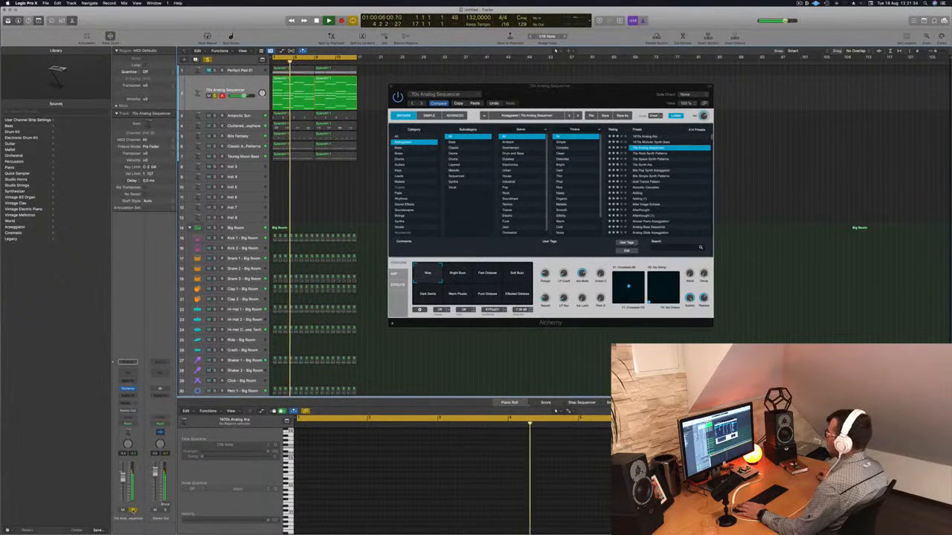
{"action": "left_click", "coordinate": [485, 275]}
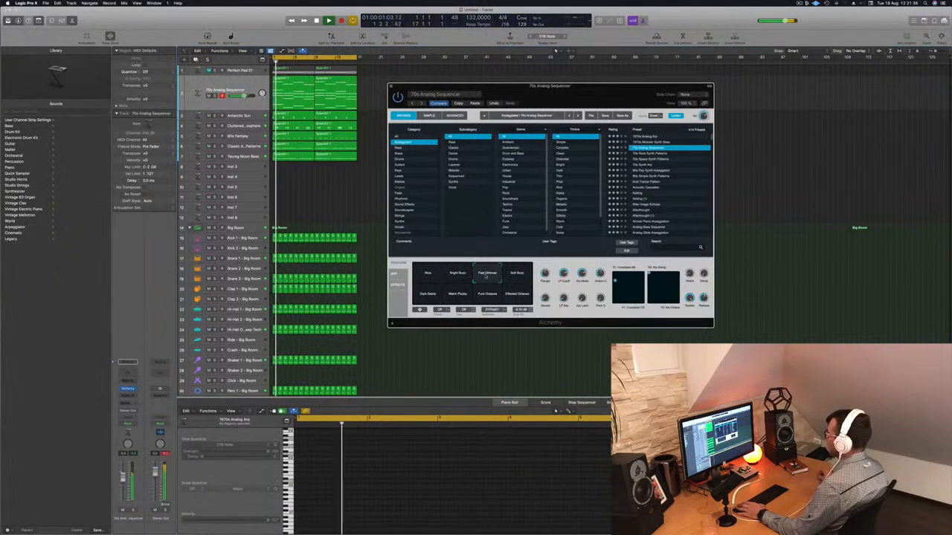
{"action": "left_click", "coordinate": [513, 292]}
{"action": "left_click", "coordinate": [427, 294]}
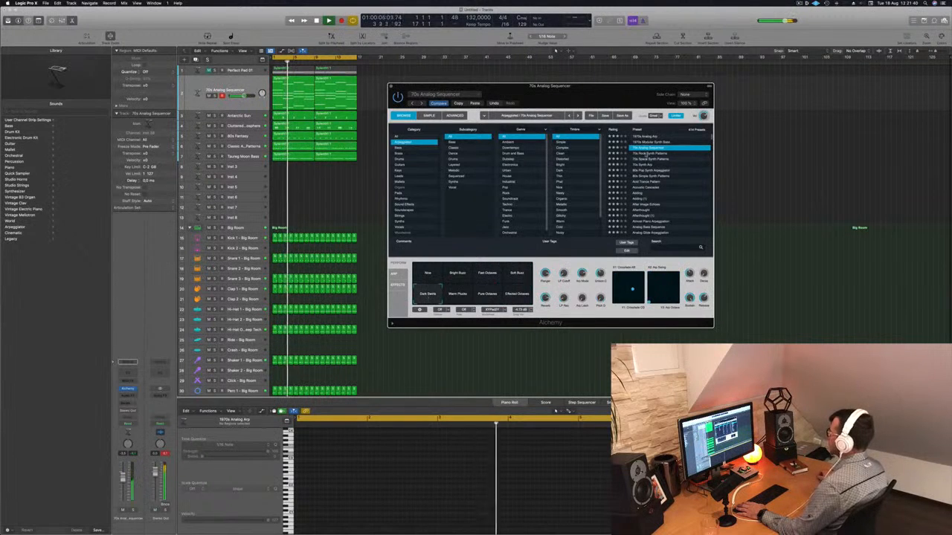
Step through arpeggiated presets from 70s Rock Synth Patterns to 80s Pop Synth Arpeggiator, ending on Acid Trance Pattern
{"action": "key", "text": "Down"}
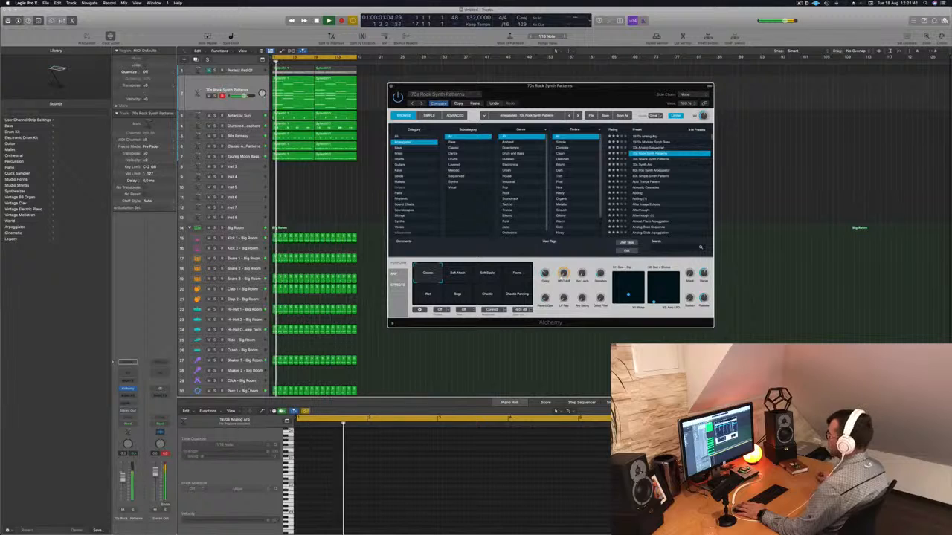
{"action": "left_click", "coordinate": [419, 354]}
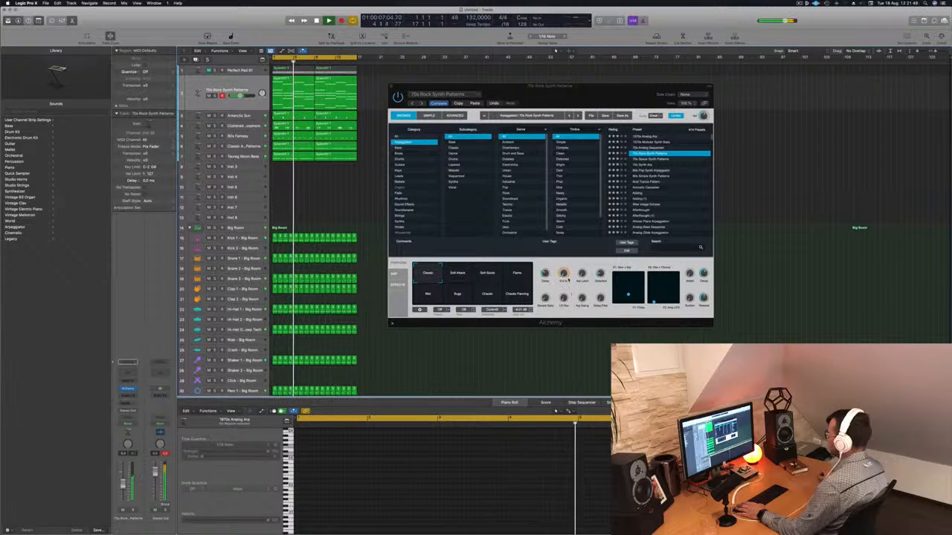
{"action": "left_click", "coordinate": [581, 264]}
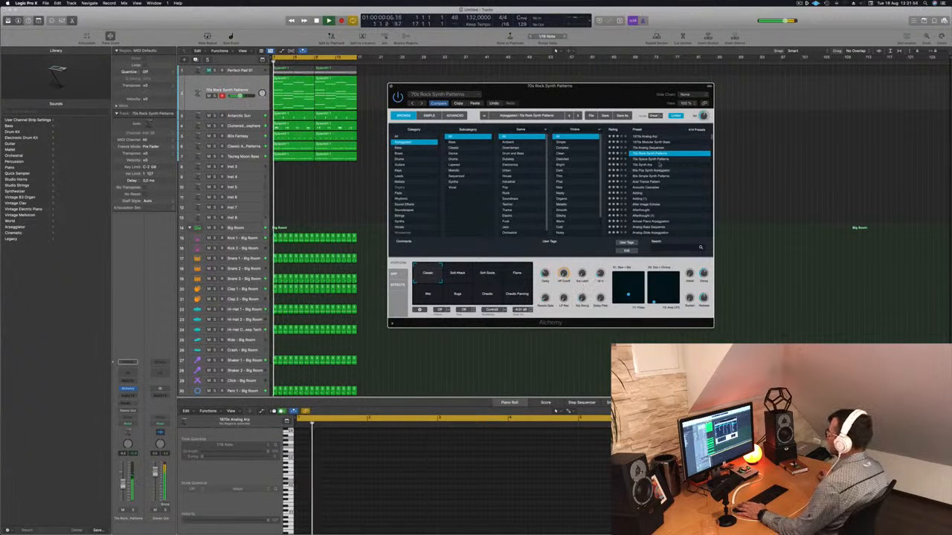
{"action": "left_click", "coordinate": [657, 159]}
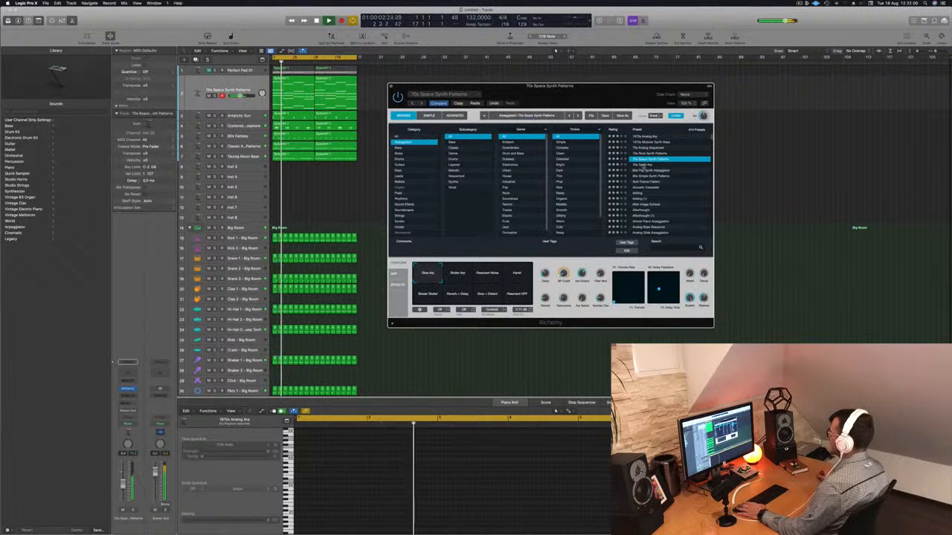
{"action": "left_click", "coordinate": [646, 164]}
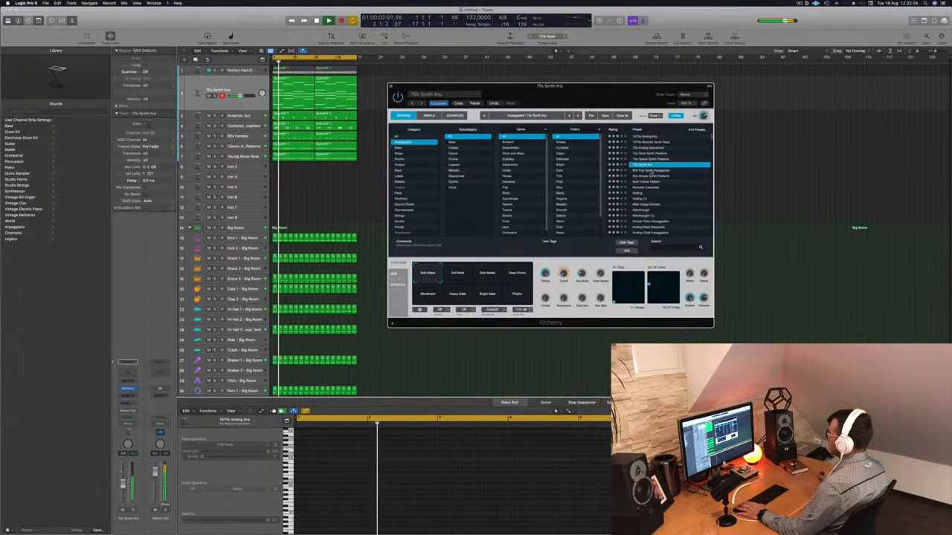
{"action": "left_click", "coordinate": [651, 170]}
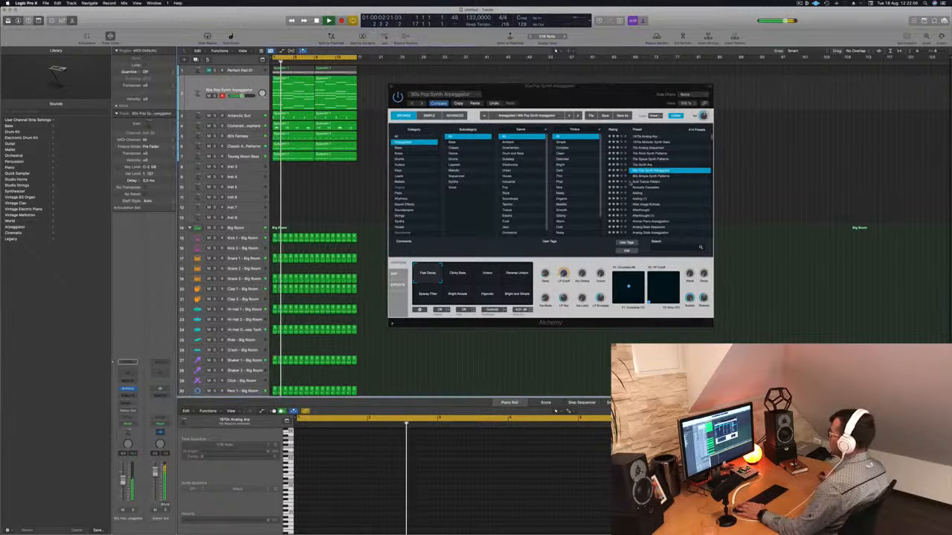
{"action": "left_click", "coordinate": [657, 182]}
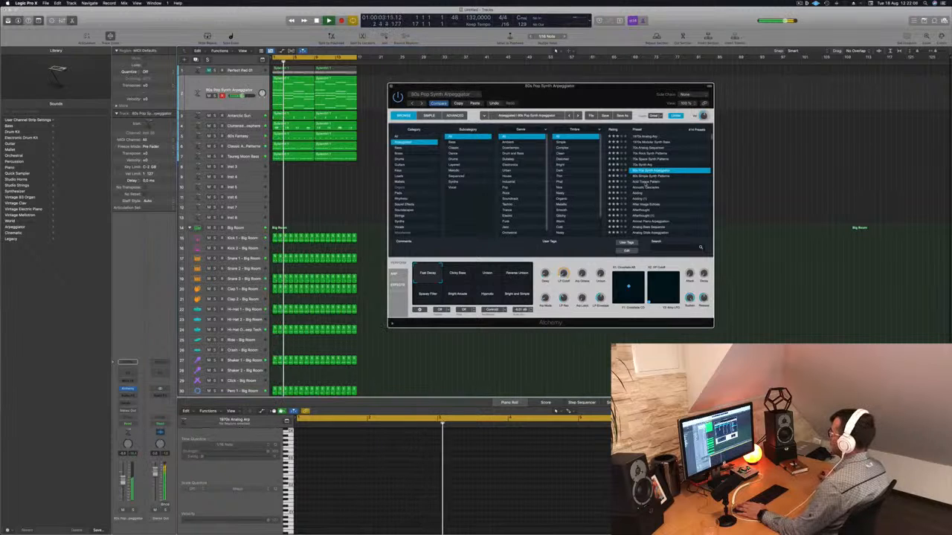
Switch to the Acoustic Cascades preset and audition its eight pads, from Sweet Arp & Pad to Warm Pad
{"action": "left_click", "coordinate": [647, 188]}
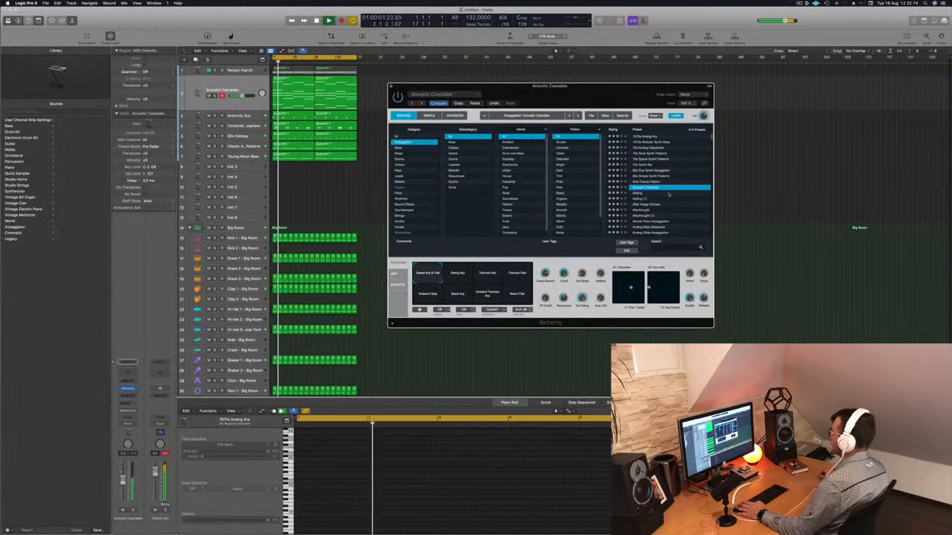
{"action": "left_click", "coordinate": [375, 295]}
{"action": "left_click", "coordinate": [468, 278]}
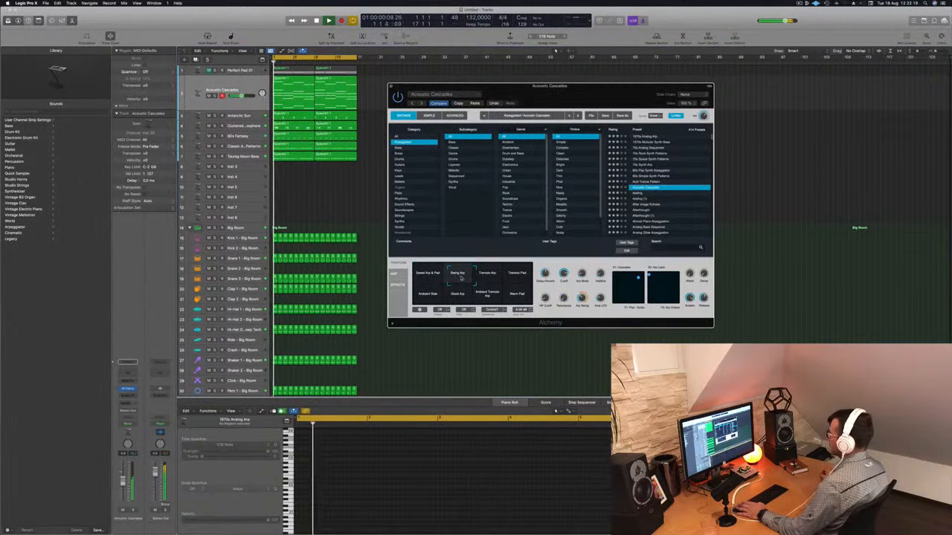
{"action": "left_click", "coordinate": [487, 273]}
{"action": "left_click", "coordinate": [517, 272]}
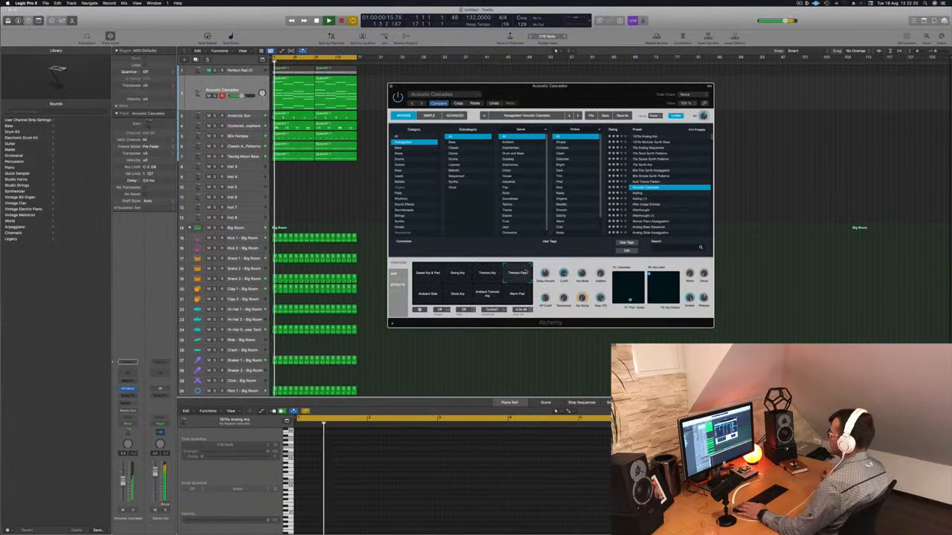
{"action": "left_click", "coordinate": [428, 294]}
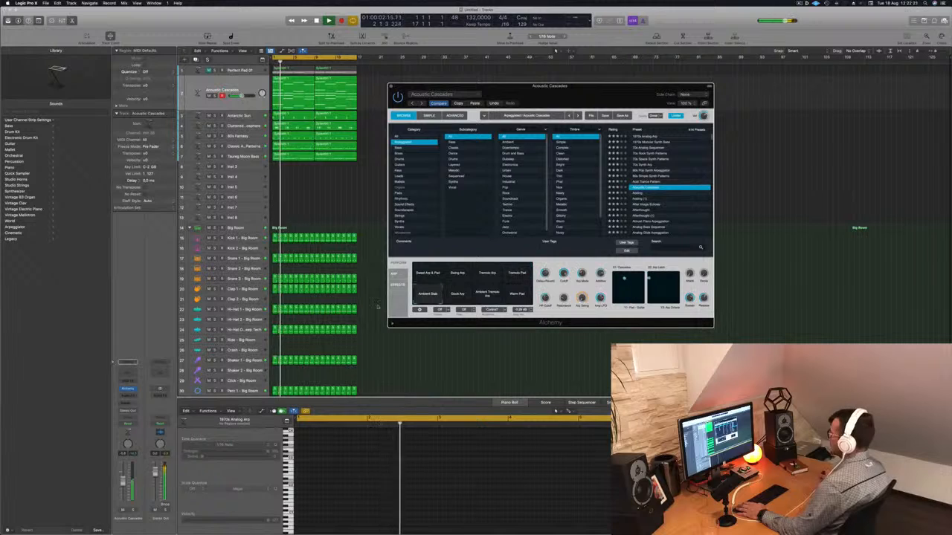
{"action": "left_click", "coordinate": [457, 294]}
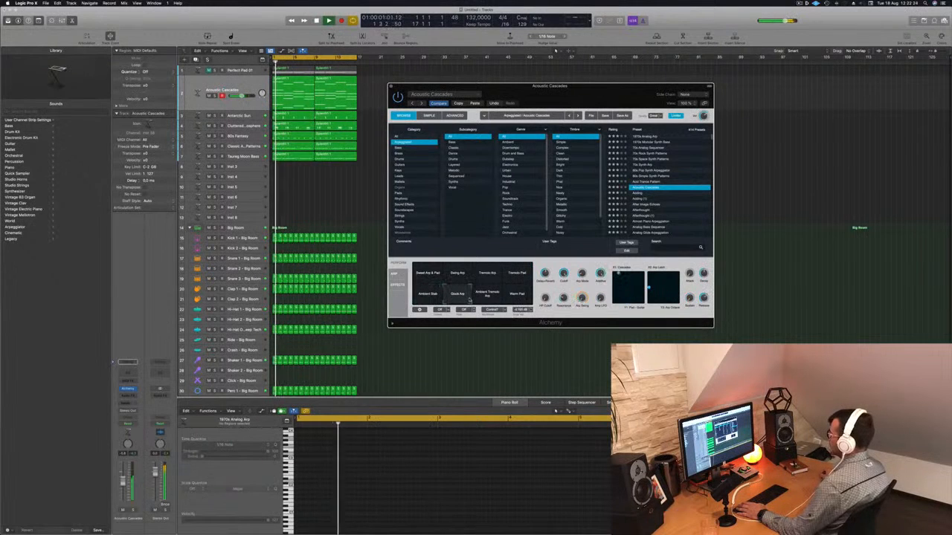
{"action": "left_click", "coordinate": [487, 293]}
{"action": "left_click", "coordinate": [517, 294]}
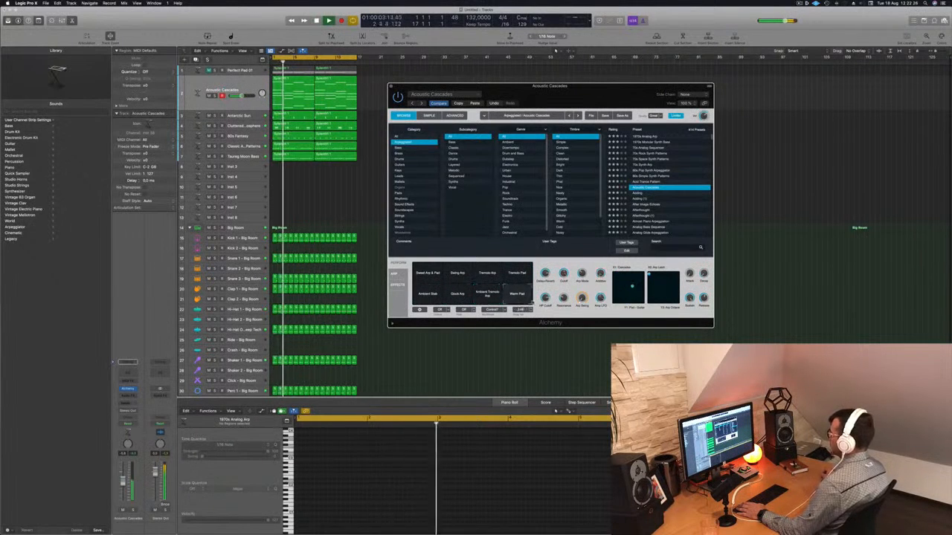
Step through arpeggiated presets from Adding through Afterthought and Almost Piano Arpeggiation to Analog Head-Nod
{"action": "left_click", "coordinate": [638, 193]}
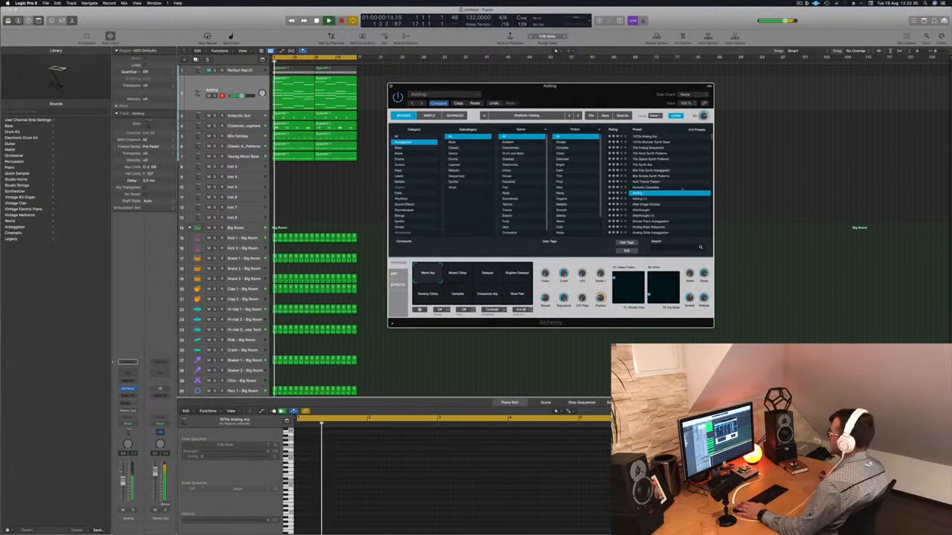
{"action": "scroll", "coordinate": [690, 194], "scroll_direction": "down", "scroll_amount": 2}
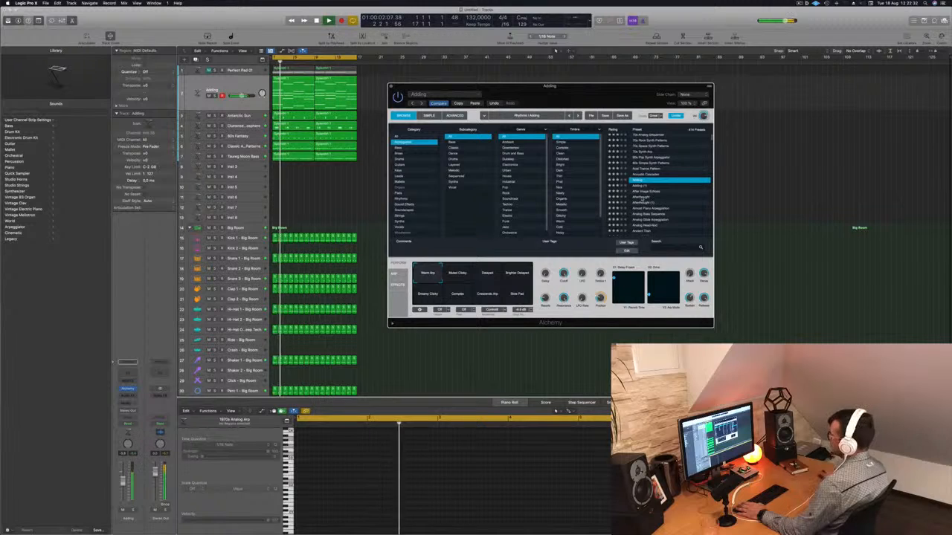
{"action": "left_click", "coordinate": [641, 197]}
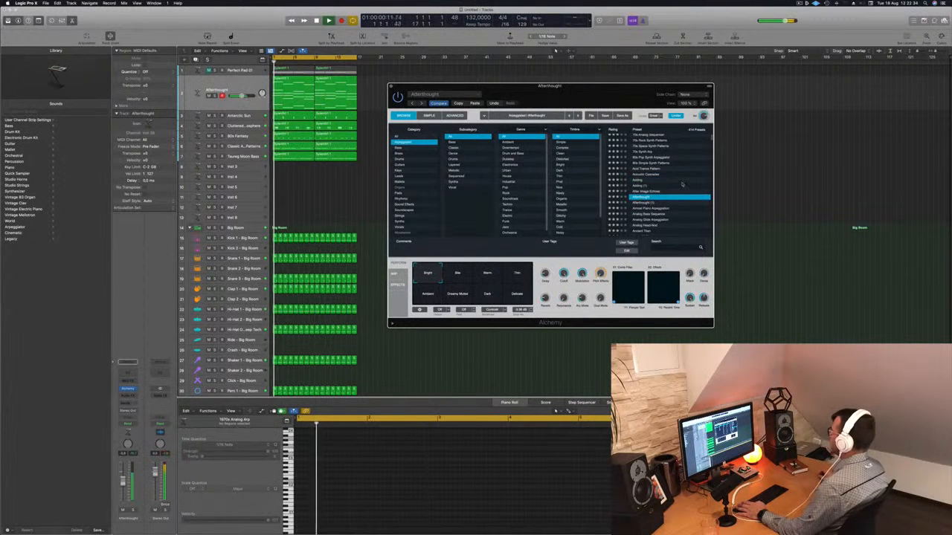
{"action": "scroll", "coordinate": [682, 183], "scroll_direction": "down", "scroll_amount": 3}
{"action": "left_click", "coordinate": [651, 190]}
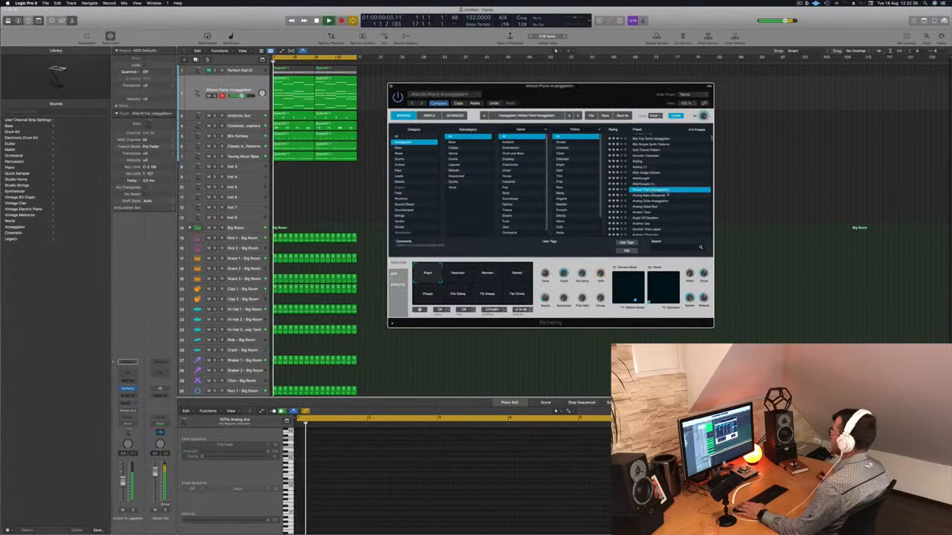
{"action": "left_click", "coordinate": [648, 201]}
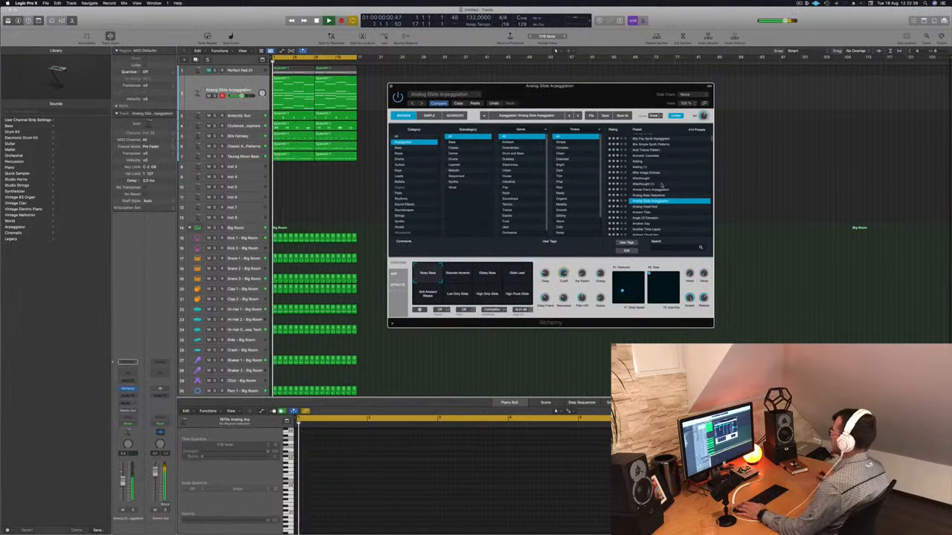
{"action": "scroll", "coordinate": [667, 191], "scroll_direction": "down", "scroll_amount": 3}
{"action": "left_click", "coordinate": [667, 191]}
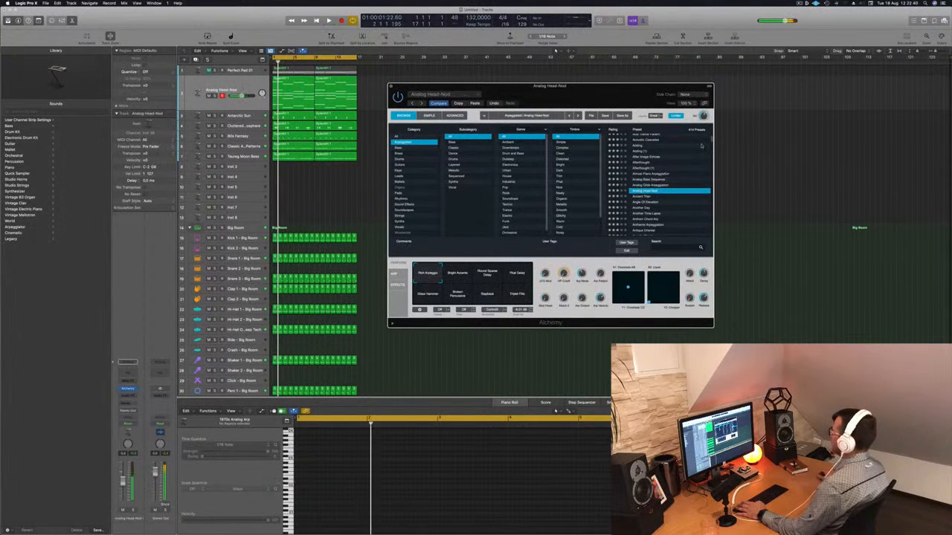
{"action": "scroll", "coordinate": [690, 161], "scroll_direction": "down", "scroll_amount": 3}
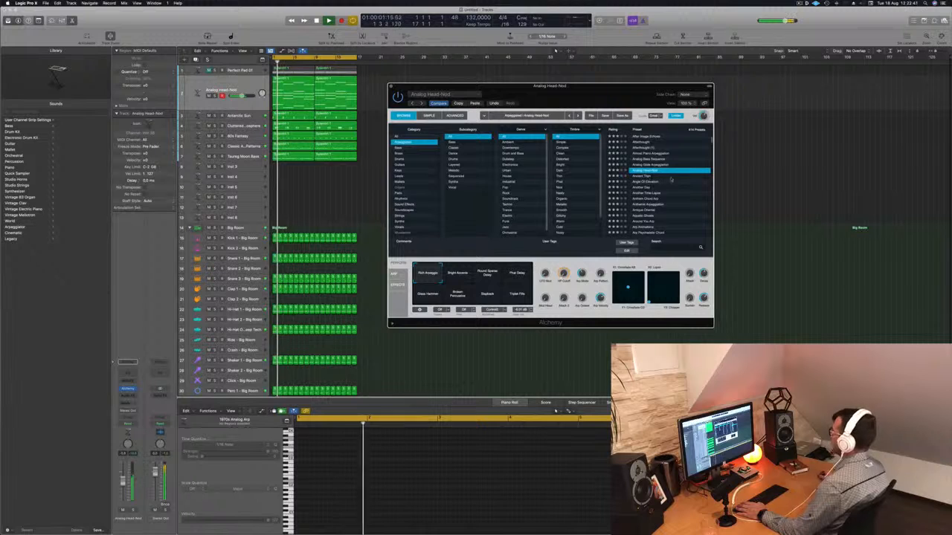
Reposition the plug-in window and audition Analog Head-Nod's Bright Accents, Round Sparse Delay, Phat Delay and Rich Arpeggio pads
{"action": "left_click_drag", "start_coordinate": [565, 86], "coordinate": [617, 84]}
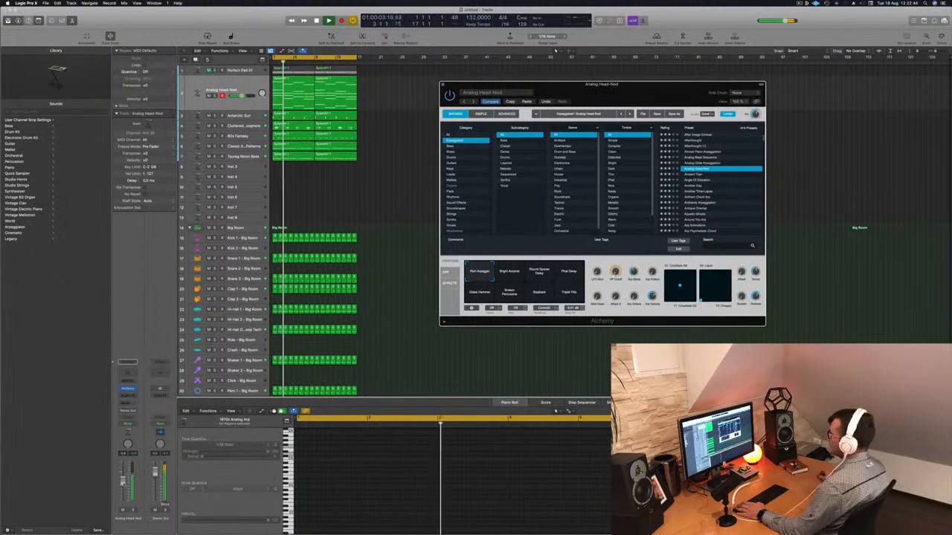
{"action": "left_click", "coordinate": [510, 272]}
{"action": "left_click", "coordinate": [539, 272]}
{"action": "left_click", "coordinate": [569, 272]}
{"action": "key", "text": "space"}
{"action": "left_click", "coordinate": [479, 272]}
{"action": "key", "text": "space"}
{"action": "key", "text": "space"}
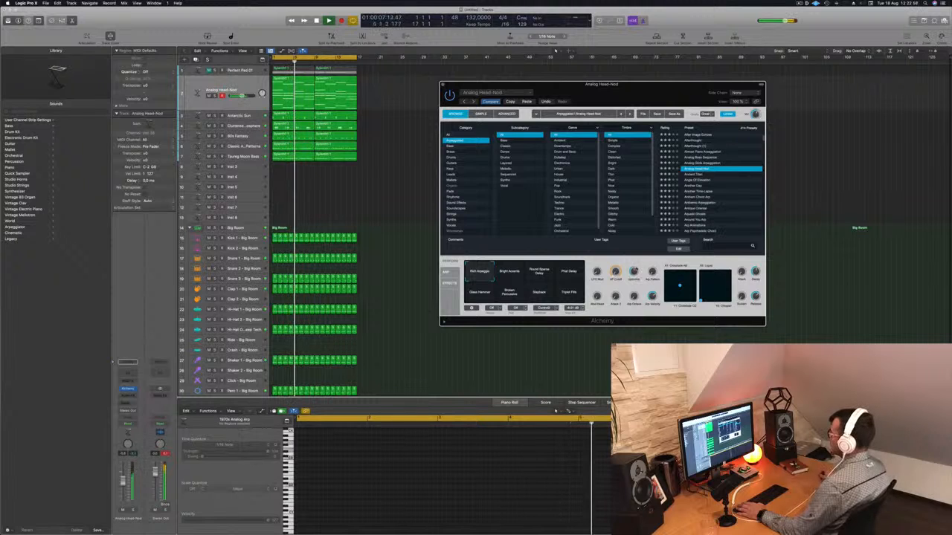
{"action": "key", "text": "space"}
Open the arp channel's Channel EQ, enable its low cut and set it to about 400 Hz, then close it
{"action": "left_click", "coordinate": [128, 374]}
{"action": "key", "text": "space"}
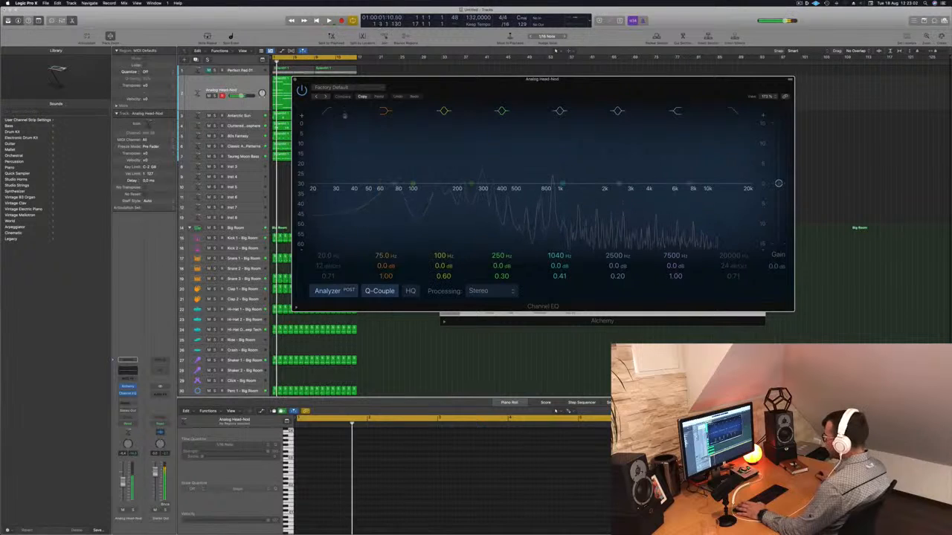
{"action": "left_click", "coordinate": [328, 110]}
{"action": "left_click_drag", "start_coordinate": [329, 154], "coordinate": [532, 163]}
{"action": "key", "text": "space"}
{"action": "mouse_move", "coordinate": [514, 195]}
{"action": "left_mouse_down"}
{"action": "mouse_move", "coordinate": [534, 195]}
{"action": "mouse_move", "coordinate": [493, 195]}
{"action": "mouse_move", "coordinate": [503, 195]}
{"action": "left_mouse_up"}
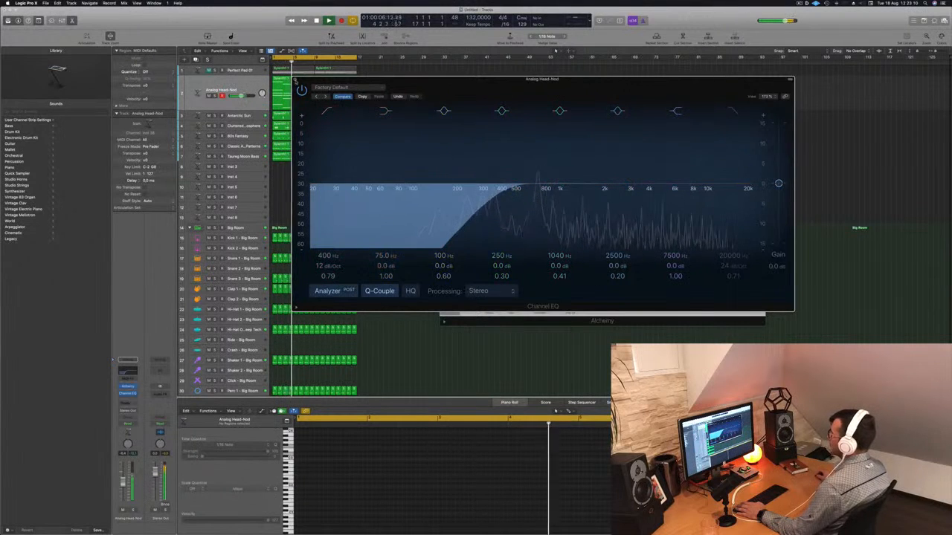
{"action": "left_click", "coordinate": [295, 80]}
{"action": "key", "text": "Return"}
Audition the Triplet Fills, Broken Percussive, Glass Hammer, Phat Delay and Round Sparse Delay pads
{"action": "left_click", "coordinate": [569, 291]}
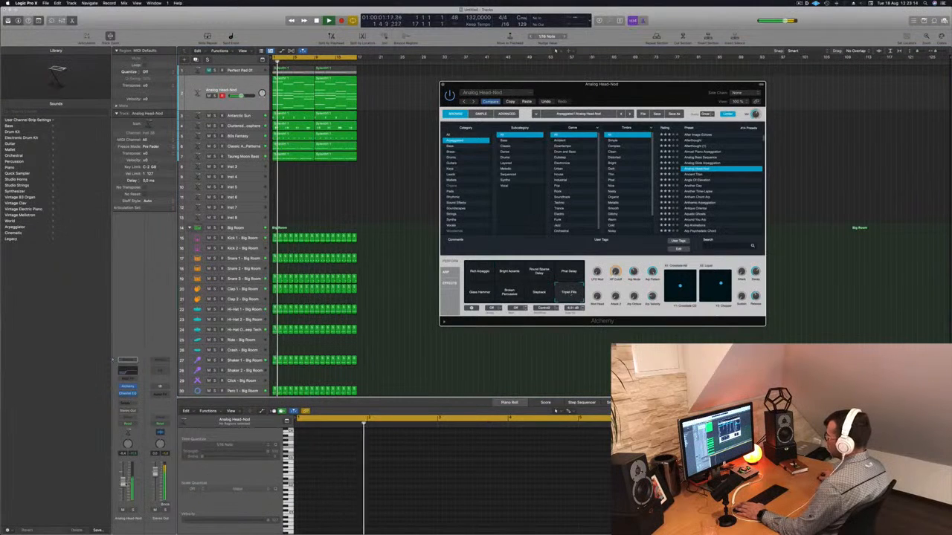
{"action": "left_click", "coordinate": [535, 291]}
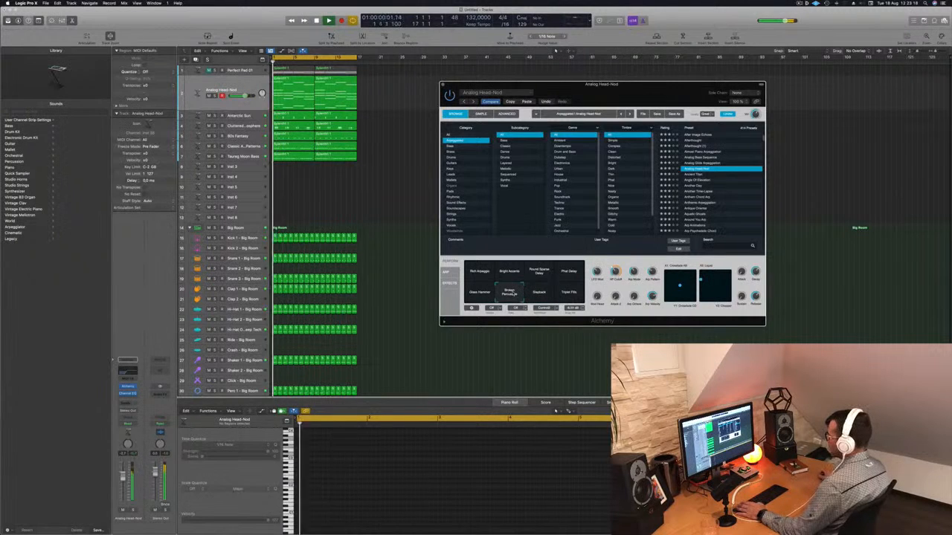
{"action": "left_click", "coordinate": [478, 292]}
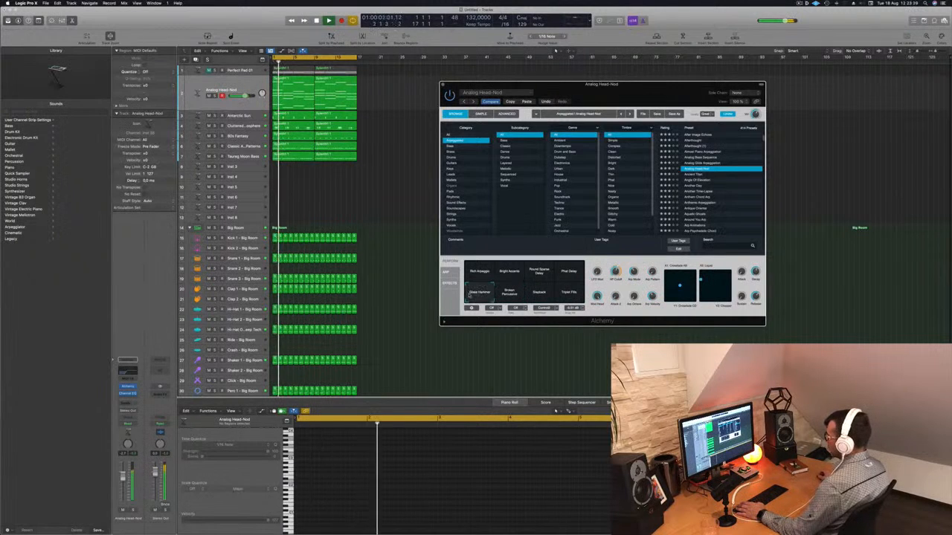
{"action": "left_click", "coordinate": [568, 272]}
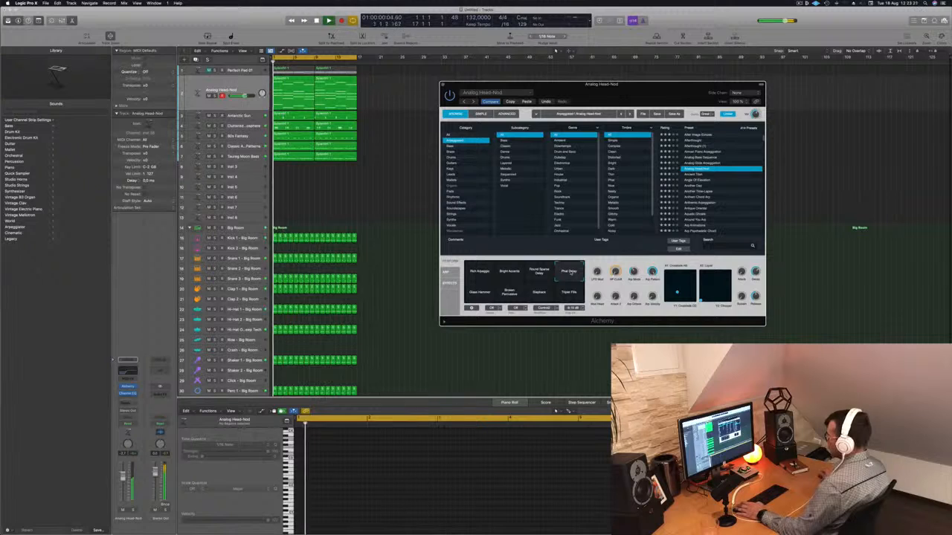
{"action": "left_click", "coordinate": [539, 272]}
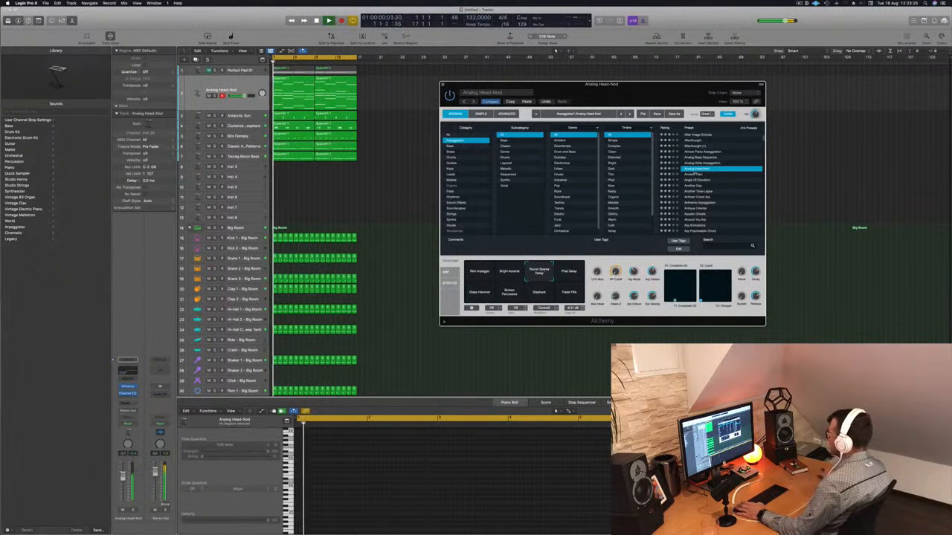
Step through presets Ancient Titan, Angle Of Elevation, Another Day and Another Time Lapse, ending on Anthem Chord Arp
{"action": "left_click", "coordinate": [692, 174]}
{"action": "key", "text": "space"}
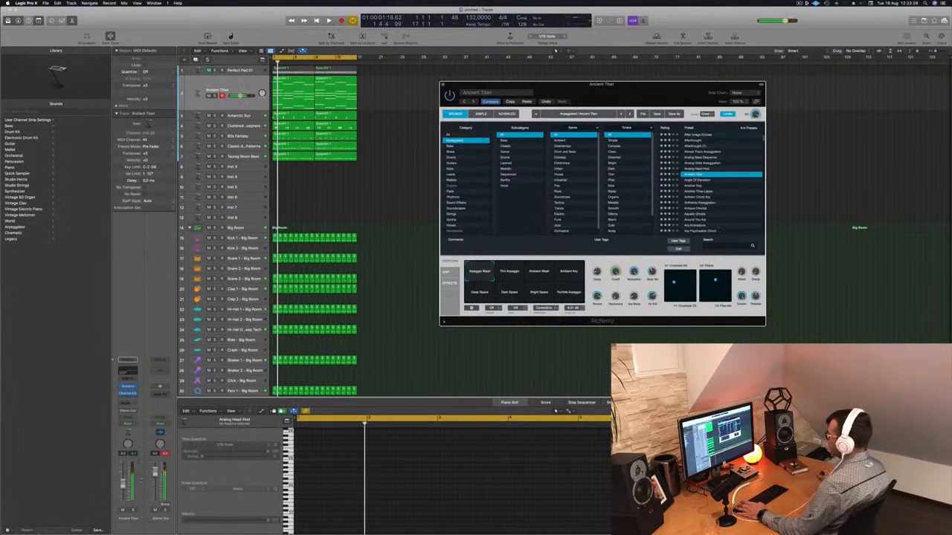
{"action": "left_click", "coordinate": [698, 181]}
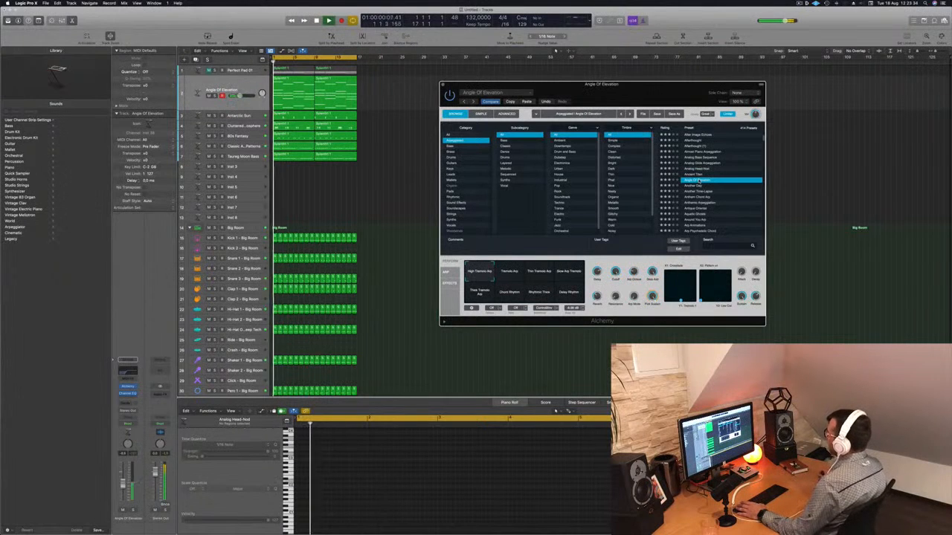
{"action": "left_click", "coordinate": [696, 186]}
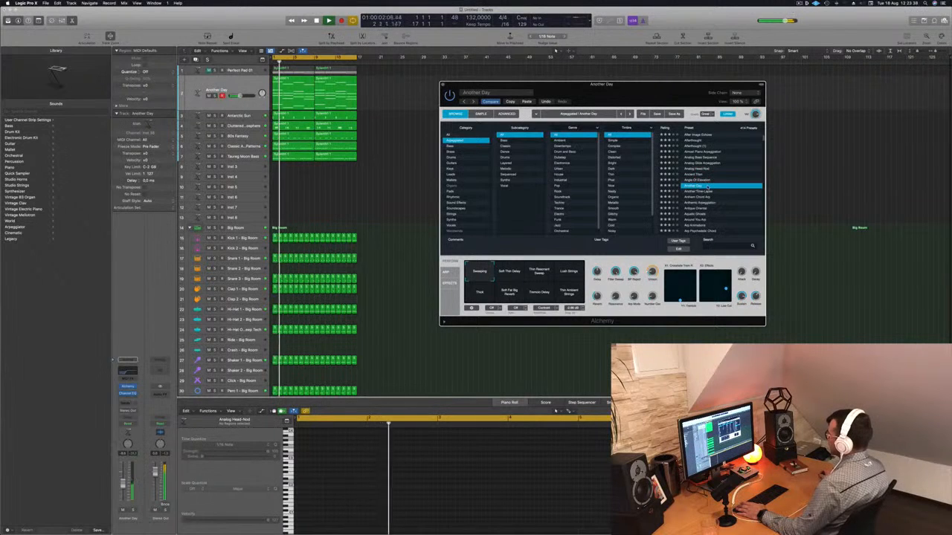
{"action": "left_click", "coordinate": [698, 192]}
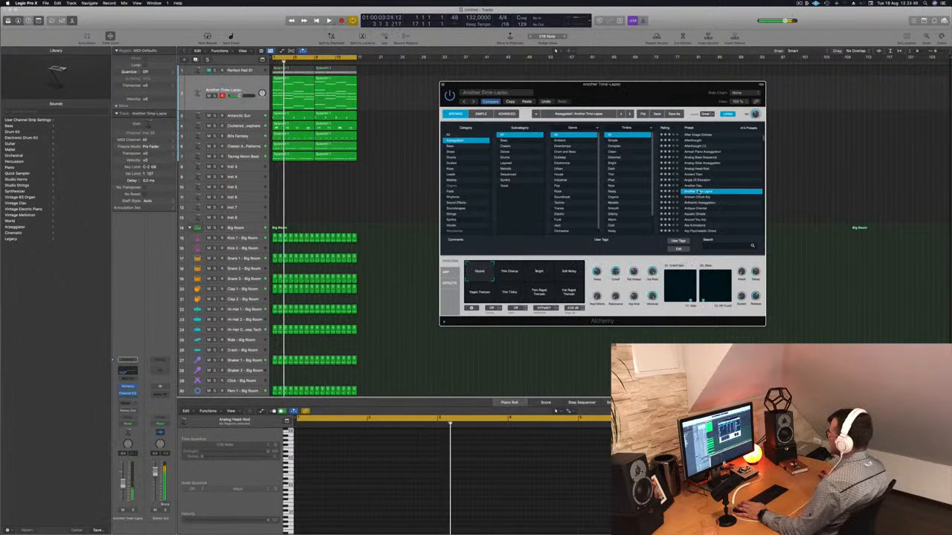
{"action": "left_click", "coordinate": [699, 197]}
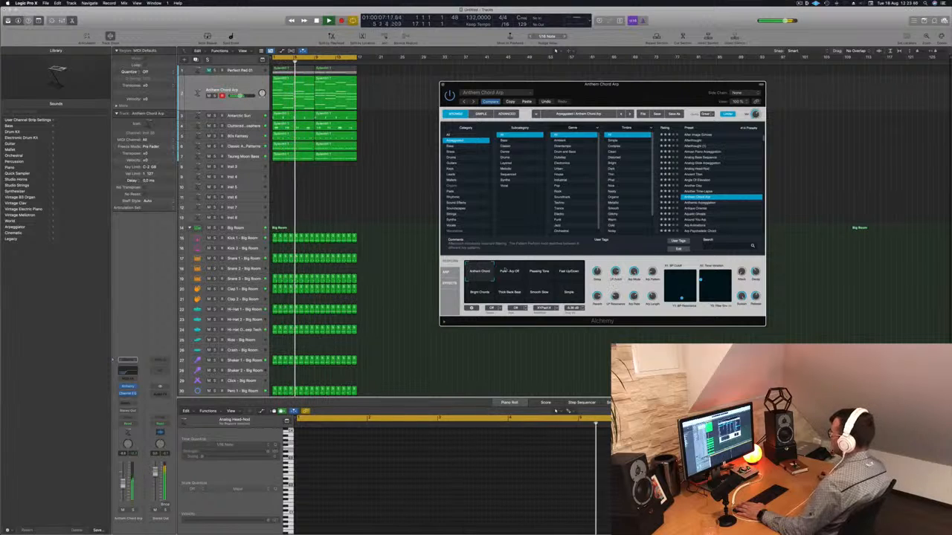
Select the Passing Tone pad and raise the arp channel's volume fader slightly
{"action": "left_click", "coordinate": [541, 275]}
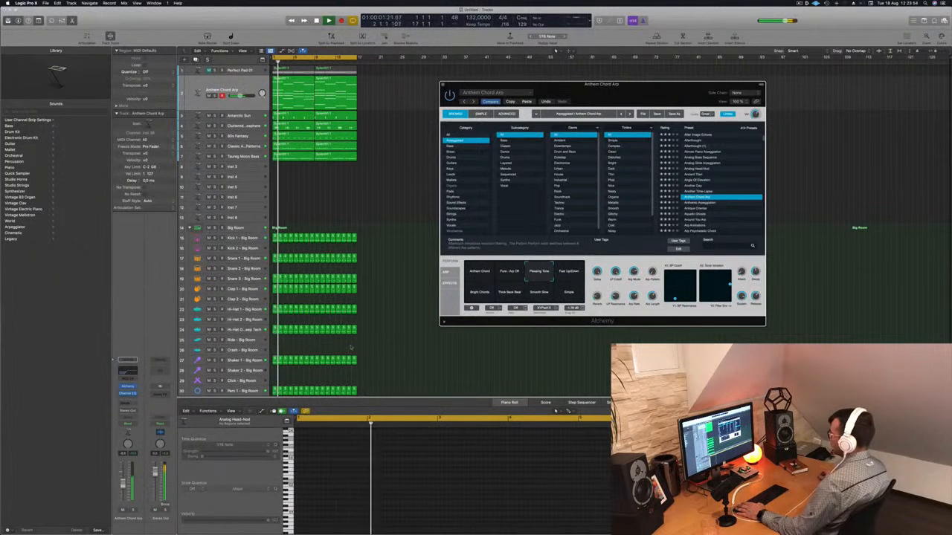
{"action": "left_click_drag", "start_coordinate": [122, 484], "coordinate": [122, 479]}
{"action": "left_click", "coordinate": [133, 509]}
{"action": "left_click", "coordinate": [133, 510]}
{"action": "key", "text": "Return"}
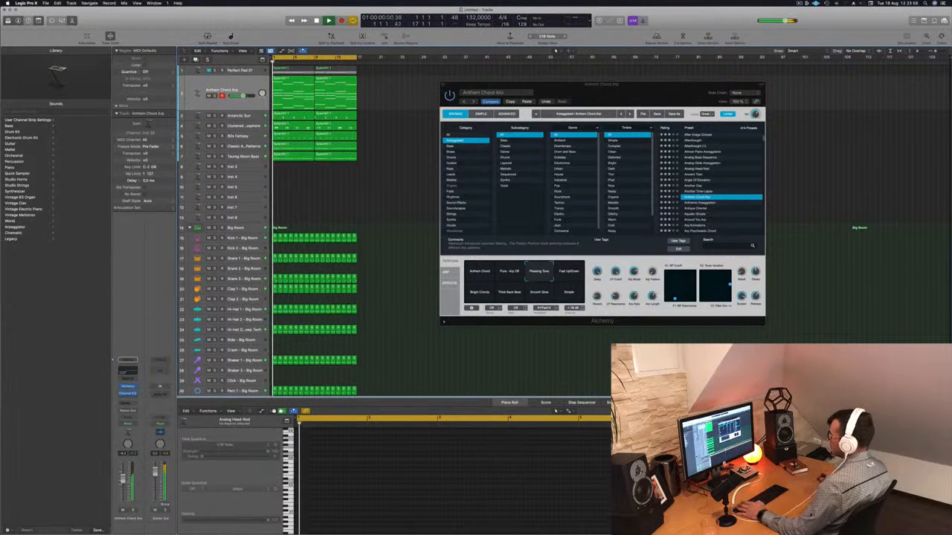
Raise the LP Cutoff knob slightly, then move and close the Alchemy plug-in window
{"action": "left_click_drag", "start_coordinate": [615, 273], "coordinate": [616, 266]}
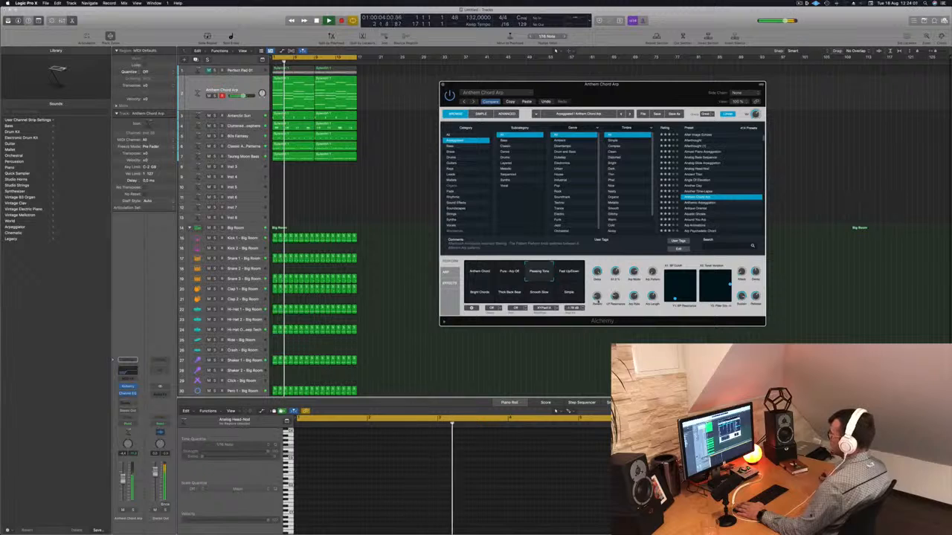
{"action": "left_click", "coordinate": [397, 112]}
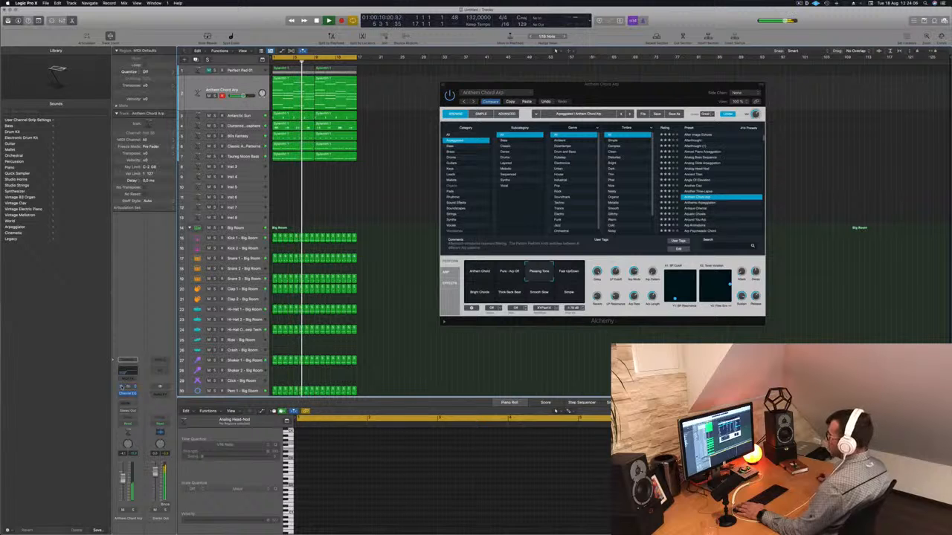
{"action": "left_click_drag", "start_coordinate": [594, 85], "coordinate": [548, 95]}
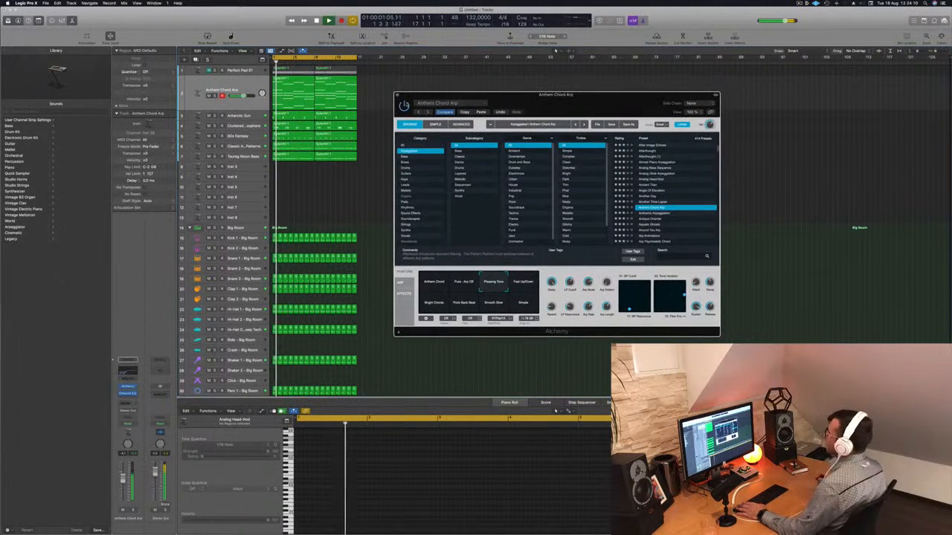
{"action": "left_click", "coordinate": [396, 95]}
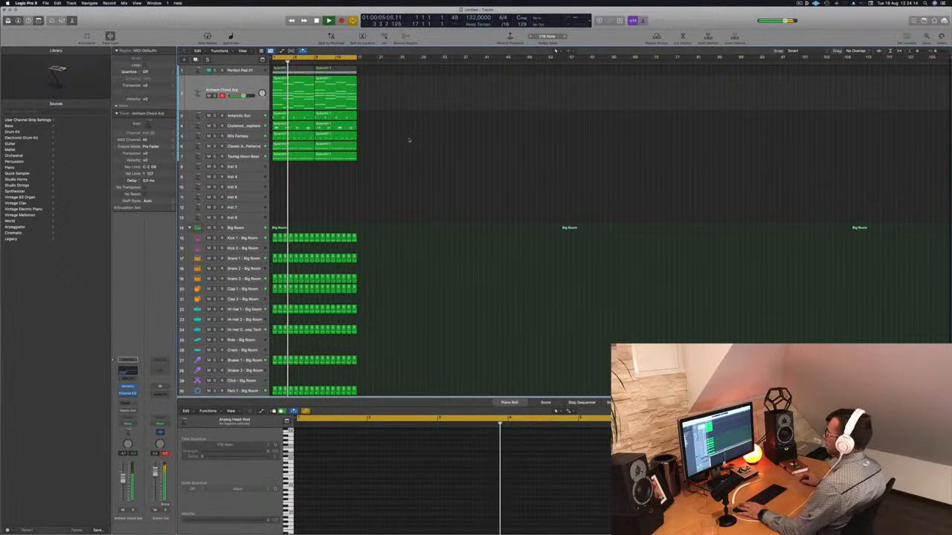
{"action": "left_click", "coordinate": [800, 3]}
{"action": "left_click", "coordinate": [495, 171]}
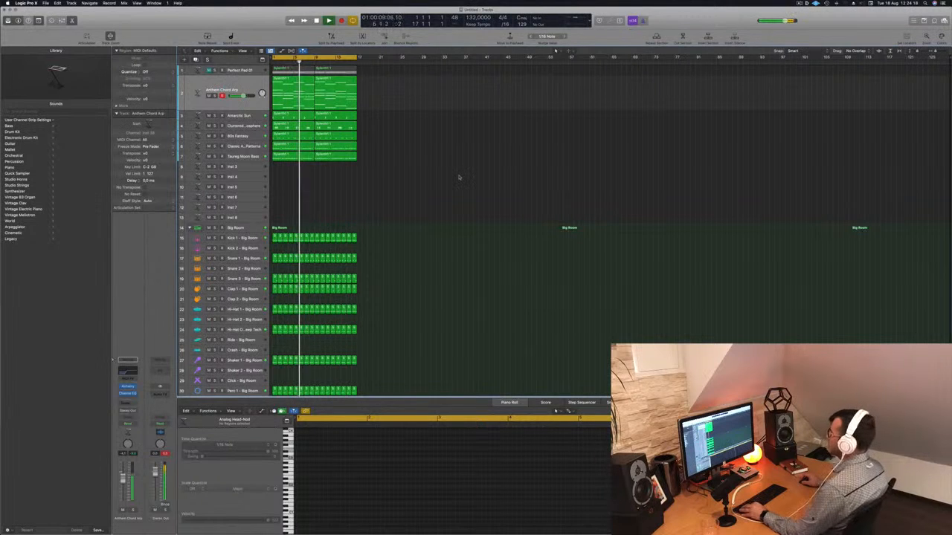
{"action": "key", "text": "super+Right"}
{"action": "key", "text": "super+Right"}
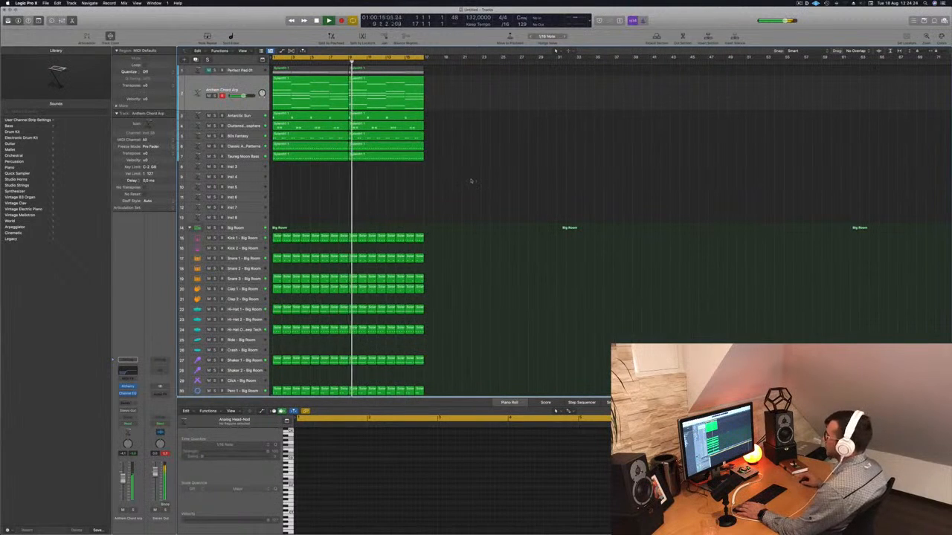
Select all regions in the arrangement and repeat them three times, returning the playhead to the start
{"action": "left_click", "coordinate": [253, 84]}
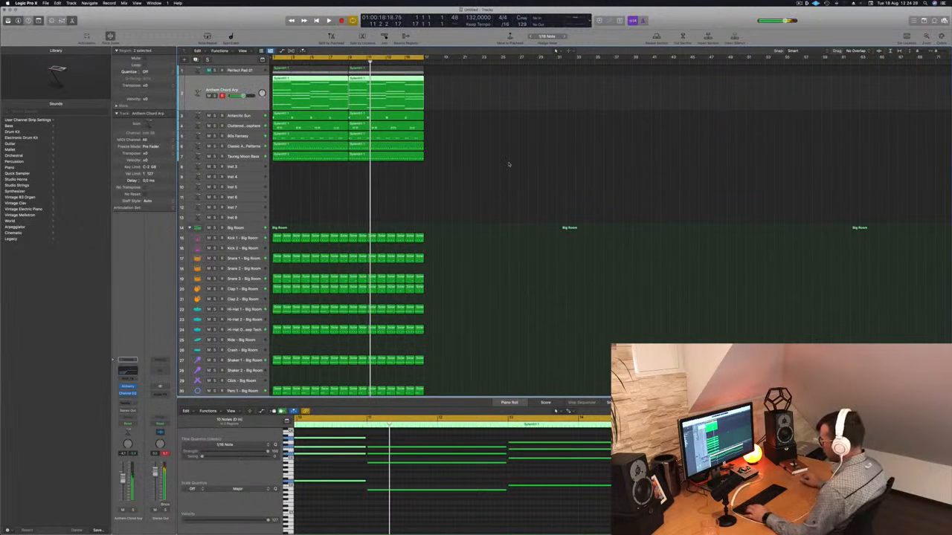
{"action": "key", "text": "super+a"}
{"action": "key", "text": "super+r"}
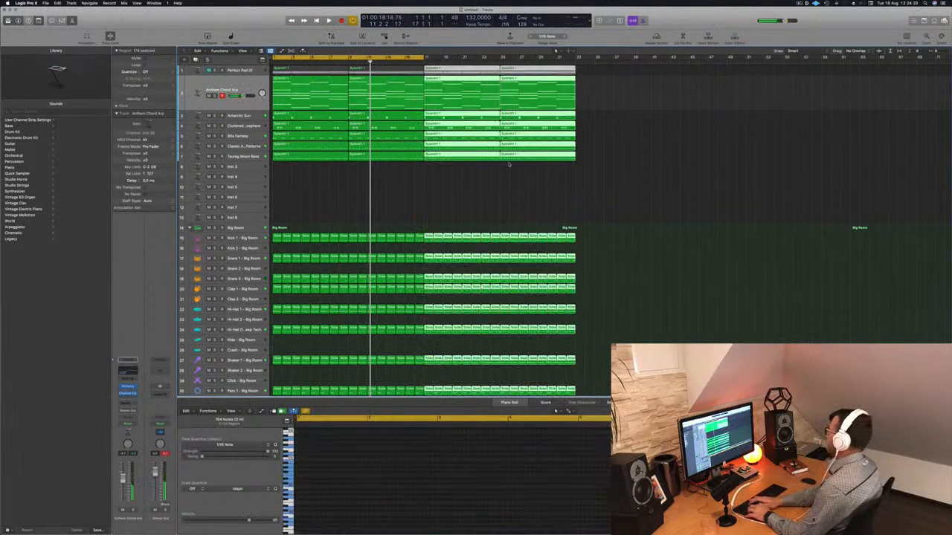
{"action": "key", "text": "super+r"}
{"action": "key", "text": "super+r"}
{"action": "key", "text": "Return"}
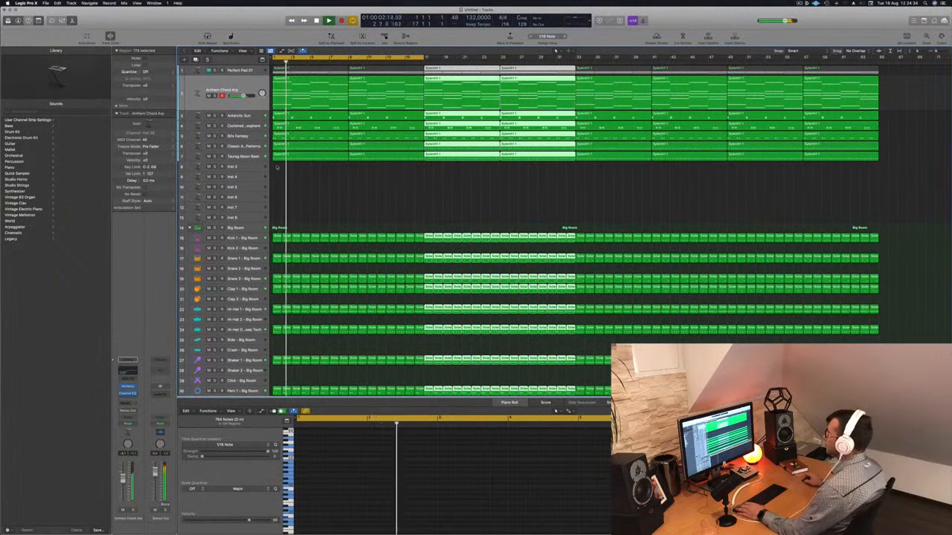
Save the project as EP108.logicx
{"action": "scroll", "coordinate": [335, 193], "scroll_direction": "down", "scroll_amount": 3}
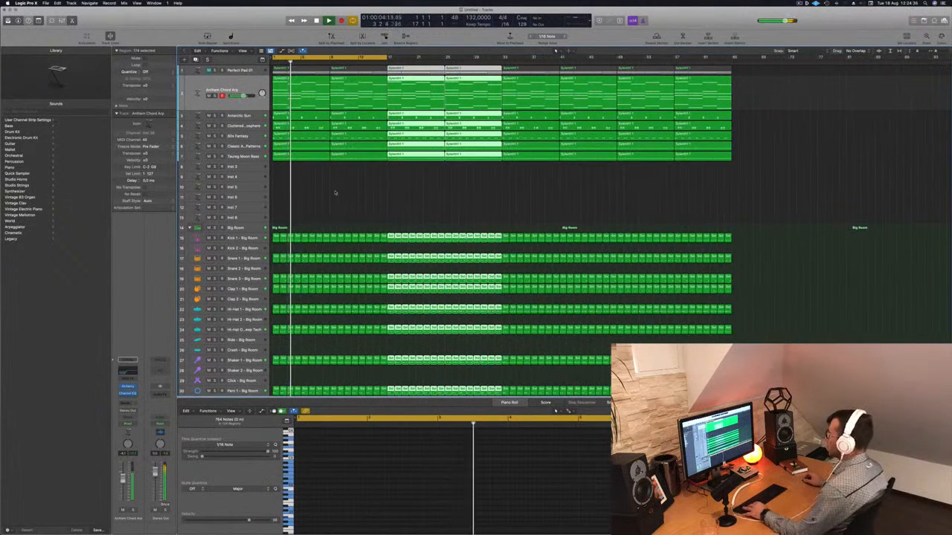
{"action": "key", "text": "super+s"}
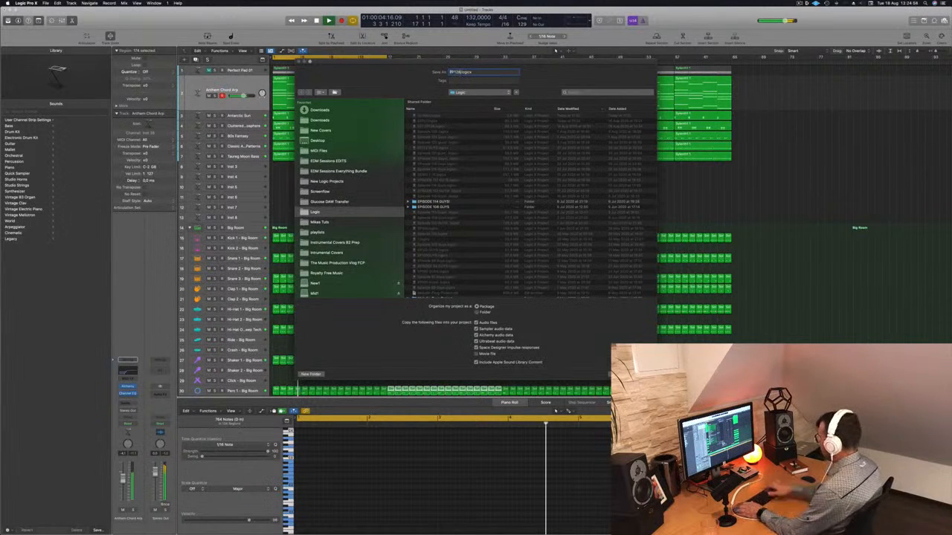
{"action": "key", "text": "Return"}
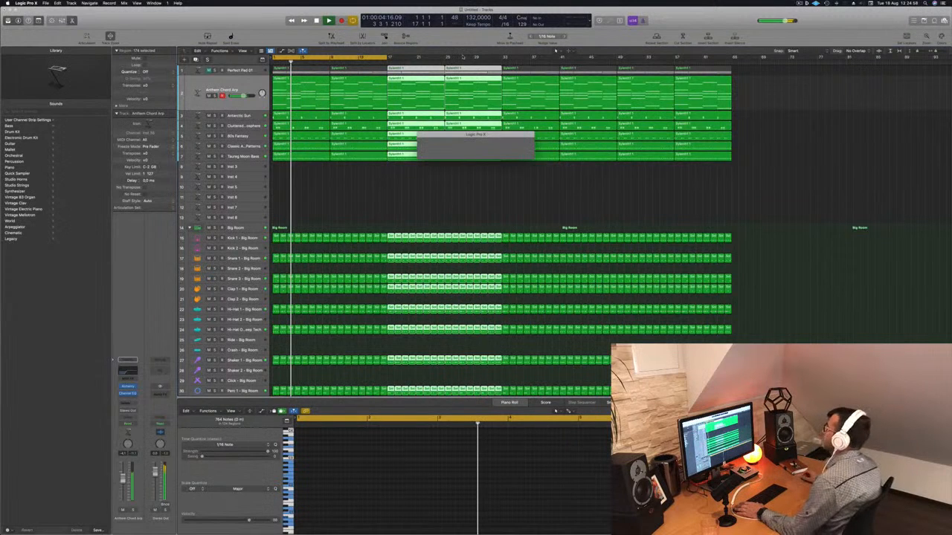
Play from the start and extend the cycle range to the end of the repeated regions
{"action": "left_click", "coordinate": [358, 188]}
{"action": "key", "text": "Return"}
{"action": "key", "text": "space"}
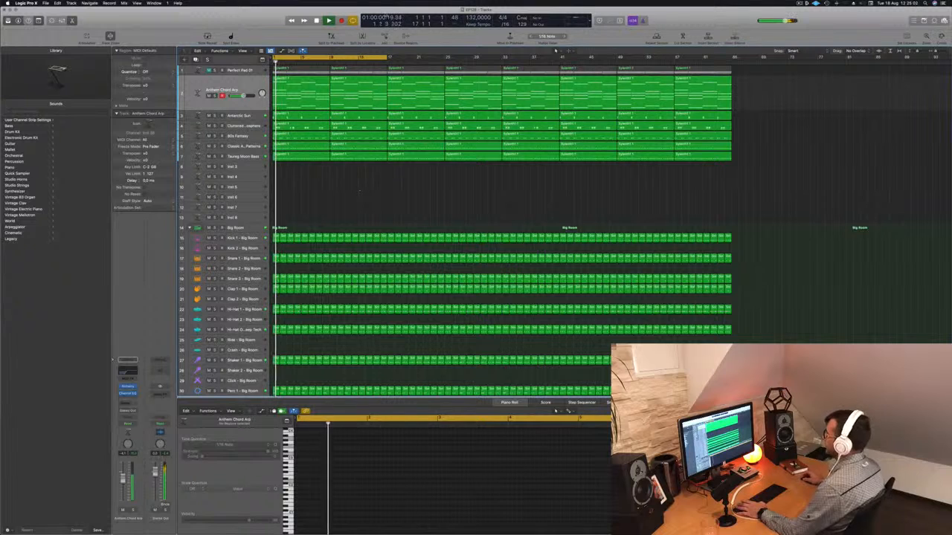
{"action": "left_click_drag", "start_coordinate": [388, 58], "coordinate": [731, 62]}
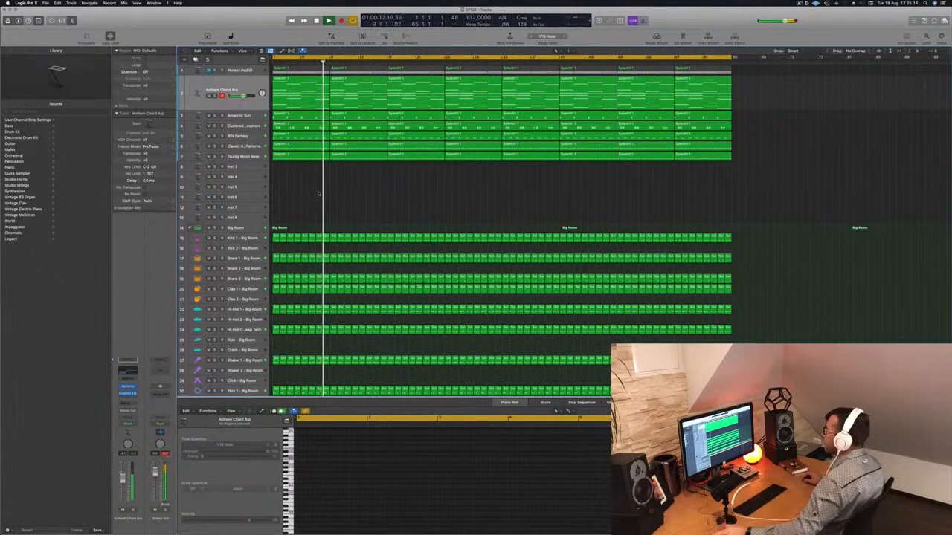
Stop playback and add a new software instrument track below the Taurus Moon Bass track
{"action": "key", "text": "space"}
{"action": "left_click_drag", "start_coordinate": [253, 71], "coordinate": [223, 153]}
{"action": "left_click", "coordinate": [195, 61]}
{"action": "key", "text": "Return"}
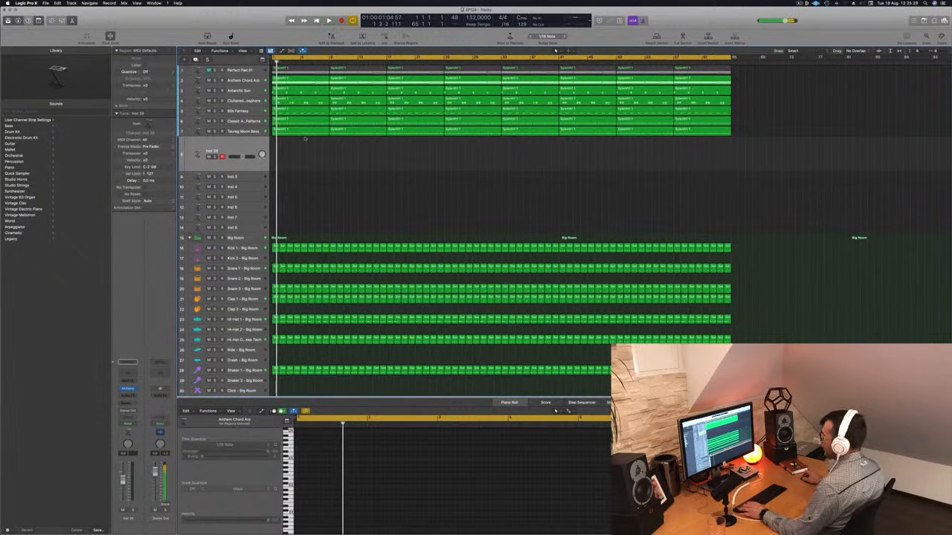
Copy the first Perfect Pad region onto the new track and play it back
{"action": "left_click", "coordinate": [303, 67]}
{"action": "left_click_drag", "start_coordinate": [303, 67], "coordinate": [298, 157]}
{"action": "key", "text": "space"}
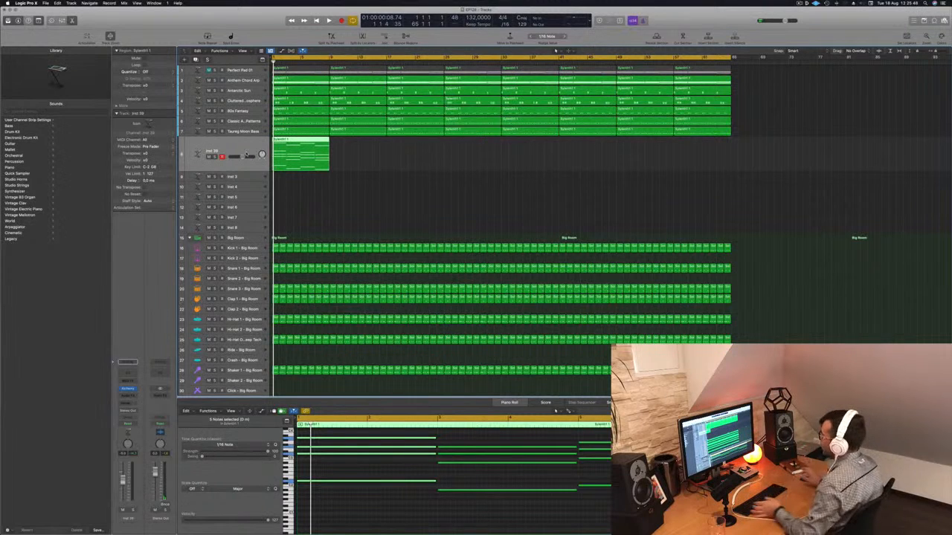
{"action": "key", "text": "space"}
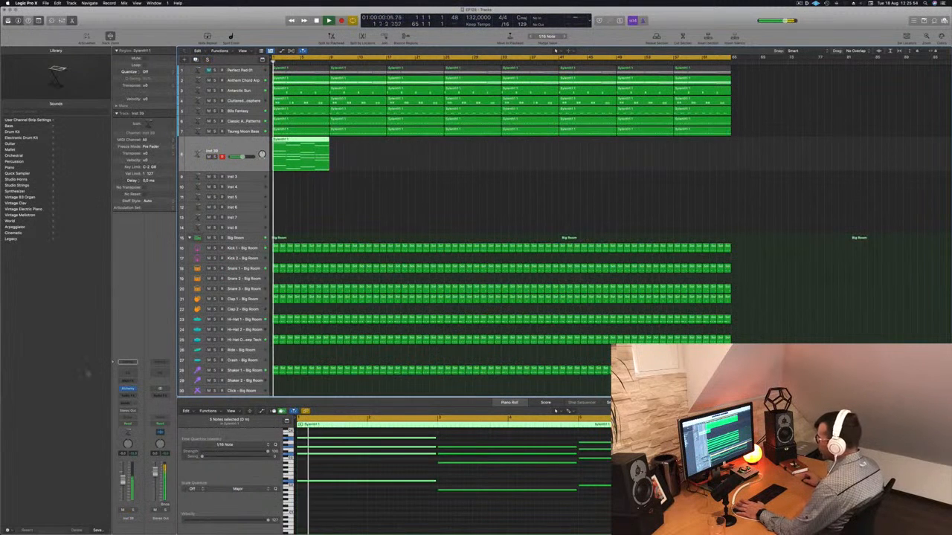
Add a low cut at about 144 Hz in the new track's Channel EQ and close the EQ
{"action": "key", "text": "e"}
{"action": "left_click", "coordinate": [326, 110]}
{"action": "left_click_drag", "start_coordinate": [334, 155], "coordinate": [457, 169]}
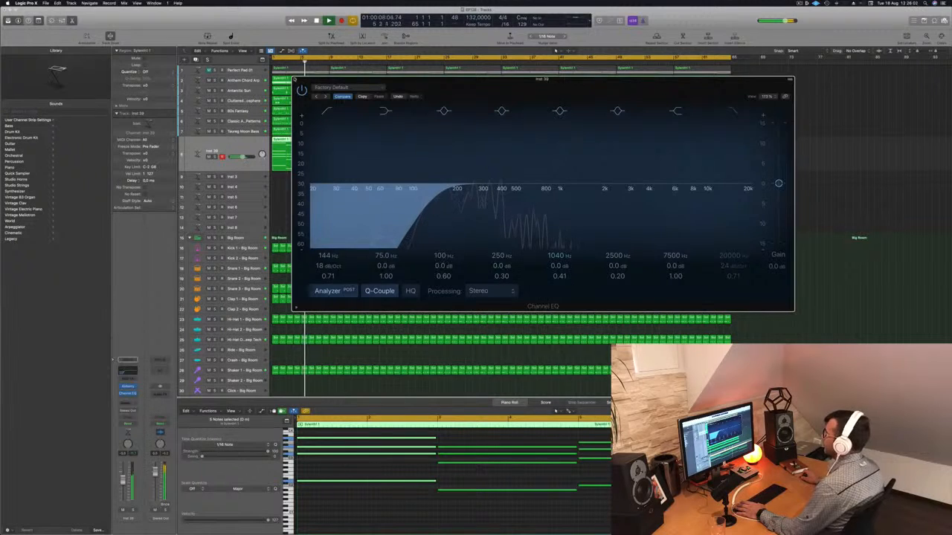
{"action": "left_click", "coordinate": [295, 79]}
{"action": "key", "text": "space"}
{"action": "key", "text": "space"}
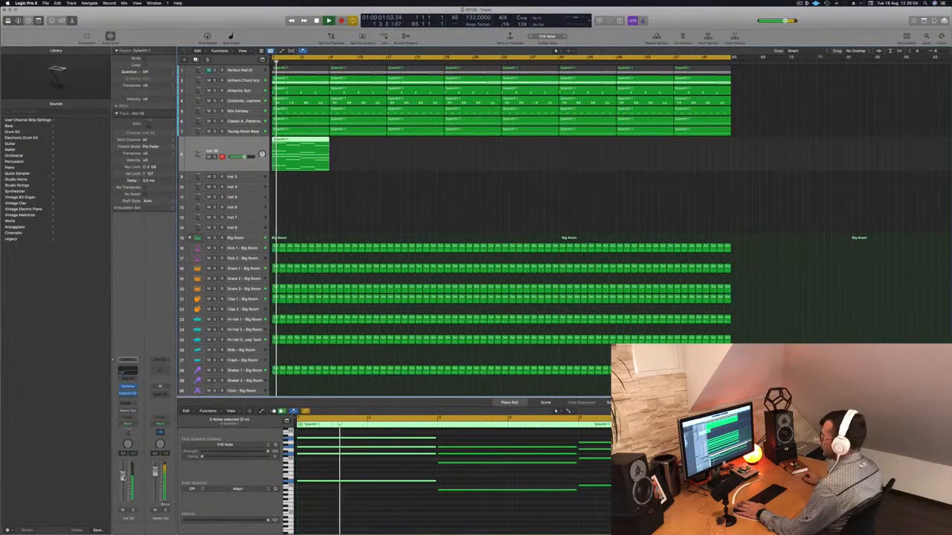
Open Alchemy on the new track and load the Deeper Emotion pad preset
{"action": "key", "text": "space"}
{"action": "key", "text": "space"}
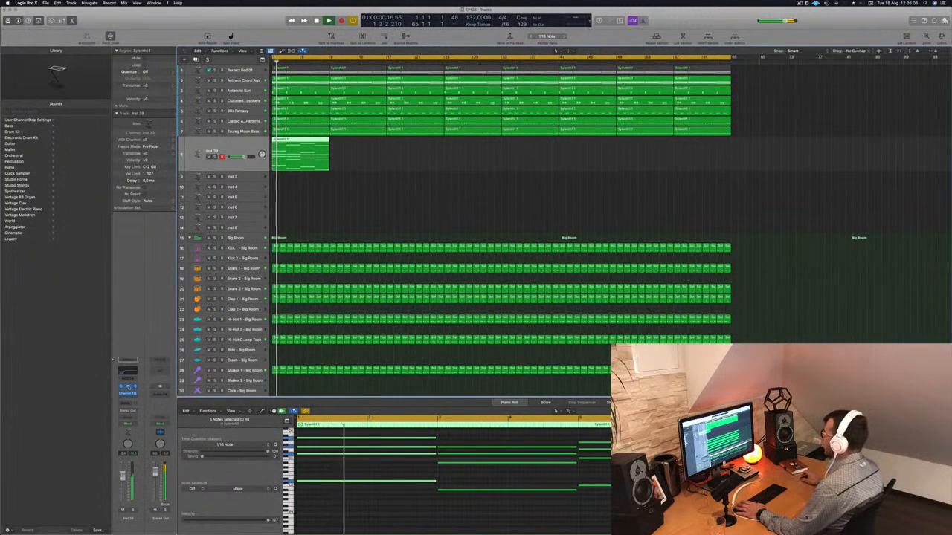
{"action": "left_click", "coordinate": [128, 388]}
{"action": "left_click_drag", "start_coordinate": [509, 83], "coordinate": [756, 139]}
{"action": "scroll", "coordinate": [850, 233], "scroll_direction": "up", "scroll_amount": 1}
{"action": "left_click", "coordinate": [801, 181]}
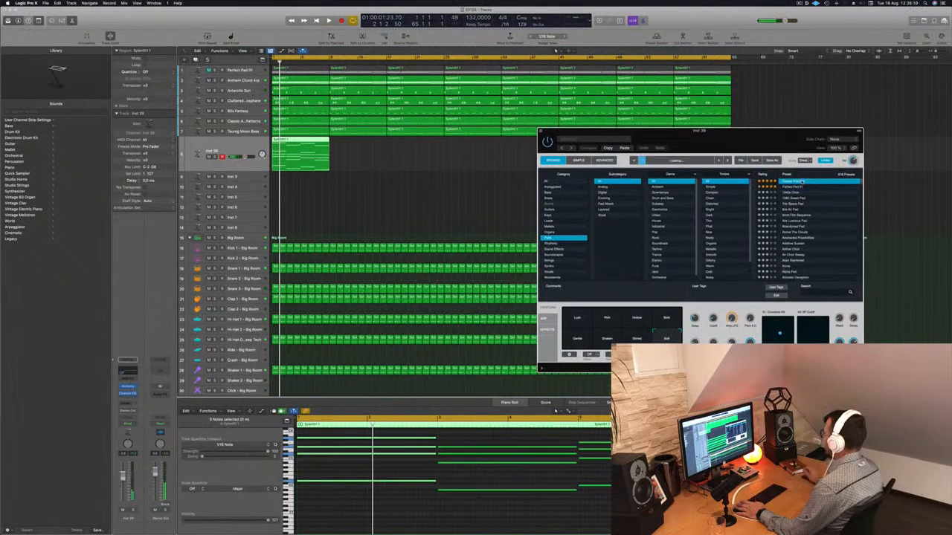
{"action": "left_click_drag", "start_coordinate": [768, 140], "coordinate": [746, 120]}
{"action": "key", "text": "space"}
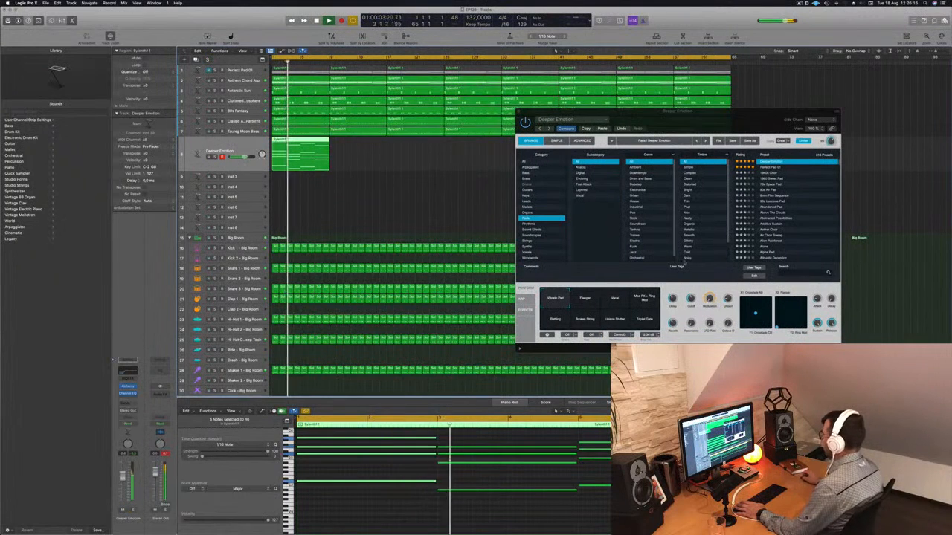
Audition the Vowel, Flanger and Rattling performance pads of the preset
{"action": "left_click", "coordinate": [614, 300]}
{"action": "key", "text": "Return"}
{"action": "left_click", "coordinate": [588, 300]}
{"action": "left_click", "coordinate": [556, 318]}
{"action": "key", "text": "Return"}
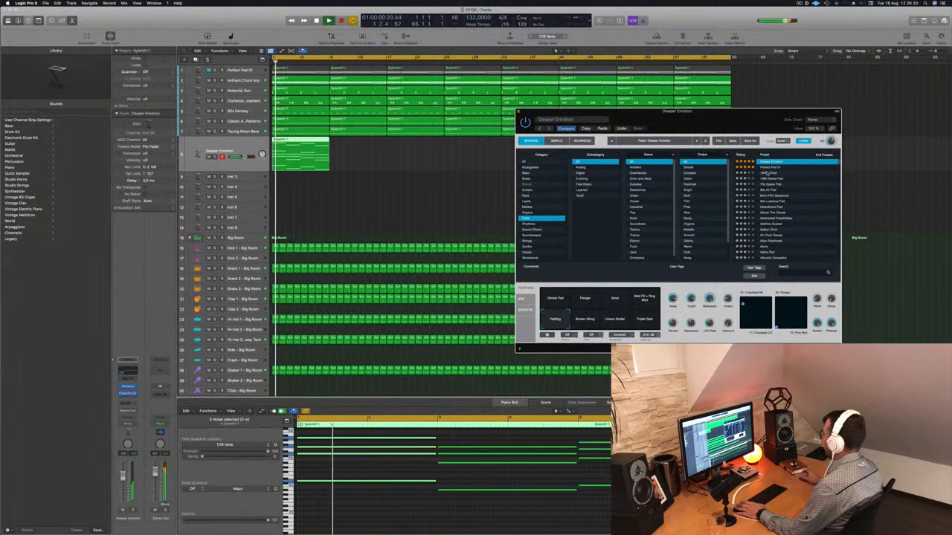
Step through presets 1940s Choir, 1960 Sweet Pad, 80s Air Pad and 8mm Film Sequence, then play
{"action": "left_click", "coordinate": [768, 174]}
{"action": "key", "text": "Return"}
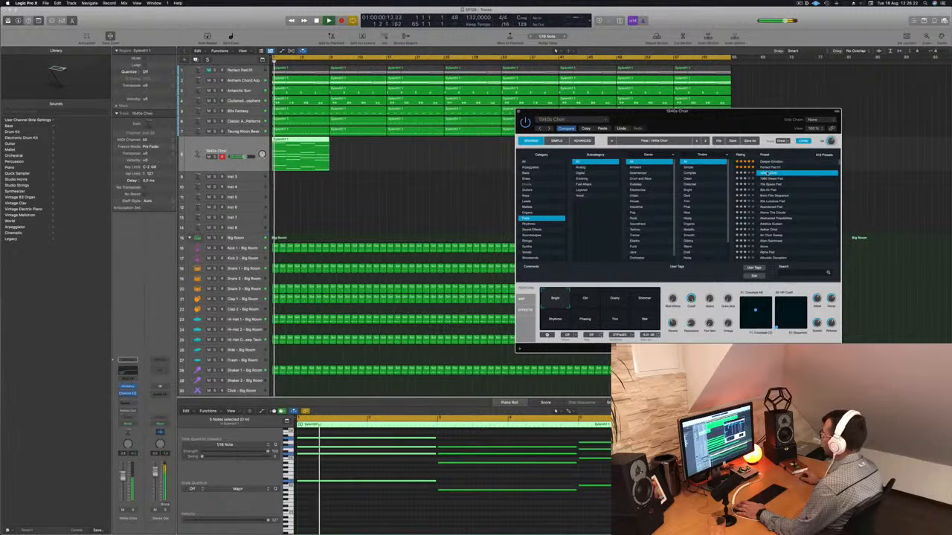
{"action": "left_click", "coordinate": [773, 180]}
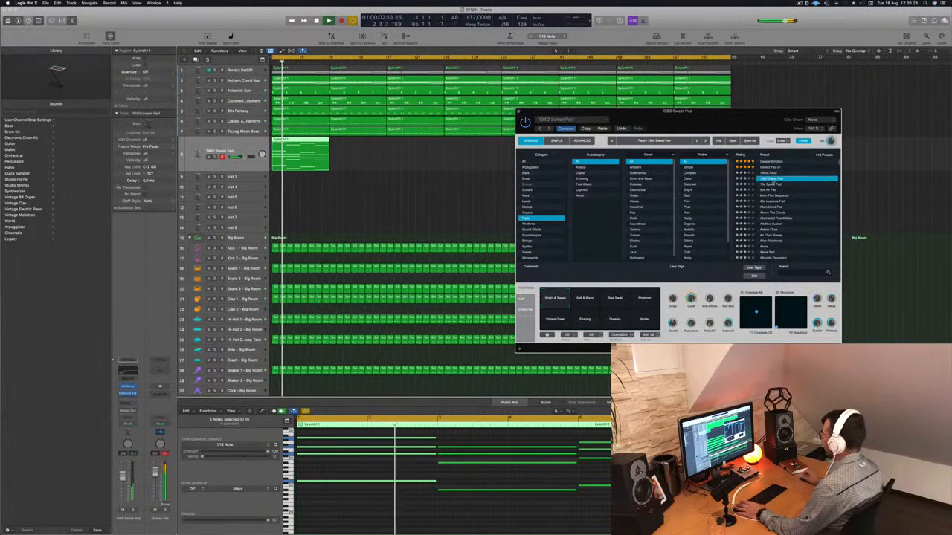
{"action": "key", "text": "Return"}
{"action": "left_click", "coordinate": [770, 190]}
{"action": "key", "text": "Return"}
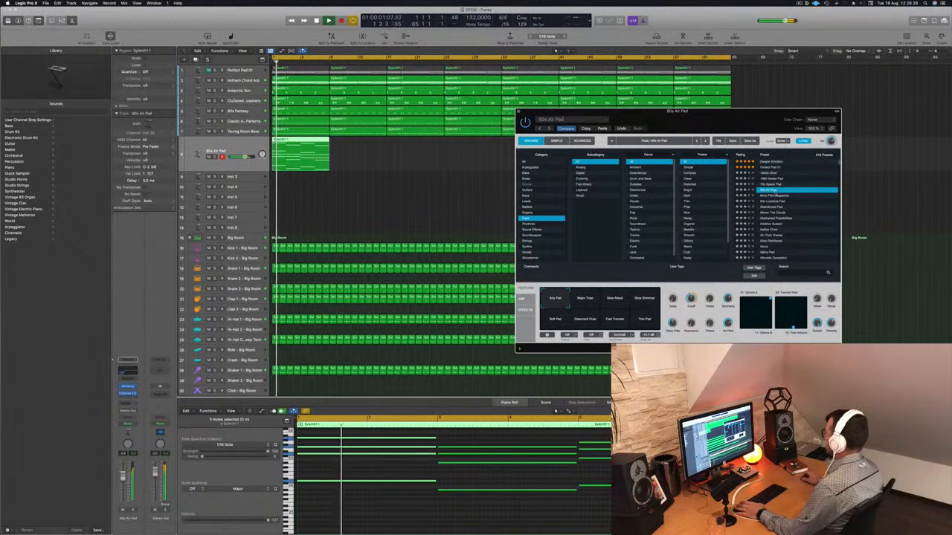
{"action": "left_click", "coordinate": [770, 194]}
{"action": "key", "text": "Return"}
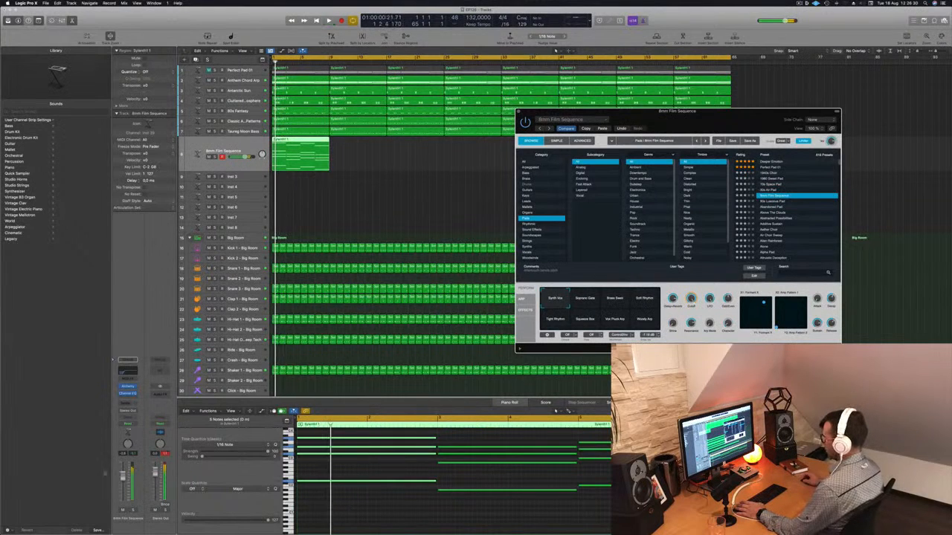
{"action": "key", "text": "space"}
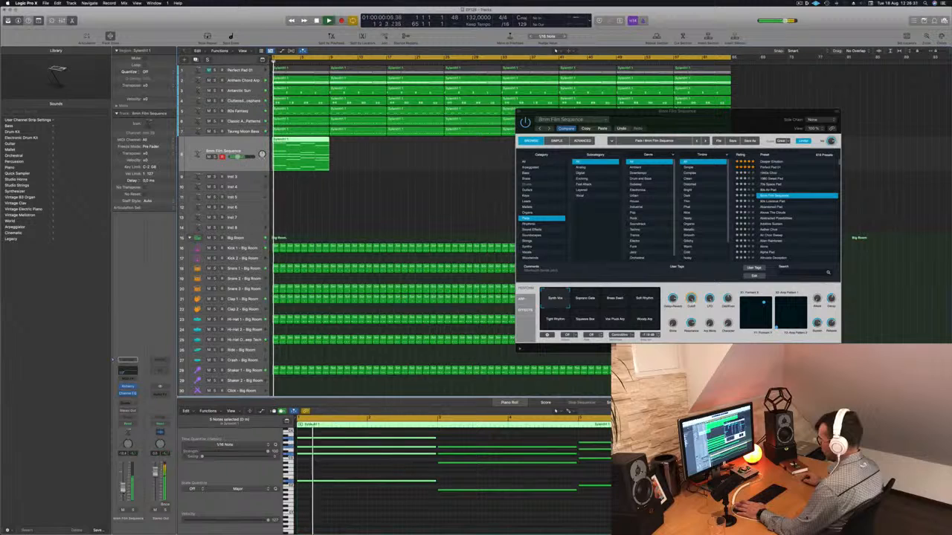
Add a send from the pad track to the existing aux bus and return to the start
{"action": "left_click", "coordinate": [118, 359]}
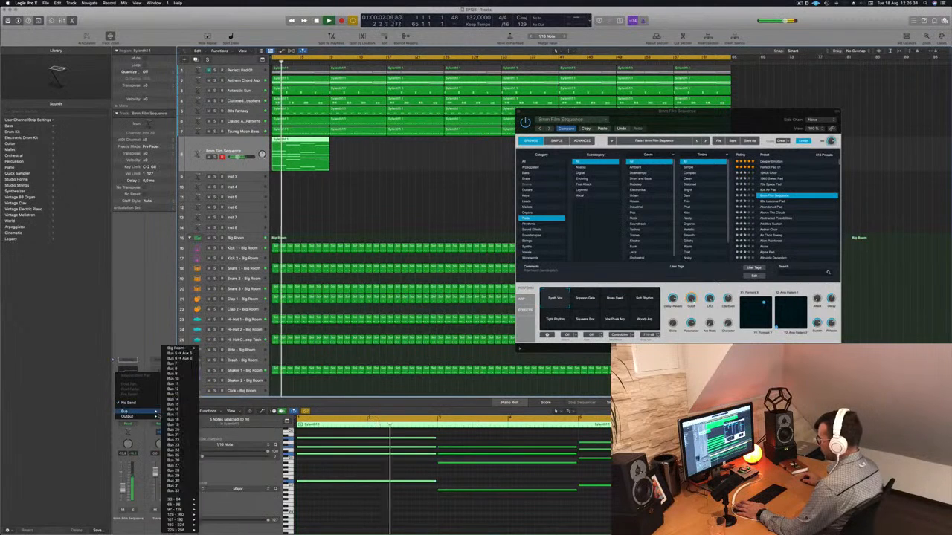
{"action": "mouse_move", "coordinate": [145, 411]}
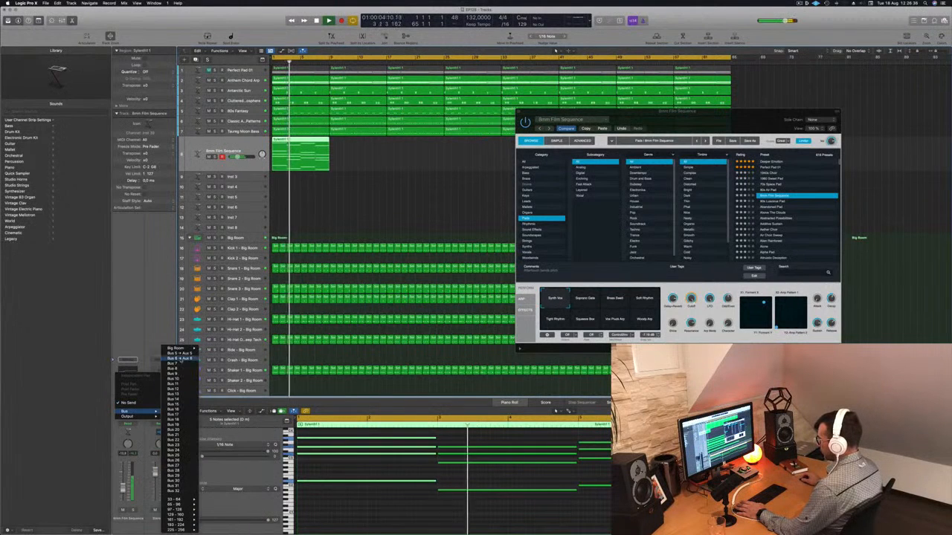
{"action": "left_click", "coordinate": [178, 358]}
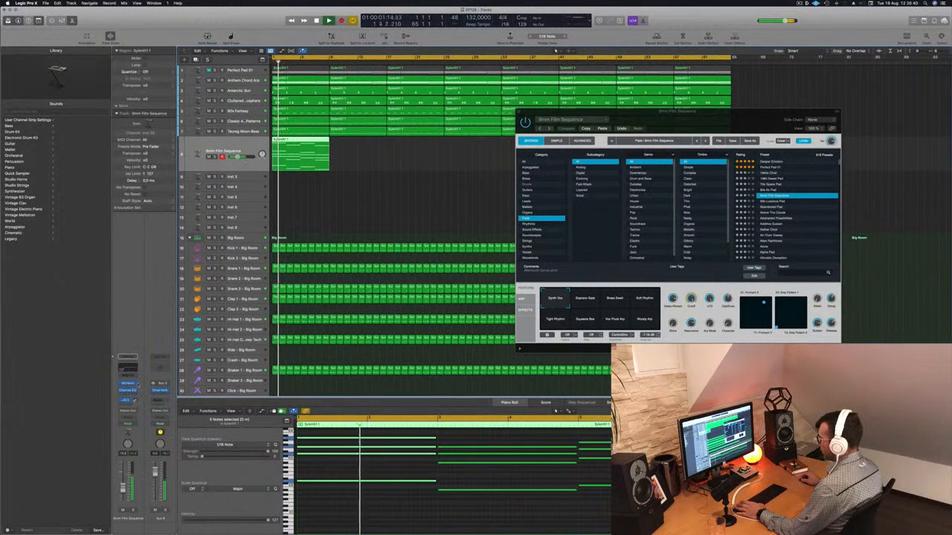
{"action": "key", "text": "Return"}
Try the 80s Luscious Pad preset, then move down to Abandoned Pad
{"action": "left_click", "coordinate": [773, 203]}
{"action": "left_click", "coordinate": [773, 202]}
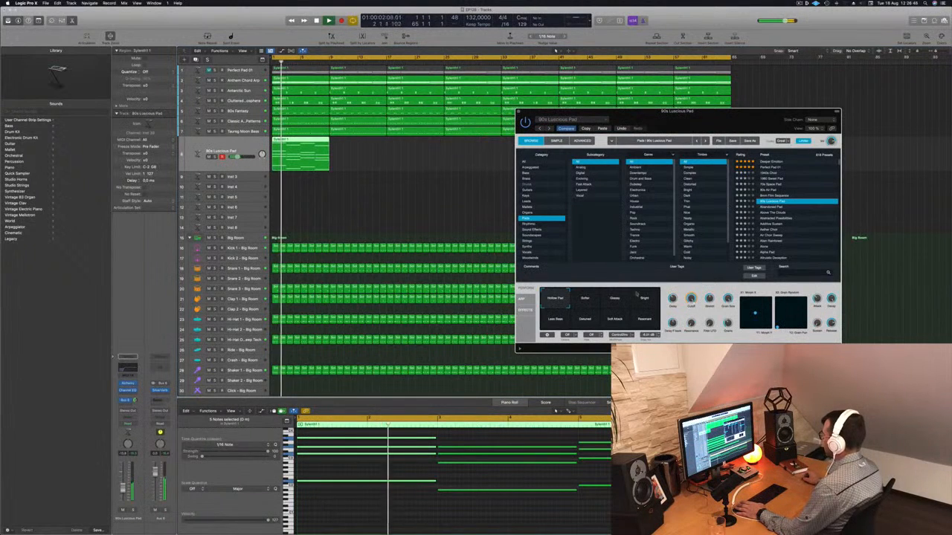
{"action": "key", "text": "Return"}
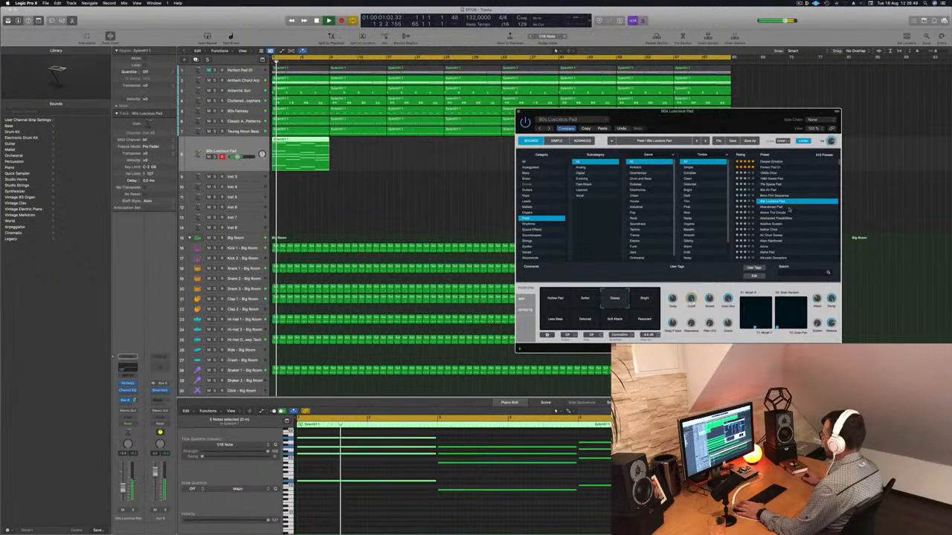
{"action": "key", "text": "Down"}
{"action": "key", "text": "Return"}
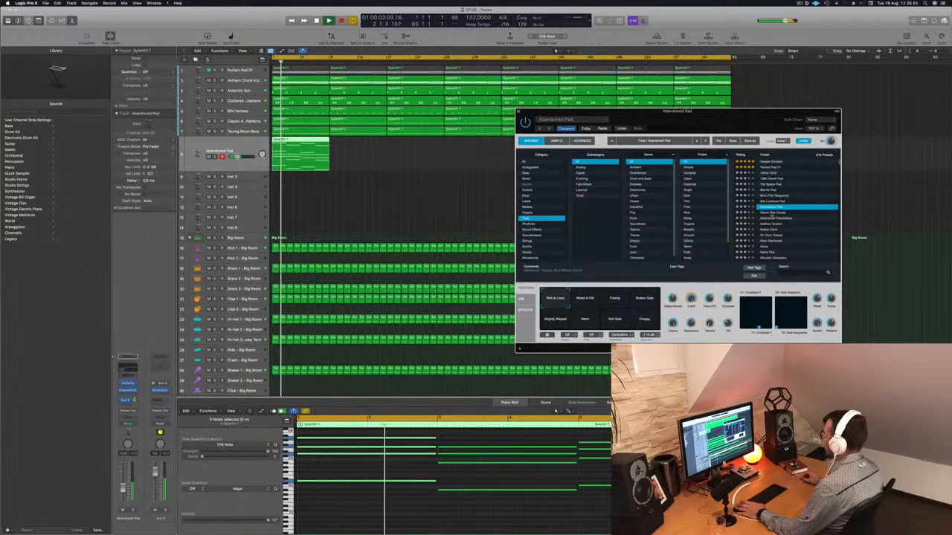
Audition the Moved & Old, Pulsing, Broken Gate, Brightly Warped and Choppy performance pads
{"action": "left_click_drag", "start_coordinate": [739, 122], "coordinate": [679, 80]}
{"action": "left_click", "coordinate": [530, 258]}
{"action": "key", "text": "Return"}
{"action": "left_click", "coordinate": [557, 258]}
{"action": "left_click", "coordinate": [585, 258]}
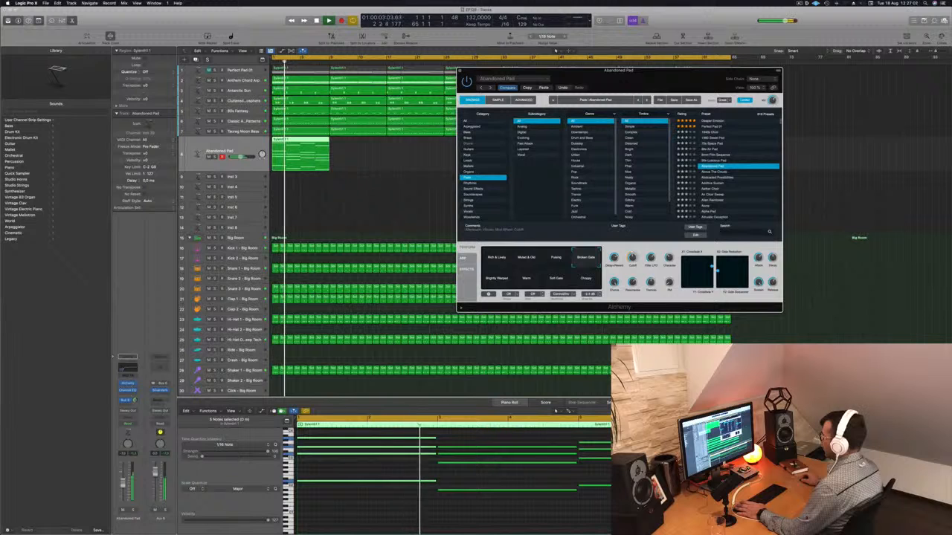
{"action": "left_click", "coordinate": [258, 401]}
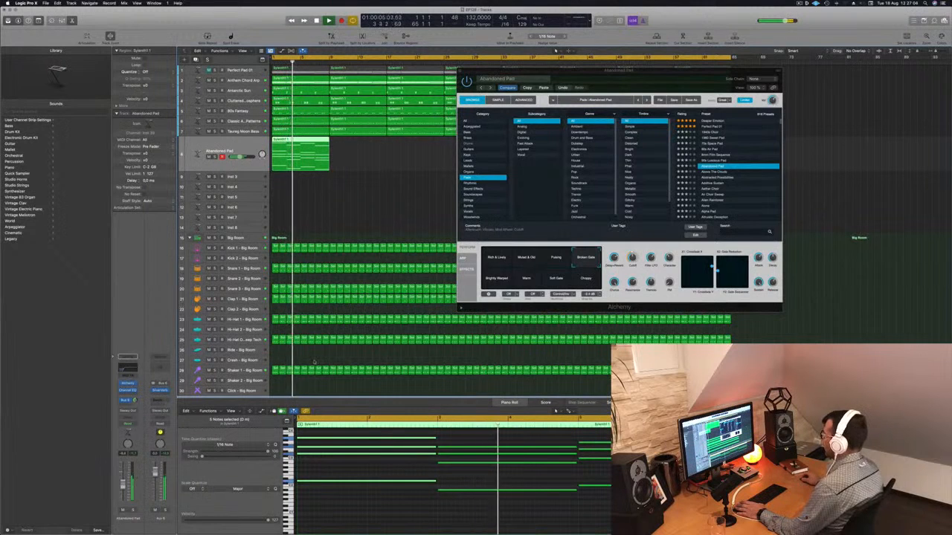
{"action": "left_click", "coordinate": [495, 279]}
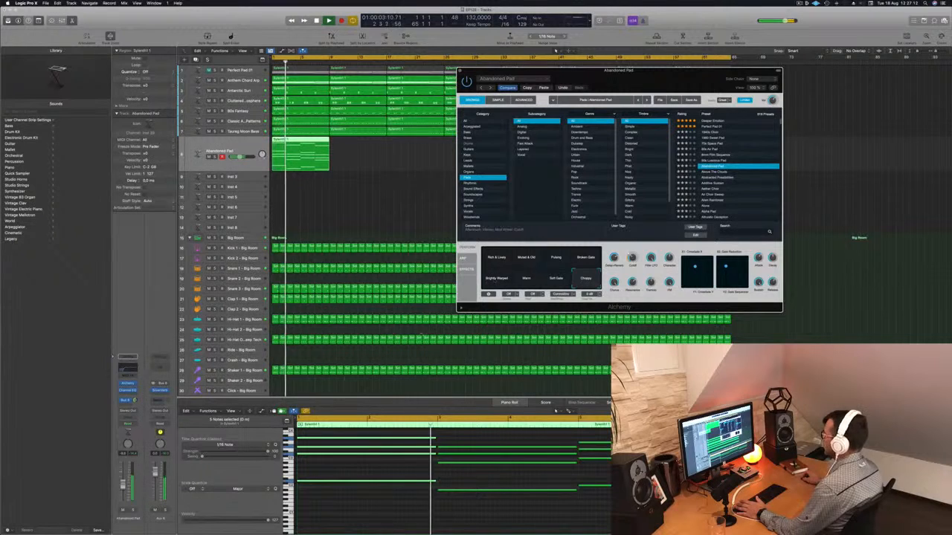
{"action": "left_click", "coordinate": [492, 280]}
{"action": "left_click", "coordinate": [584, 279]}
{"action": "left_click", "coordinate": [301, 438]}
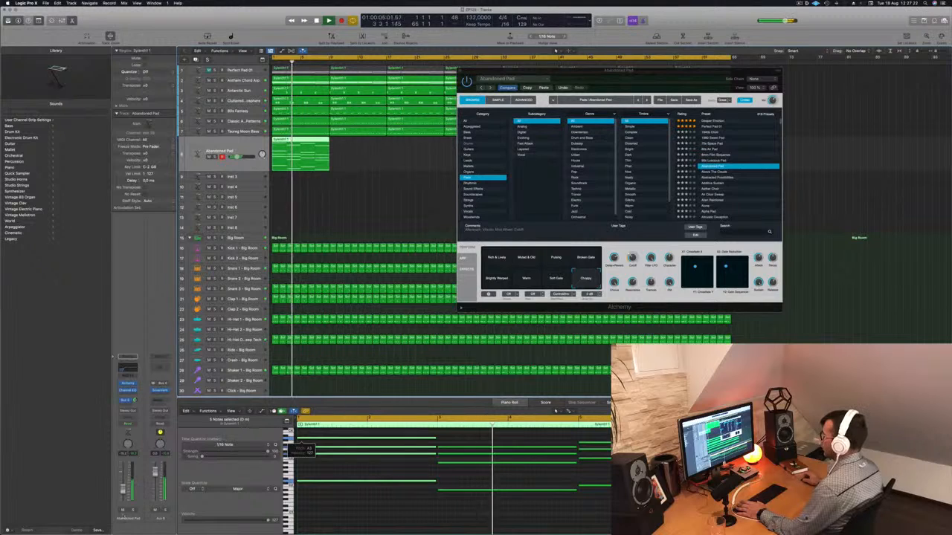
{"action": "left_click", "coordinate": [123, 511]}
{"action": "left_click", "coordinate": [123, 511]}
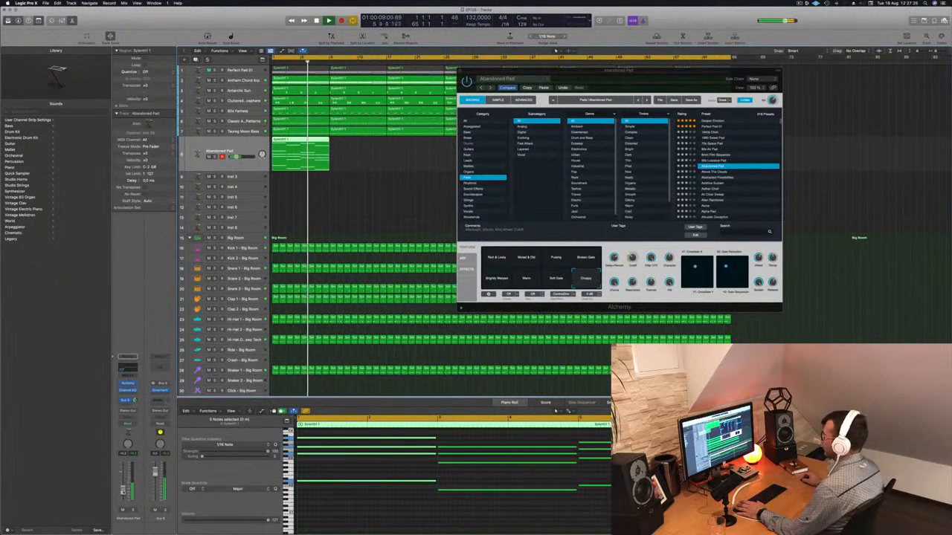
Extend the pad region across the full length of the arrangement and play it
{"action": "left_click_drag", "start_coordinate": [667, 93], "coordinate": [915, 146]}
{"action": "left_click_drag", "start_coordinate": [298, 141], "coordinate": [359, 147]}
{"action": "mouse_move", "coordinate": [419, 151]}
{"action": "left_mouse_down"}
{"action": "mouse_move", "coordinate": [288, 154]}
{"action": "mouse_move", "coordinate": [297, 139]}
{"action": "mouse_move", "coordinate": [415, 140]}
{"action": "left_mouse_up"}
{"action": "left_click_drag", "start_coordinate": [513, 156], "coordinate": [530, 147]}
{"action": "key", "text": "space"}
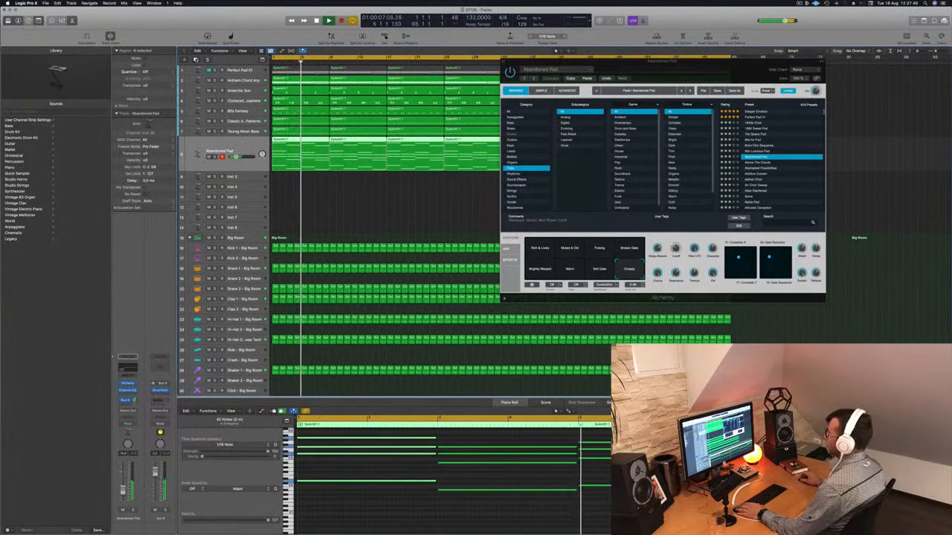
Duplicate the Abandoned Pad track and close the Alchemy window
{"action": "key", "text": "super+d"}
{"action": "left_click", "coordinate": [548, 67]}
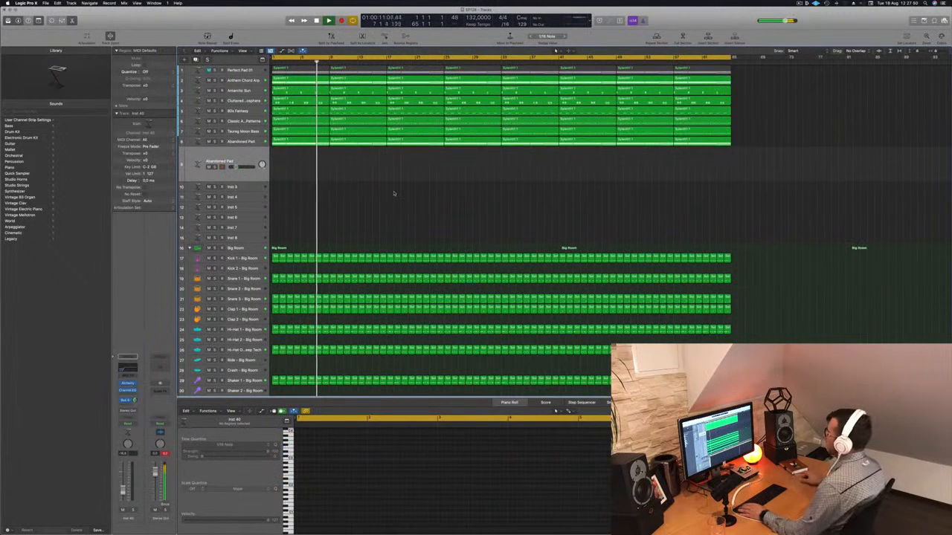
Copy the Abandoned Pad region onto the duplicated pad track at bar 1 and play from the start
{"action": "left_click", "coordinate": [292, 142]}
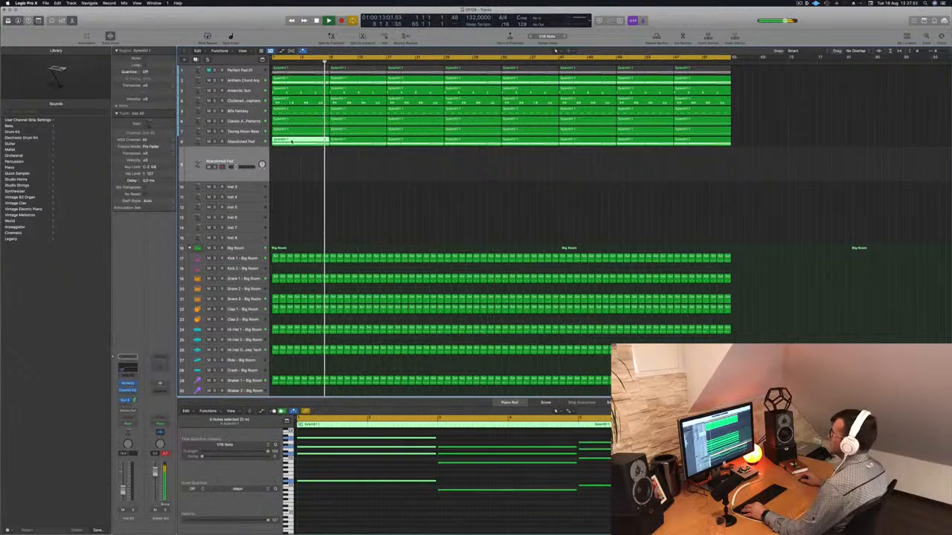
{"action": "left_click_drag", "start_coordinate": [291, 141], "coordinate": [292, 162]}
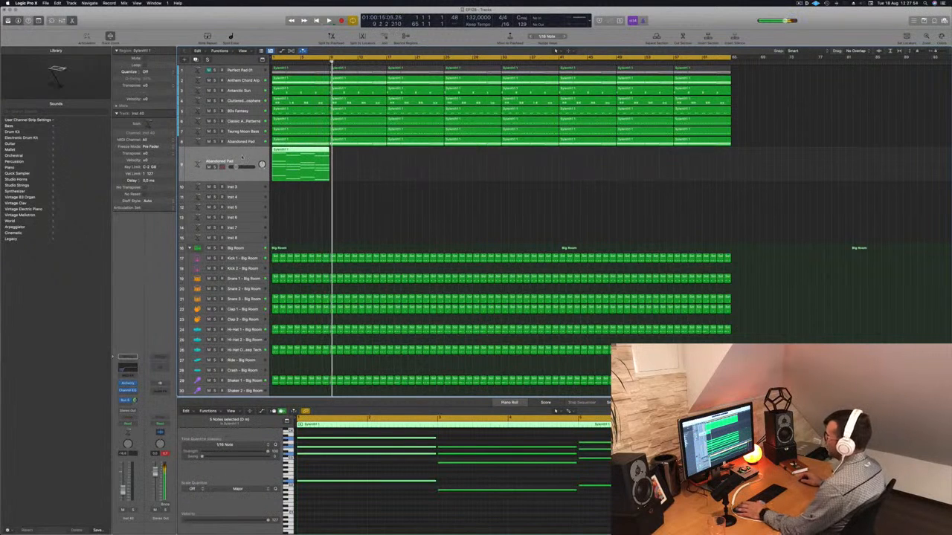
{"action": "key", "text": "Return"}
{"action": "key", "text": "space"}
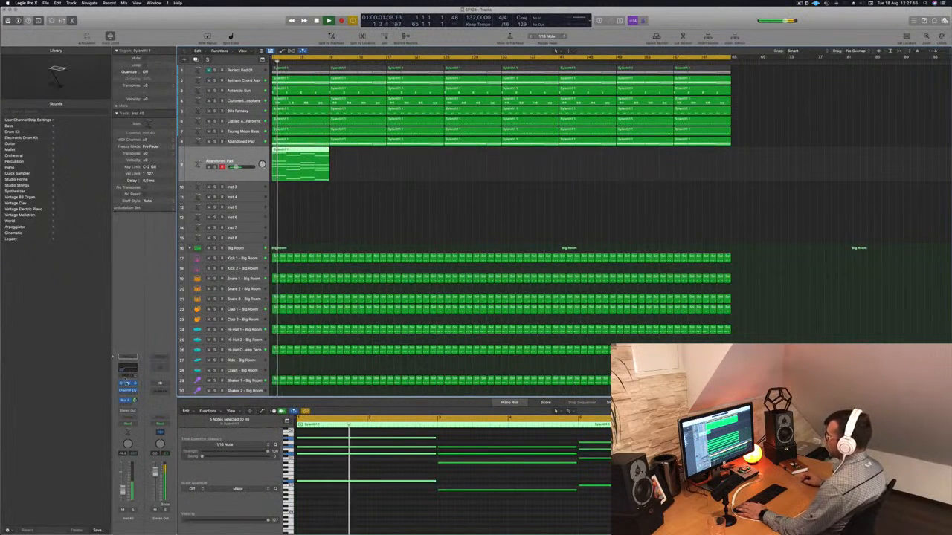
Try the Alien Rainforest preset on the duplicated track's Alchemy, then load the Alone pad preset
{"action": "key", "text": "v"}
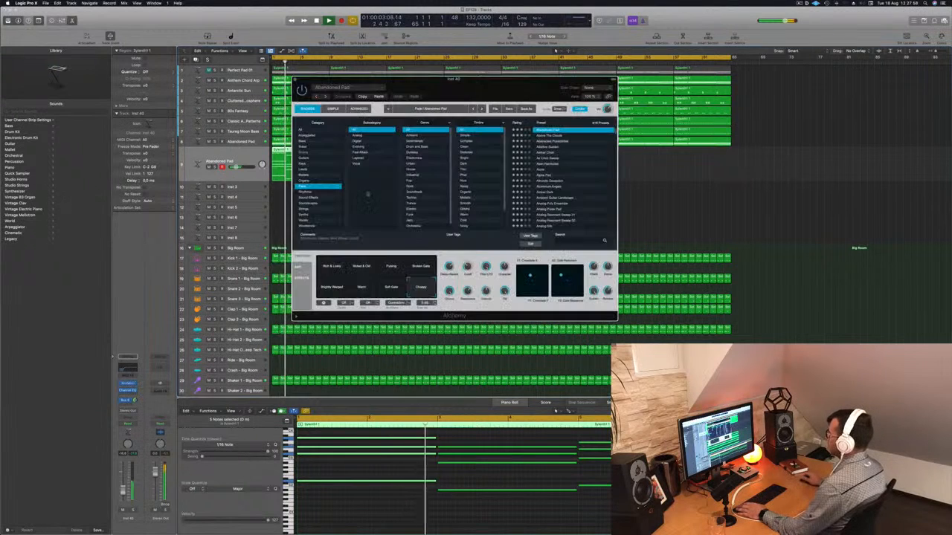
{"action": "left_click", "coordinate": [550, 164]}
{"action": "left_click_drag", "start_coordinate": [519, 86], "coordinate": [626, 110]}
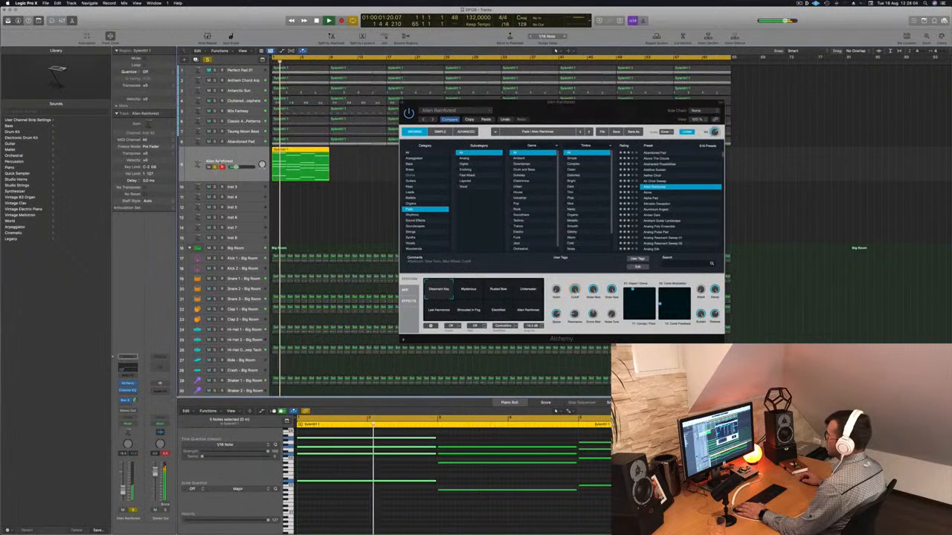
{"action": "key", "text": "space"}
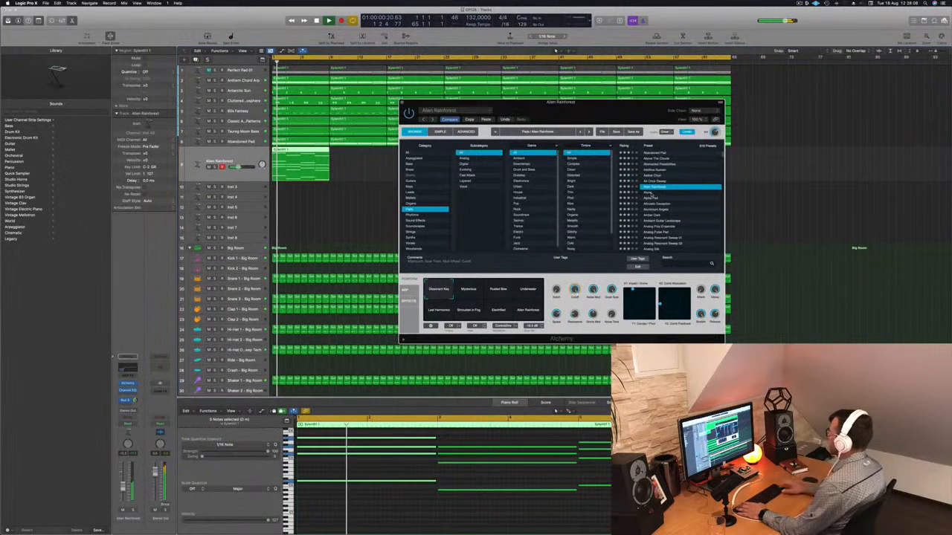
{"action": "left_click", "coordinate": [651, 193]}
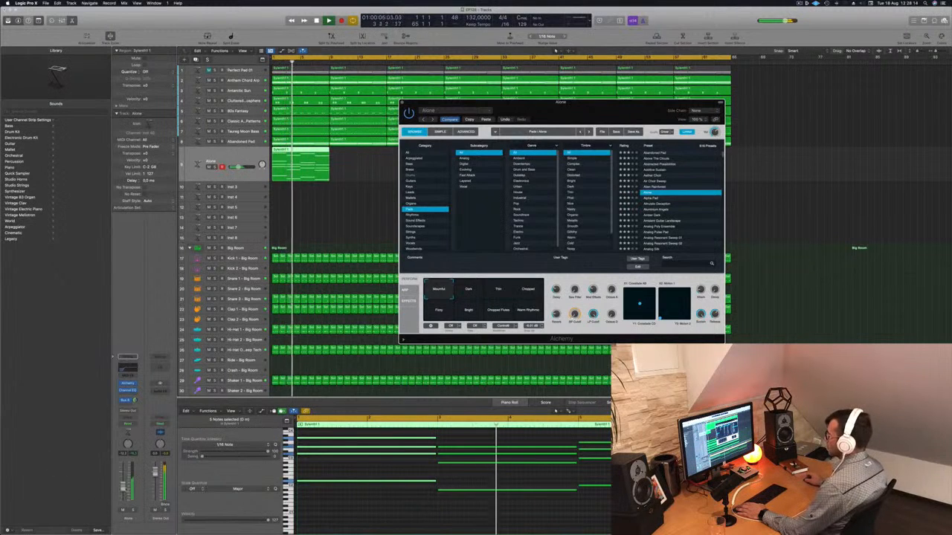
Raise the Alone track's Channel EQ high-pass filter to about 760 Hz while playing, then close the EQ
{"action": "left_click", "coordinate": [127, 358]}
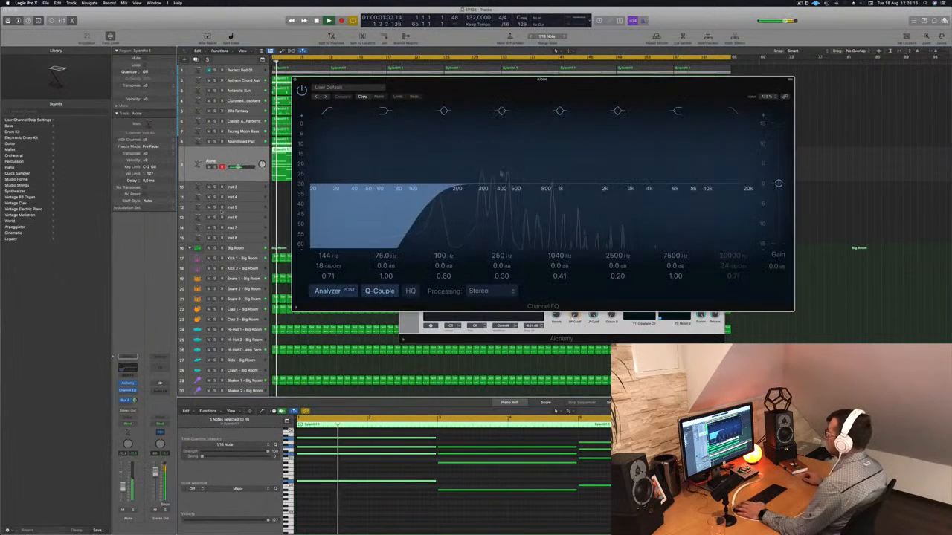
{"action": "left_click_drag", "start_coordinate": [436, 194], "coordinate": [535, 188]}
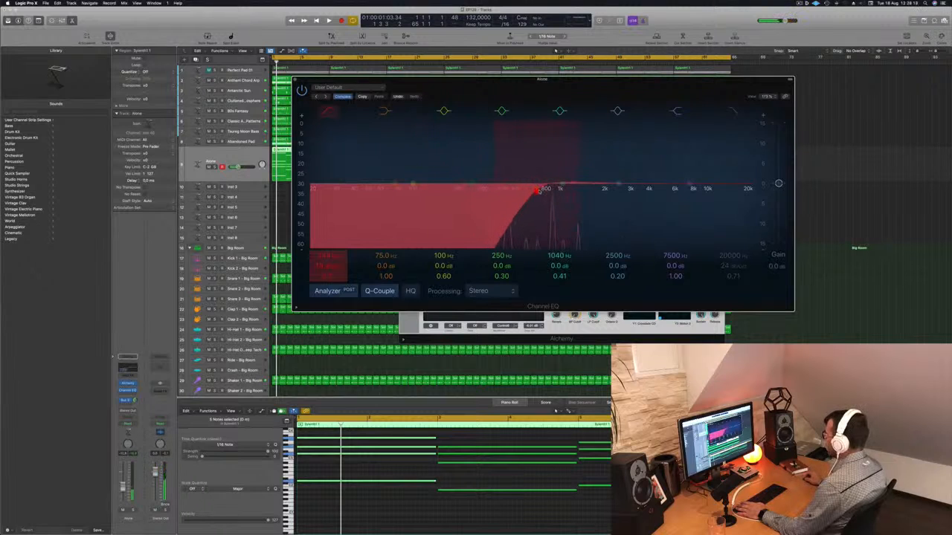
{"action": "key", "text": "space"}
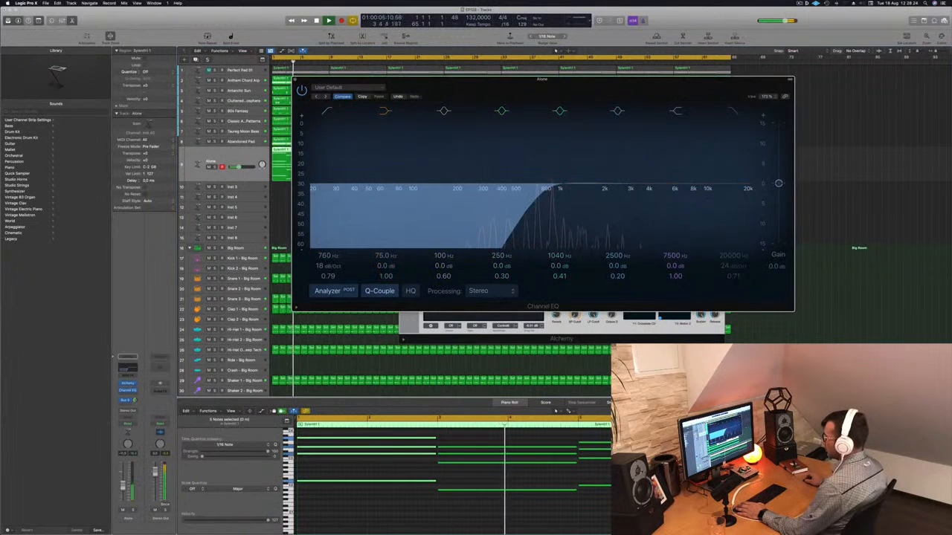
{"action": "left_click_drag", "start_coordinate": [135, 400], "coordinate": [135, 397]}
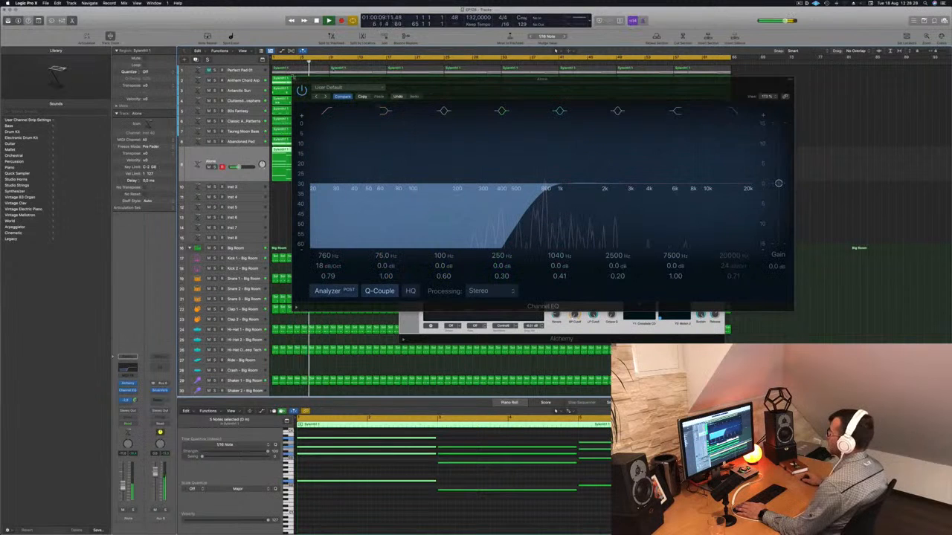
{"action": "left_click", "coordinate": [295, 80]}
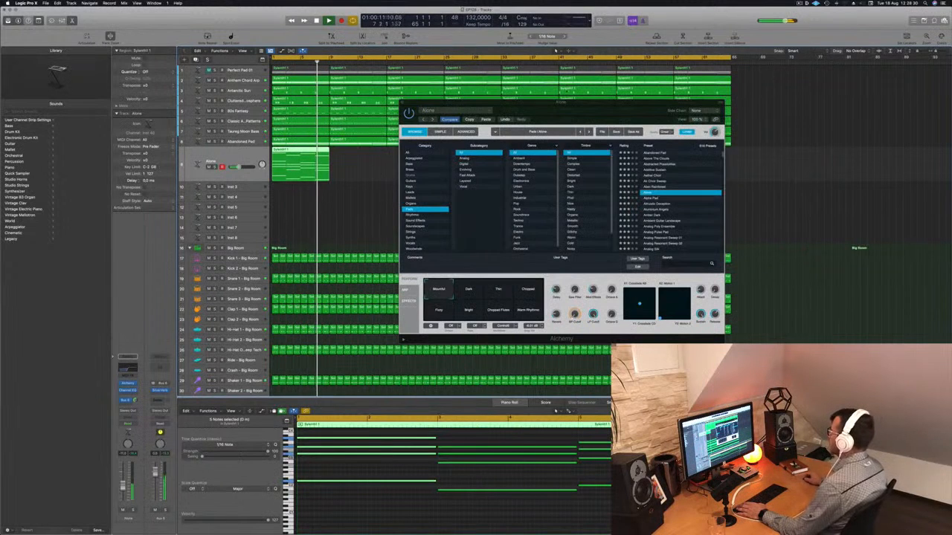
Extend the Alone pad region across the full length of the arrangement
{"action": "left_click_drag", "start_coordinate": [568, 108], "coordinate": [893, 141]}
{"action": "left_click_drag", "start_coordinate": [304, 157], "coordinate": [362, 157]}
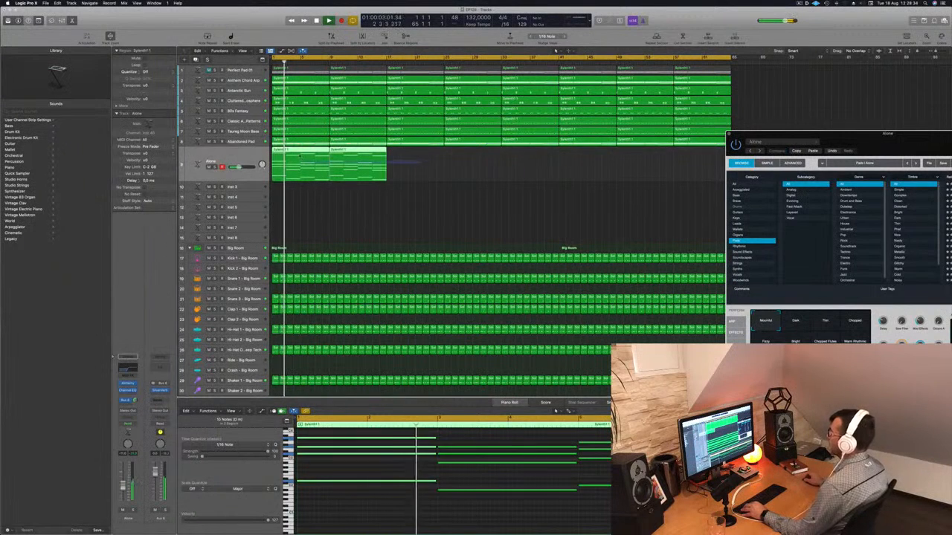
{"action": "left_click_drag", "start_coordinate": [296, 149], "coordinate": [652, 156]}
{"action": "key", "text": "super+Left"}
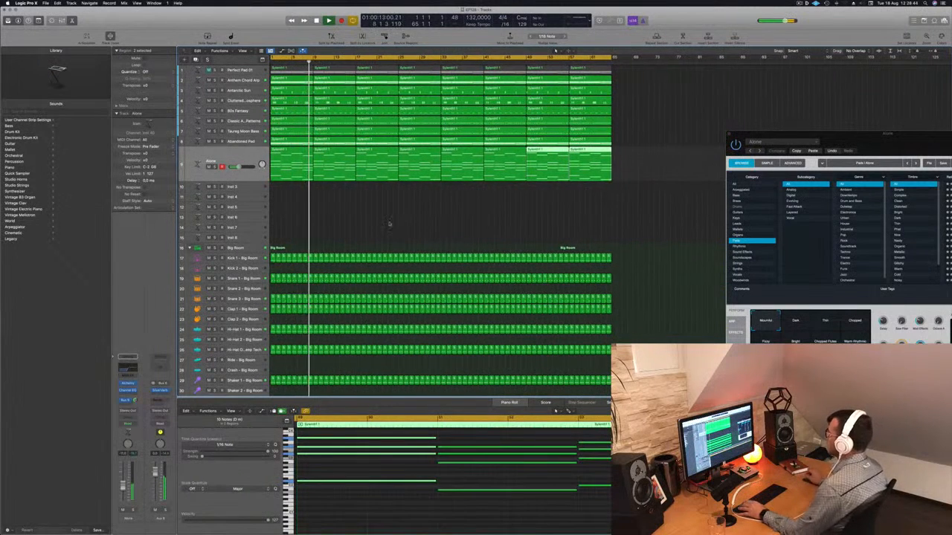
Briefly solo the Alone track, then select all regions and play from the start
{"action": "left_click", "coordinate": [389, 223]}
{"action": "key", "text": "Return"}
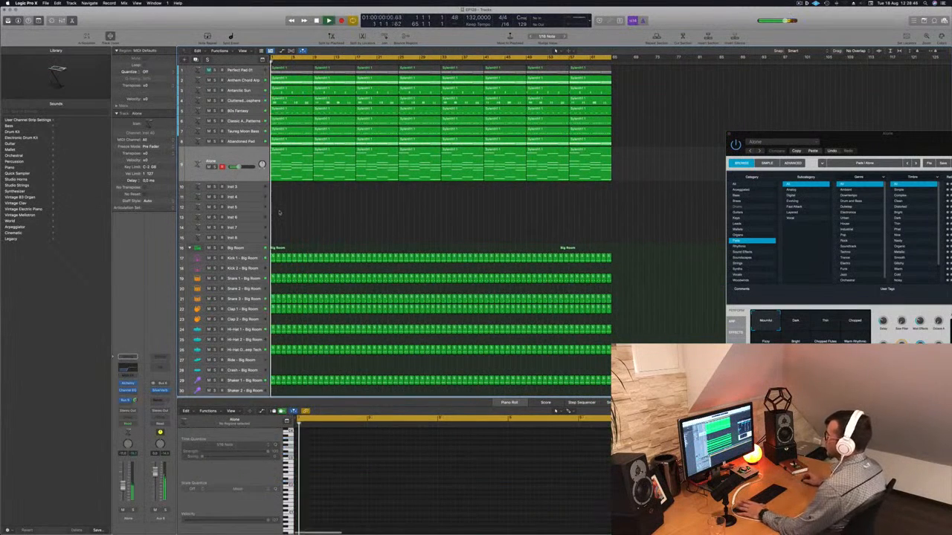
{"action": "key", "text": "s"}
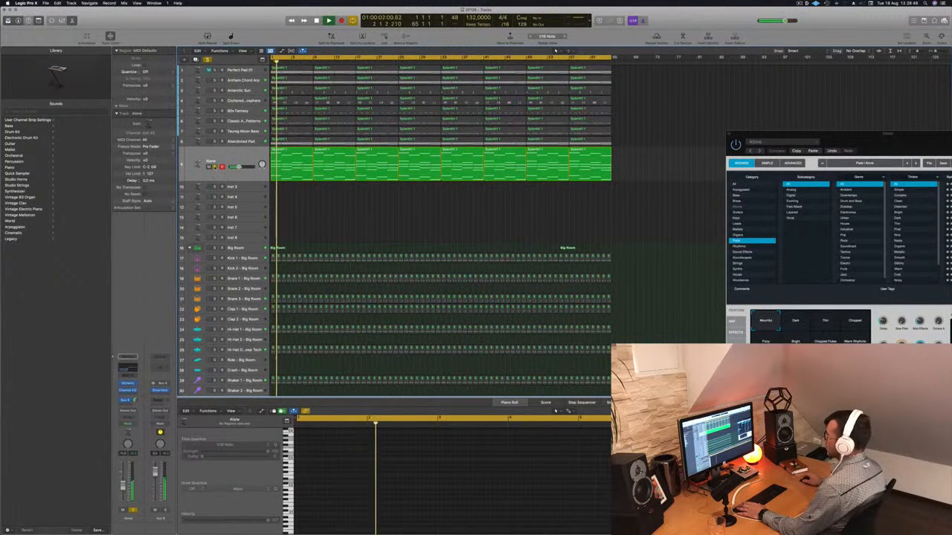
{"action": "key", "text": "s"}
{"action": "key", "text": "super+a"}
{"action": "key", "text": "Return"}
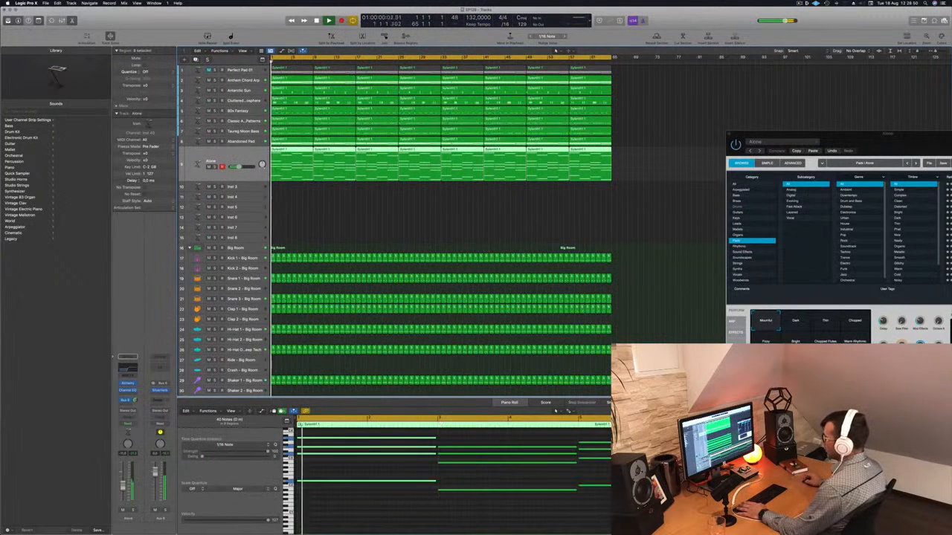
Open the Alone track's Alchemy and audition the Dark, Thin, Chopped and Fizzy performance pads
{"action": "left_click", "coordinate": [128, 384]}
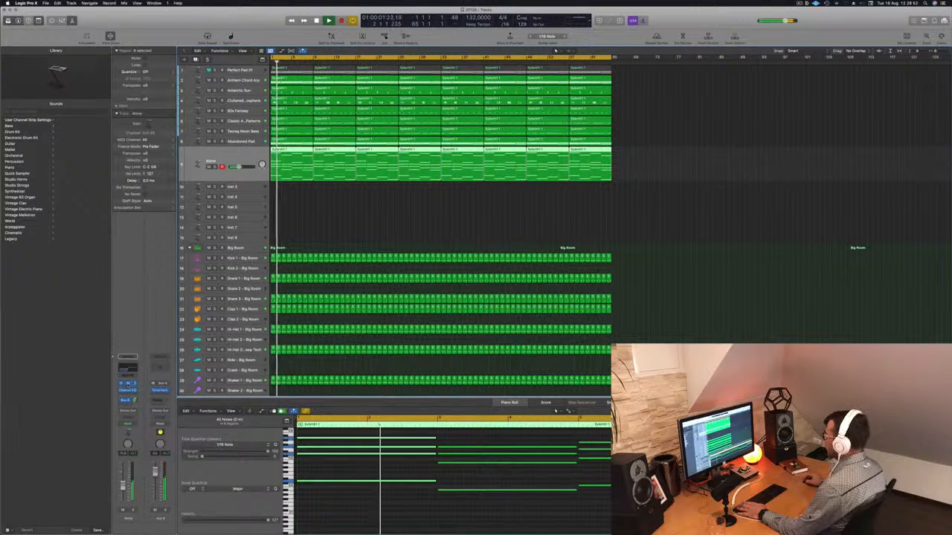
{"action": "left_click", "coordinate": [128, 385]}
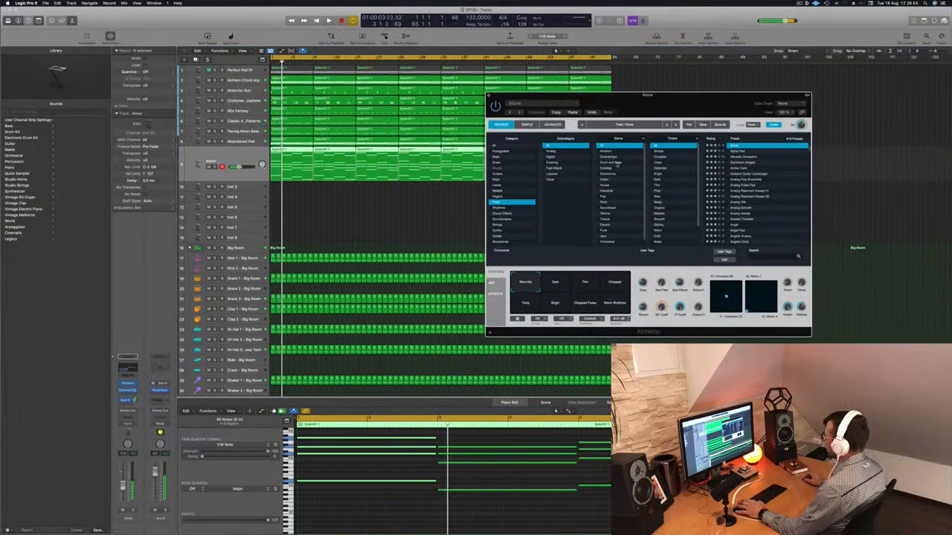
{"action": "left_click", "coordinate": [556, 286]}
{"action": "left_click", "coordinate": [587, 287]}
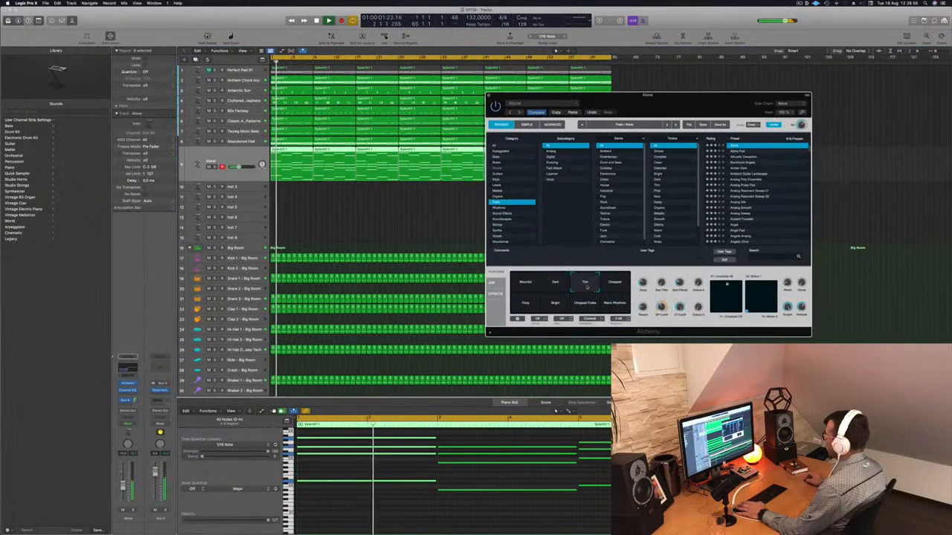
{"action": "left_click", "coordinate": [618, 286]}
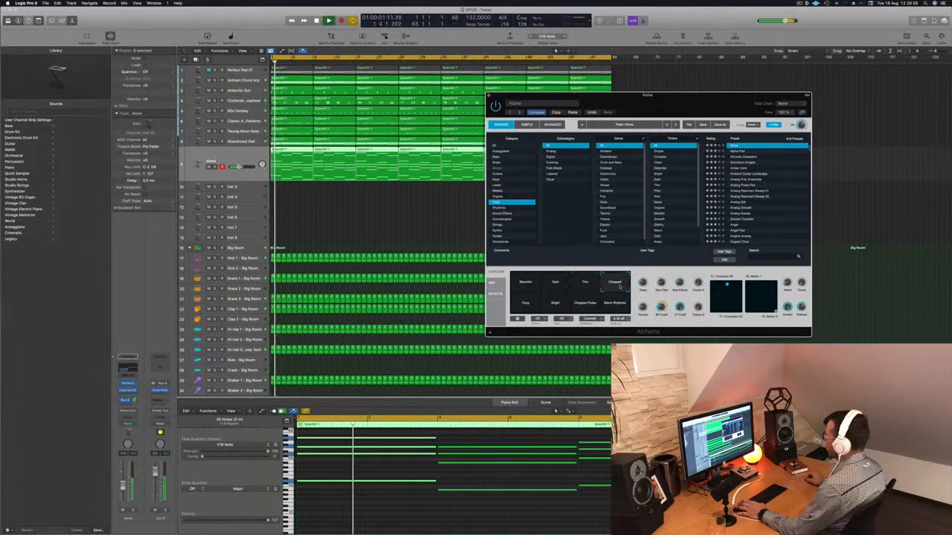
{"action": "left_click", "coordinate": [525, 301]}
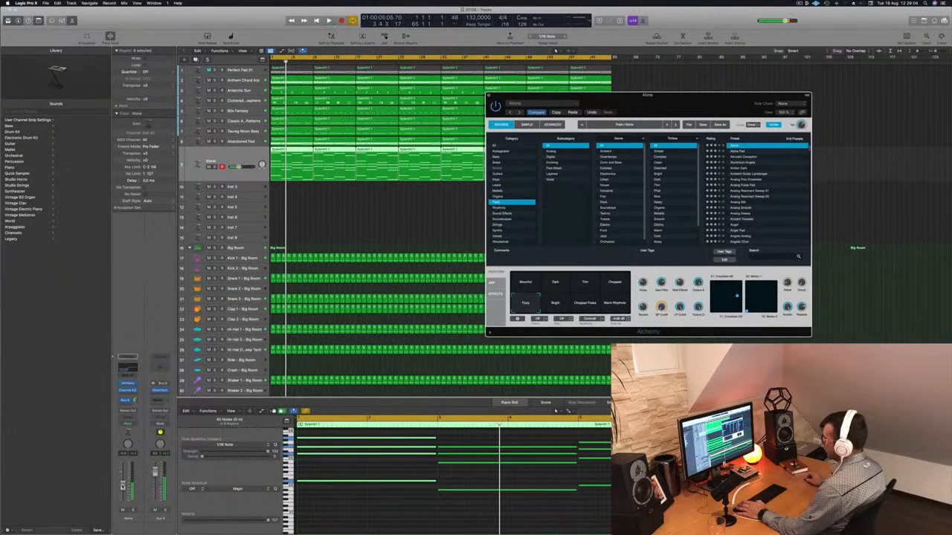
{"action": "left_click_drag", "start_coordinate": [123, 488], "coordinate": [123, 490]}
{"action": "key", "text": "space"}
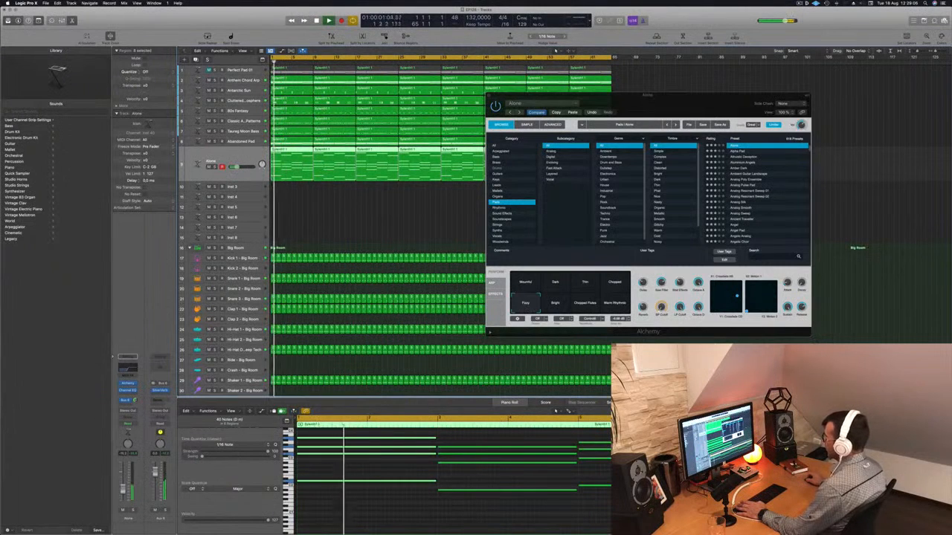
Audition the Bright, Chopped Pulse and Warm Rhythms pads, settle on Fizzy, and close Alchemy
{"action": "left_click", "coordinate": [554, 304]}
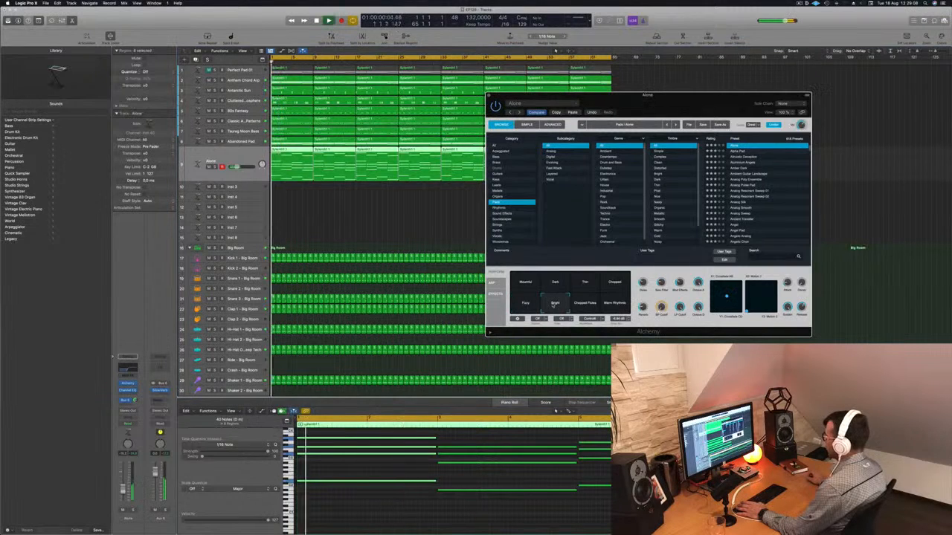
{"action": "left_click", "coordinate": [583, 305]}
{"action": "left_click", "coordinate": [617, 304]}
{"action": "left_click", "coordinate": [525, 302]}
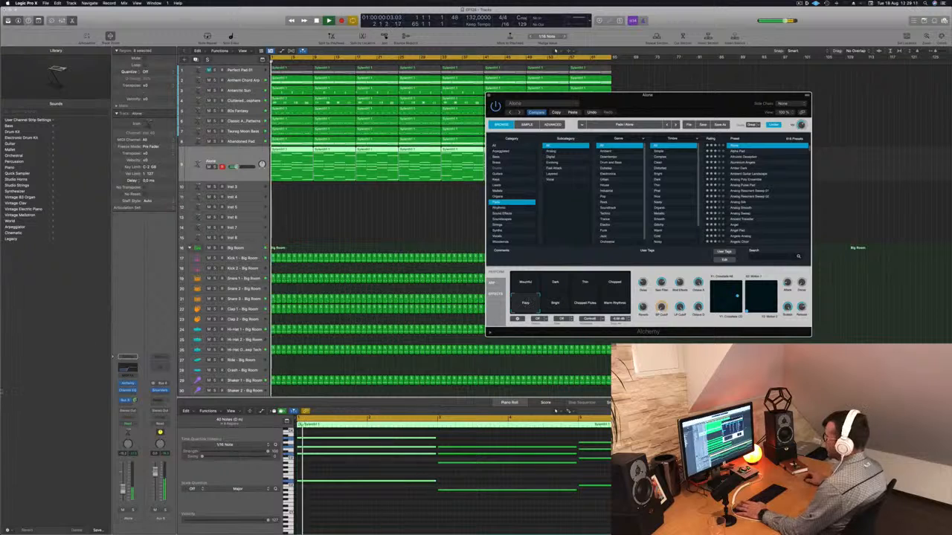
{"action": "left_click", "coordinate": [490, 96]}
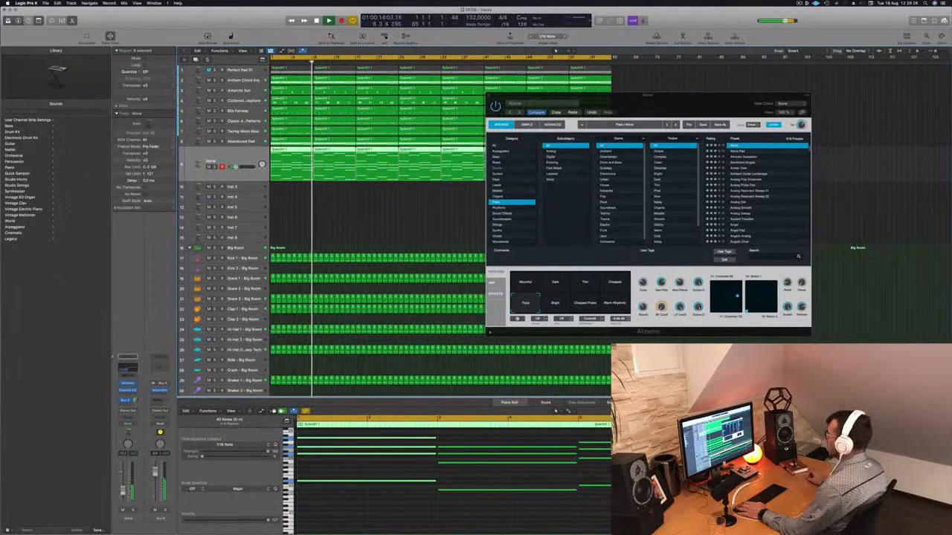
{"action": "key", "text": "super+w"}
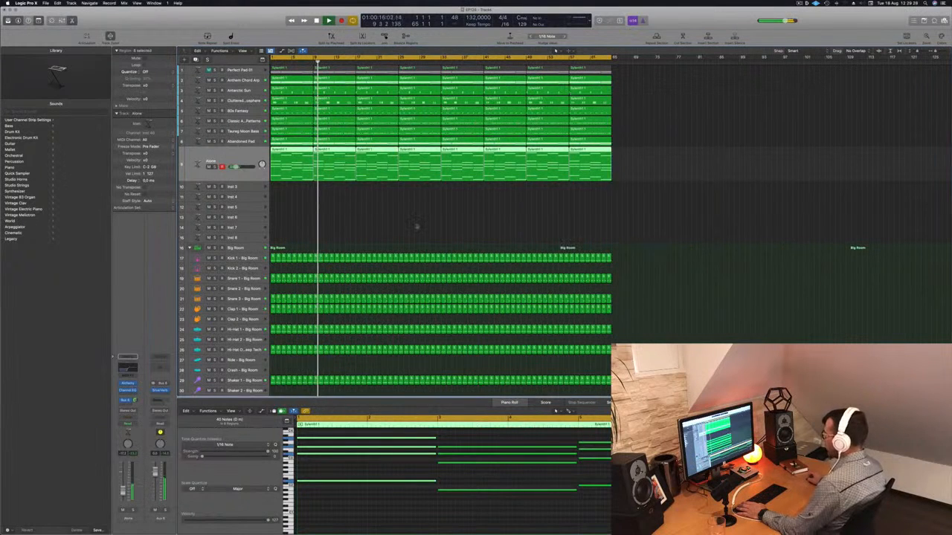
Duplicate the Alone track to create a new empty instrument track
{"action": "left_click", "coordinate": [418, 225]}
{"action": "key", "text": "space"}
{"action": "key", "text": "space"}
{"action": "left_click", "coordinate": [243, 157]}
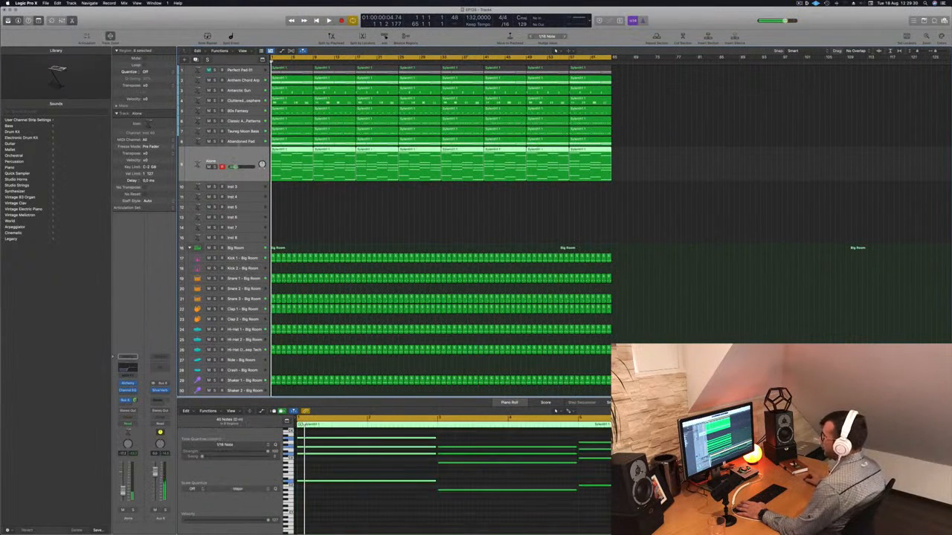
{"action": "key", "text": "super+d"}
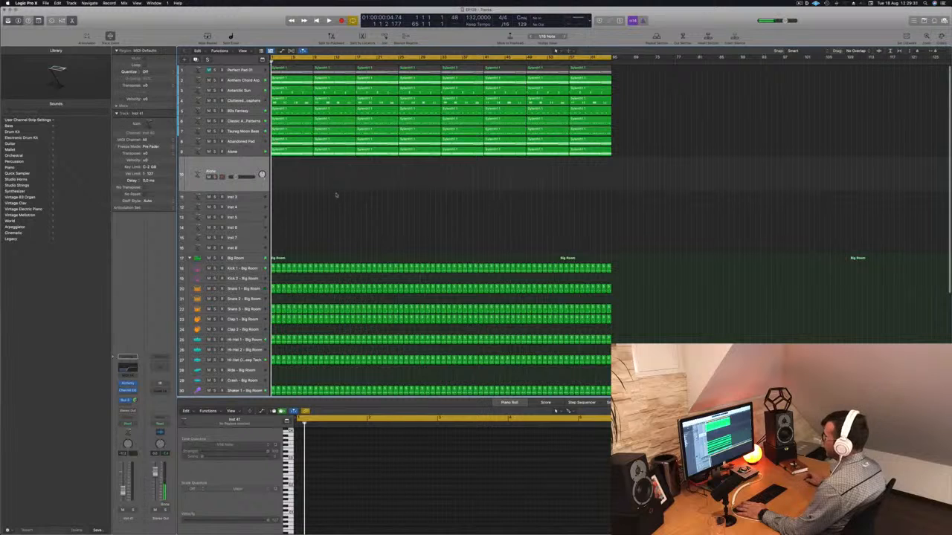
Select the Alone region and play back the pad layers with the new track selected
{"action": "left_click", "coordinate": [293, 151]}
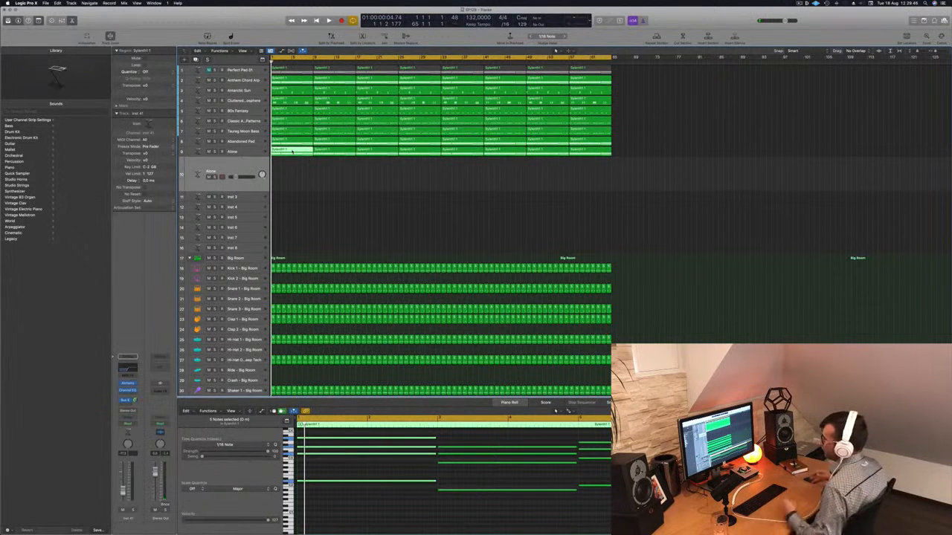
{"action": "key", "text": "space"}
{"action": "key", "text": "space"}
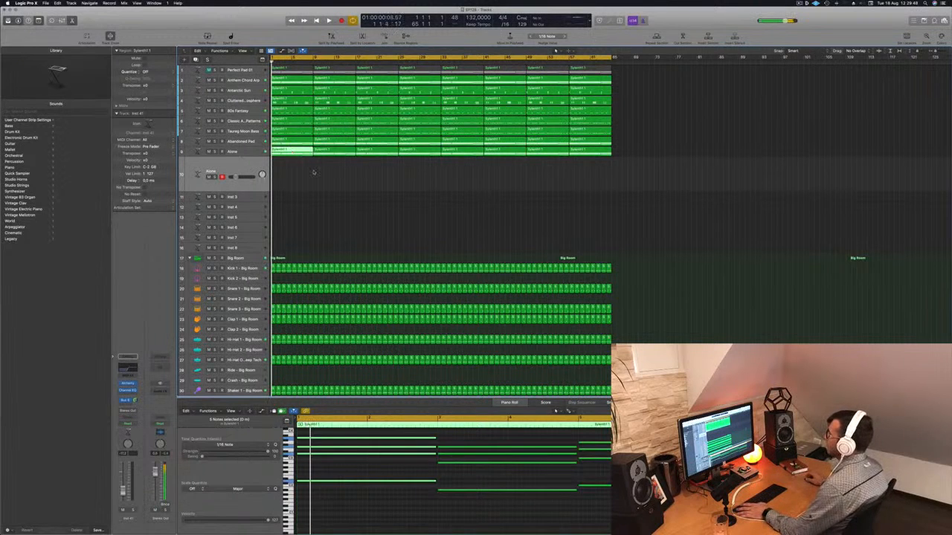
{"action": "left_click", "coordinate": [316, 172]}
{"action": "key", "text": "space"}
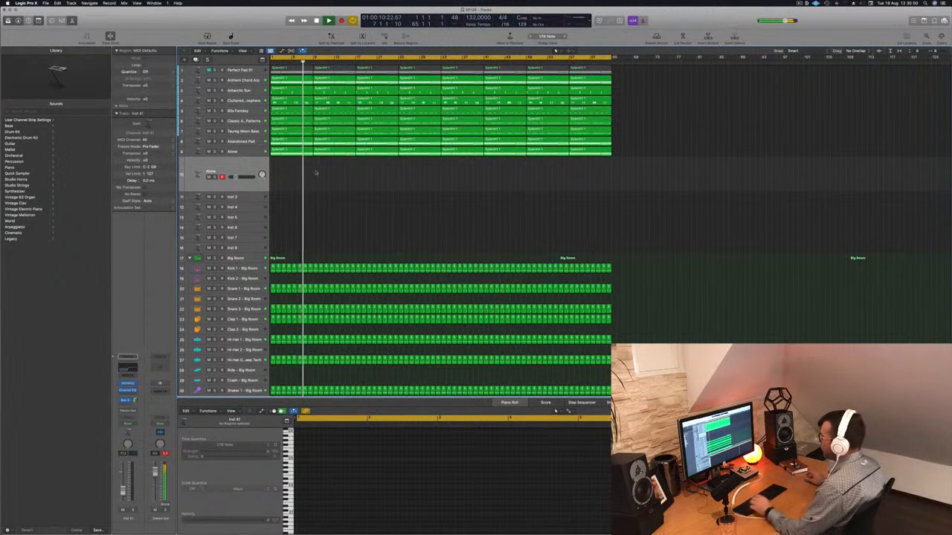
Select all regions and name them after their tracks
{"action": "key", "text": "super+a"}
{"action": "right_click", "coordinate": [337, 118]}
{"action": "left_click", "coordinate": [341, 197]}
{"action": "left_click", "coordinate": [344, 185]}
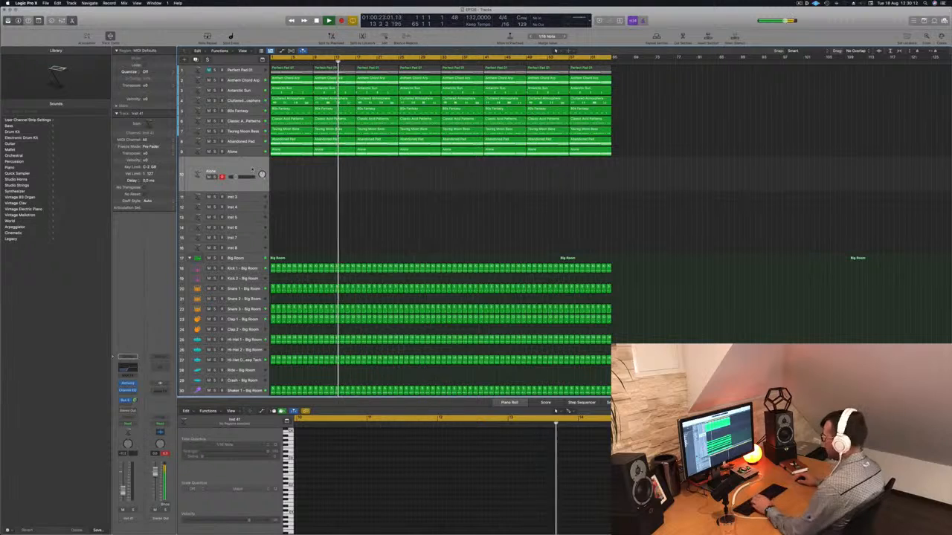
Open Musical Typing and play test notes on the new track, shifting down an octave
{"action": "key", "text": "super+k"}
{"action": "key", "text": "h"}
{"action": "key", "text": "h"}
{"action": "key", "text": "z"}
{"action": "key", "text": "g"}
{"action": "key", "text": "h"}
{"action": "key", "text": "h"}
Open the new track's Channel EQ and set its high-pass filter to 55 Hz
{"action": "left_click", "coordinate": [127, 366]}
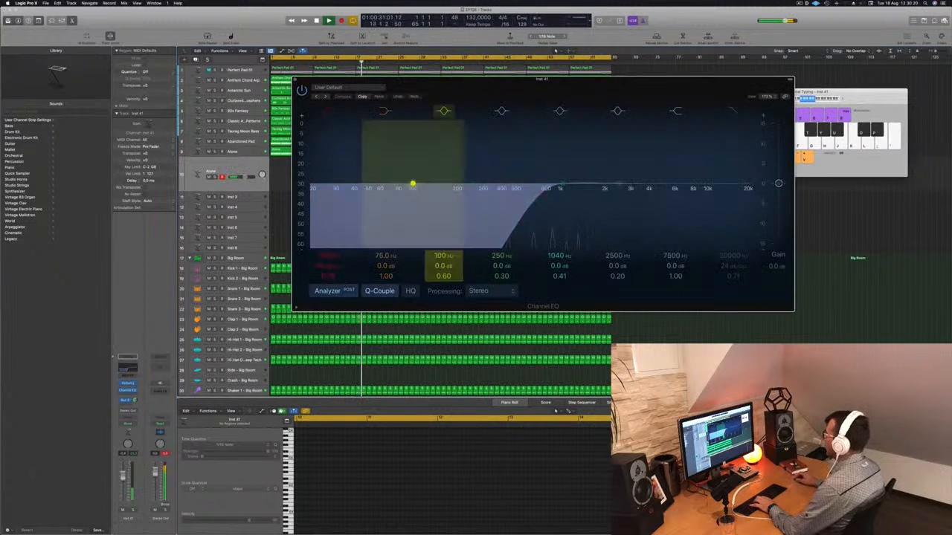
{"action": "left_click_drag", "start_coordinate": [544, 192], "coordinate": [376, 193]}
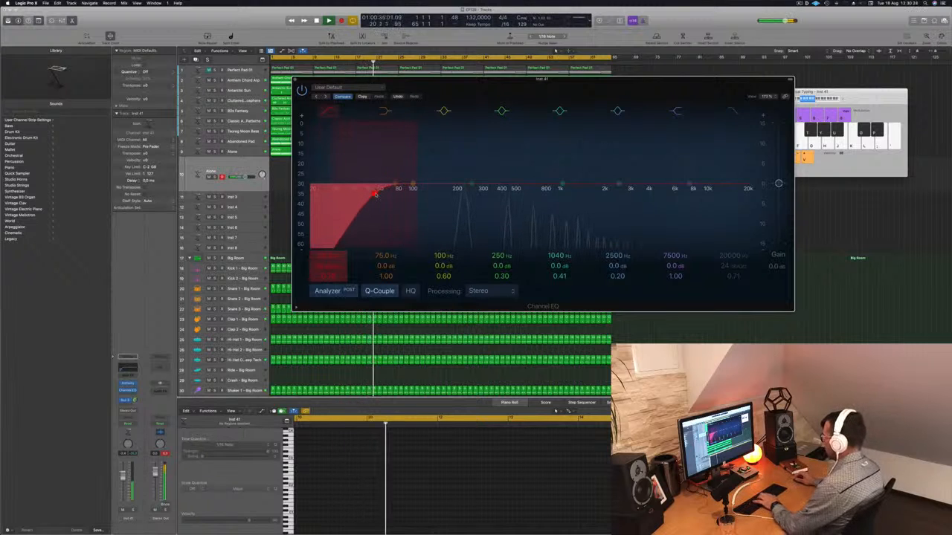
Close the Channel EQ and audition the new track by playing notes with Musical Typing
{"action": "left_click", "coordinate": [295, 80]}
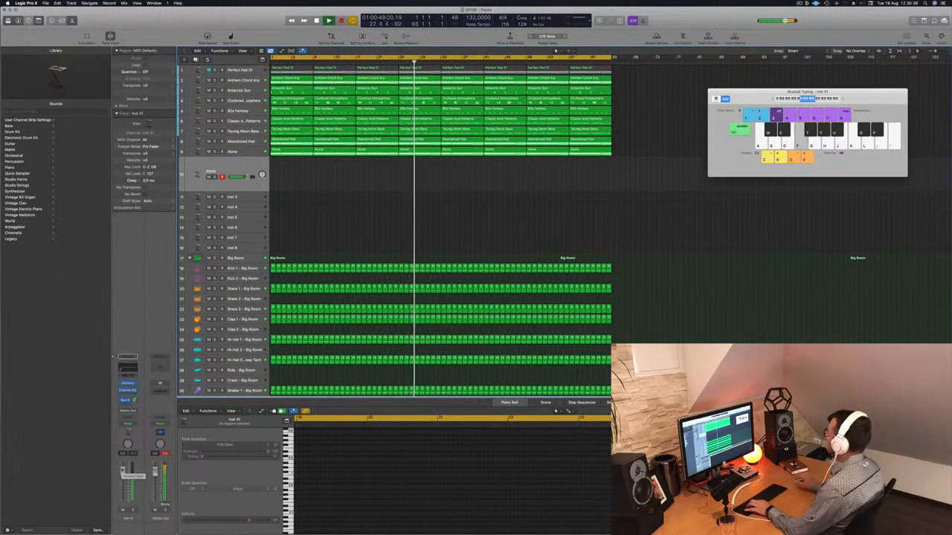
{"action": "left_click_drag", "start_coordinate": [841, 100], "coordinate": [842, 99]}
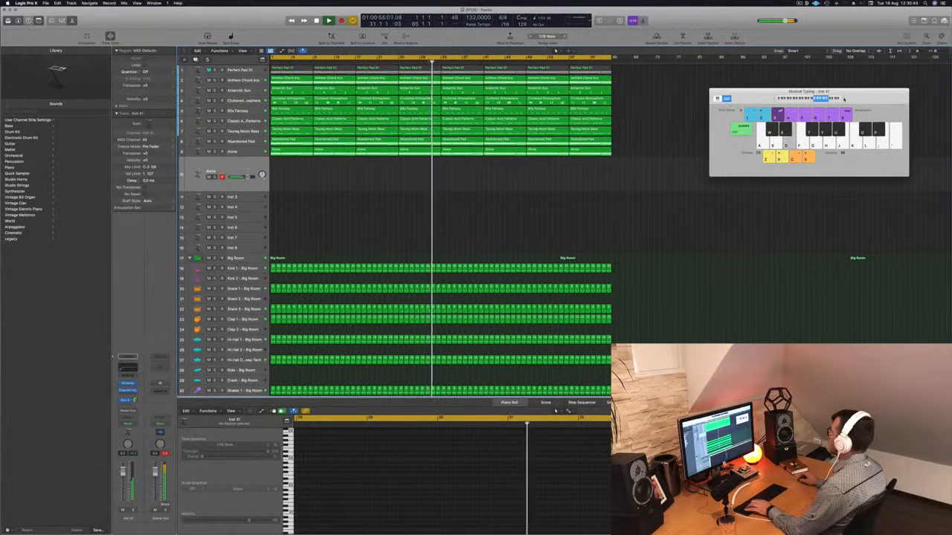
{"action": "key", "text": "f"}
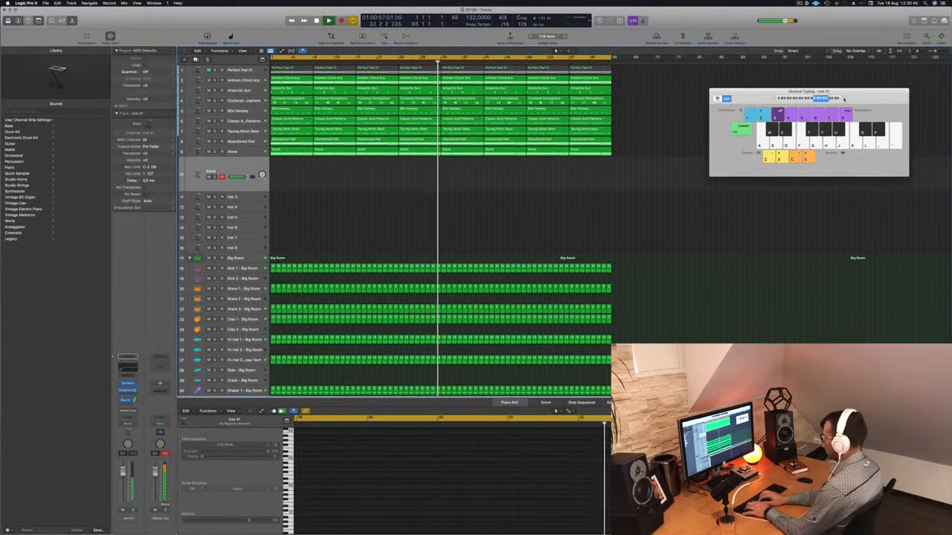
{"action": "key", "text": "a"}
{"action": "key", "text": "s"}
{"action": "key", "text": "a"}
{"action": "key", "text": "d"}
{"action": "key", "text": "s"}
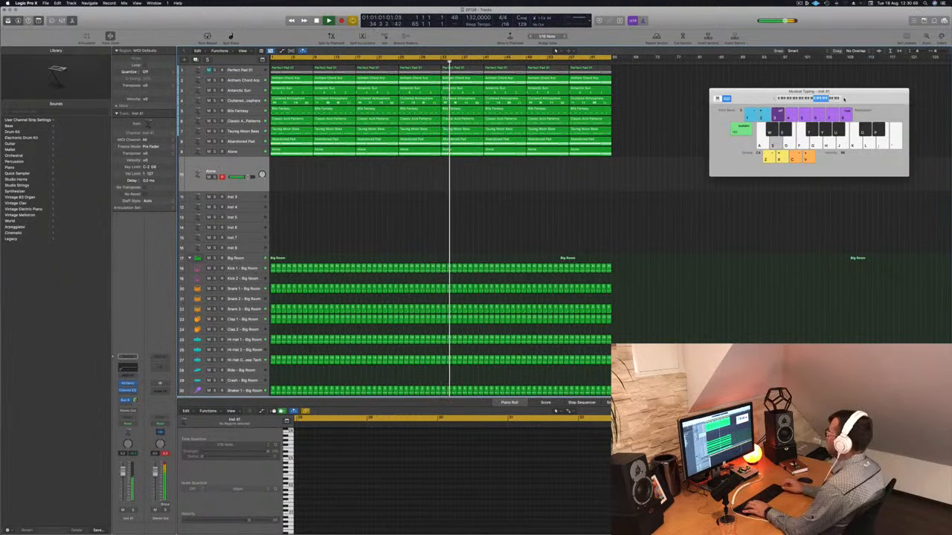
{"action": "key", "text": "a"}
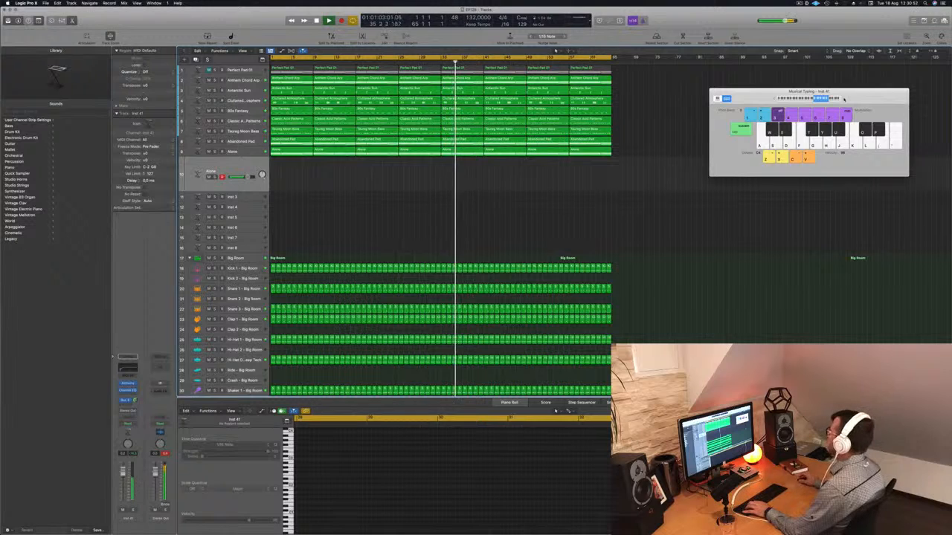
{"action": "left_click_drag", "start_coordinate": [795, 91], "coordinate": [775, 94]}
{"action": "key", "text": "a"}
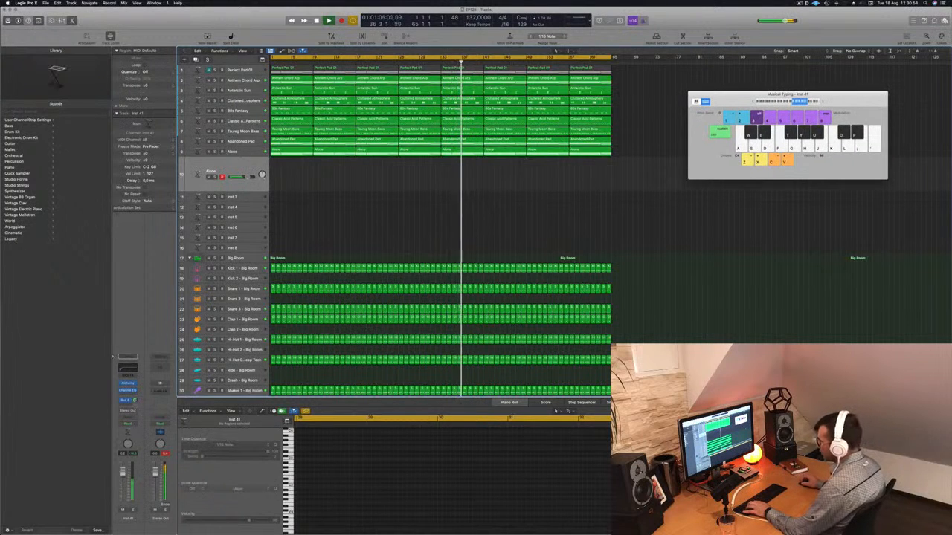
{"action": "key", "text": "a"}
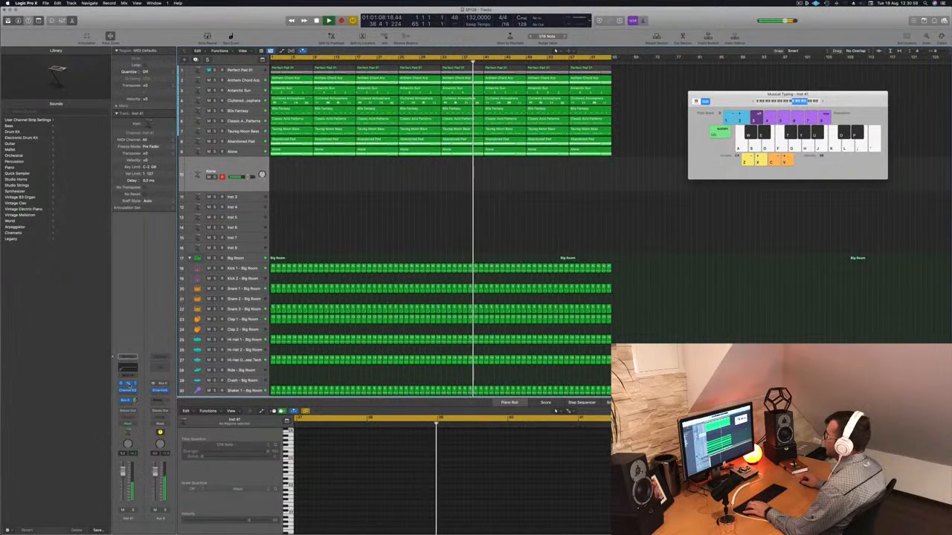
Open the new track's Alchemy instrument window and position it beside the Musical Typing keyboard
{"action": "left_click", "coordinate": [129, 384]}
{"action": "left_click_drag", "start_coordinate": [461, 90], "coordinate": [605, 105]}
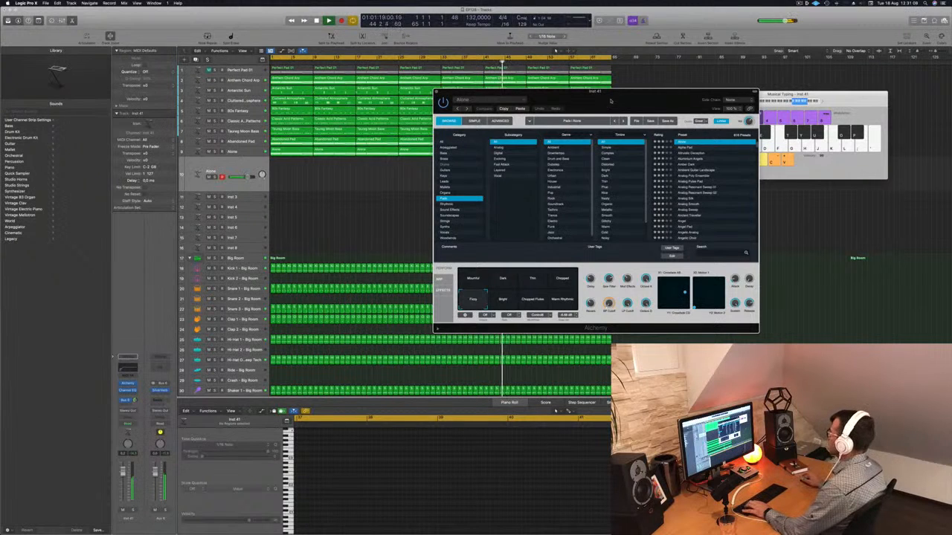
{"action": "left_click_drag", "start_coordinate": [611, 100], "coordinate": [656, 141]}
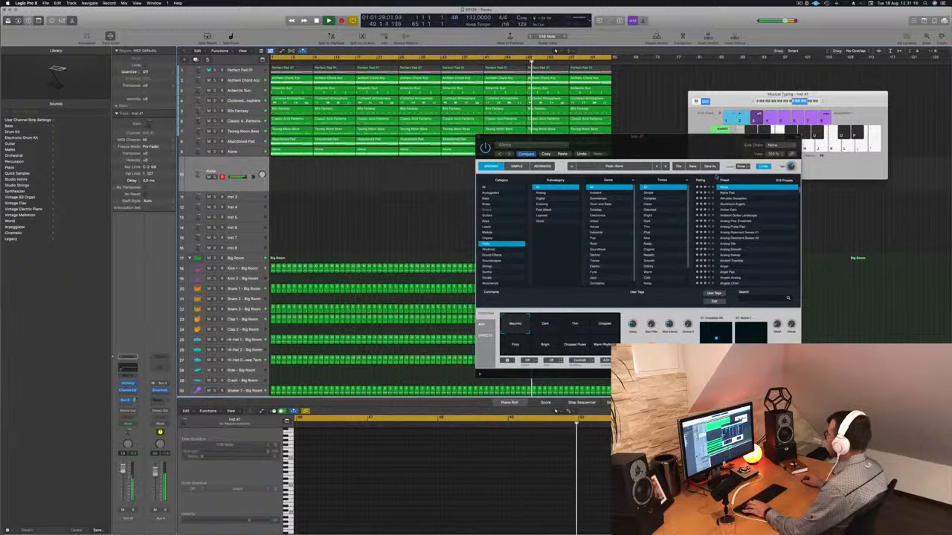
{"action": "left_click", "coordinate": [753, 101]}
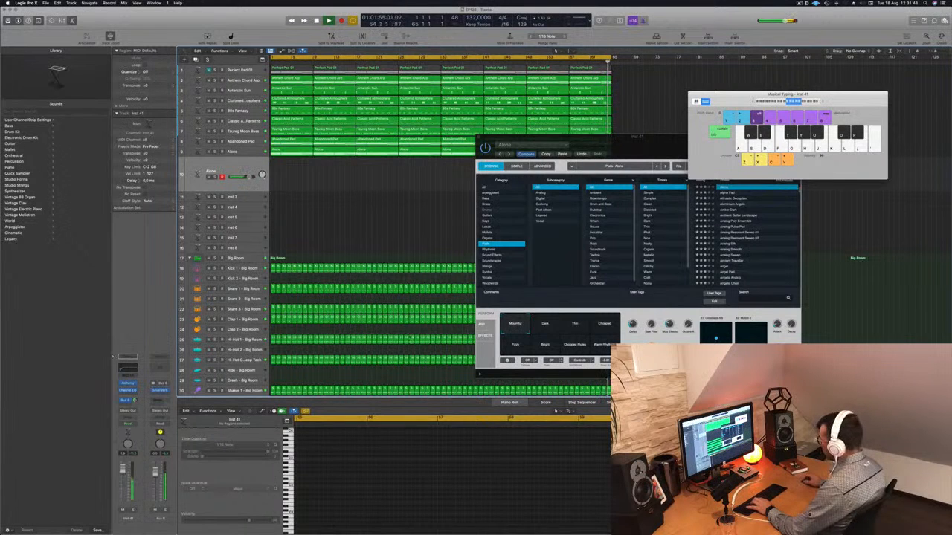
{"action": "left_click_drag", "start_coordinate": [565, 137], "coordinate": [520, 167]}
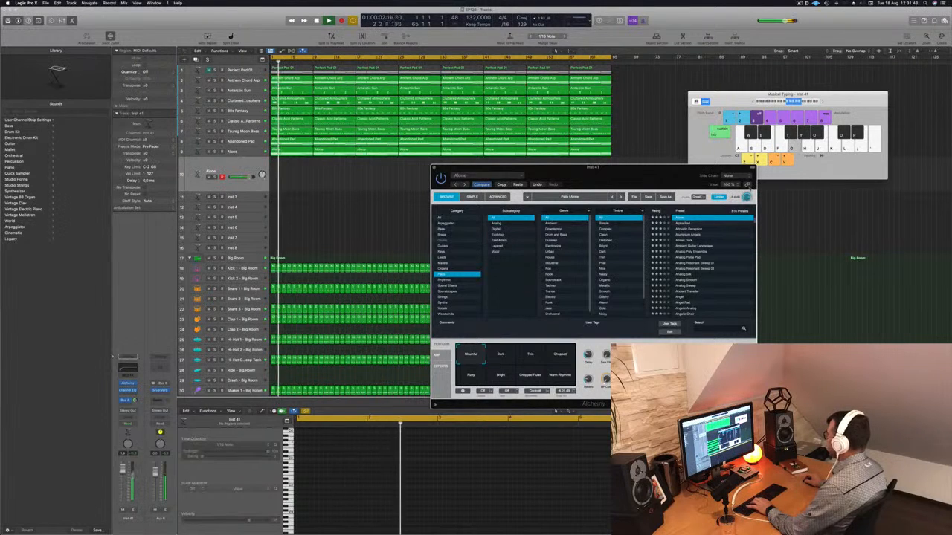
{"action": "left_click_drag", "start_coordinate": [675, 176], "coordinate": [700, 181]}
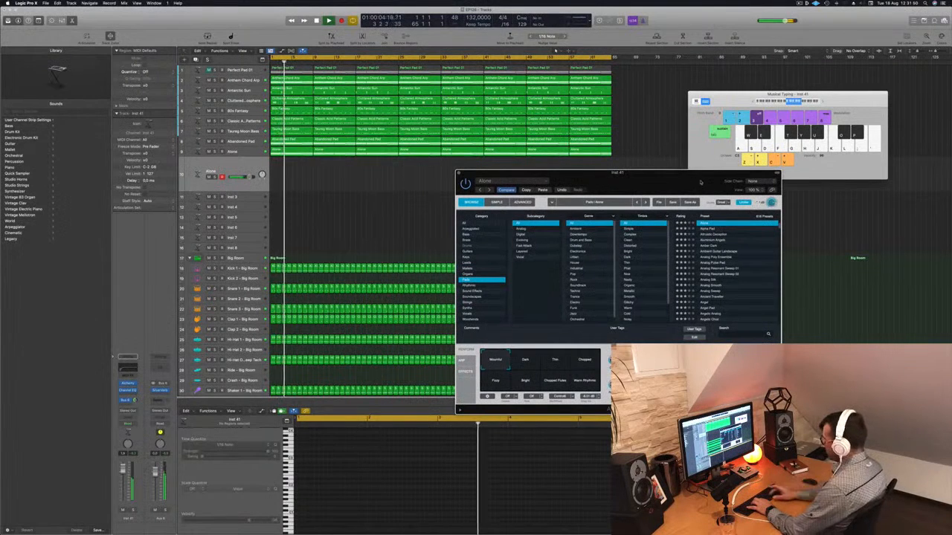
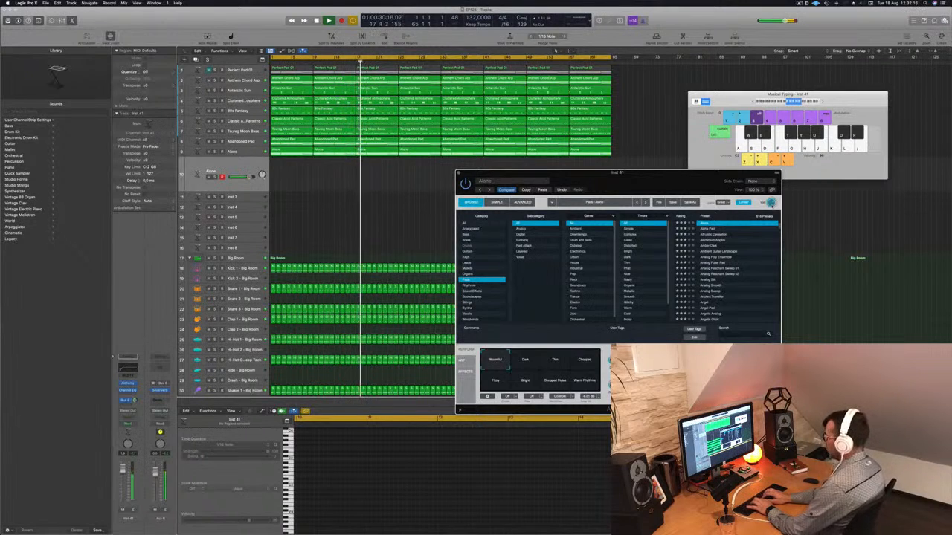
Record a melody on the new Alchemy track by playing notes with Musical Typing, then stop recording
{"action": "key", "text": "r"}
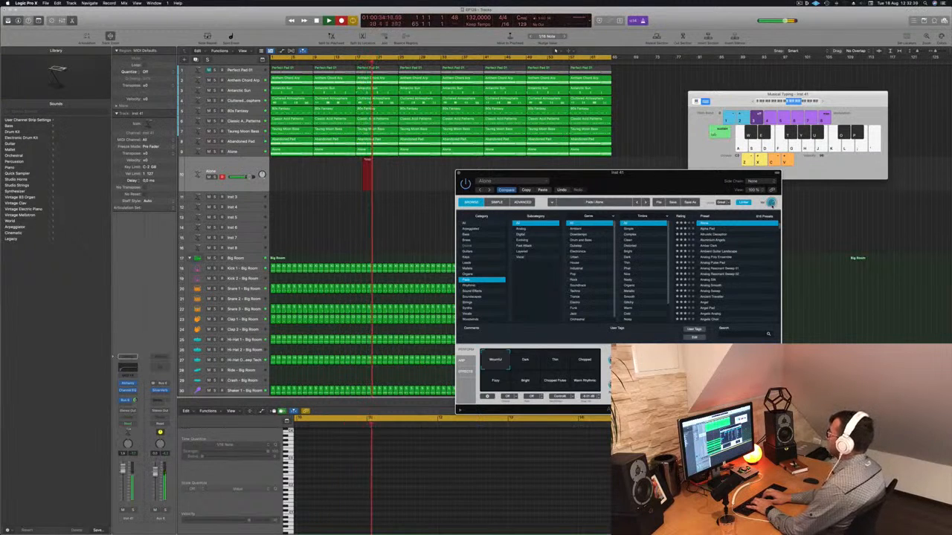
{"action": "key", "text": "l"}
{"action": "key", "text": "apostrophe"}
{"action": "key", "text": "h"}
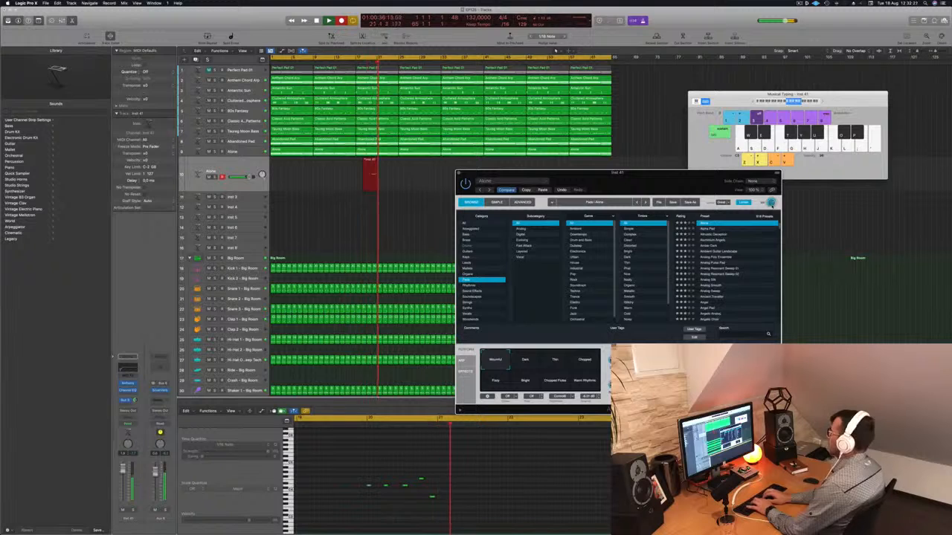
{"action": "key", "text": "l"}
{"action": "key", "text": "l"}
{"action": "key", "text": "l"}
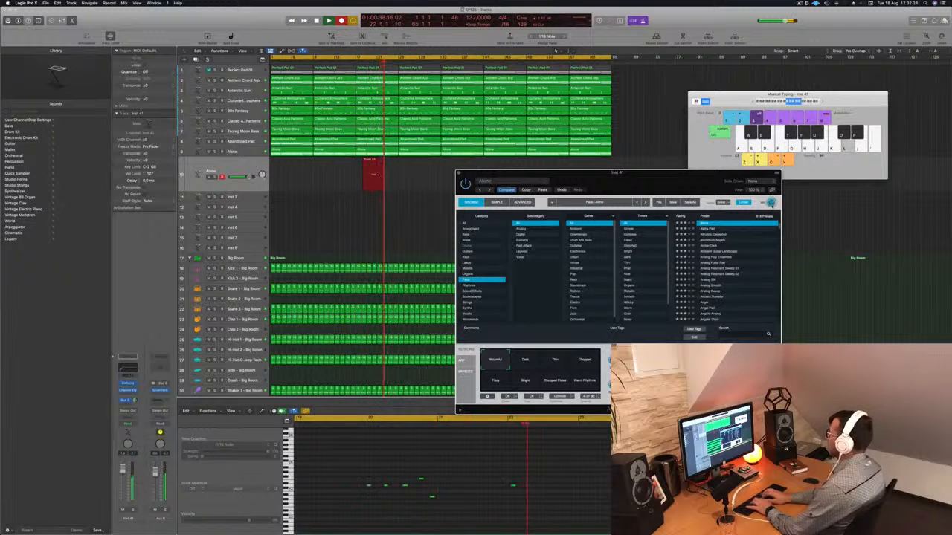
{"action": "key", "text": "apostrophe"}
{"action": "key", "text": "semicolon"}
{"action": "key", "text": "g"}
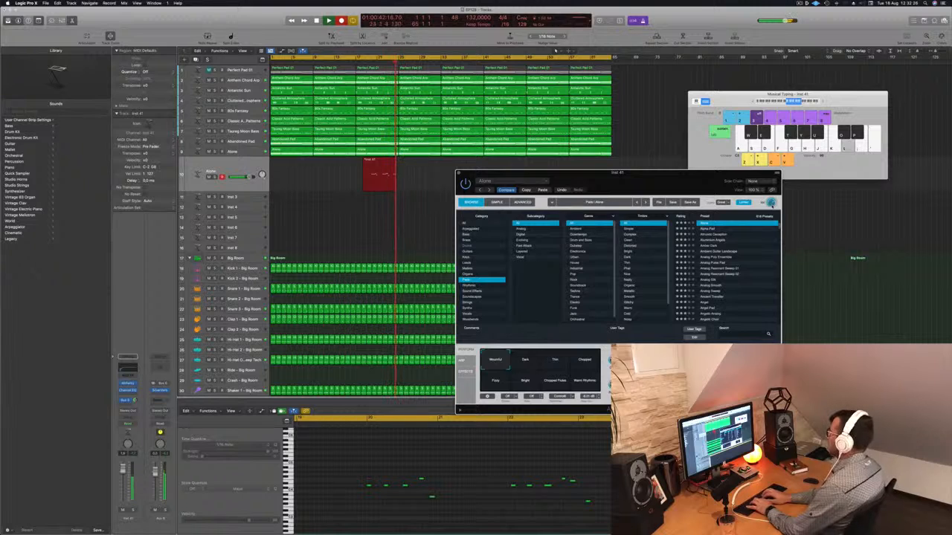
{"action": "key", "text": "semicolon"}
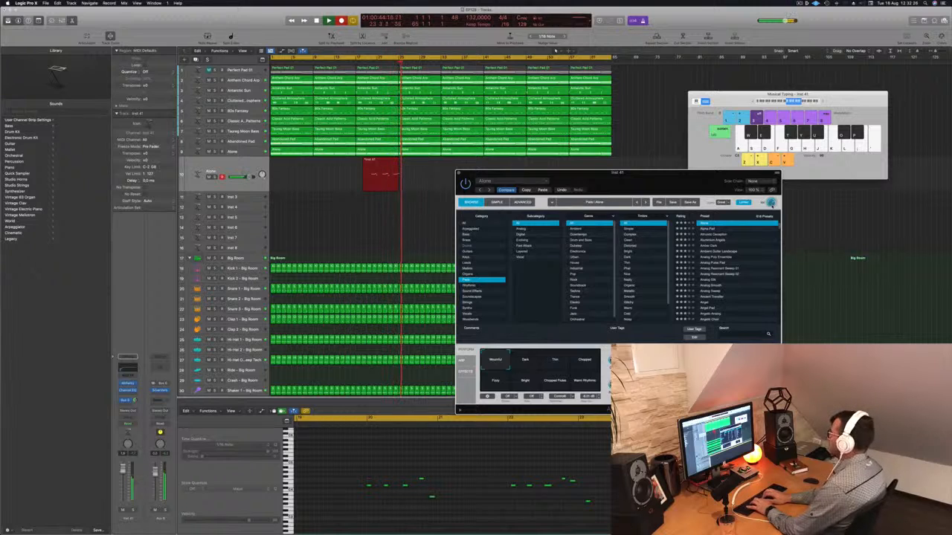
{"action": "key", "text": "l"}
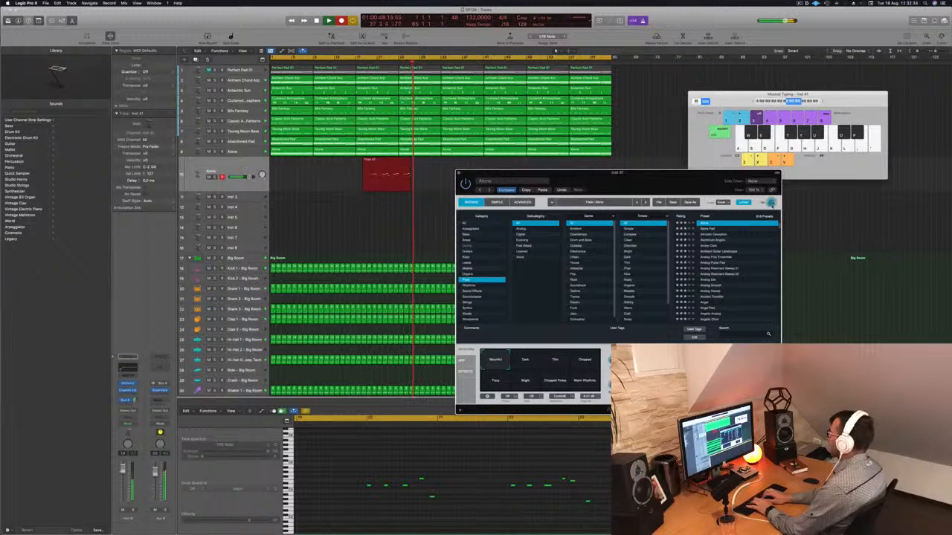
{"action": "key", "text": "l"}
{"action": "key", "text": "apostrophe"}
{"action": "key", "text": "semicolon"}
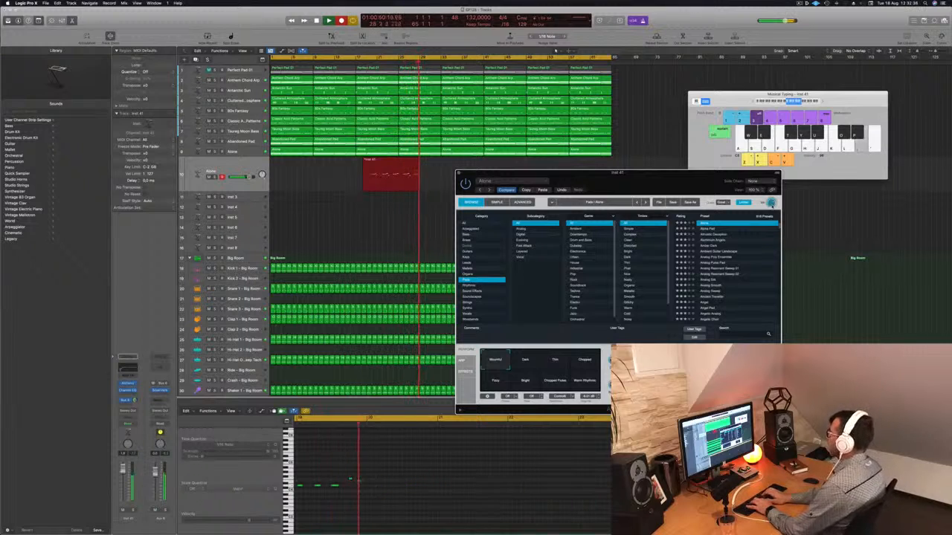
{"action": "key", "text": "l"}
{"action": "key", "text": "l"}
{"action": "key", "text": "l"}
{"action": "key", "text": "apostrophe"}
{"action": "key", "text": "semicolon"}
{"action": "key", "text": "h"}
{"action": "key", "text": "l"}
{"action": "key", "text": "l"}
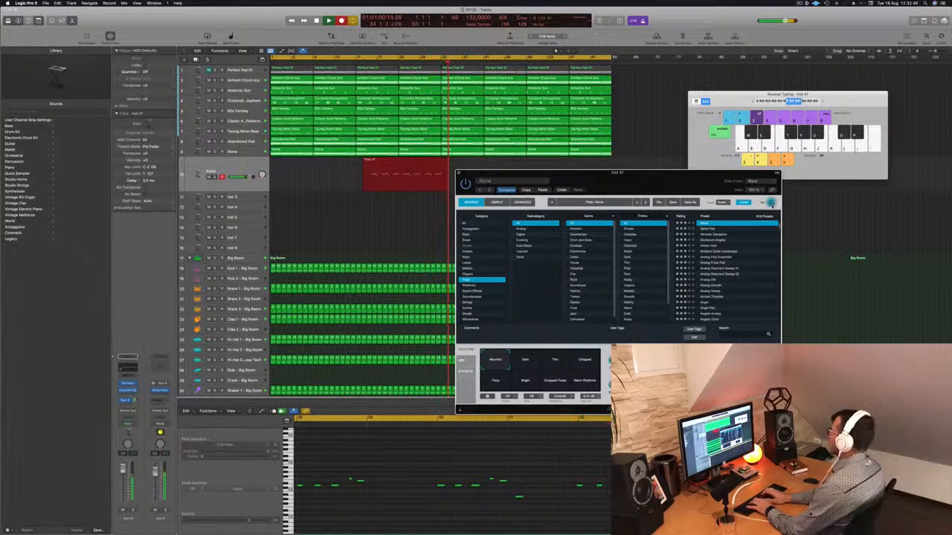
{"action": "key", "text": "apostrophe"}
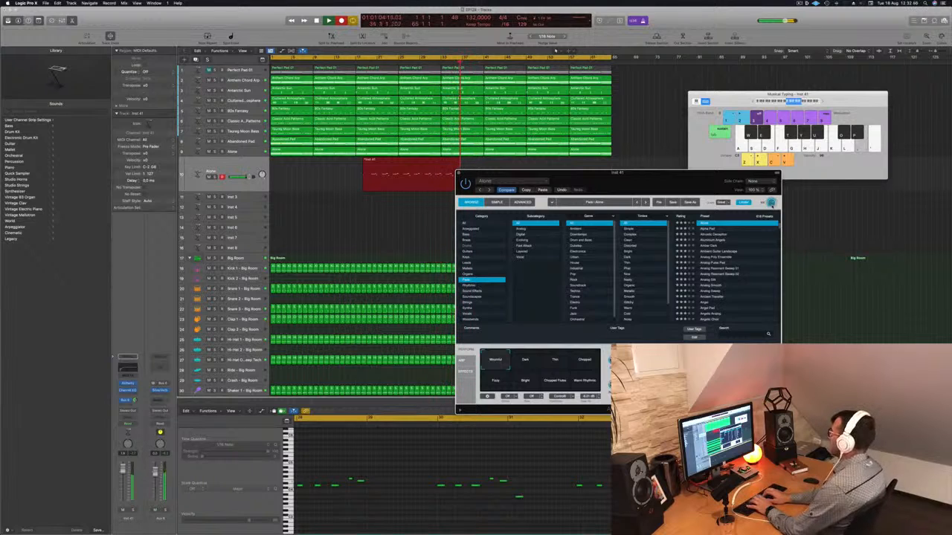
{"action": "key", "text": "h"}
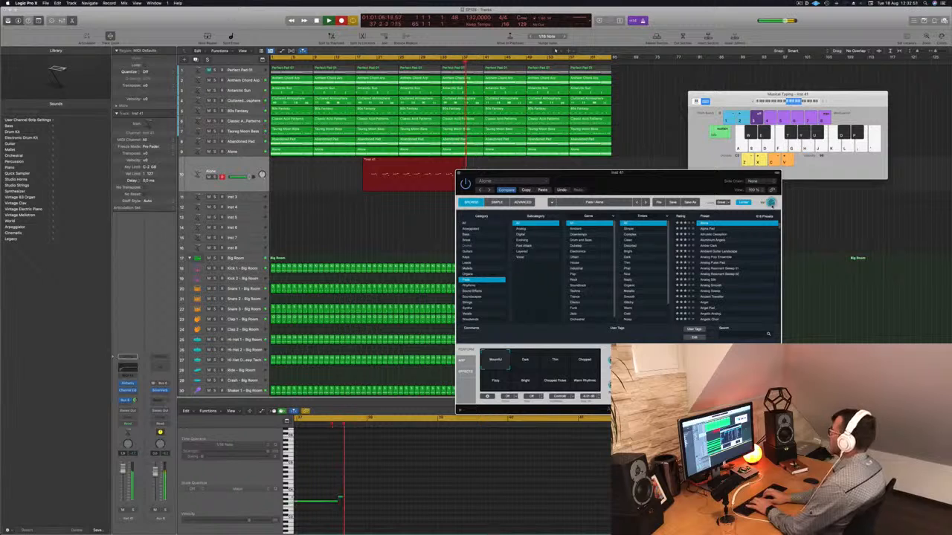
{"action": "key", "text": "semicolon"}
{"action": "key", "text": "l"}
{"action": "key", "text": "apostrophe"}
{"action": "key", "text": "semicolon"}
{"action": "key", "text": "l"}
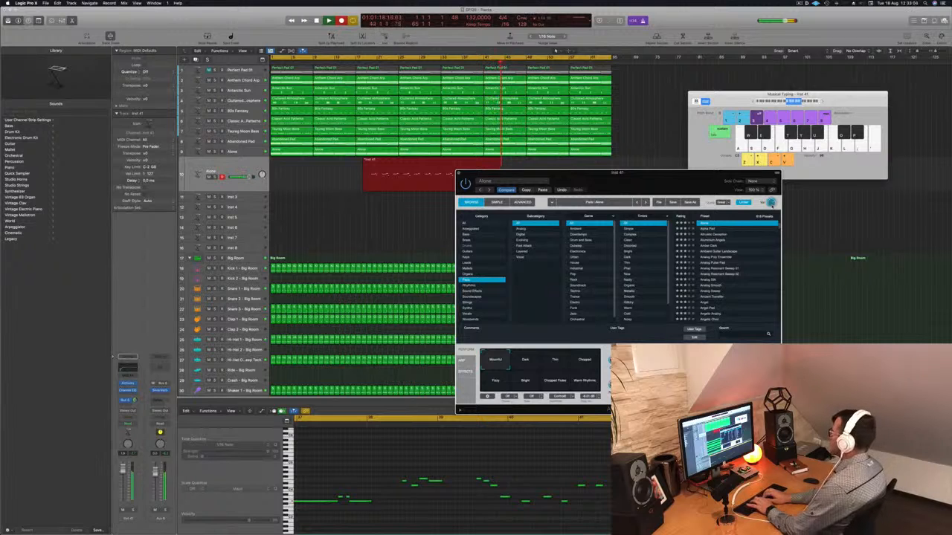
{"action": "key", "text": "space"}
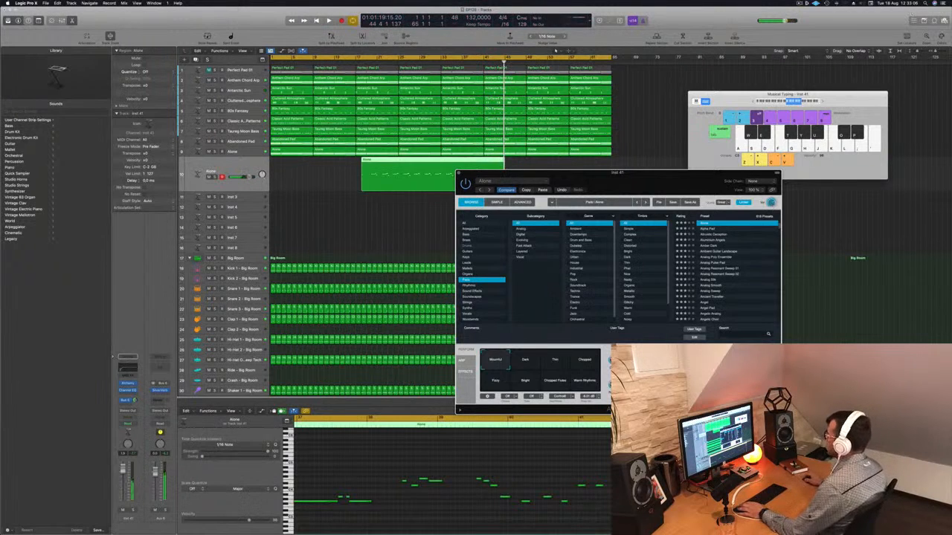
Move the Alchemy window aside, move the recorded region to the project start and play it from the beginning
{"action": "left_click_drag", "start_coordinate": [623, 185], "coordinate": [737, 181]}
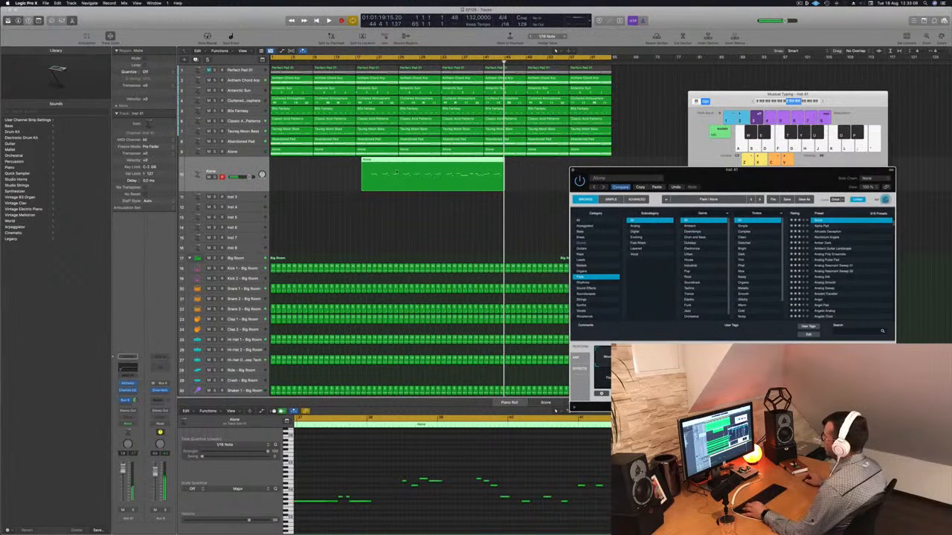
{"action": "left_click", "coordinate": [400, 164]}
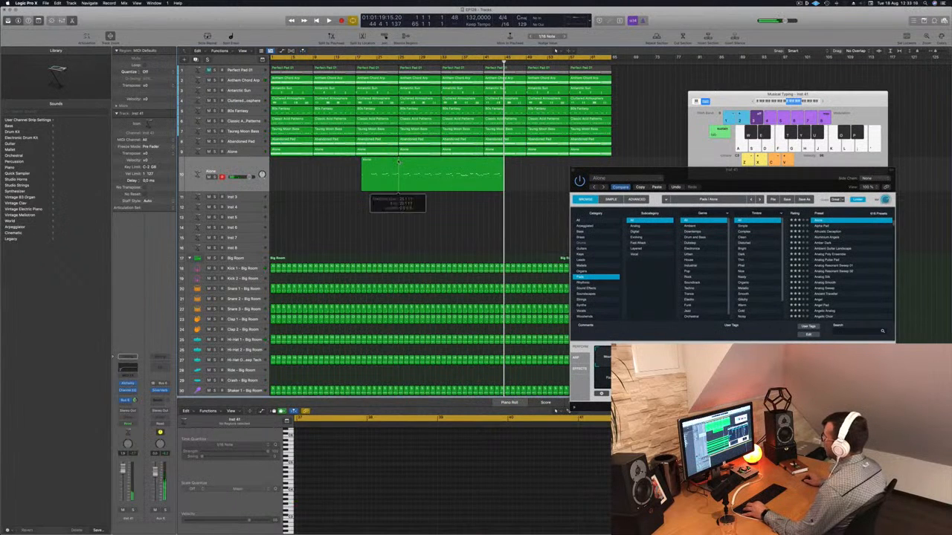
{"action": "double_click", "coordinate": [398, 162]}
{"action": "left_click", "coordinate": [390, 163]}
{"action": "left_click_drag", "start_coordinate": [402, 163], "coordinate": [267, 164]}
{"action": "key", "text": "Return"}
{"action": "key", "text": "space"}
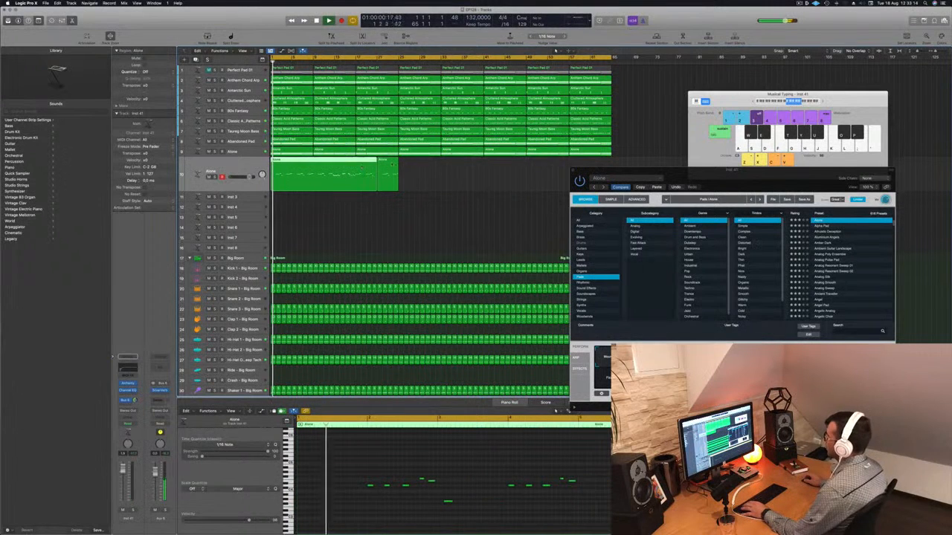
Move the short trailing segment of the recorded region further along the track
{"action": "left_click_drag", "start_coordinate": [387, 162], "coordinate": [531, 163]}
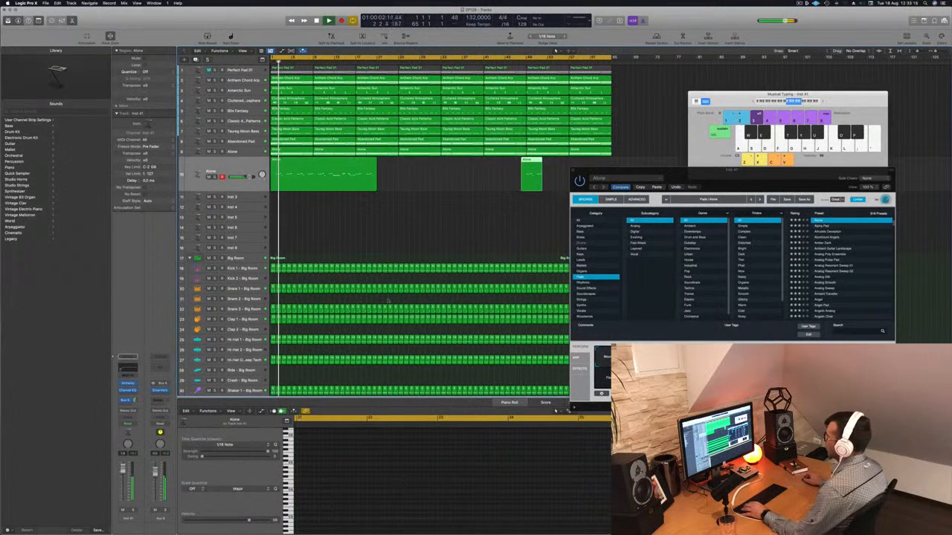
{"action": "scroll", "coordinate": [324, 181], "scroll_direction": "up", "scroll_amount": 3}
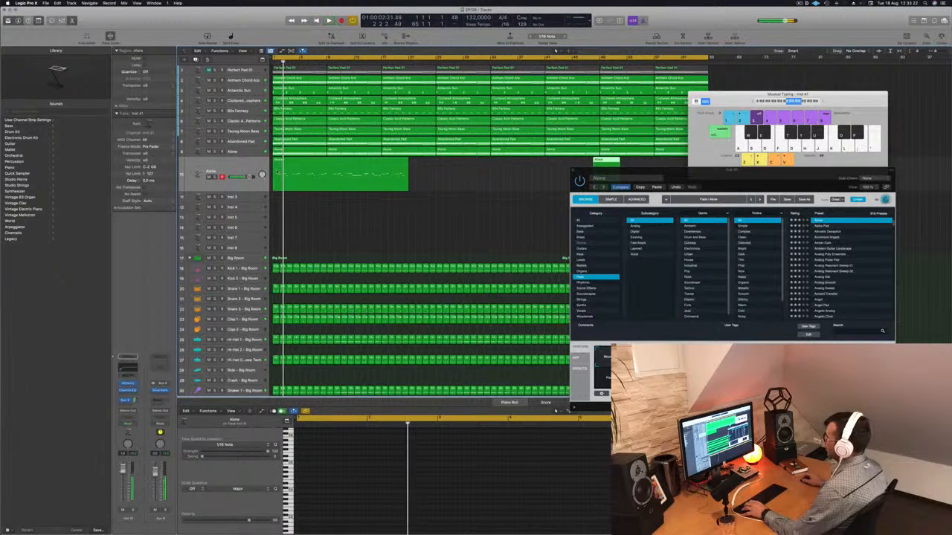
{"action": "key", "text": "Left"}
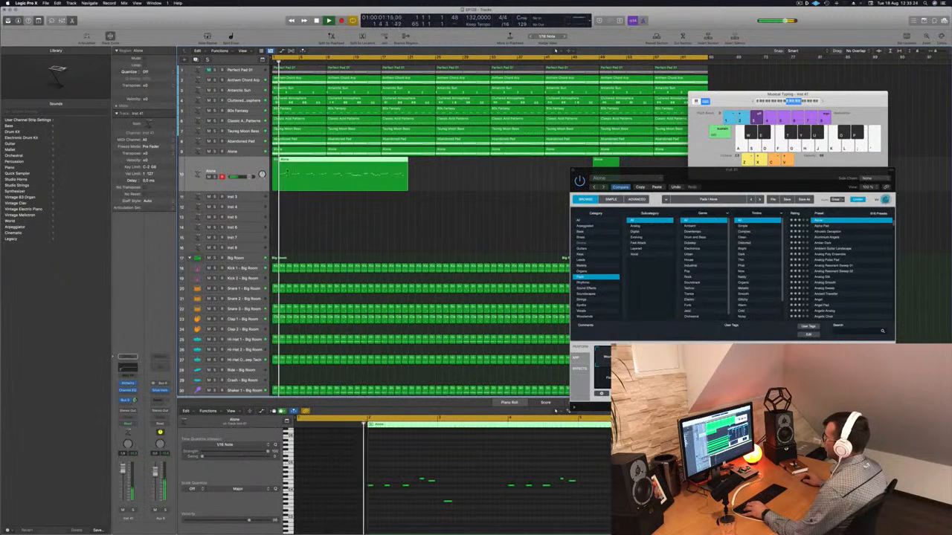
Open the region's notes in the Piano Roll and delete a stray note
{"action": "left_click_drag", "start_coordinate": [293, 163], "coordinate": [294, 162]}
{"action": "left_click", "coordinate": [421, 475]}
{"action": "key", "text": "super+a"}
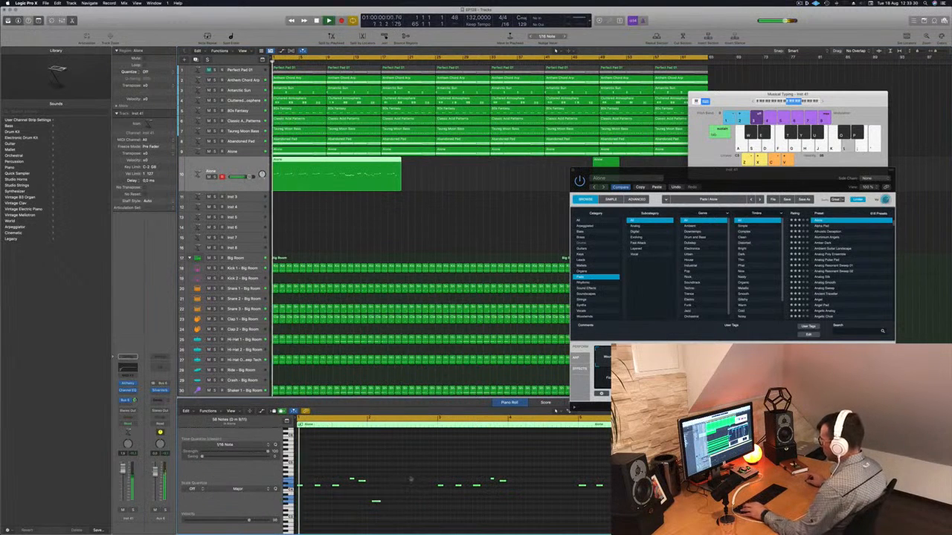
{"action": "left_click", "coordinate": [423, 485]}
{"action": "scroll", "coordinate": [402, 495], "scroll_direction": "left", "scroll_amount": 1}
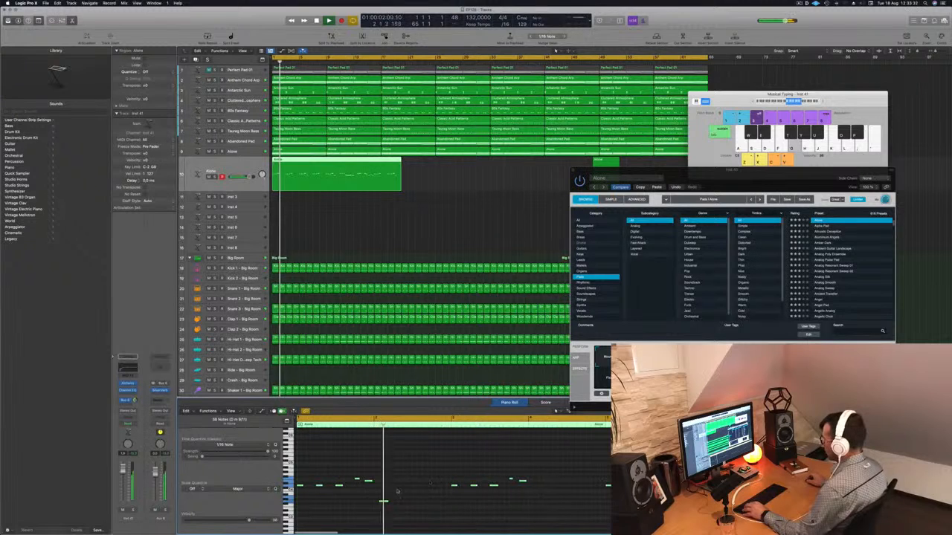
{"action": "key", "text": "BackSpace"}
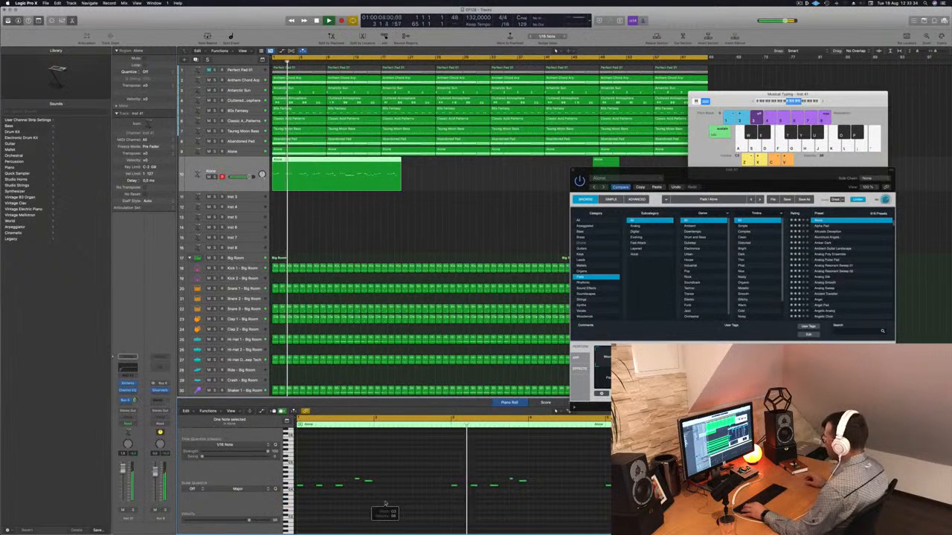
Play back and review the recorded notes in the Piano Roll
{"action": "scroll", "coordinate": [423, 504], "scroll_direction": "left", "scroll_amount": 1}
{"action": "scroll", "coordinate": [475, 504], "scroll_direction": "left", "scroll_amount": 1}
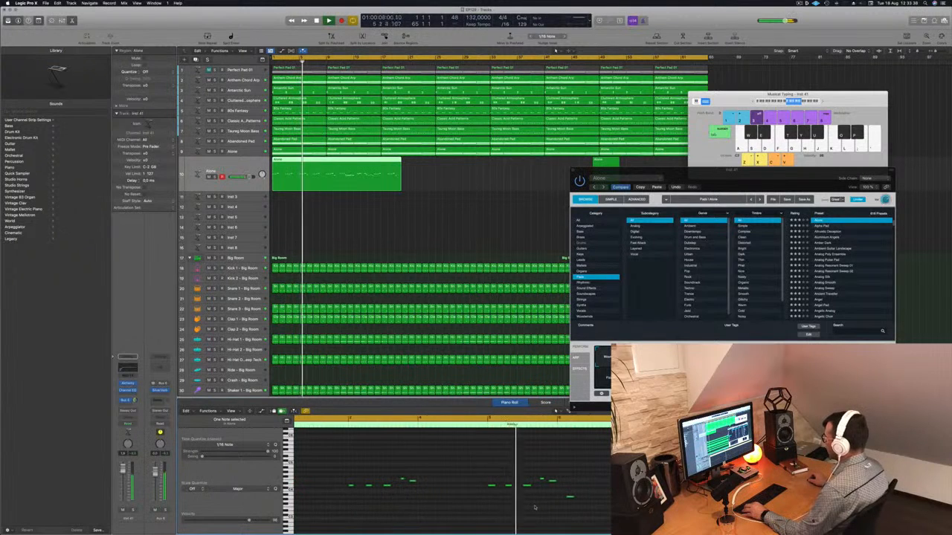
{"action": "scroll", "coordinate": [534, 507], "scroll_direction": "right", "scroll_amount": 1}
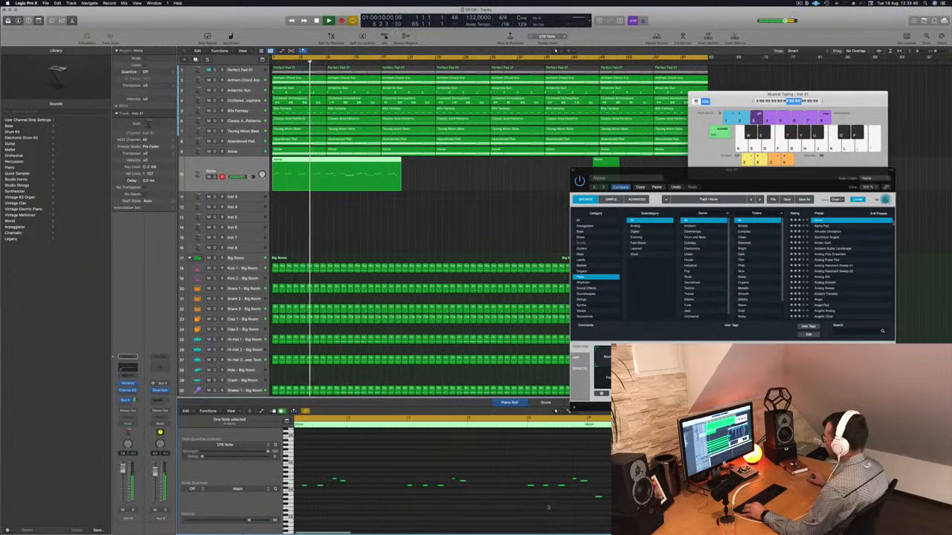
{"action": "scroll", "coordinate": [453, 483], "scroll_direction": "left", "scroll_amount": 2}
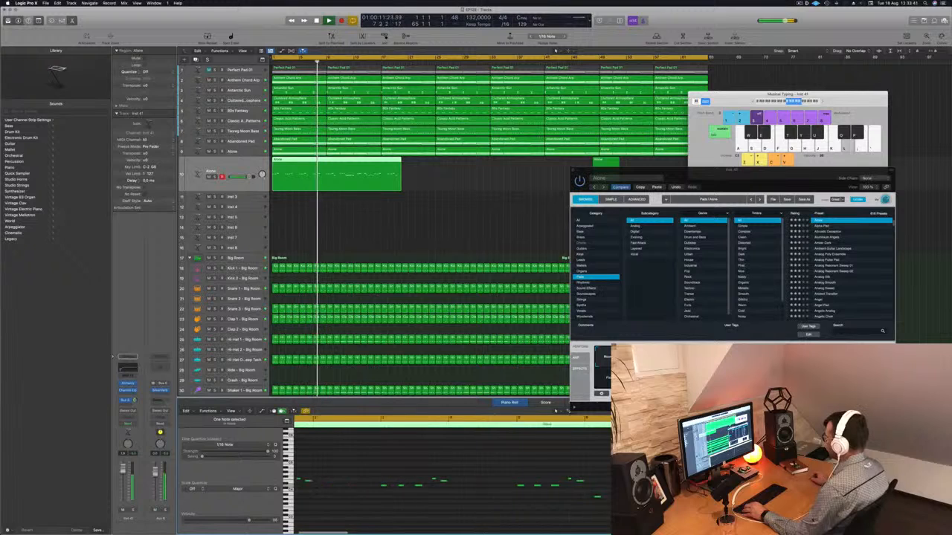
{"action": "key", "text": "space"}
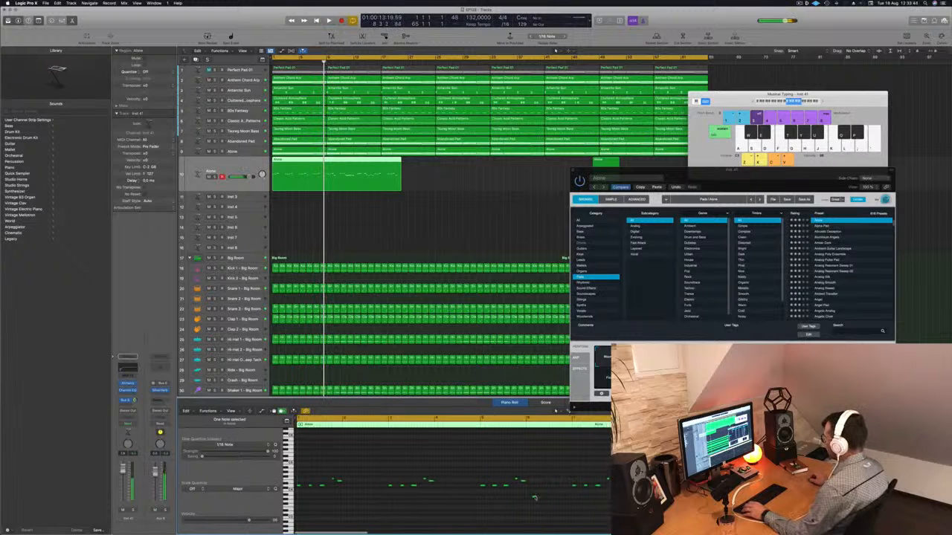
{"action": "left_click_drag", "start_coordinate": [541, 499], "coordinate": [623, 498]}
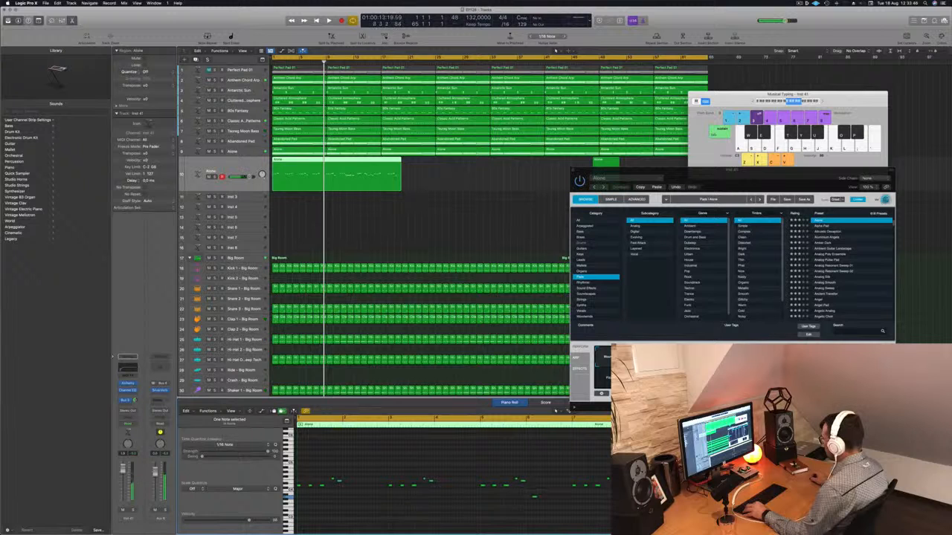
{"action": "key", "text": "space"}
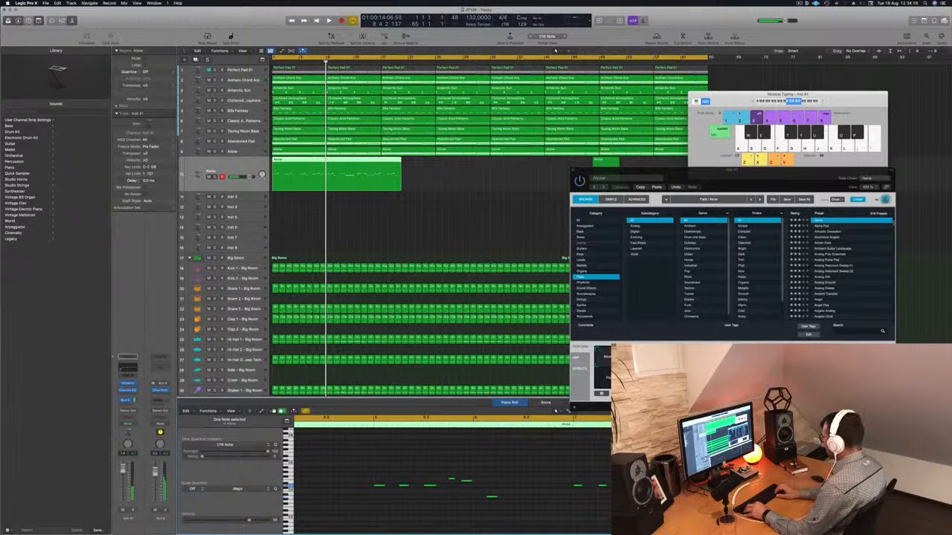
{"action": "key", "text": "space"}
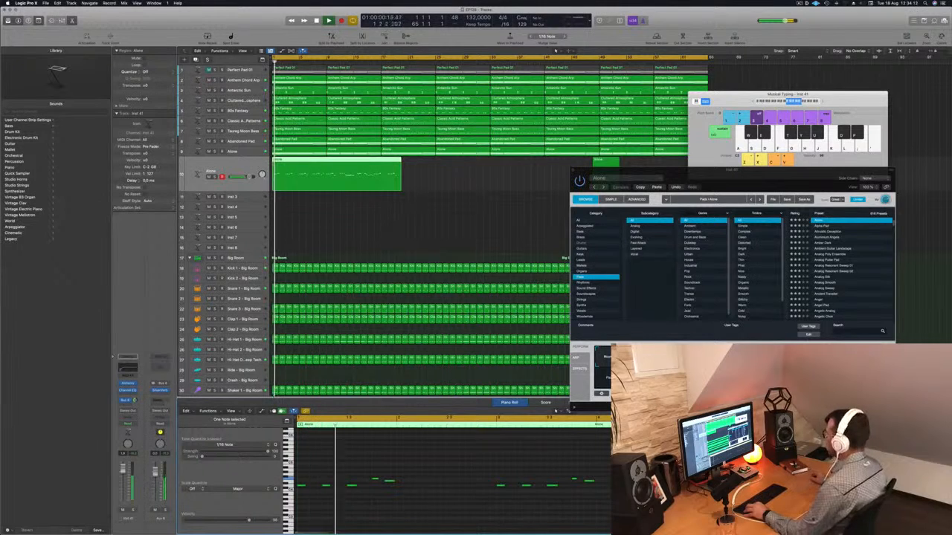
Split the recorded region at the playhead and delete the part after the split
{"action": "left_click", "coordinate": [325, 188], "text": "super"}
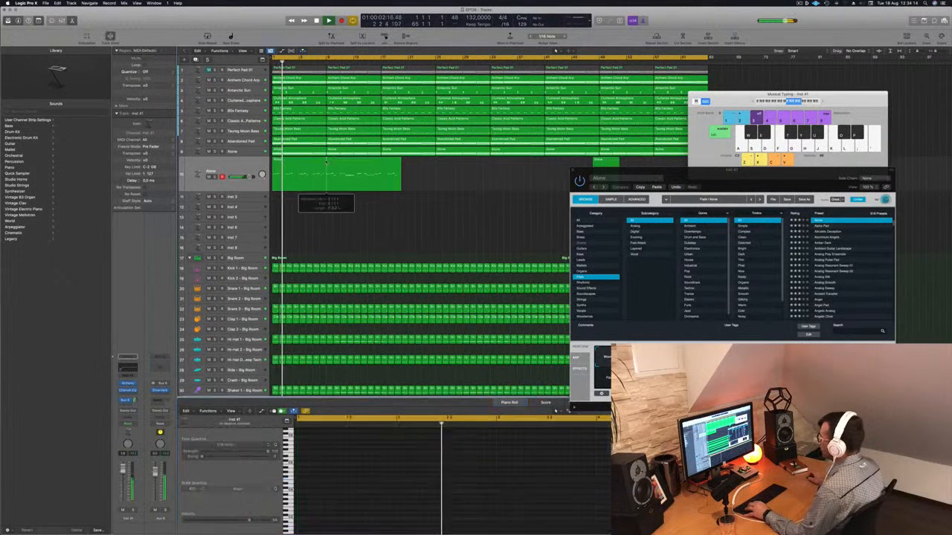
{"action": "left_click", "coordinate": [327, 161], "text": "super"}
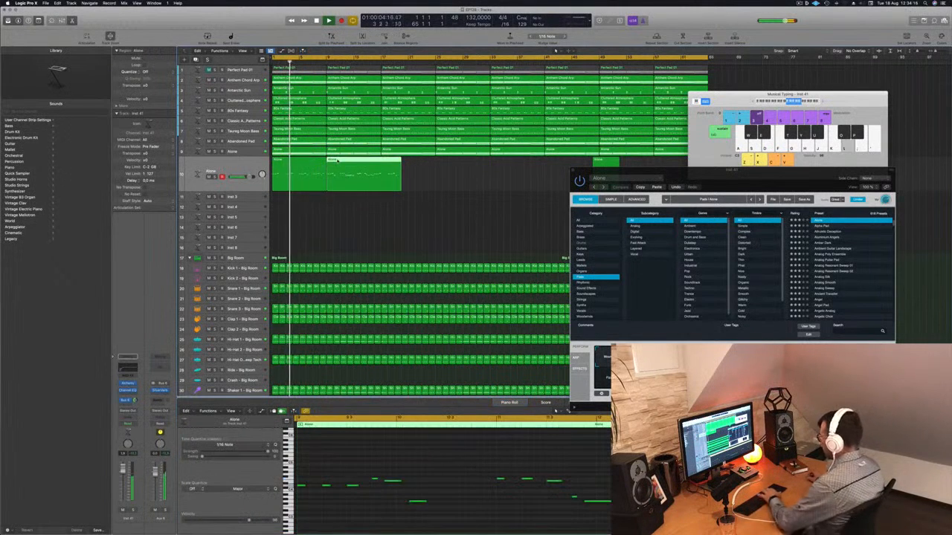
{"action": "key", "text": "Delete"}
{"action": "left_click", "coordinate": [294, 165]}
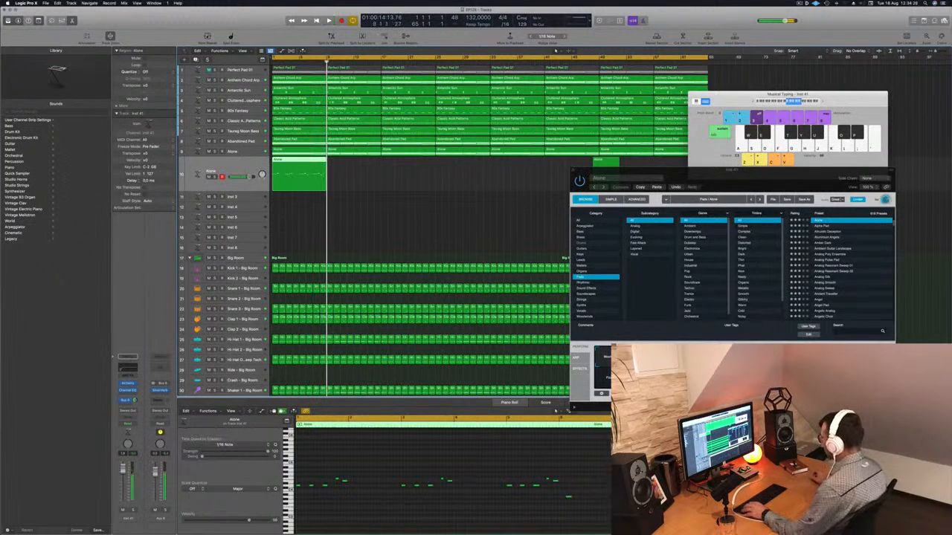
Select a note in the Piano Roll and play the shortened region from the start
{"action": "left_click", "coordinate": [290, 480]}
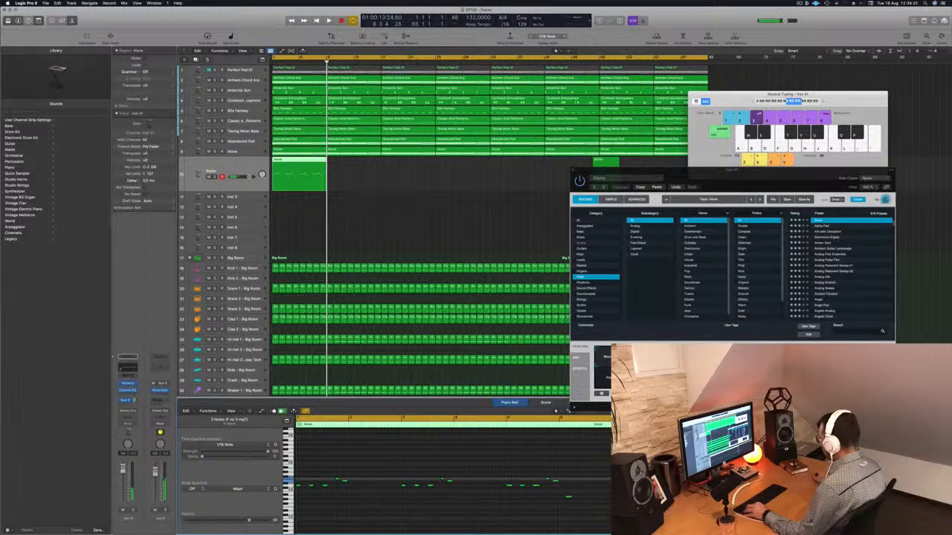
{"action": "key", "text": "space"}
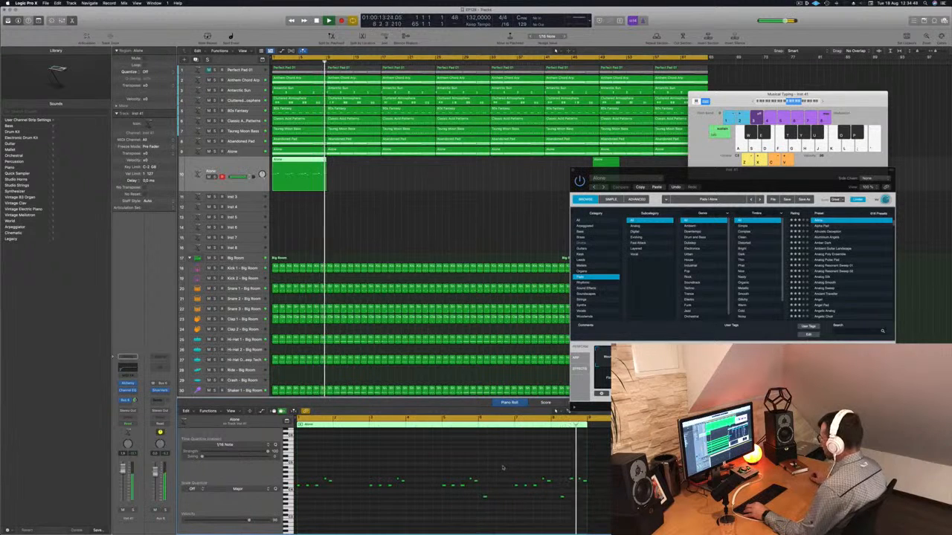
{"action": "scroll", "coordinate": [575, 475], "scroll_direction": "up", "scroll_amount": 3}
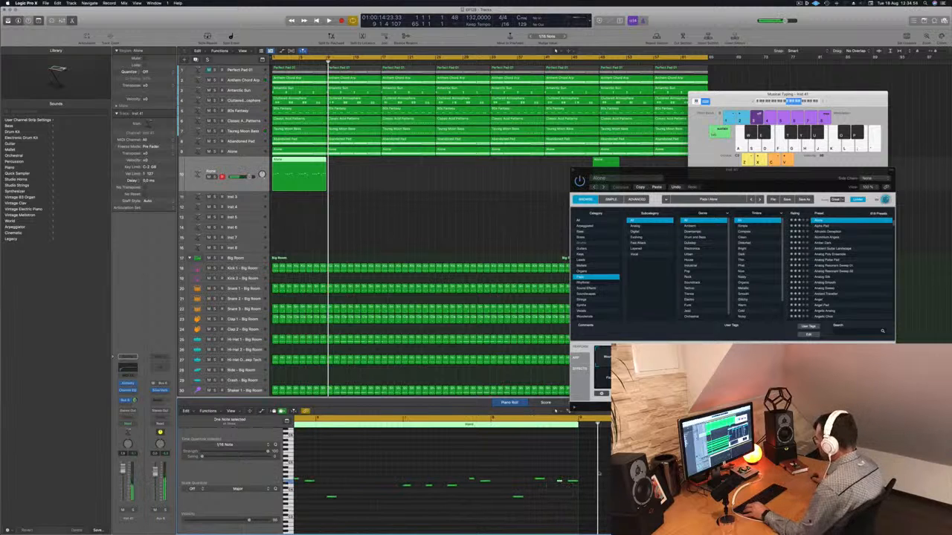
{"action": "key", "text": "Return"}
{"action": "key", "text": "space"}
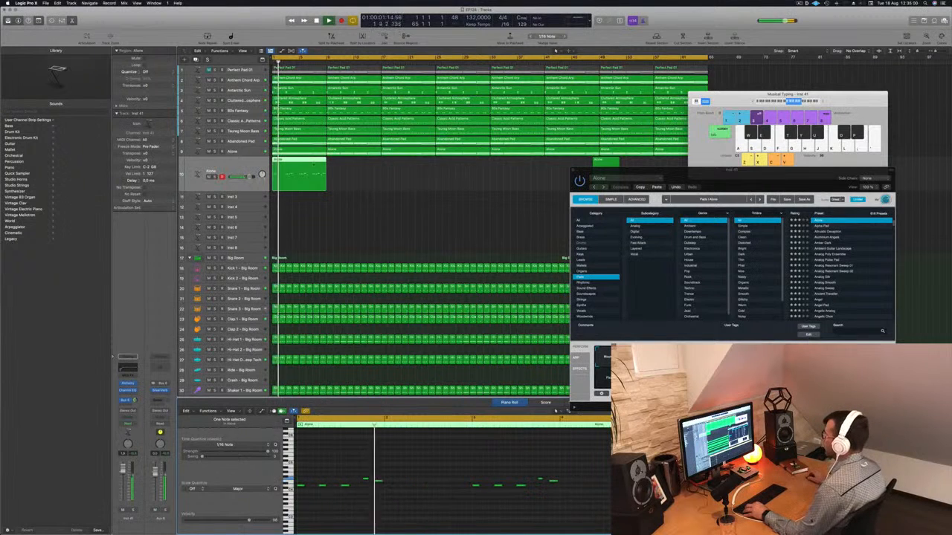
Delete the stray second region on the recorded Alchemy melody track
{"action": "scroll", "coordinate": [358, 186], "scroll_direction": "down", "scroll_amount": 2}
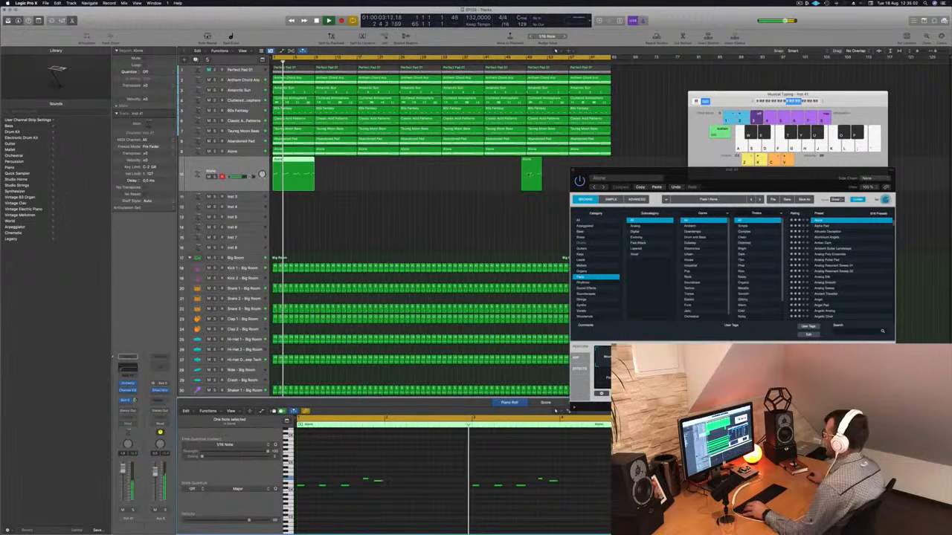
{"action": "left_click", "coordinate": [536, 172]}
{"action": "key", "text": "Delete"}
Repeat the melody region across the arrangement so it fills the full section, then return to the start
{"action": "left_click", "coordinate": [296, 161]}
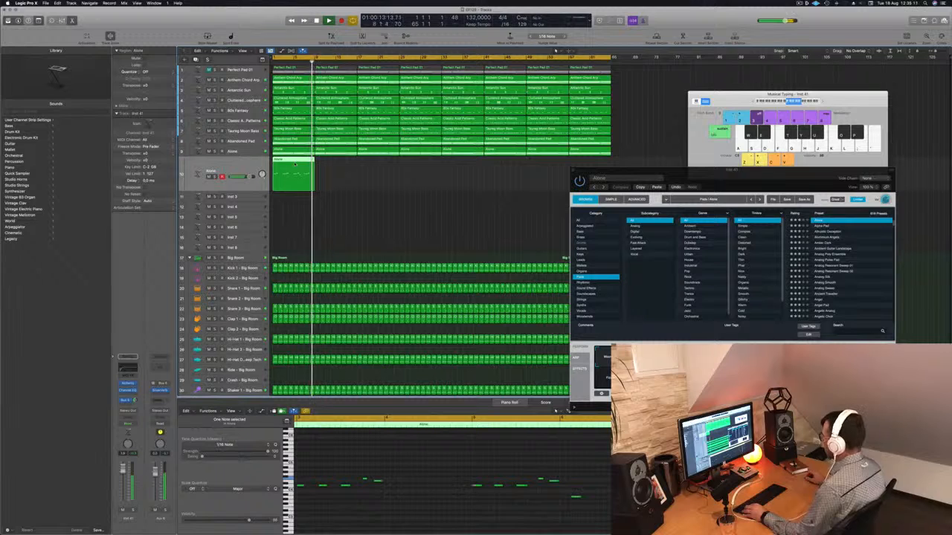
{"action": "left_click_drag", "start_coordinate": [295, 161], "coordinate": [337, 167]}
{"action": "mouse_move", "coordinate": [380, 169]}
{"action": "left_mouse_down"}
{"action": "mouse_move", "coordinate": [295, 176]}
{"action": "mouse_move", "coordinate": [376, 164]}
{"action": "left_mouse_up"}
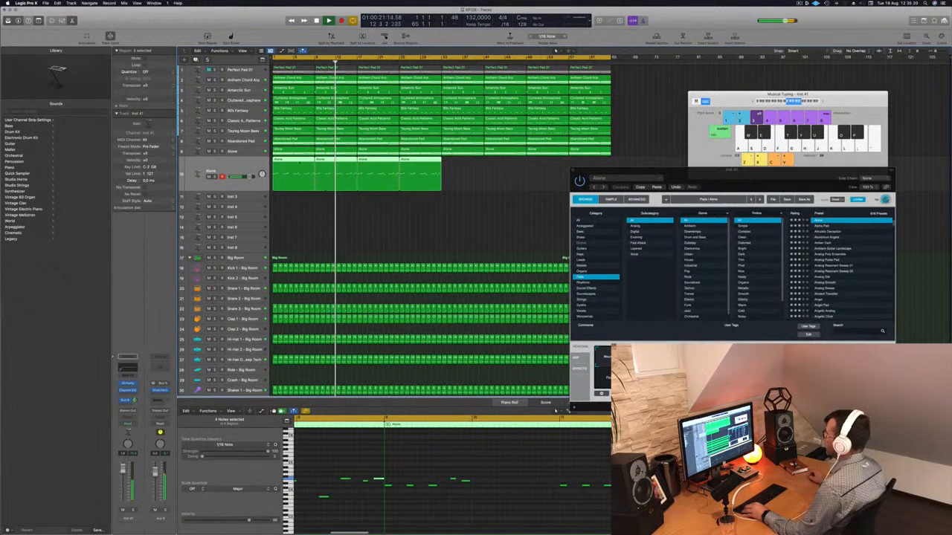
{"action": "left_click_drag", "start_coordinate": [294, 162], "coordinate": [464, 165]}
{"action": "key", "text": "Return"}
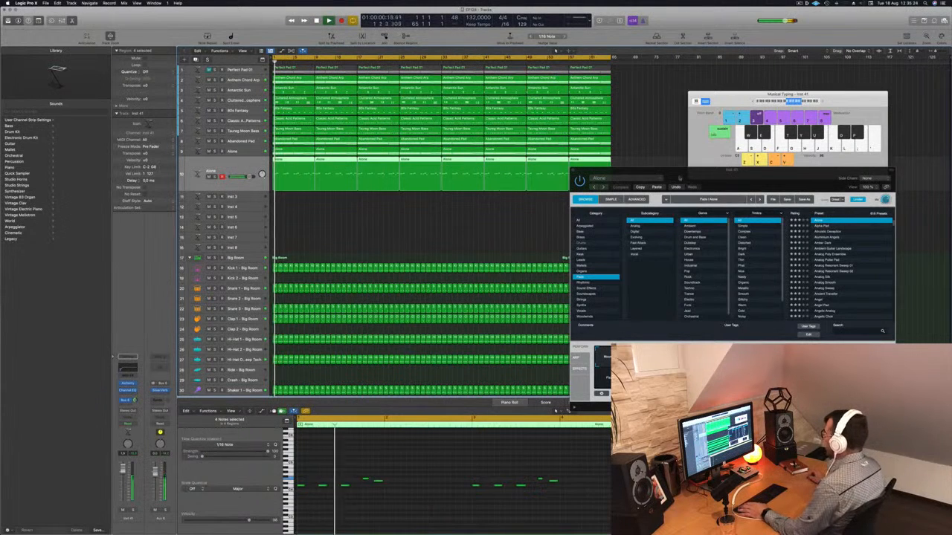
Play back the repeated melody and close the Alchemy instrument window
{"action": "left_click_drag", "start_coordinate": [668, 179], "coordinate": [661, 160]}
{"action": "key", "text": "space"}
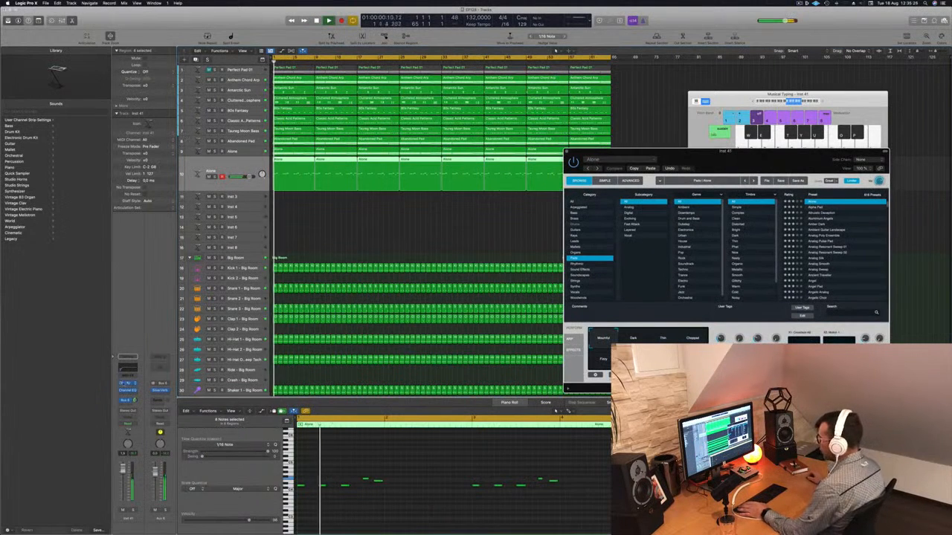
{"action": "left_click", "coordinate": [128, 384]}
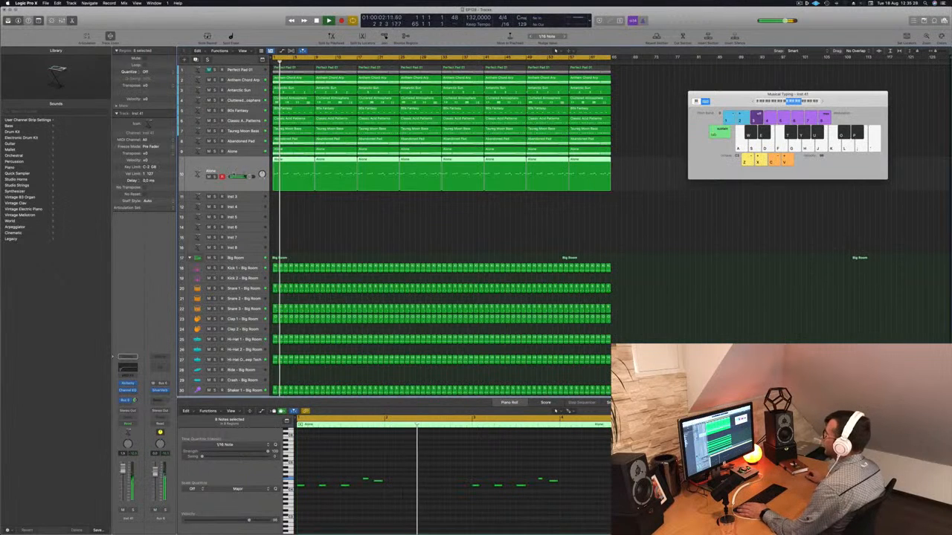
Duplicate the melody track and copy its regions onto the new track
{"action": "key", "text": "super+d"}
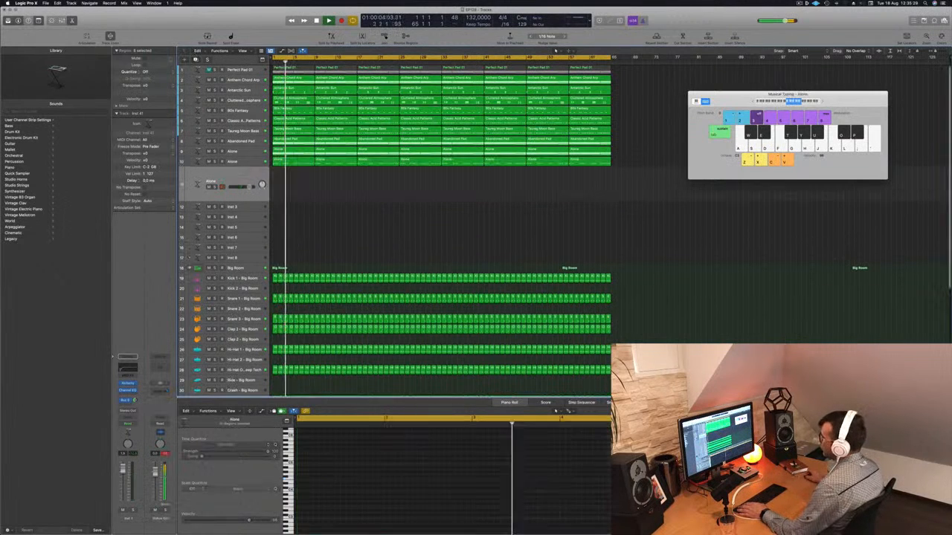
{"action": "left_click_drag", "start_coordinate": [566, 187], "coordinate": [638, 164]}
{"action": "left_click_drag", "start_coordinate": [300, 163], "coordinate": [302, 180]}
Play back the two melody tracks briefly
{"action": "left_click", "coordinate": [208, 161]}
{"action": "key", "text": "space"}
{"action": "key", "text": "space"}
{"action": "left_click", "coordinate": [130, 385]}
{"action": "key", "text": "super+w"}
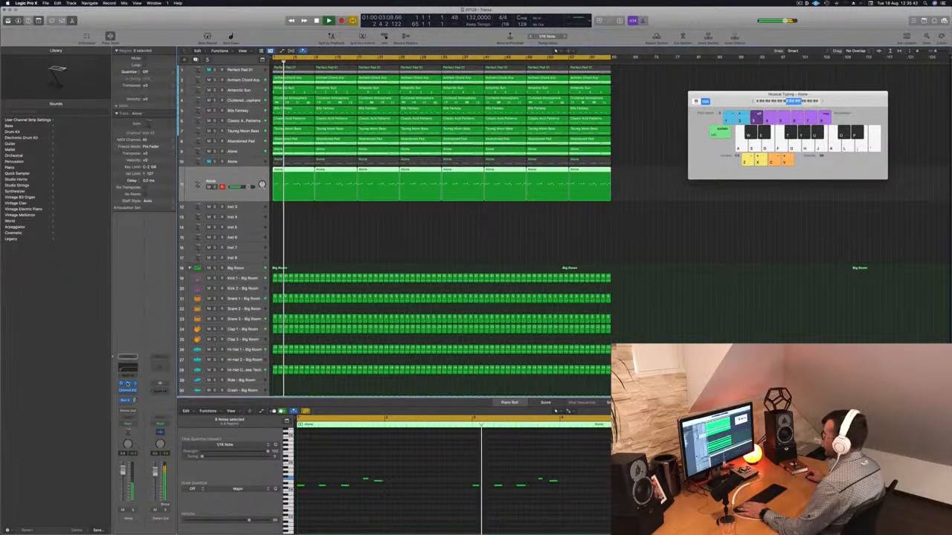
Load the 80s Synth Pop Lead preset in the duplicated track's Alchemy and lower its fader slightly
{"action": "left_click", "coordinate": [127, 383]}
{"action": "left_click_drag", "start_coordinate": [514, 94], "coordinate": [641, 120]}
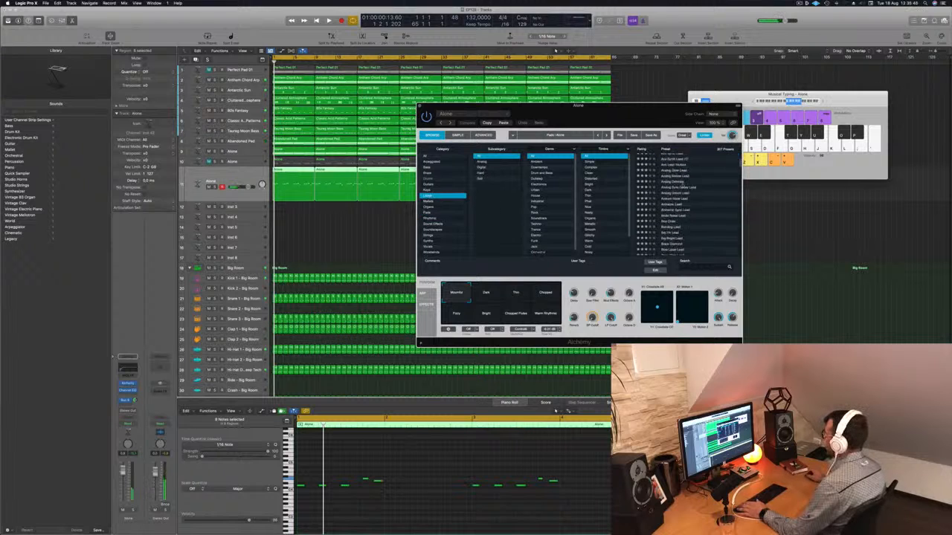
{"action": "left_click", "coordinate": [681, 156]}
{"action": "key", "text": "space"}
{"action": "left_click_drag", "start_coordinate": [123, 473], "coordinate": [123, 482]}
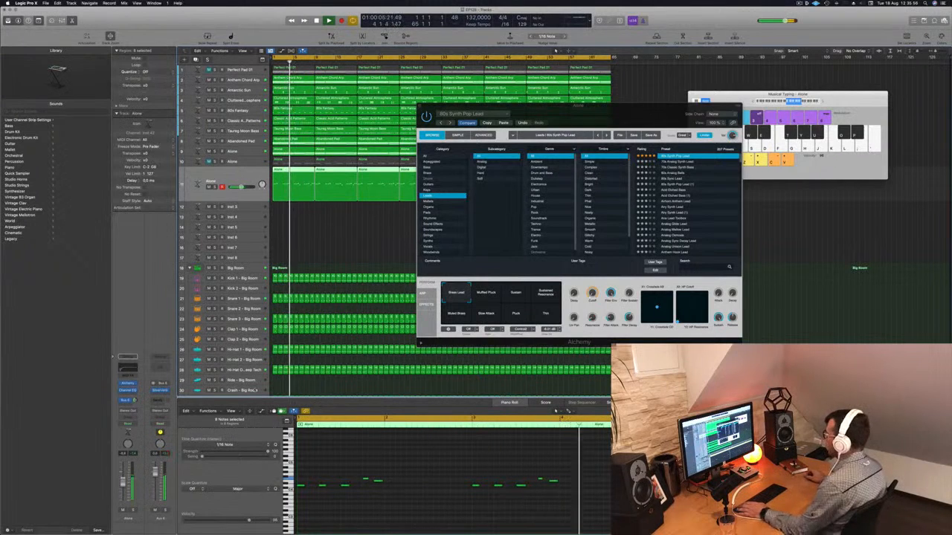
{"action": "key", "text": "space"}
Switch the lead's performance snapshot to Sustain while auditioning
{"action": "left_click", "coordinate": [480, 297]}
{"action": "left_click", "coordinate": [507, 298]}
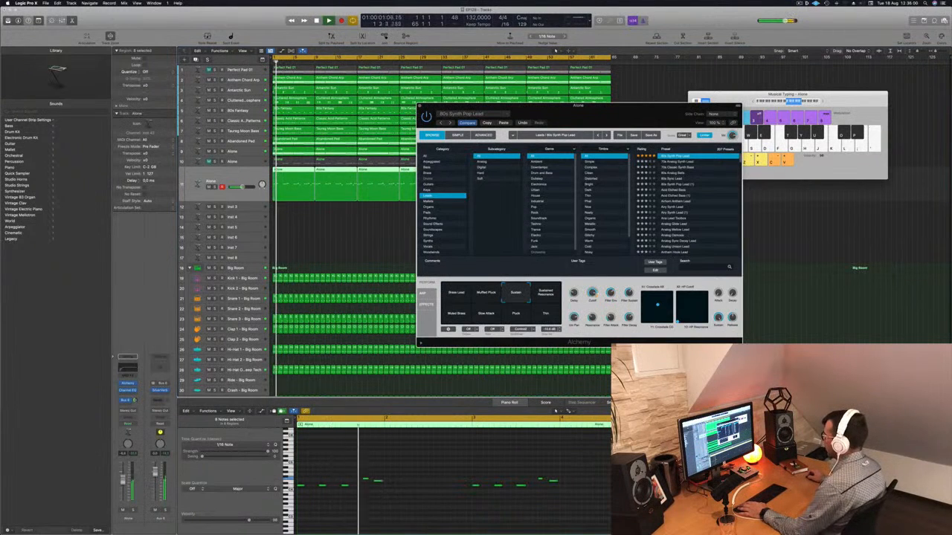
{"action": "key", "text": "space"}
Audition lead presets in the list starting from 70s Analog Synth Lead
{"action": "left_click", "coordinate": [682, 163]}
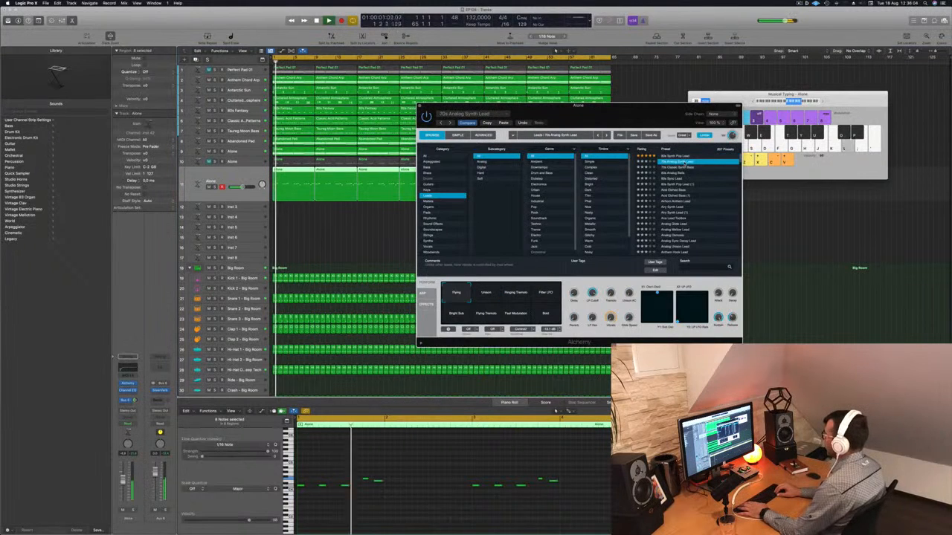
{"action": "key", "text": "Down"}
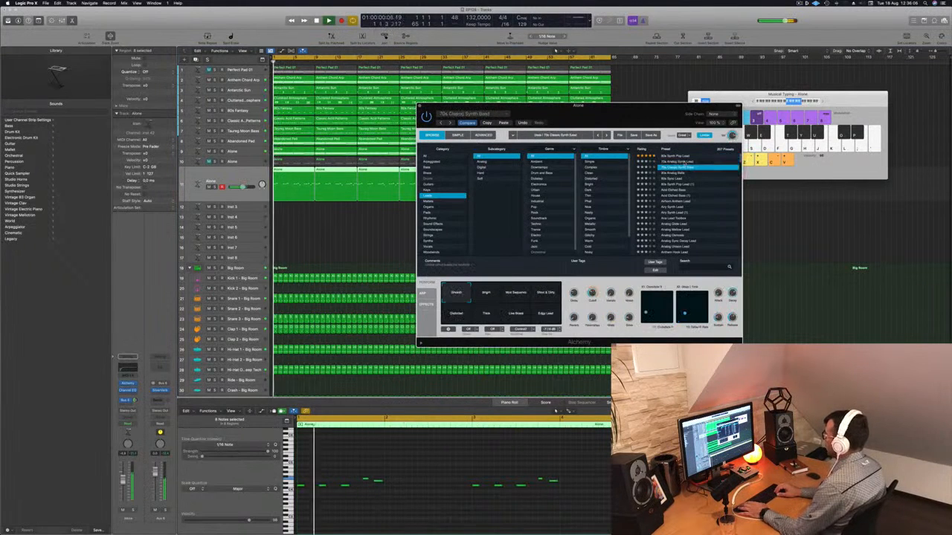
{"action": "key", "text": "Down"}
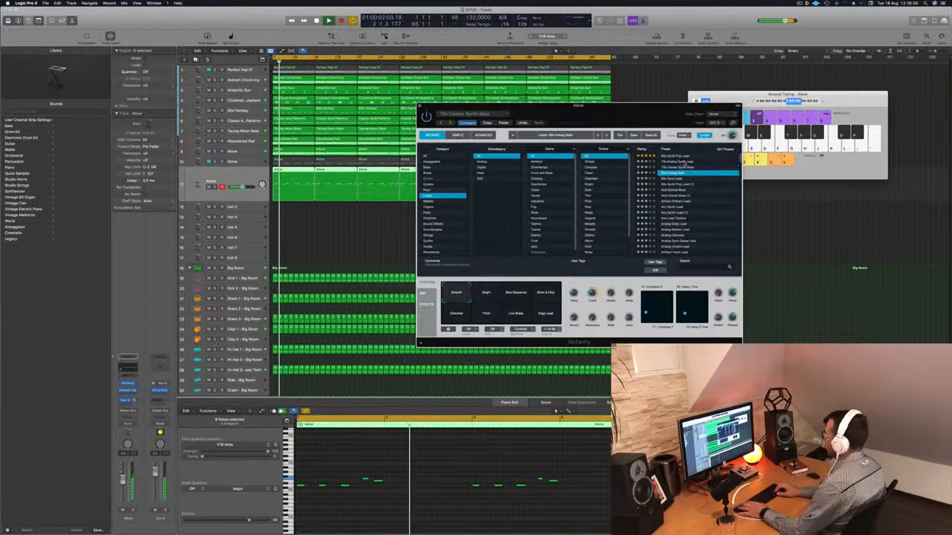
{"action": "key", "text": "Down"}
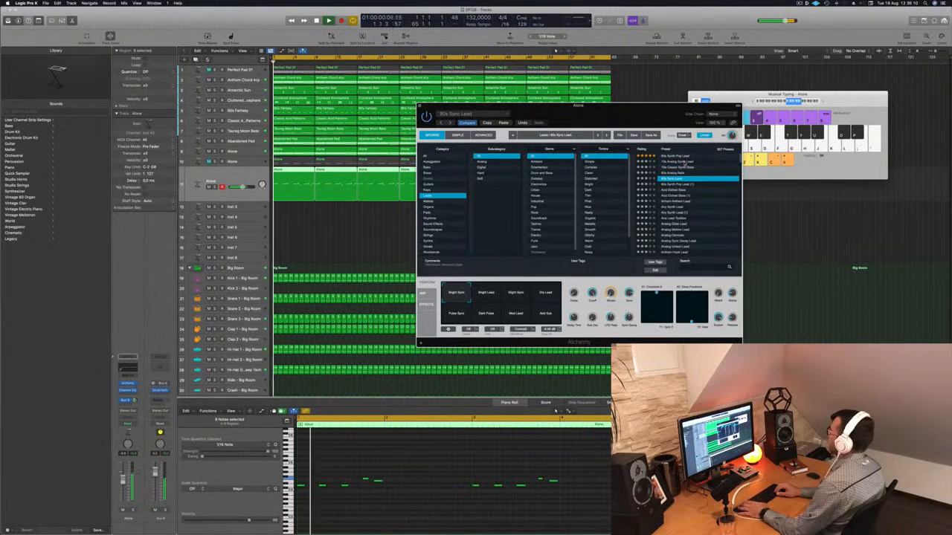
{"action": "key", "text": "Down"}
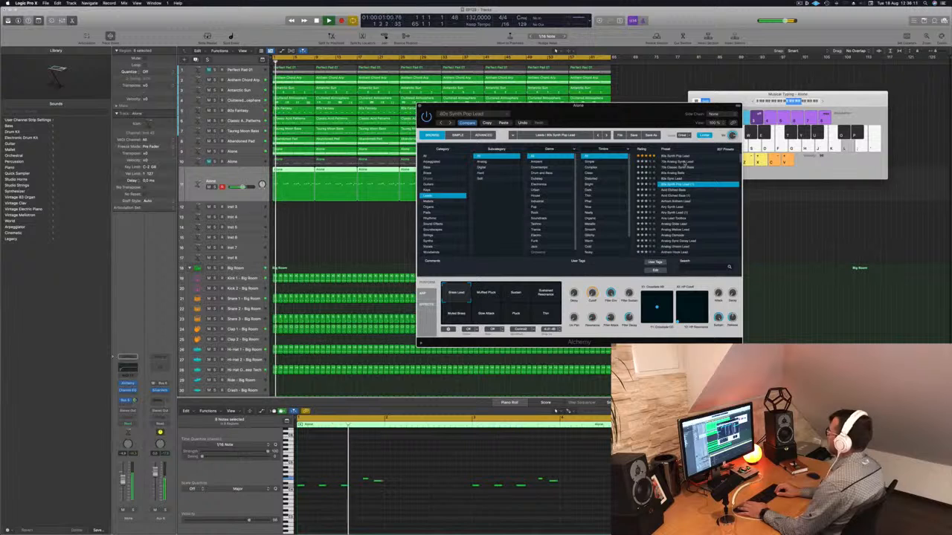
{"action": "key", "text": "Down"}
Continue auditioning lead presets through the Analog series
{"action": "key", "text": "Down"}
{"action": "key", "text": "Down"}
{"action": "key", "text": "Down"}
{"action": "key", "text": "Up"}
{"action": "key", "text": "Down"}
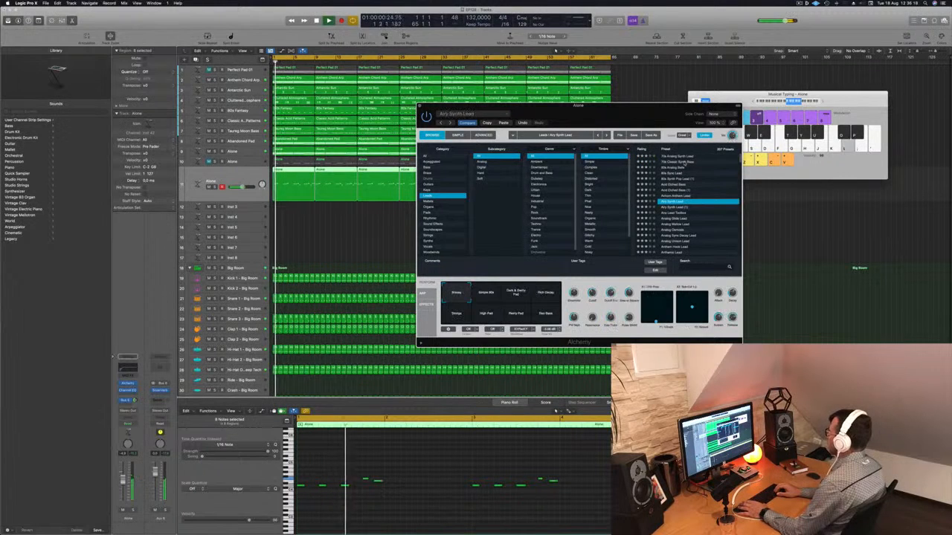
{"action": "key", "text": "Down"}
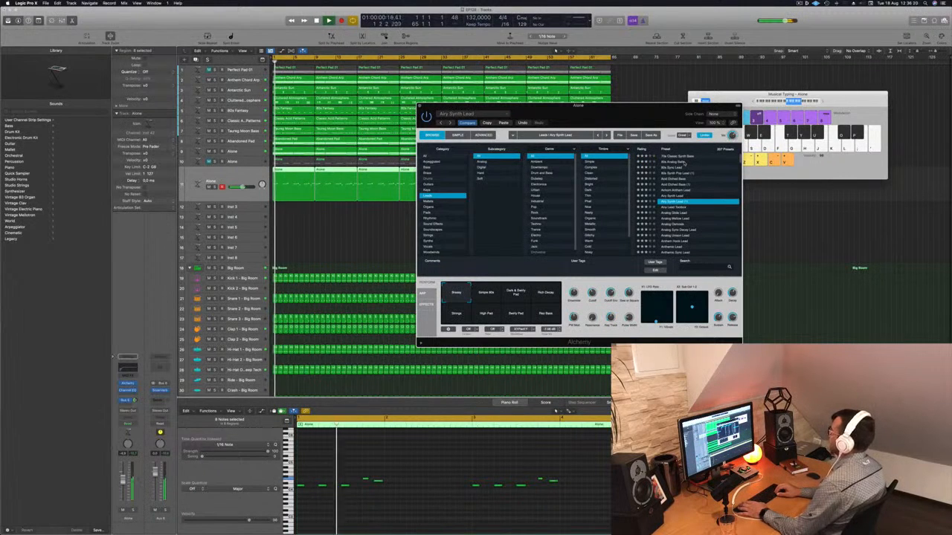
{"action": "key", "text": "Down"}
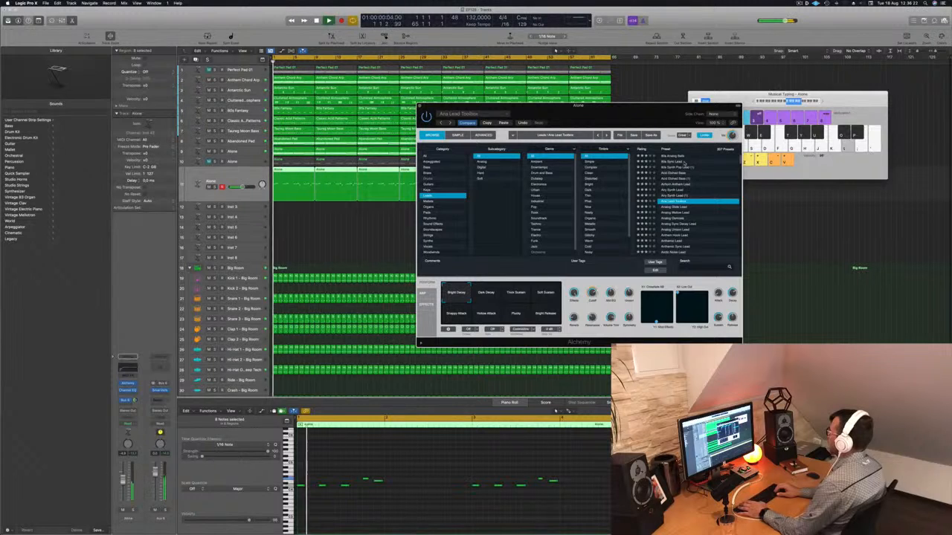
{"action": "key", "text": "Down"}
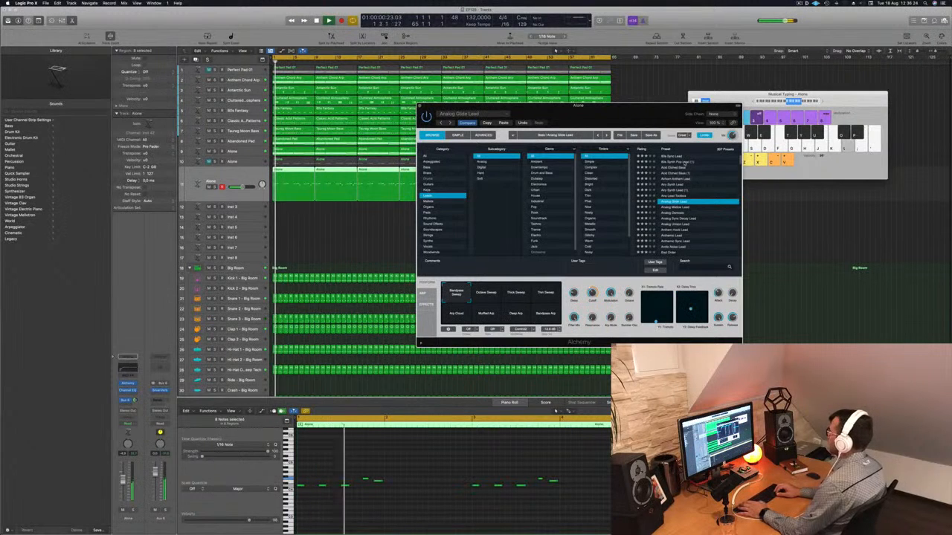
{"action": "key", "text": "Down"}
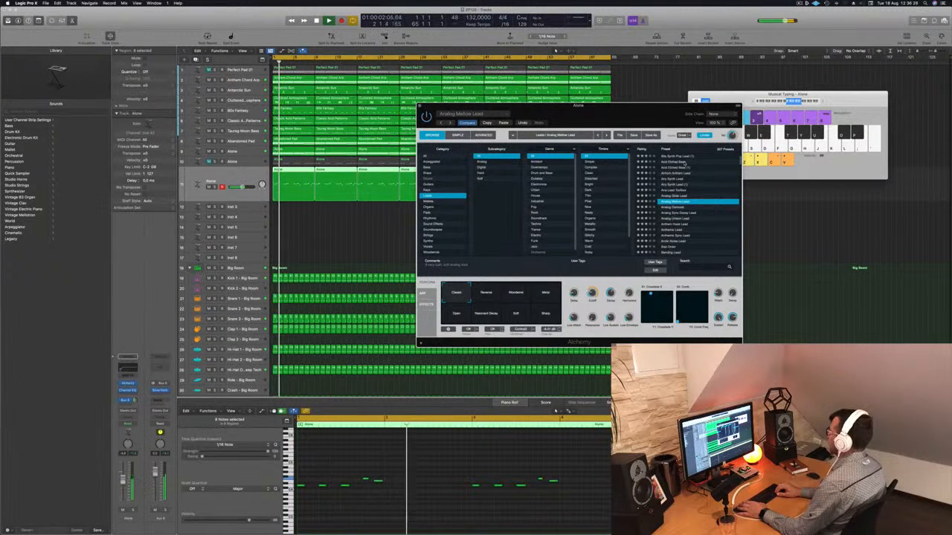
{"action": "key", "text": "Down"}
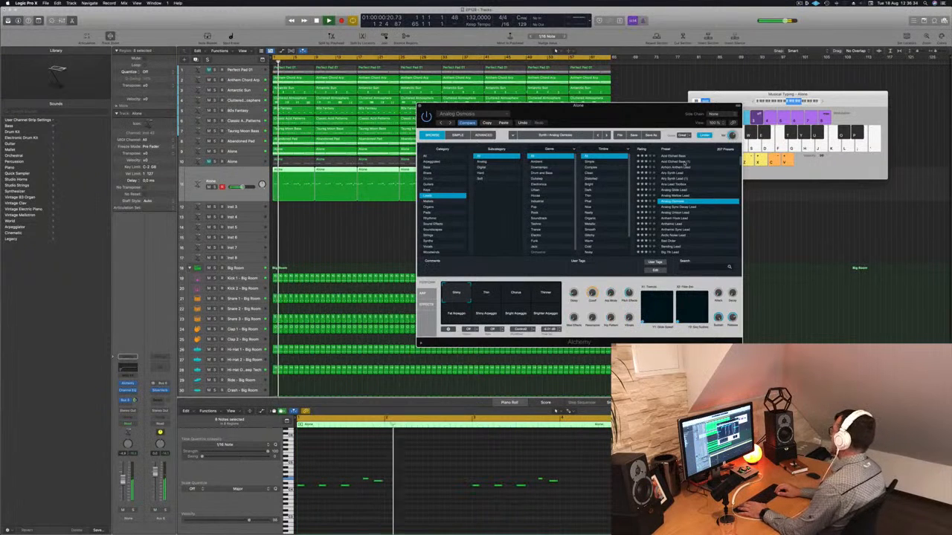
{"action": "key", "text": "Down"}
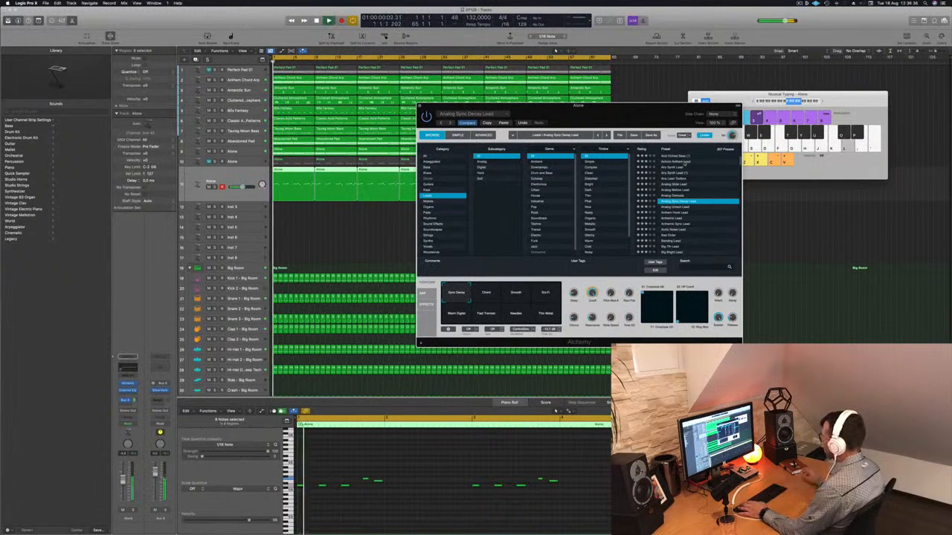
Filter the lead presets by the Trance genre and load Classic Super Saw
{"action": "left_click", "coordinate": [530, 230]}
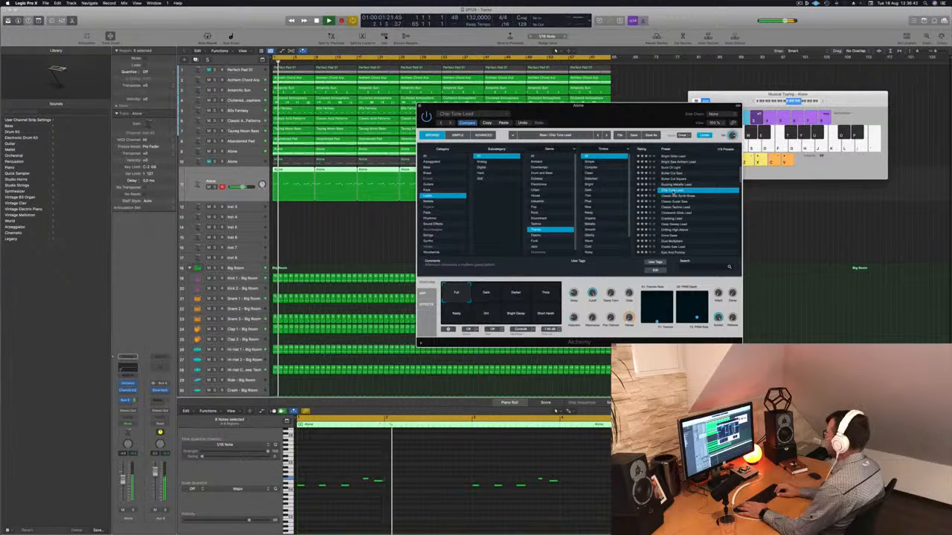
{"action": "left_click", "coordinate": [675, 197]}
{"action": "key", "text": "Down"}
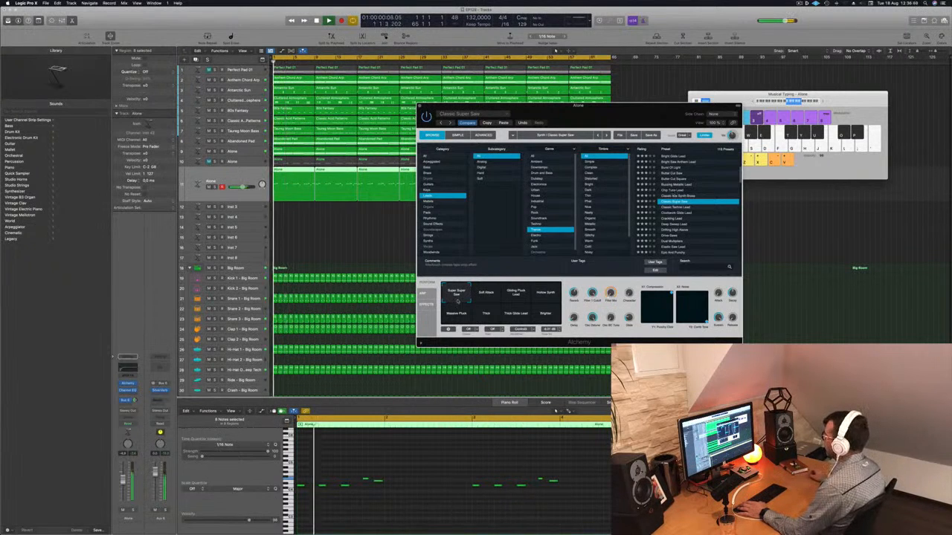
Audition Classic Super Saw's performance snapshots, ending on Super Super Saw
{"action": "left_click", "coordinate": [519, 293]}
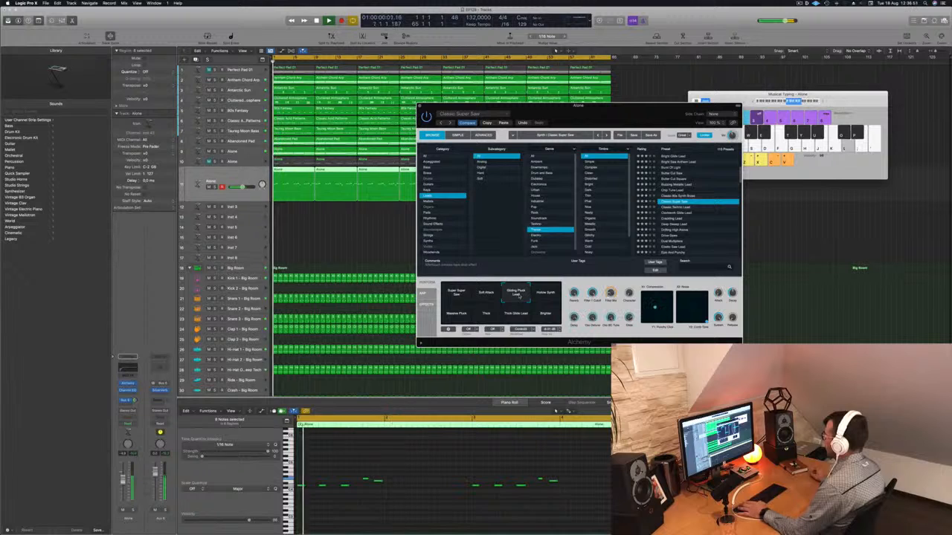
{"action": "left_click", "coordinate": [452, 314]}
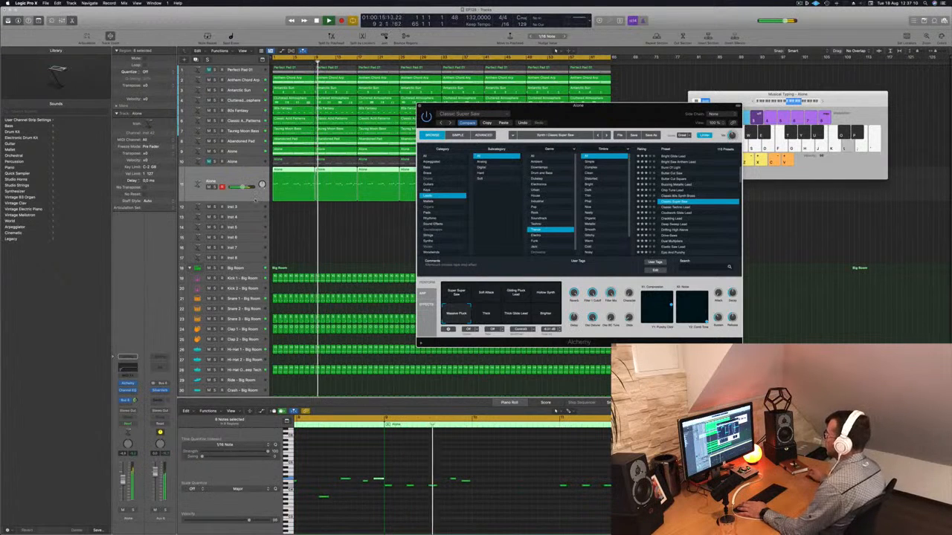
{"action": "left_click_drag", "start_coordinate": [608, 108], "coordinate": [629, 90]}
{"action": "left_click", "coordinate": [509, 299]}
{"action": "key", "text": "Return"}
{"action": "left_click", "coordinate": [537, 299]}
{"action": "left_click", "coordinate": [565, 296]}
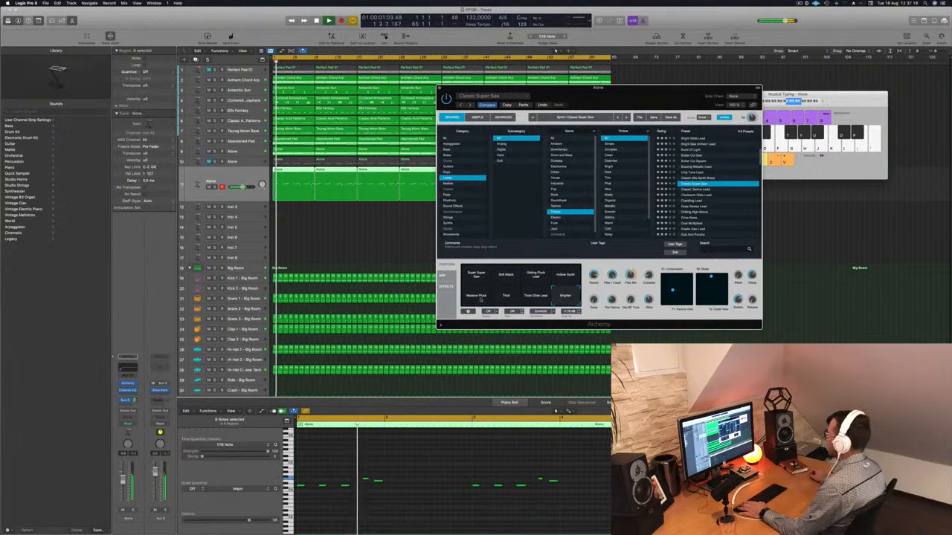
{"action": "left_click", "coordinate": [476, 296]}
{"action": "left_click", "coordinate": [477, 277]}
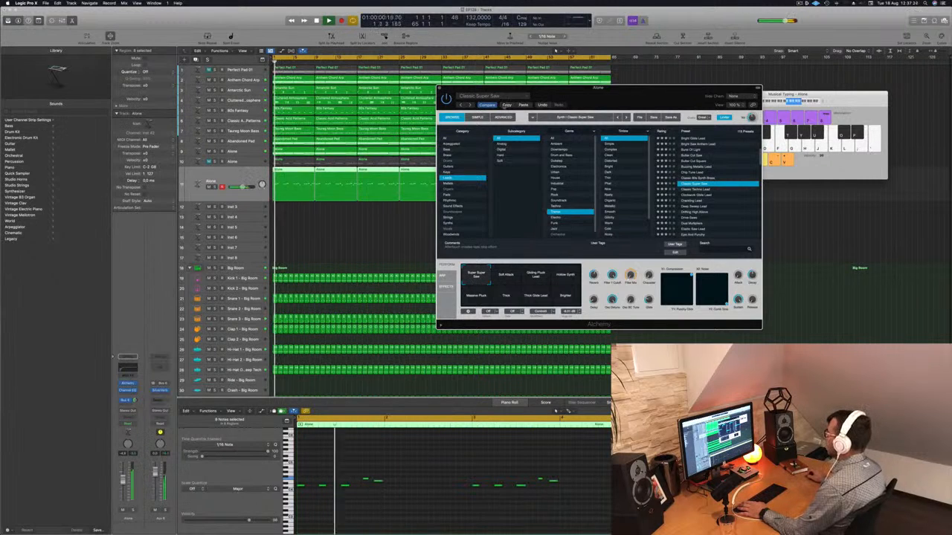
Load the Deep Sweep Lead preset and start playback
{"action": "left_click", "coordinate": [699, 195]}
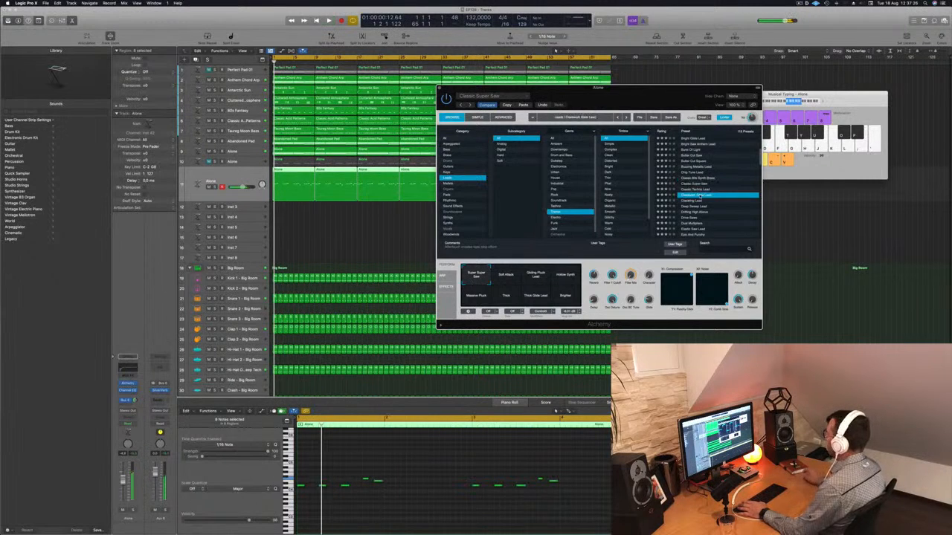
{"action": "scroll", "coordinate": [699, 196], "scroll_direction": "down", "scroll_amount": 2}
{"action": "left_click", "coordinate": [700, 197]}
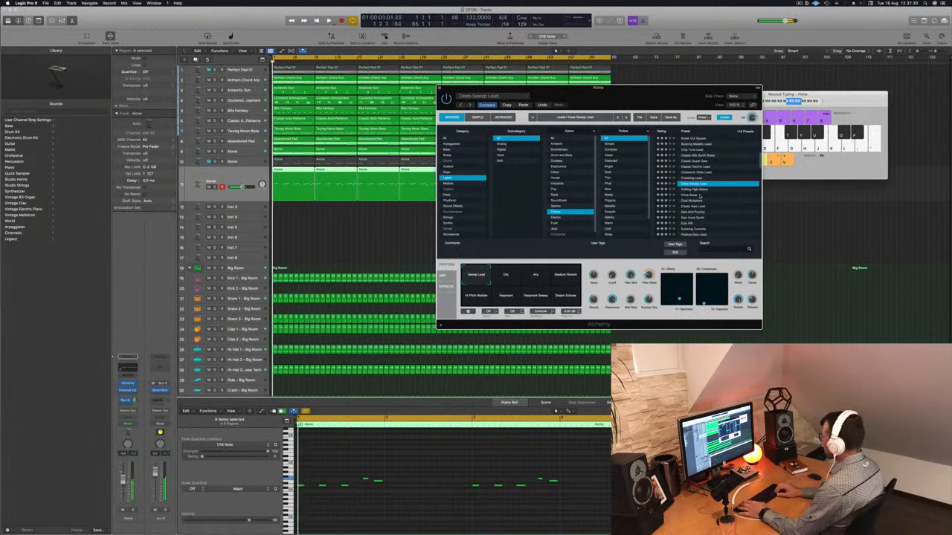
{"action": "key", "text": "space"}
Step through the Trance lead presets one by one, auditioning each during playback
{"action": "key", "text": "Down"}
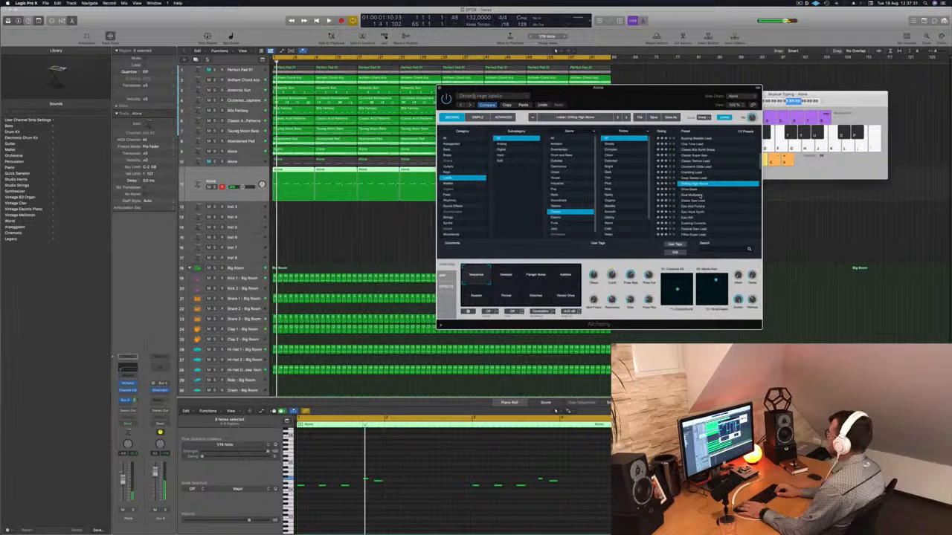
{"action": "key", "text": "Down"}
{"action": "key", "text": "Down"}
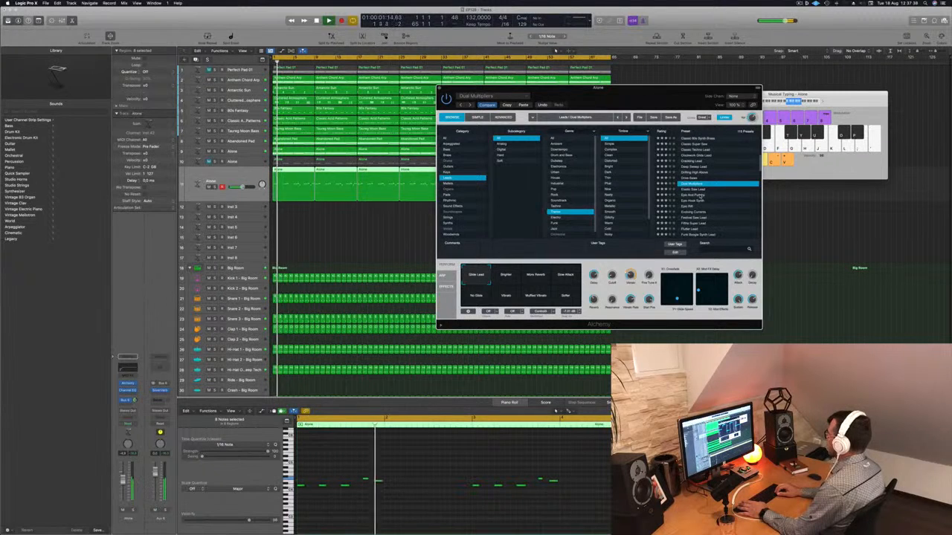
{"action": "key", "text": "Down"}
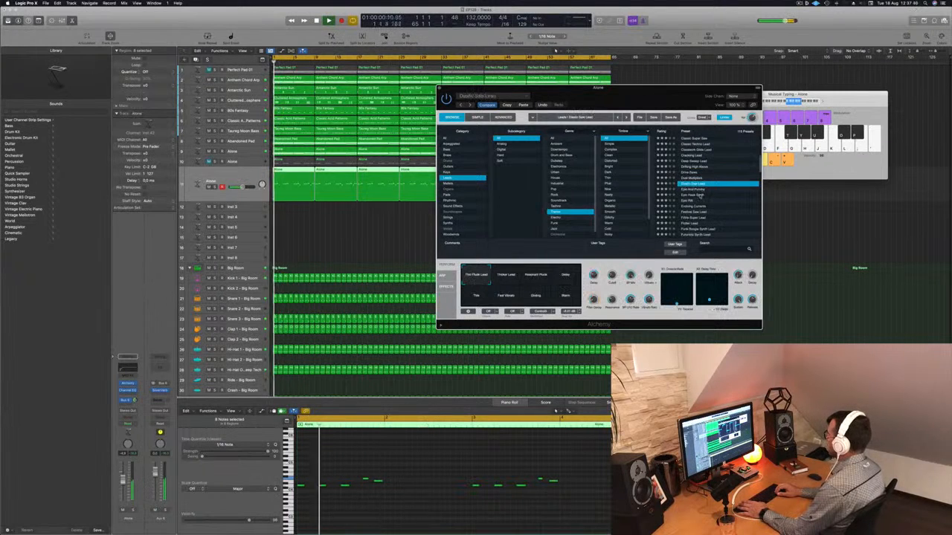
{"action": "key", "text": "Down"}
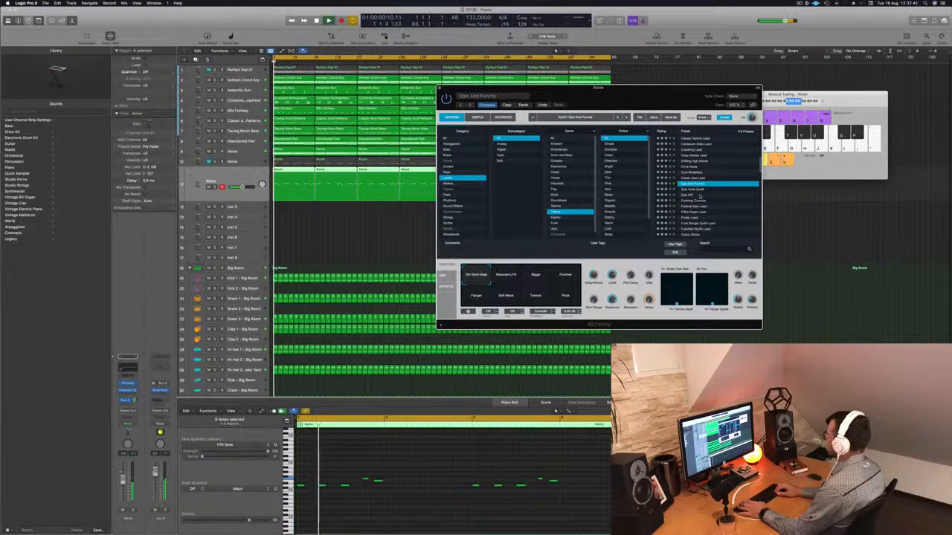
{"action": "key", "text": "Down"}
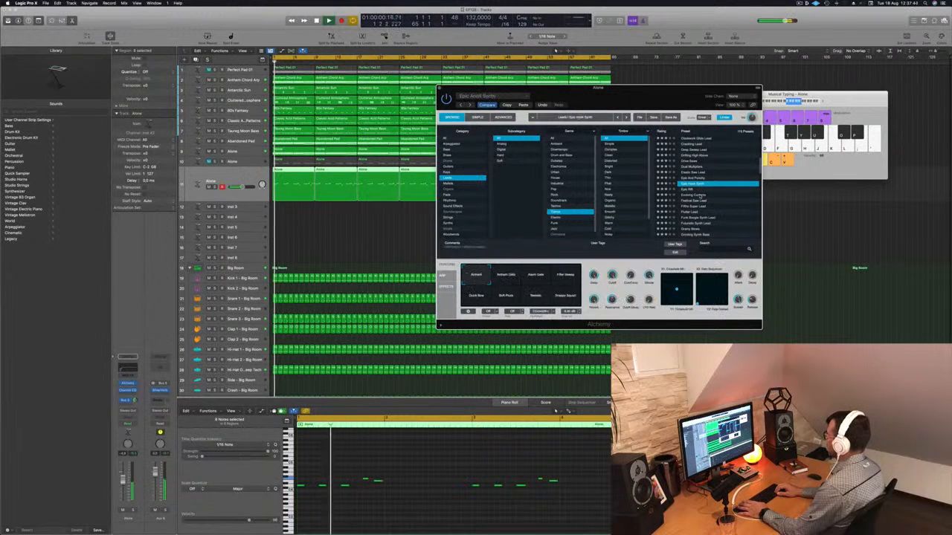
{"action": "key", "text": "Down"}
{"action": "key", "text": "Down"}
{"action": "key", "text": "Down"}
{"action": "key", "text": "Down"}
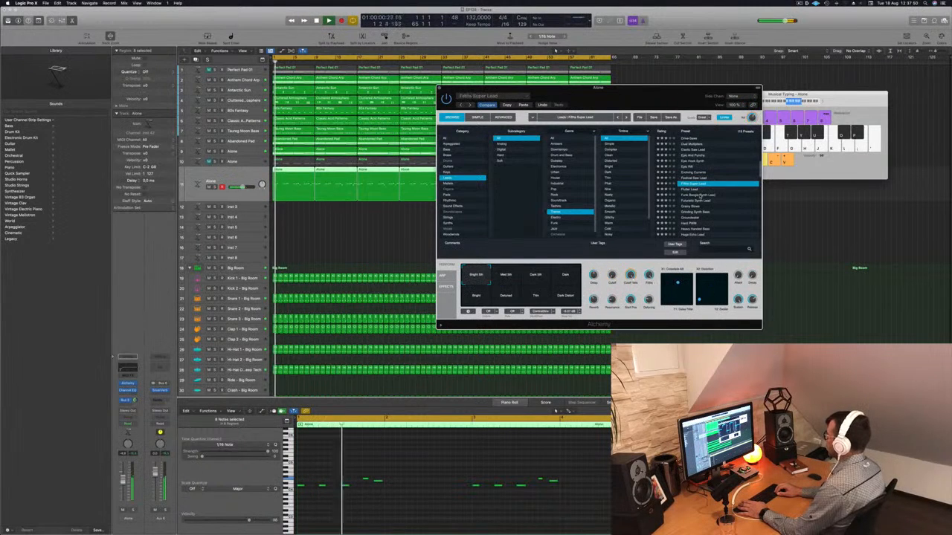
{"action": "key", "text": "Down"}
{"action": "key", "text": "Down"}
{"action": "key", "text": "Down"}
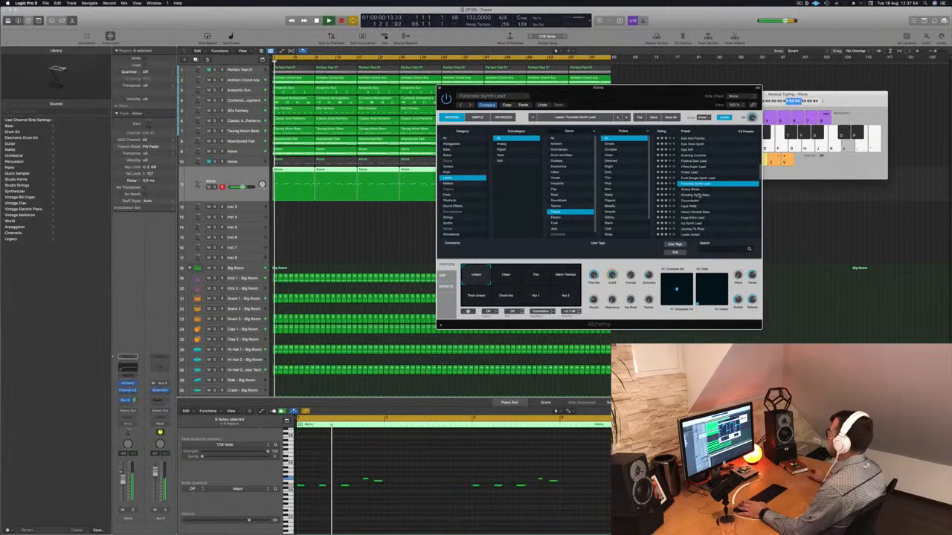
Scroll further down the Trance lead list and audition more presets, ending on Massive Festival Lead
{"action": "left_click", "coordinate": [699, 195]}
{"action": "scroll", "coordinate": [698, 196], "scroll_direction": "down", "scroll_amount": 2}
{"action": "left_click", "coordinate": [699, 197]}
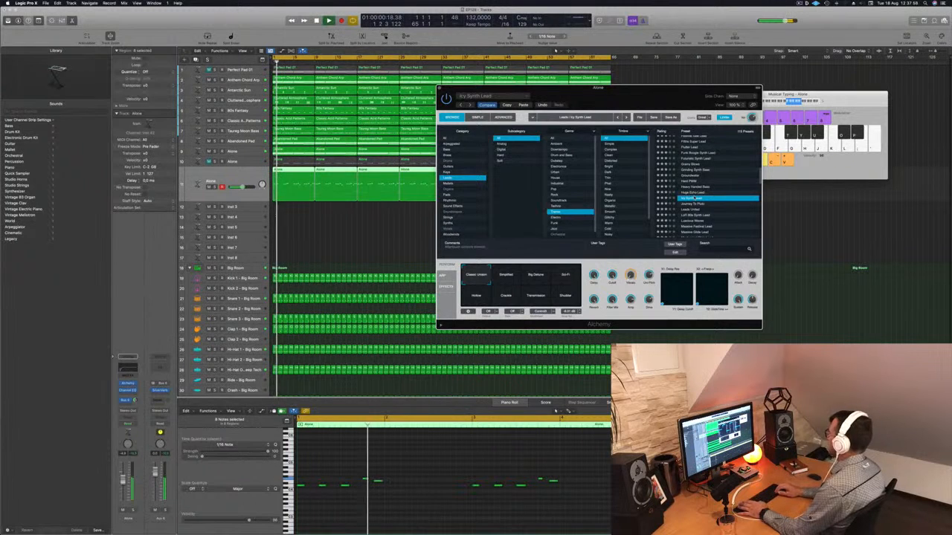
{"action": "left_click", "coordinate": [695, 203]}
{"action": "scroll", "coordinate": [694, 199], "scroll_direction": "down", "scroll_amount": 1}
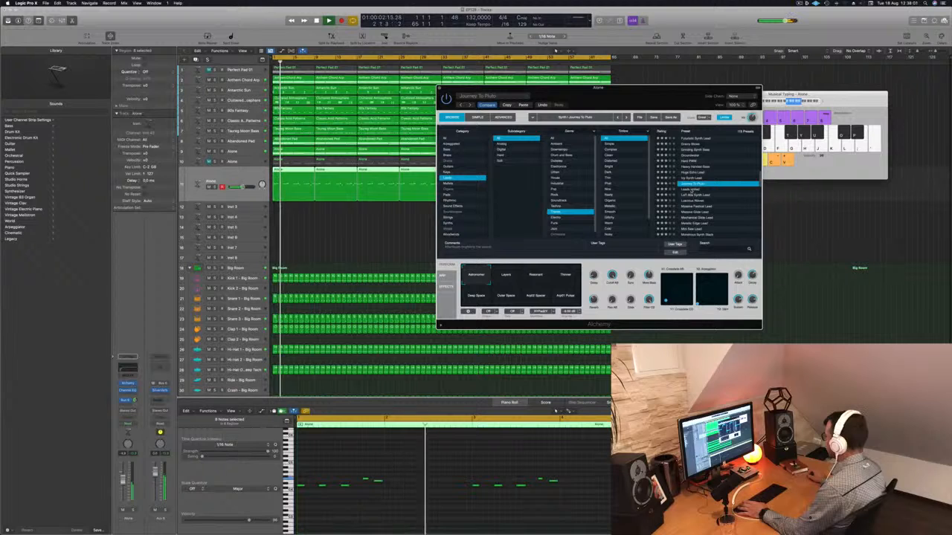
{"action": "left_click", "coordinate": [691, 190]}
{"action": "left_click", "coordinate": [698, 207]}
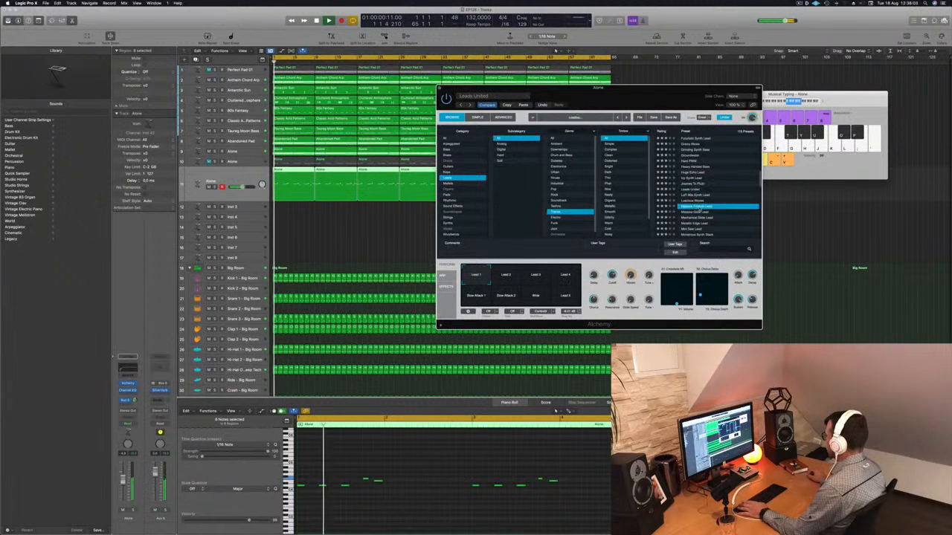
{"action": "left_click", "coordinate": [702, 212]}
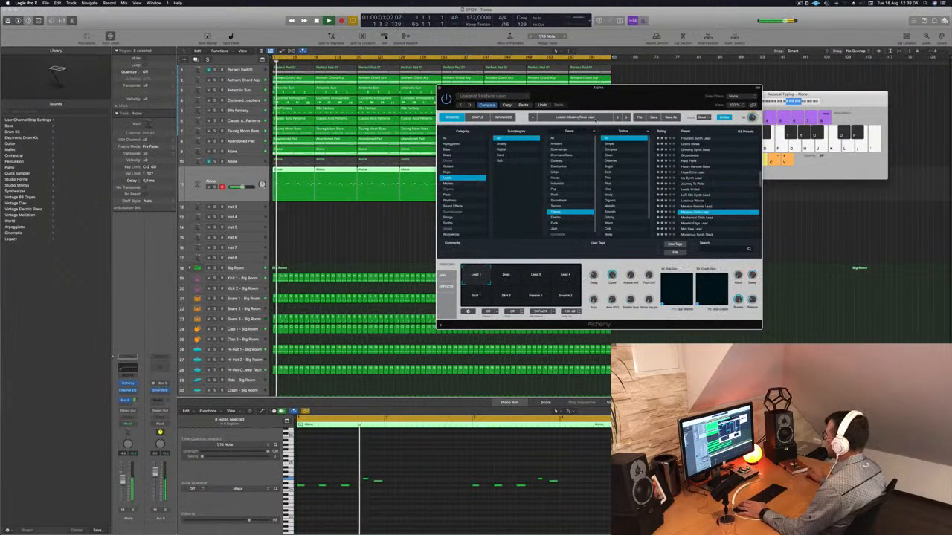
Set the lead layer's volume fader, reposition the Alchemy window, and close it
{"action": "left_click", "coordinate": [525, 106]}
{"action": "key", "text": "space"}
{"action": "mouse_move", "coordinate": [650, 94]}
{"action": "left_mouse_down"}
{"action": "mouse_move", "coordinate": [641, 90]}
{"action": "mouse_move", "coordinate": [655, 79]}
{"action": "left_mouse_up"}
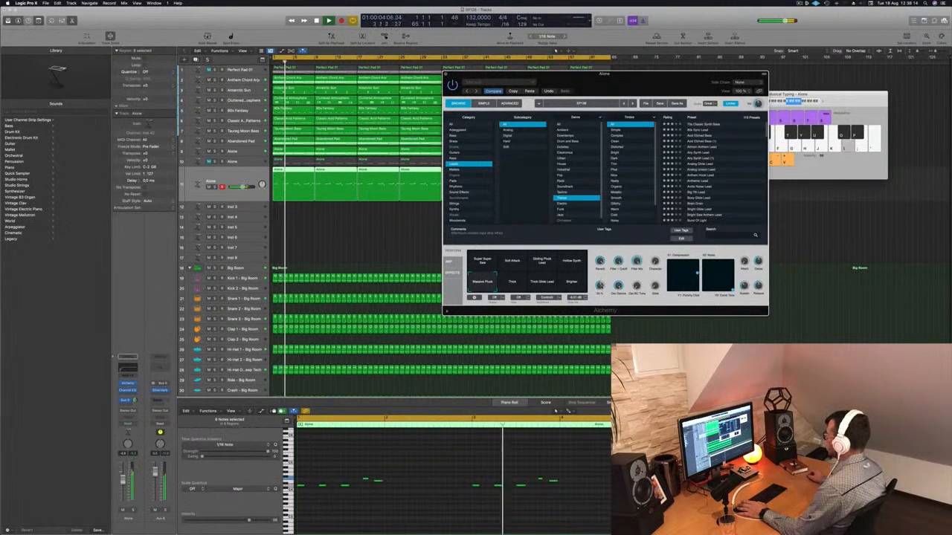
{"action": "left_click_drag", "start_coordinate": [635, 86], "coordinate": [640, 86]}
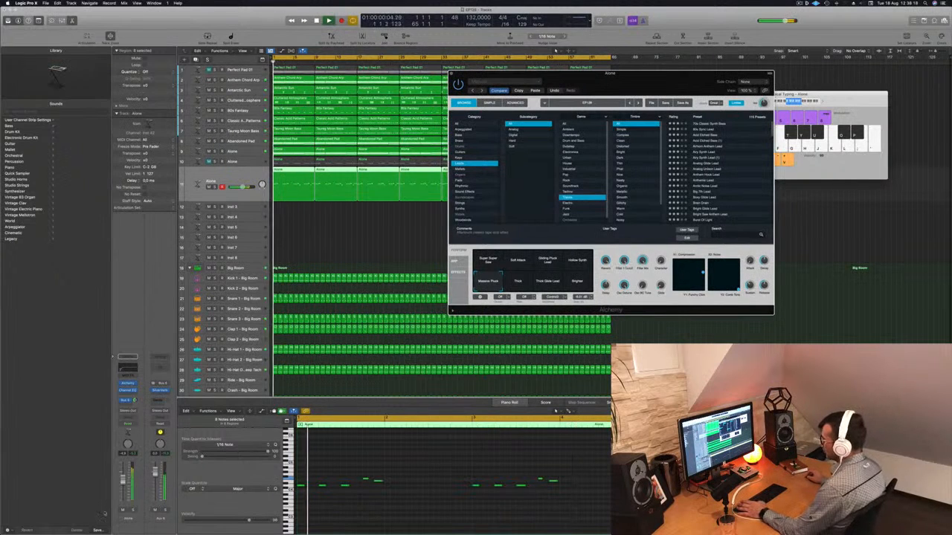
{"action": "left_click_drag", "start_coordinate": [123, 481], "coordinate": [123, 487]}
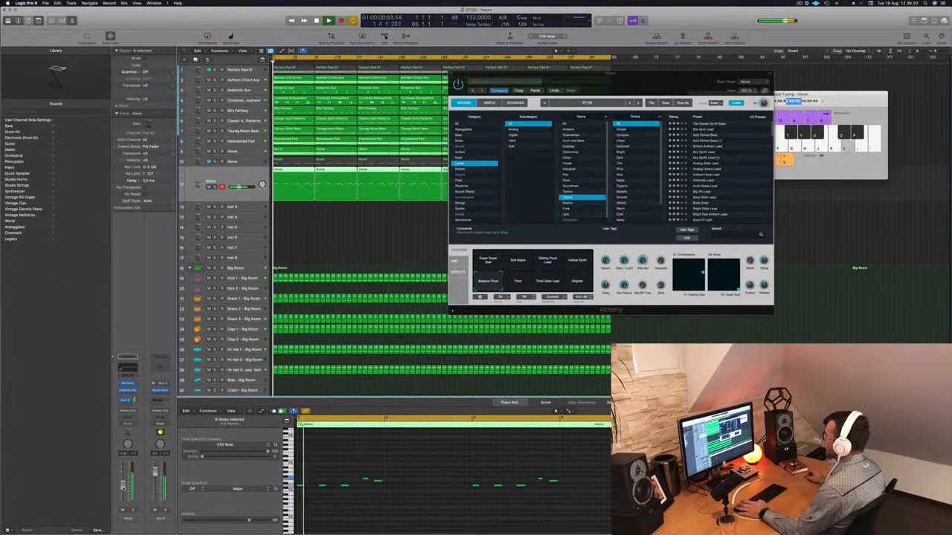
{"action": "left_click_drag", "start_coordinate": [610, 73], "coordinate": [540, 87]}
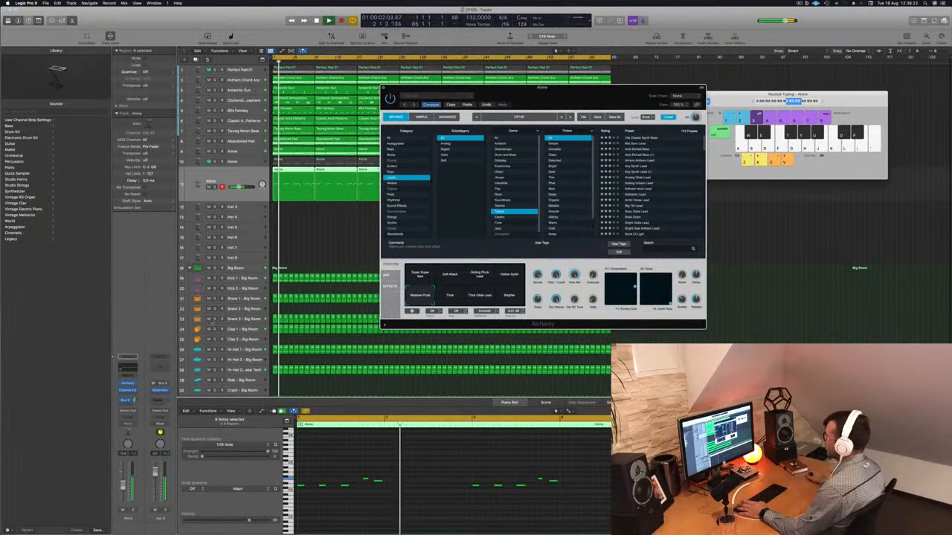
{"action": "left_click", "coordinate": [123, 483]}
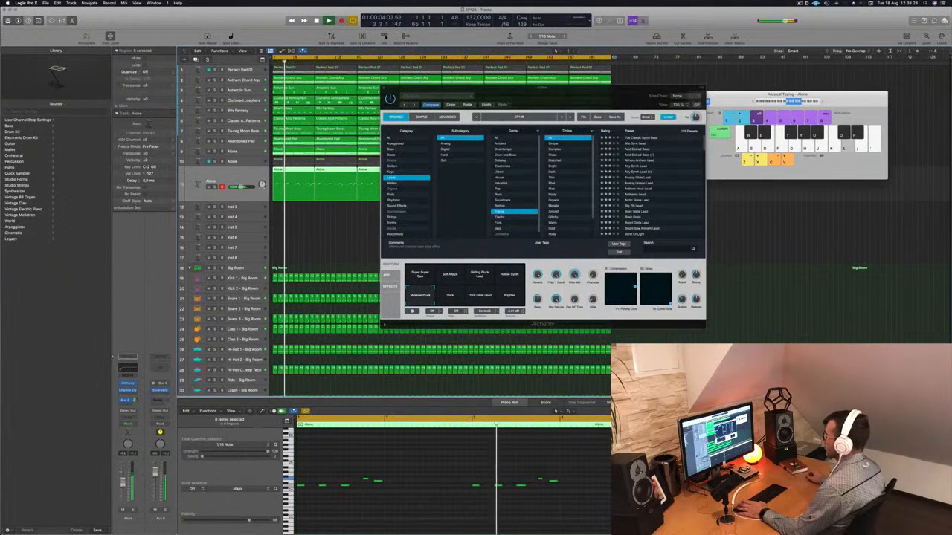
{"action": "left_click_drag", "start_coordinate": [565, 88], "coordinate": [507, 114]}
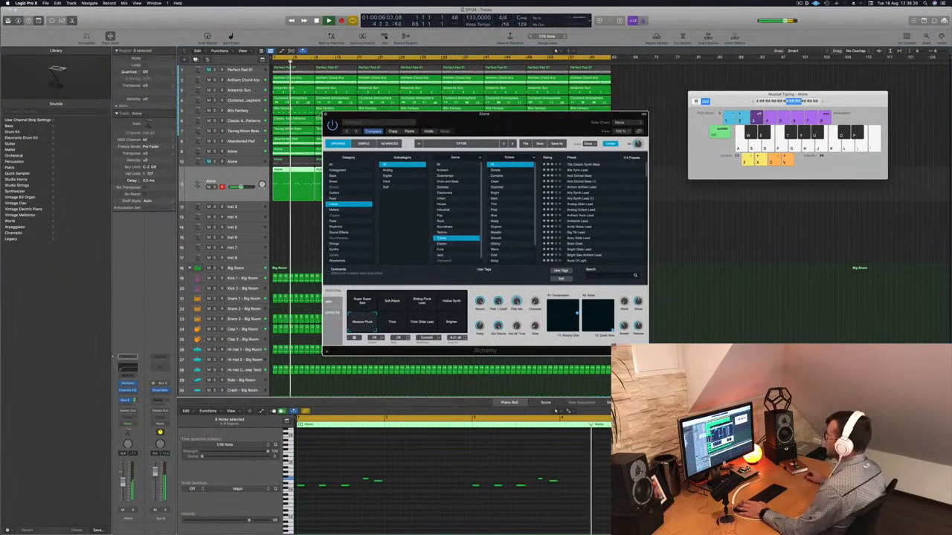
{"action": "left_click", "coordinate": [325, 114]}
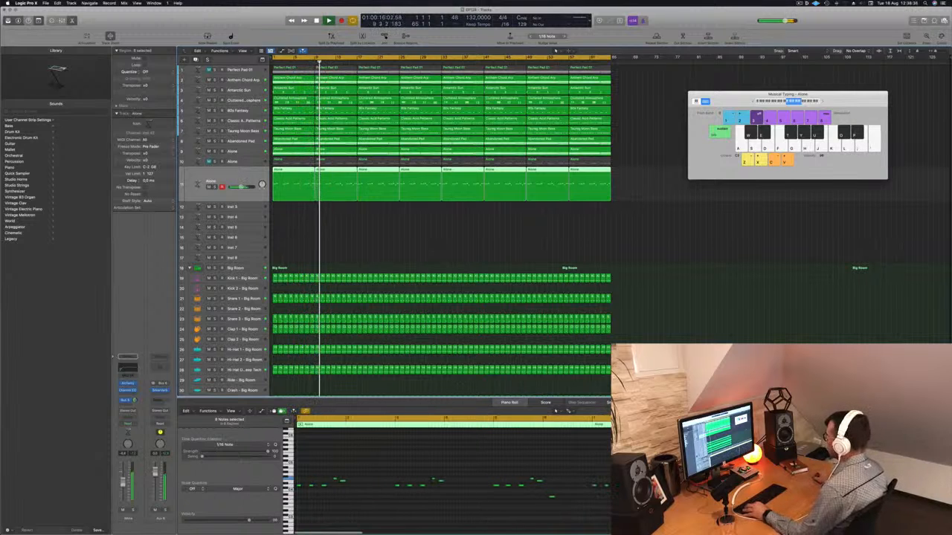
Play the arrangement while muting and unmuting the lead layer track to compare it
{"action": "left_click", "coordinate": [356, 216]}
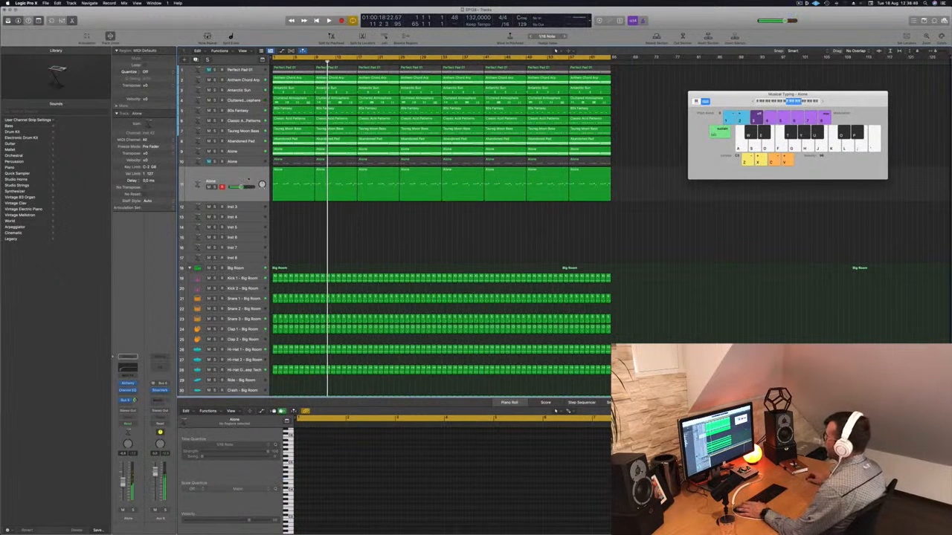
{"action": "left_click", "coordinate": [248, 179]}
{"action": "key", "text": "space"}
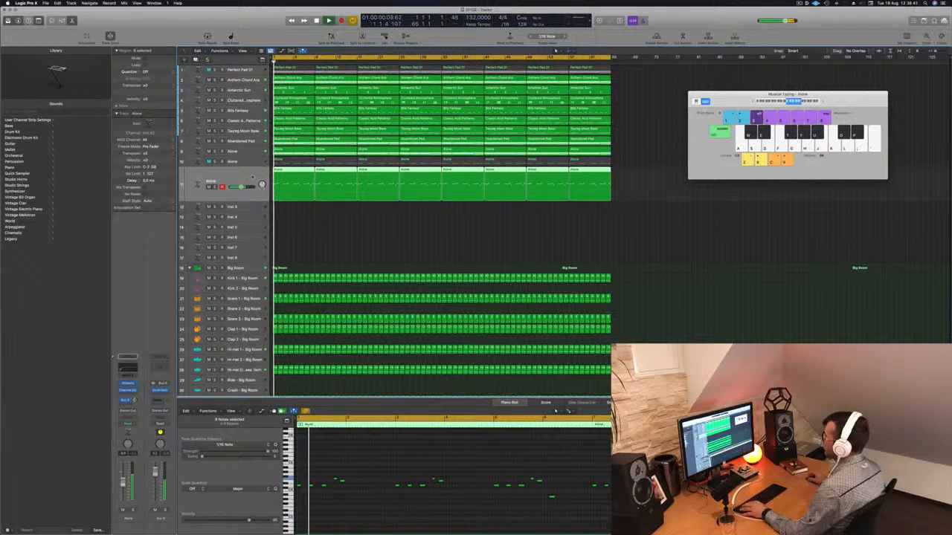
{"action": "left_click", "coordinate": [252, 164]}
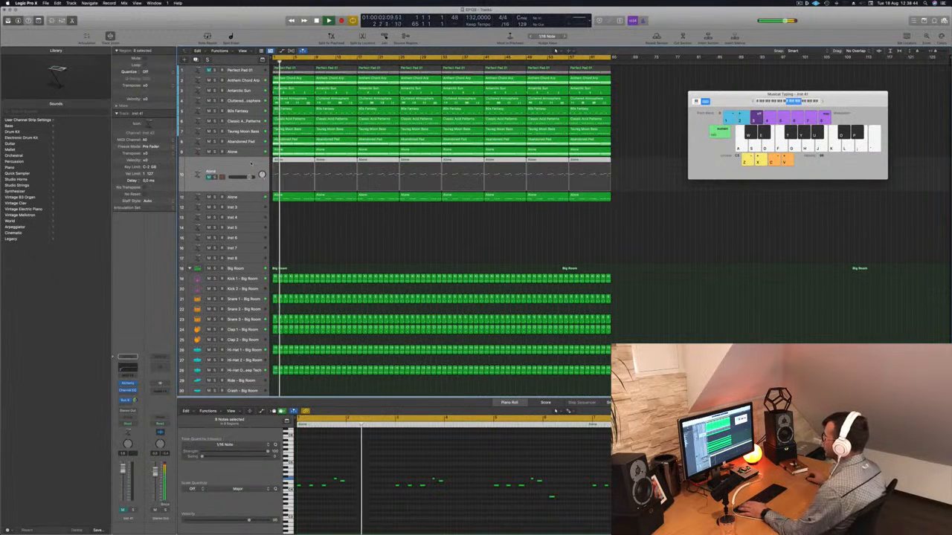
{"action": "key", "text": "space"}
{"action": "key", "text": "space"}
{"action": "key", "text": "space"}
{"action": "key", "text": "space"}
{"action": "key", "text": "space"}
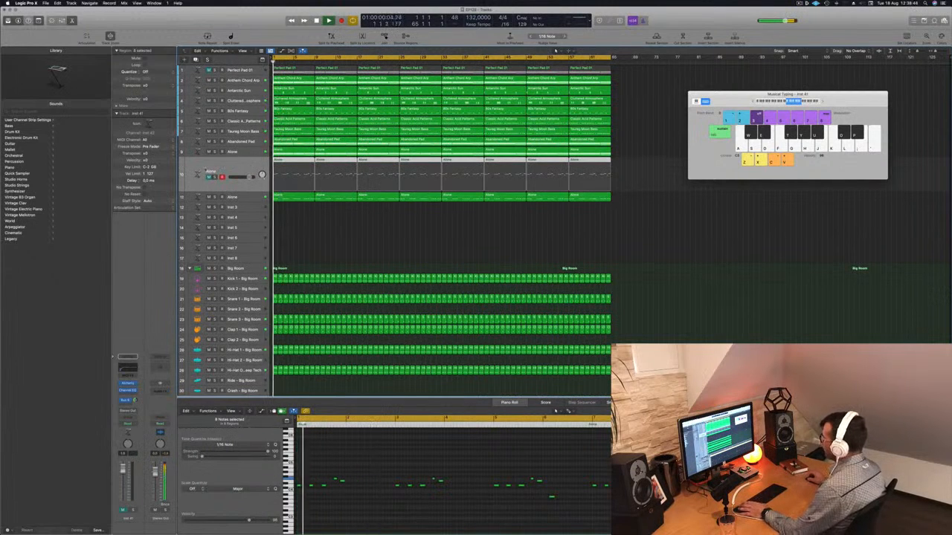
{"action": "left_click", "coordinate": [209, 176]}
{"action": "key", "text": "space"}
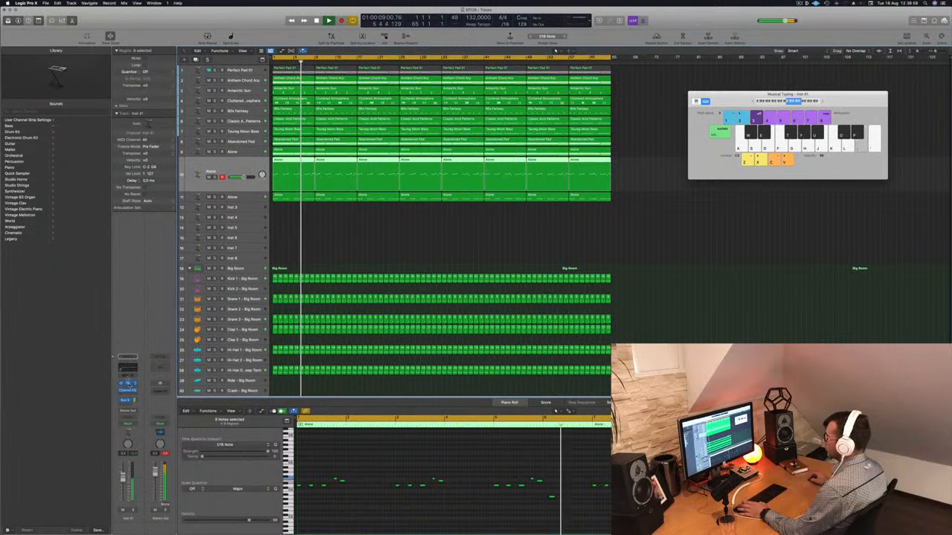
Insert a Channel EQ on the lead layer, raise its low cut to thin the low end, and close the plugin windows
{"action": "left_click", "coordinate": [128, 383]}
{"action": "left_click", "coordinate": [128, 391]}
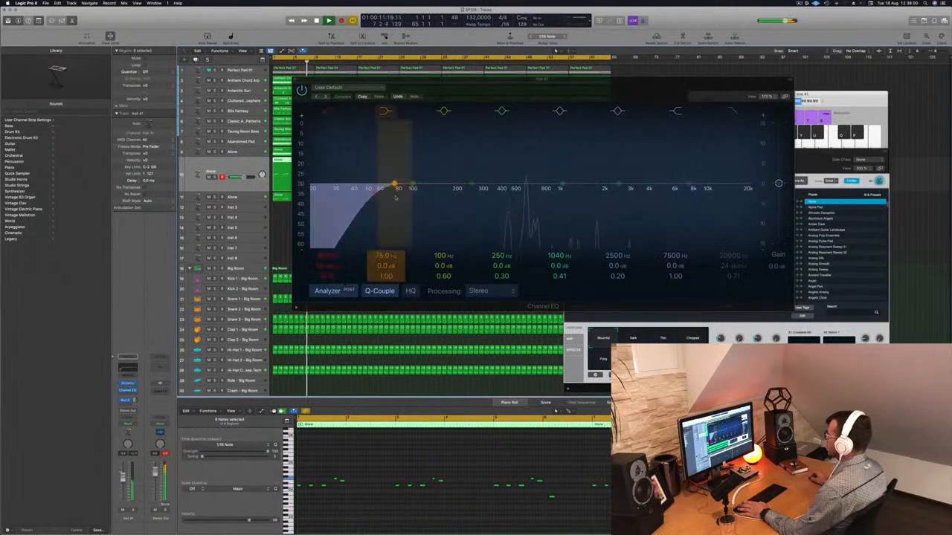
{"action": "left_click_drag", "start_coordinate": [351, 149], "coordinate": [433, 146]}
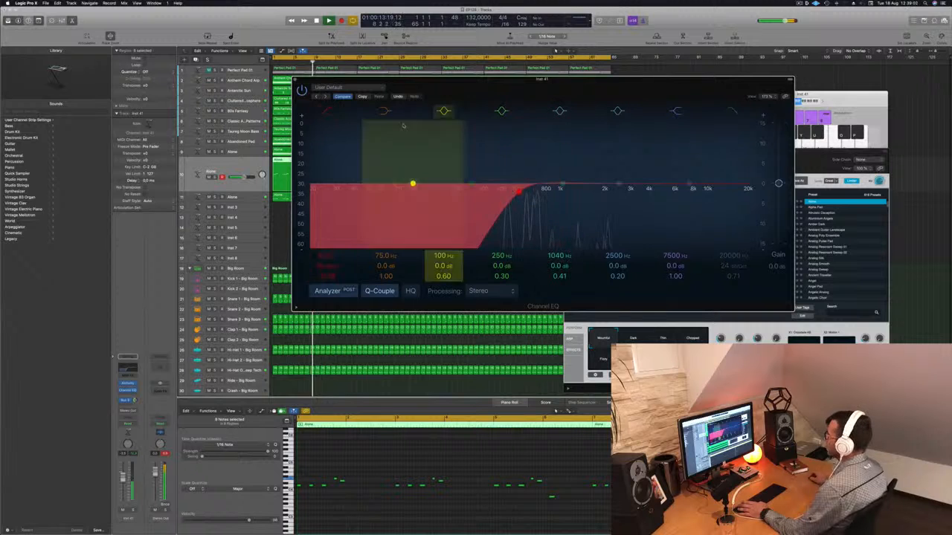
{"action": "left_click", "coordinate": [295, 79]}
{"action": "left_click_drag", "start_coordinate": [646, 150], "coordinate": [595, 168]}
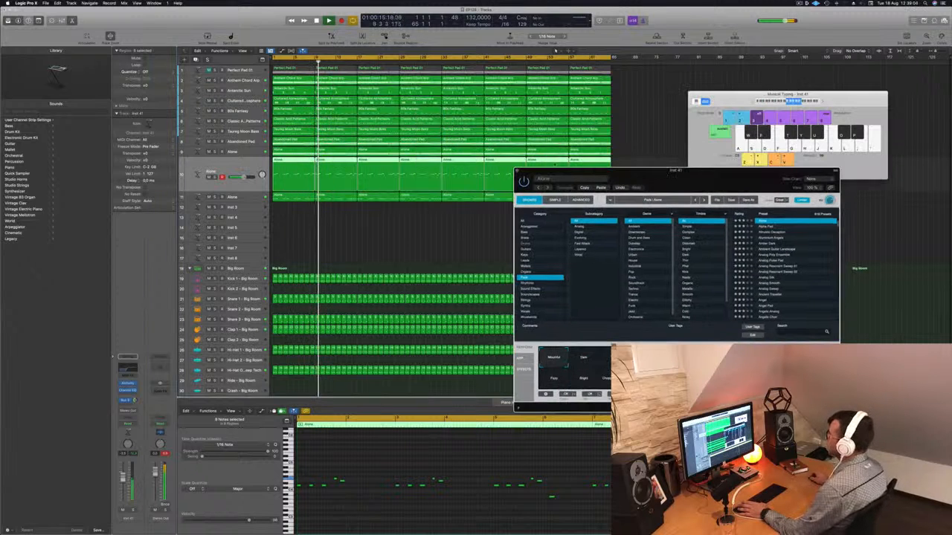
{"action": "left_click", "coordinate": [517, 171]}
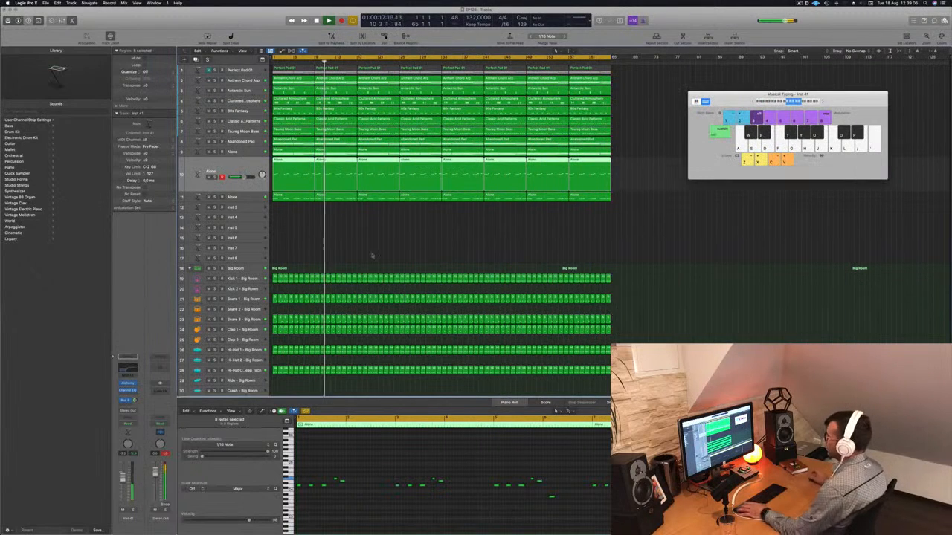
Return to the project start, hide the Musical Typing keyboard and restart playback
{"action": "key", "text": "Return"}
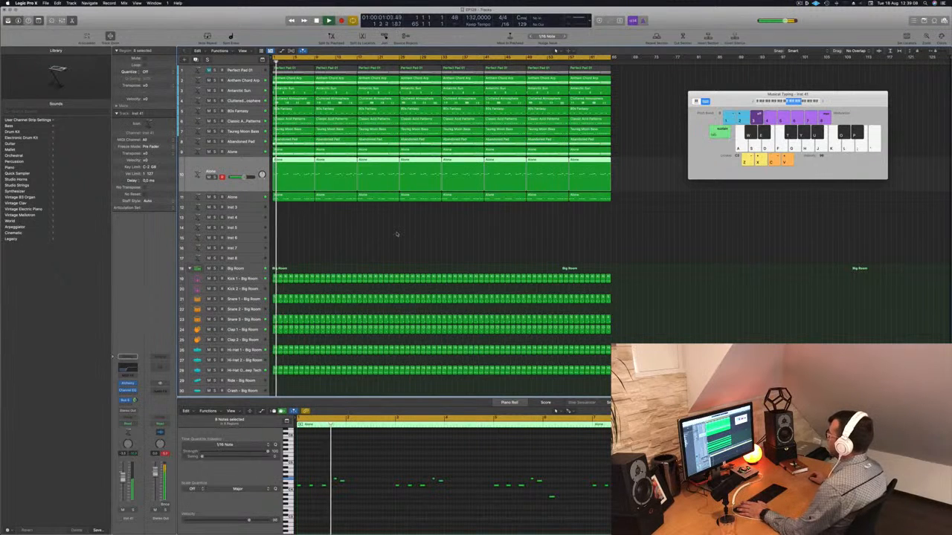
{"action": "left_click", "coordinate": [800, 4]}
{"action": "left_click", "coordinate": [755, 20]}
{"action": "left_click", "coordinate": [455, 239]}
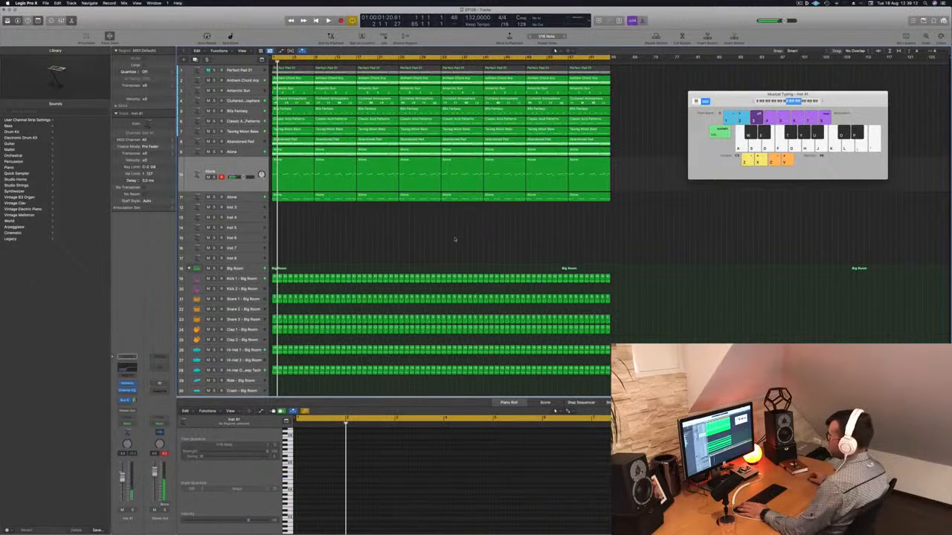
{"action": "scroll", "coordinate": [409, 243], "scroll_direction": "down", "scroll_amount": 4}
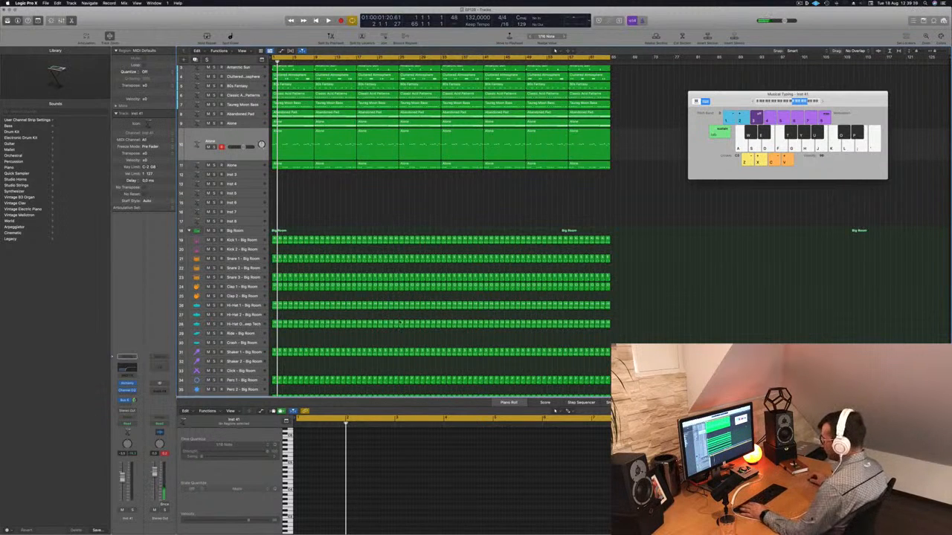
{"action": "key", "text": "super+k"}
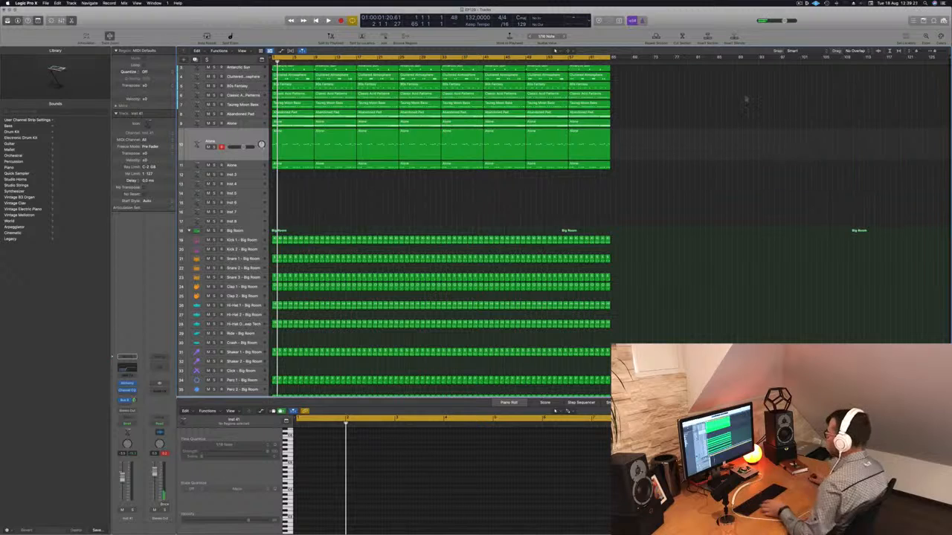
{"action": "key", "text": "space"}
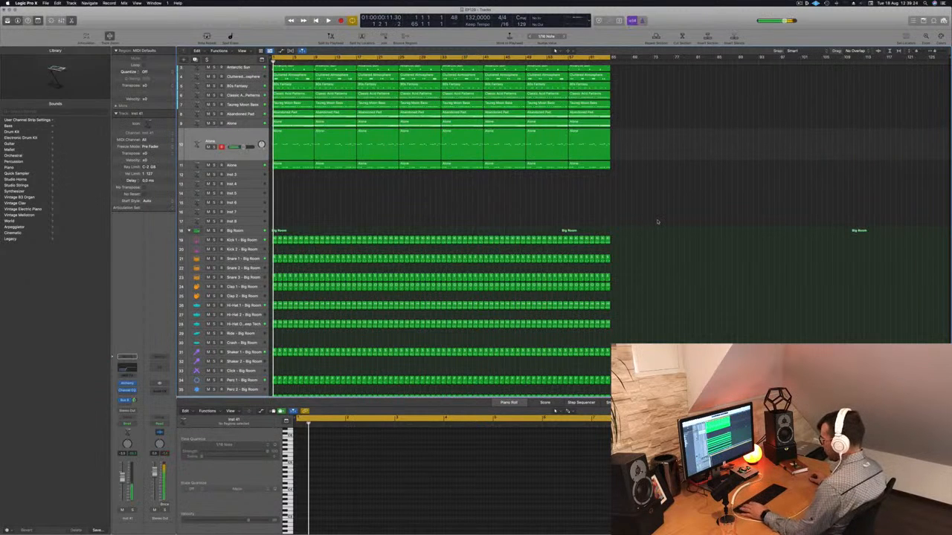
Open the Mixer and select the synth channel strips from Perfect Pad through the lead layer
{"action": "key", "text": "x"}
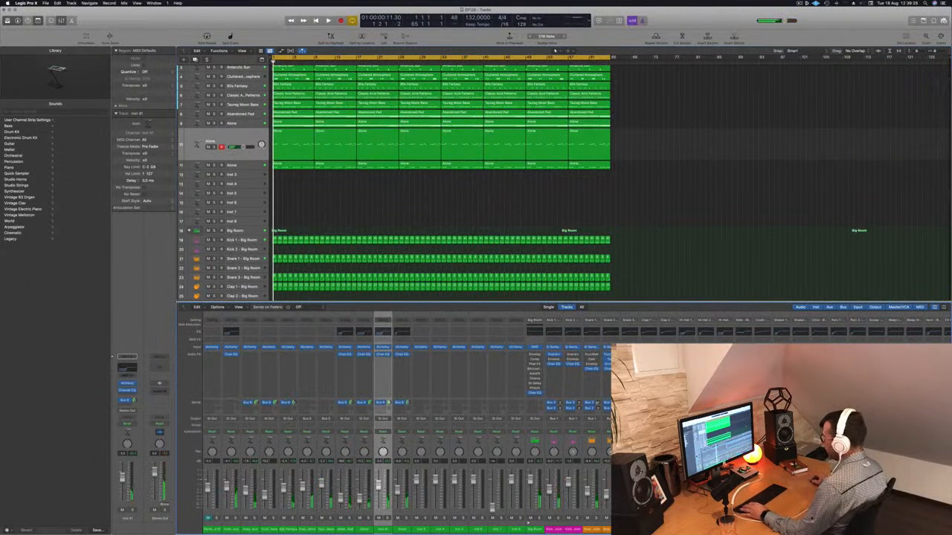
{"action": "left_click", "coordinate": [403, 530]}
{"action": "left_click", "coordinate": [213, 530], "text": "shift"}
{"action": "left_click", "coordinate": [231, 530], "text": "shift"}
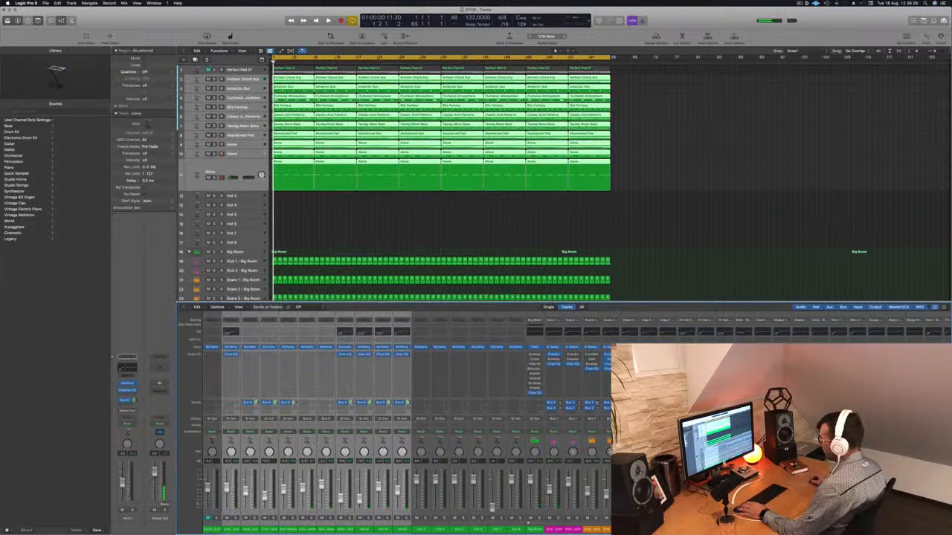
{"action": "left_click", "coordinate": [448, 235]}
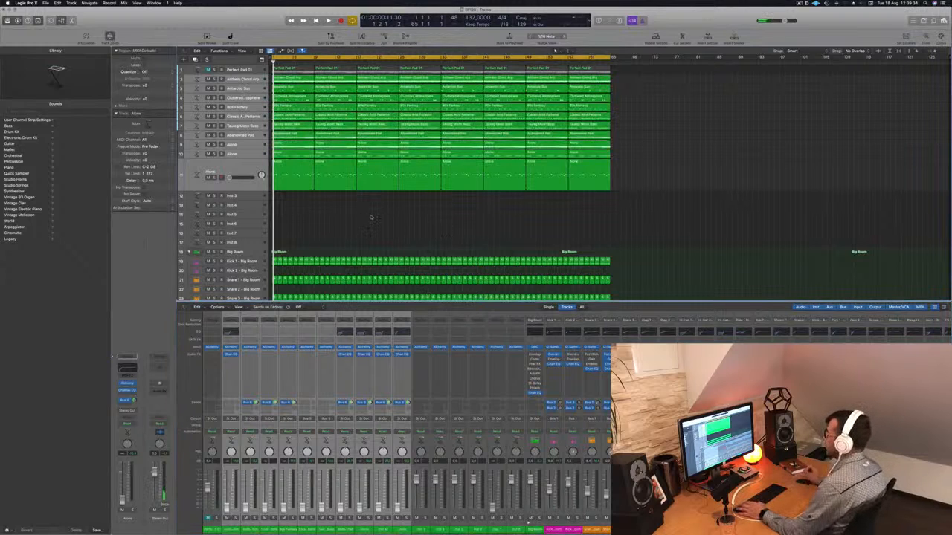
Start playback and scroll through the drum and synth tracks to review the arrangement
{"action": "key", "text": "space"}
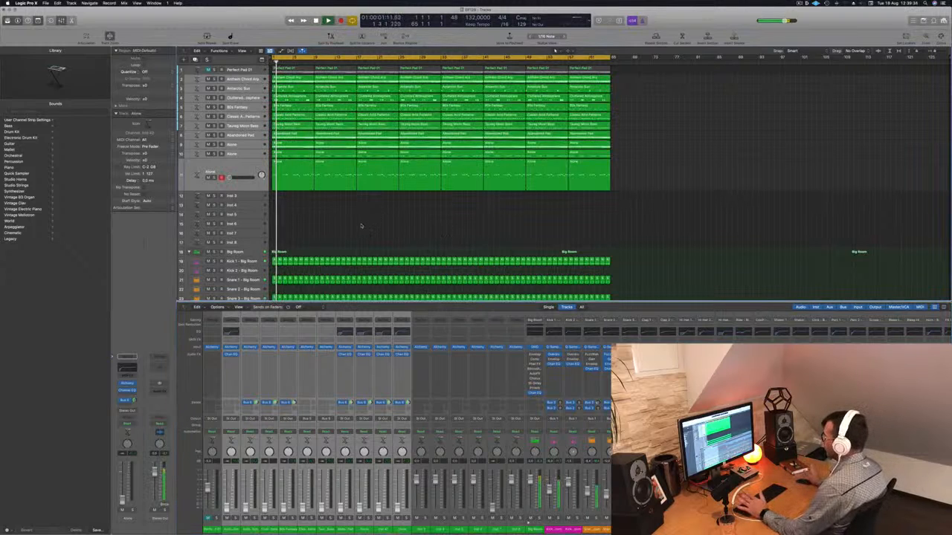
{"action": "scroll", "coordinate": [362, 231], "scroll_direction": "down", "scroll_amount": 8}
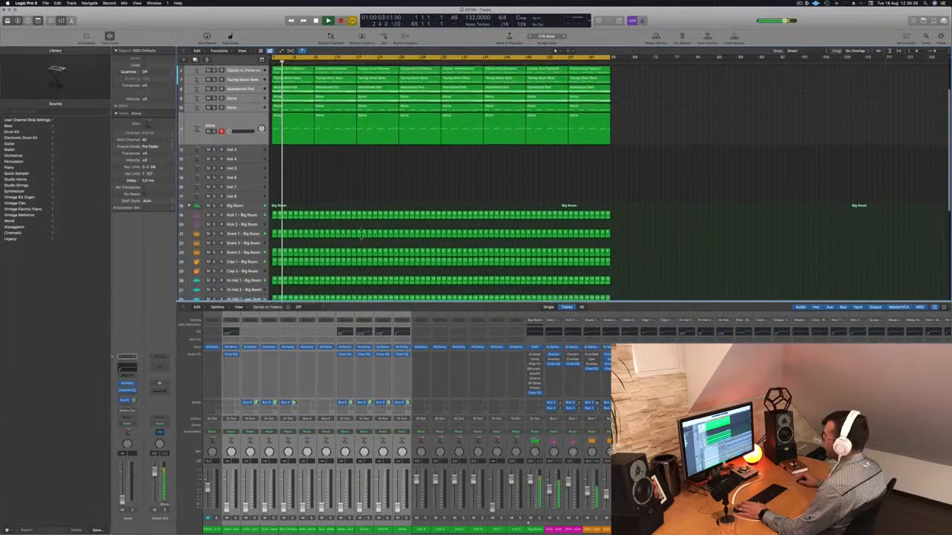
{"action": "scroll", "coordinate": [362, 237], "scroll_direction": "down", "scroll_amount": 4}
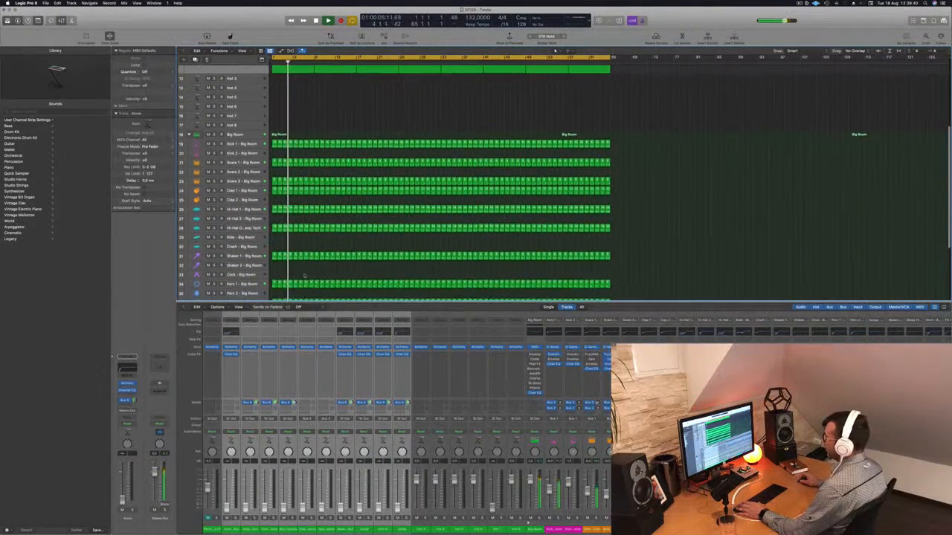
{"action": "scroll", "coordinate": [554, 51], "scroll_direction": "down", "scroll_amount": 8}
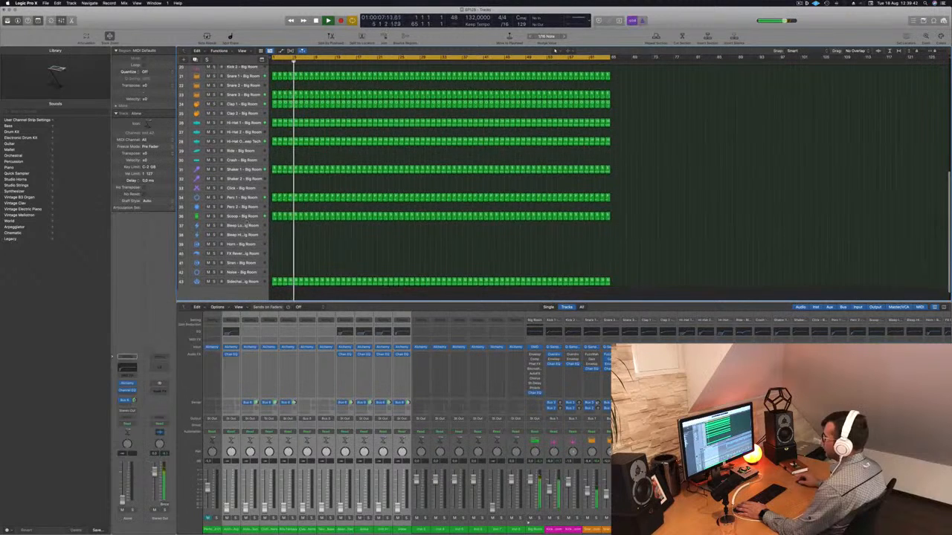
{"action": "left_click", "coordinate": [242, 217]}
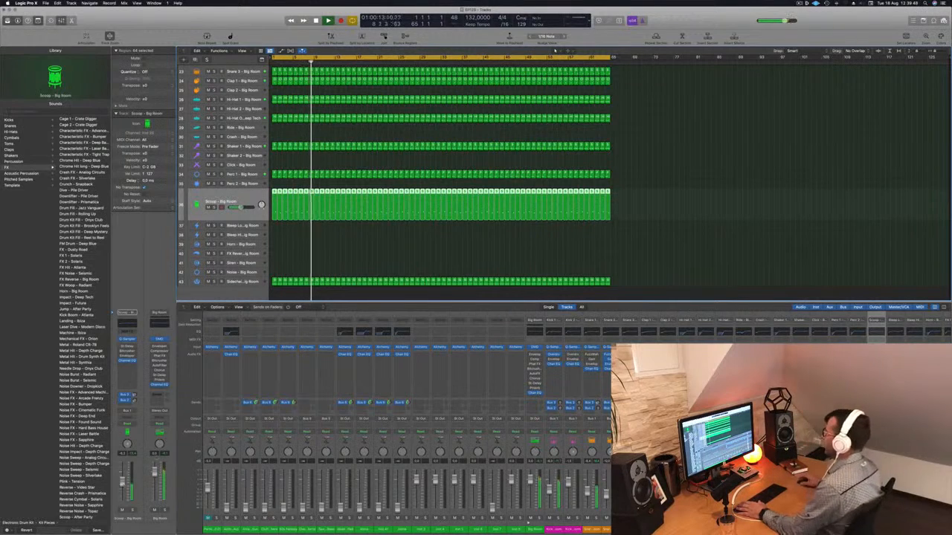
{"action": "scroll", "coordinate": [329, 185], "scroll_direction": "up", "scroll_amount": 15}
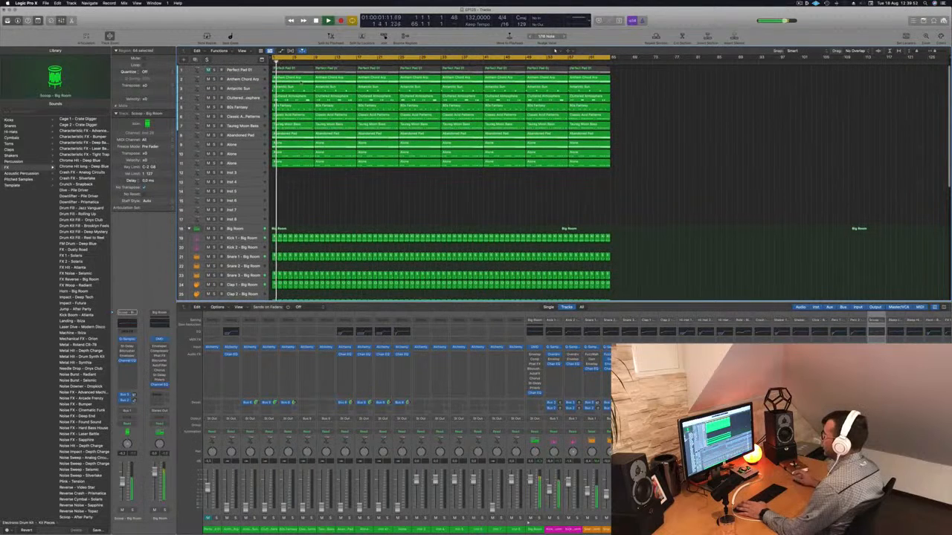
{"action": "left_click", "coordinate": [252, 81]}
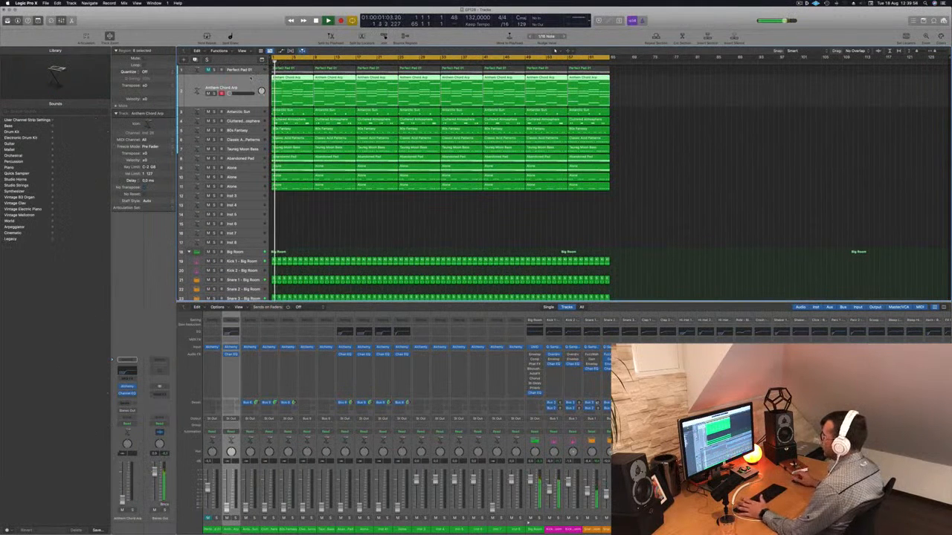
On the Taurag Moon Bass track, boost the Channel EQ low band by about 3.8 dB at 84.5 Hz
{"action": "left_click", "coordinate": [245, 148]}
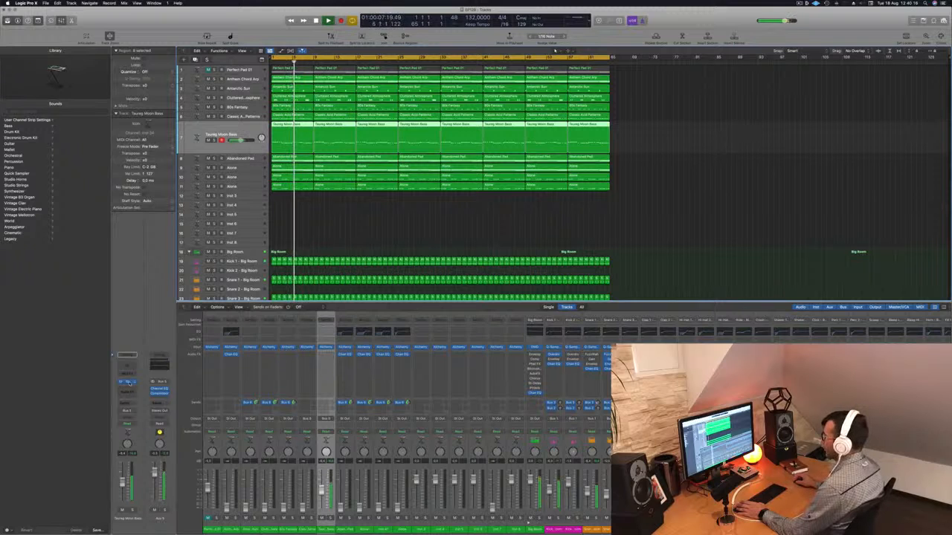
{"action": "left_click", "coordinate": [128, 382]}
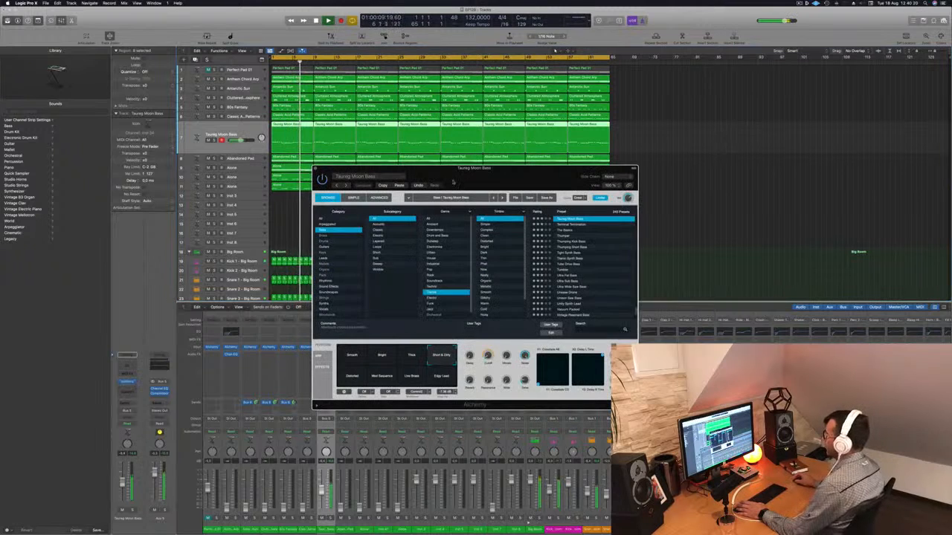
{"action": "left_click", "coordinate": [315, 168]}
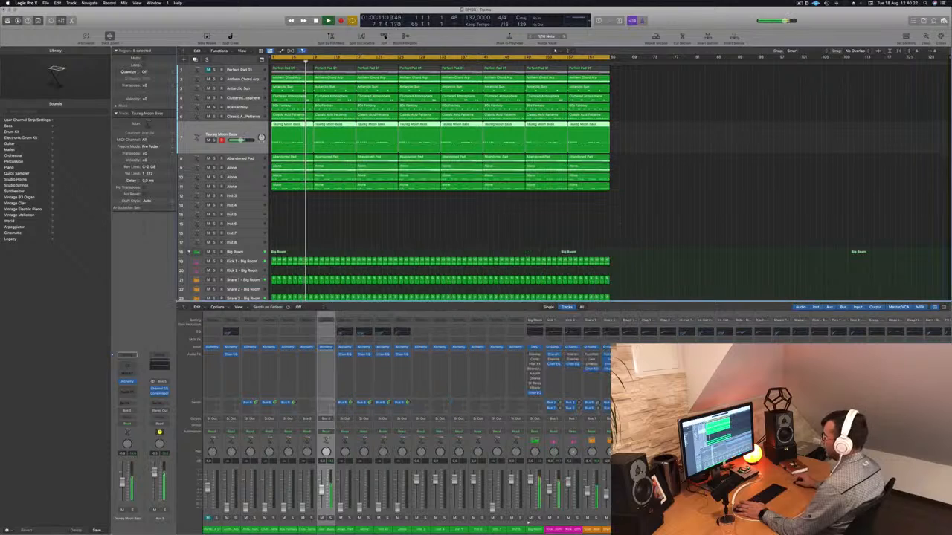
{"action": "left_click", "coordinate": [127, 365]}
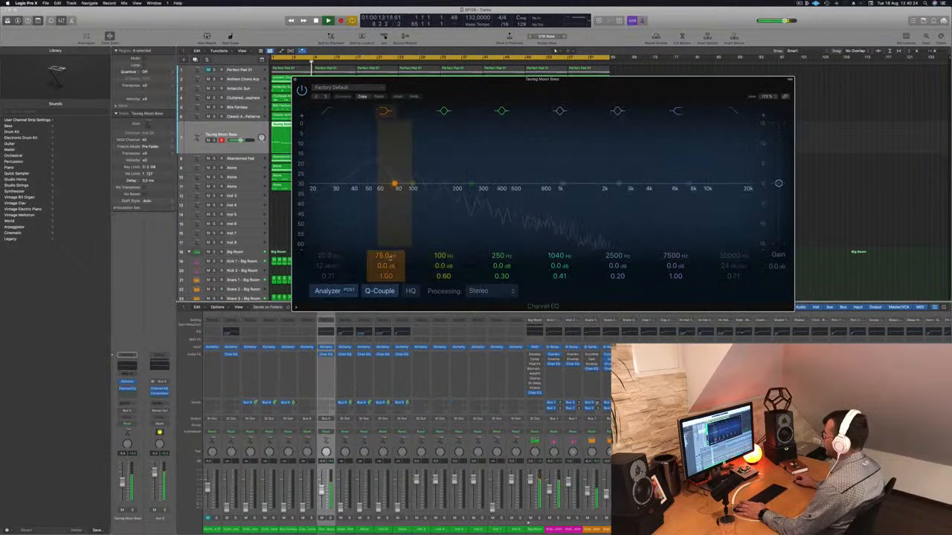
{"action": "left_click_drag", "start_coordinate": [394, 183], "coordinate": [394, 176]}
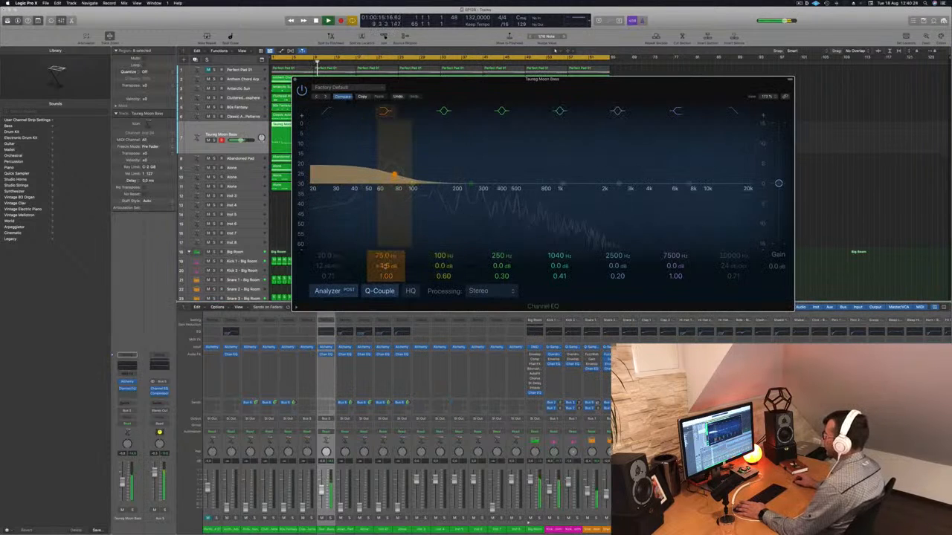
{"action": "mouse_move", "coordinate": [386, 258]}
{"action": "left_mouse_down"}
{"action": "mouse_move", "coordinate": [386, 234]}
{"action": "mouse_move", "coordinate": [386, 252]}
{"action": "left_mouse_up"}
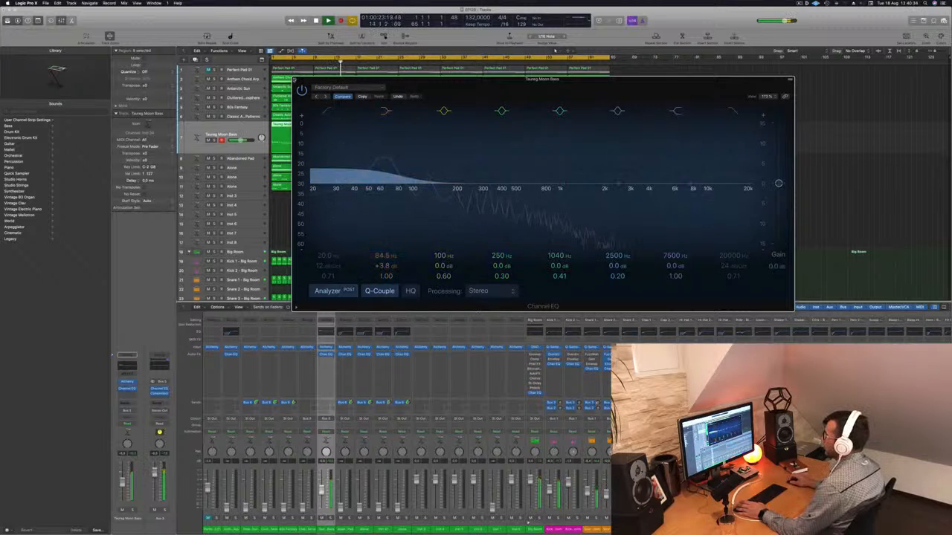
{"action": "left_click", "coordinate": [296, 80]}
Raise the Classic Acid Patterns track's volume slightly
{"action": "left_click", "coordinate": [229, 116]}
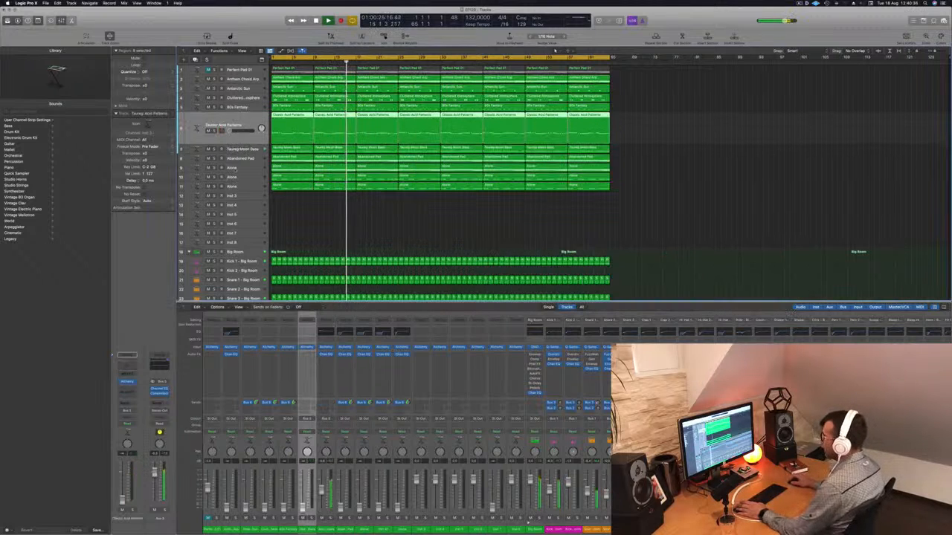
{"action": "left_click_drag", "start_coordinate": [229, 131], "coordinate": [237, 131]}
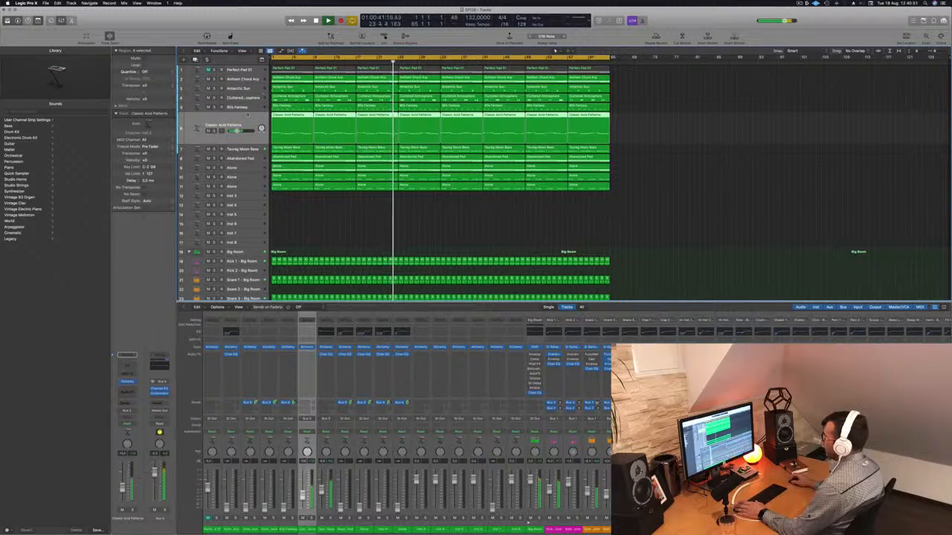
Reorder the synth tracks, moving 80s Fantasy, Anthem Chord Arp, Amarchi Sun and Clustered Atmosphere further down
{"action": "left_click_drag", "start_coordinate": [249, 108], "coordinate": [241, 170]}
{"action": "left_click_drag", "start_coordinate": [254, 78], "coordinate": [248, 170]}
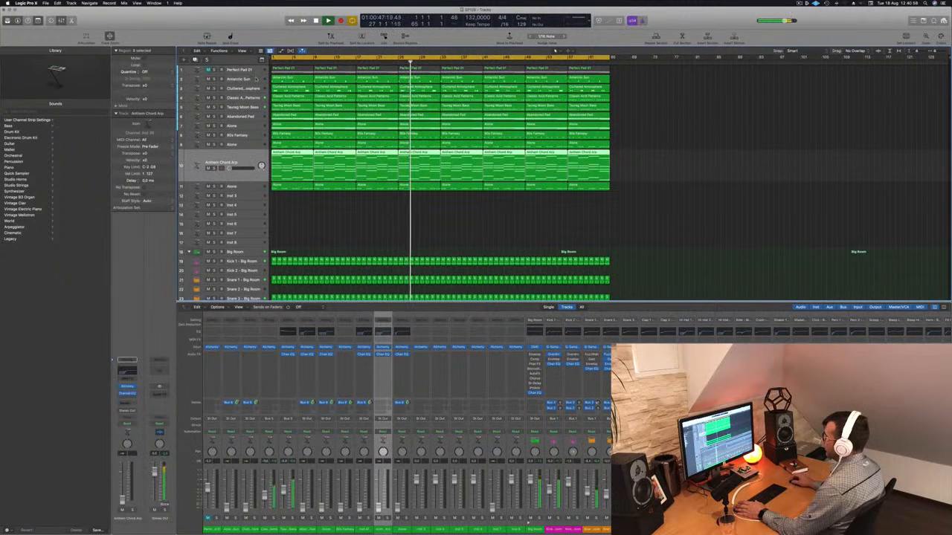
{"action": "left_click_drag", "start_coordinate": [255, 77], "coordinate": [247, 162]}
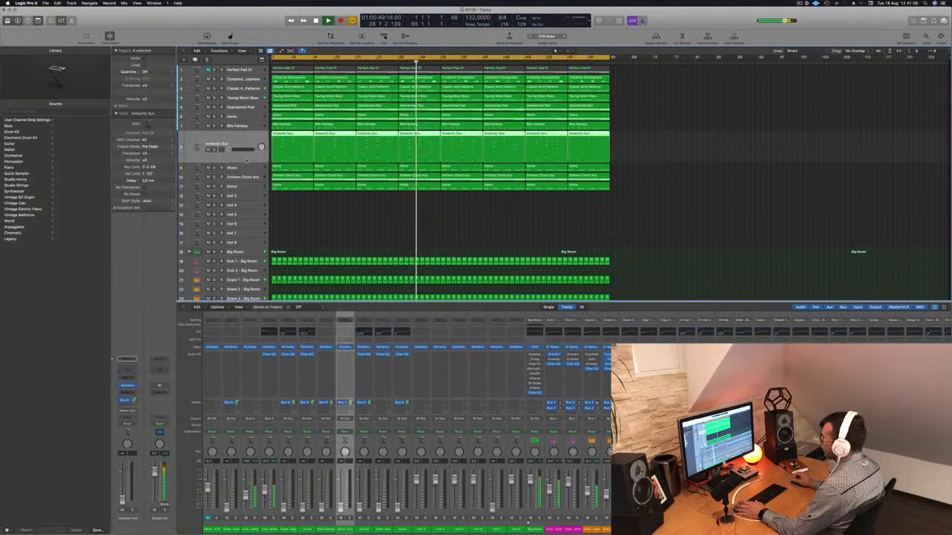
{"action": "left_click_drag", "start_coordinate": [260, 82], "coordinate": [258, 137]}
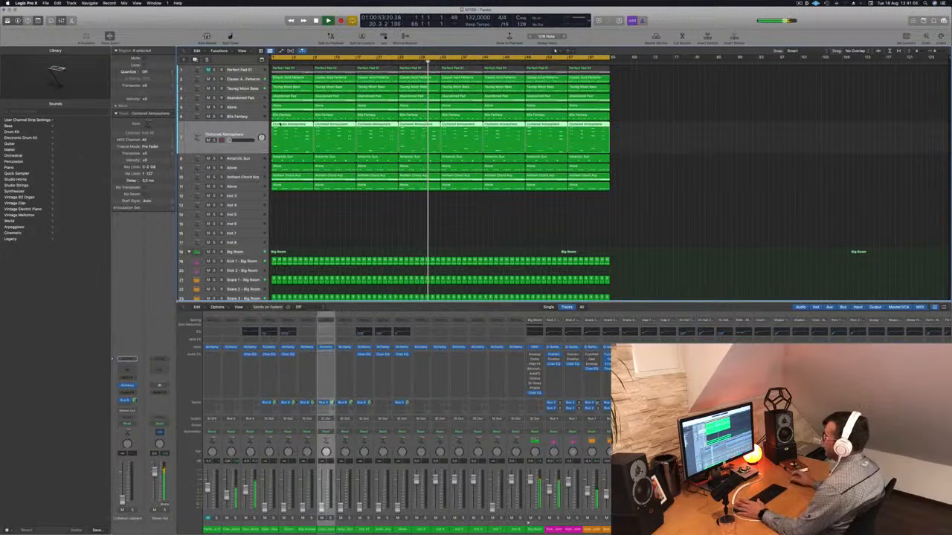
{"action": "left_click", "coordinate": [247, 98]}
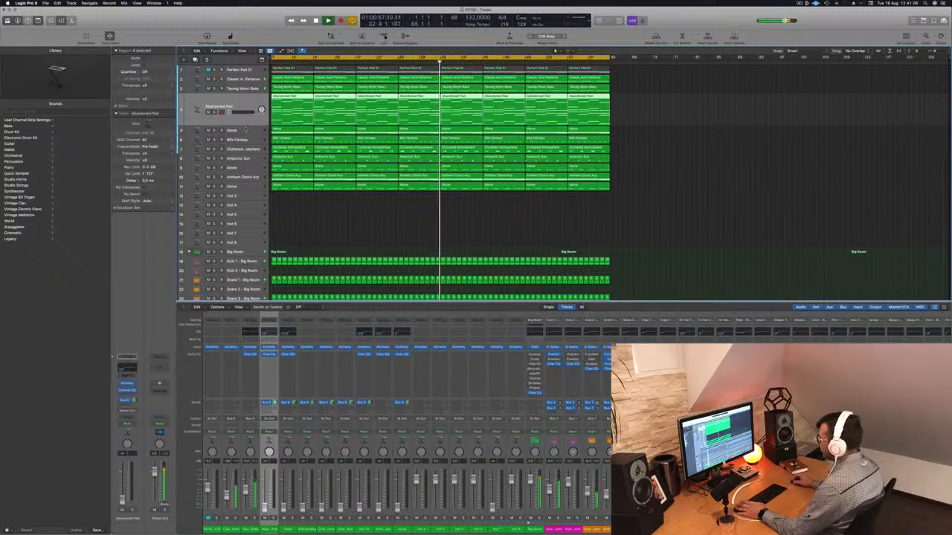
Raise the volume of the Alone track below Abandoned Pad slightly
{"action": "left_click", "coordinate": [252, 129]}
{"action": "left_click_drag", "start_coordinate": [230, 121], "coordinate": [233, 121]}
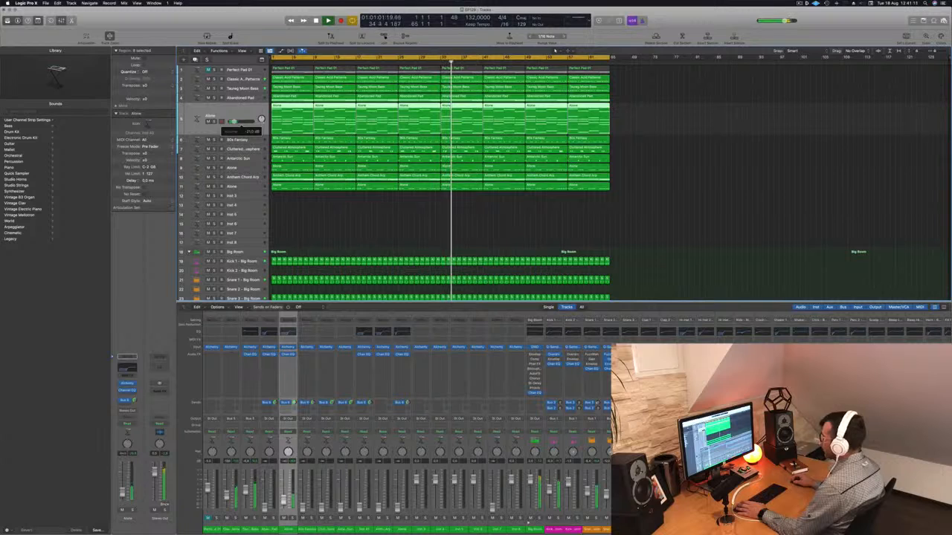
Move the 80s Fantasy track up directly below Taurag Moon Bass
{"action": "key", "text": "Down"}
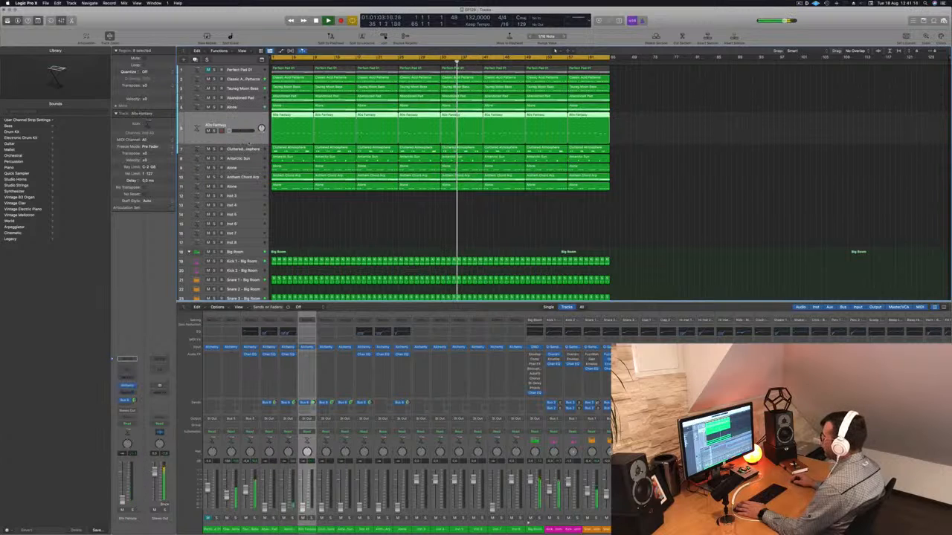
{"action": "left_click_drag", "start_coordinate": [230, 130], "coordinate": [249, 101]}
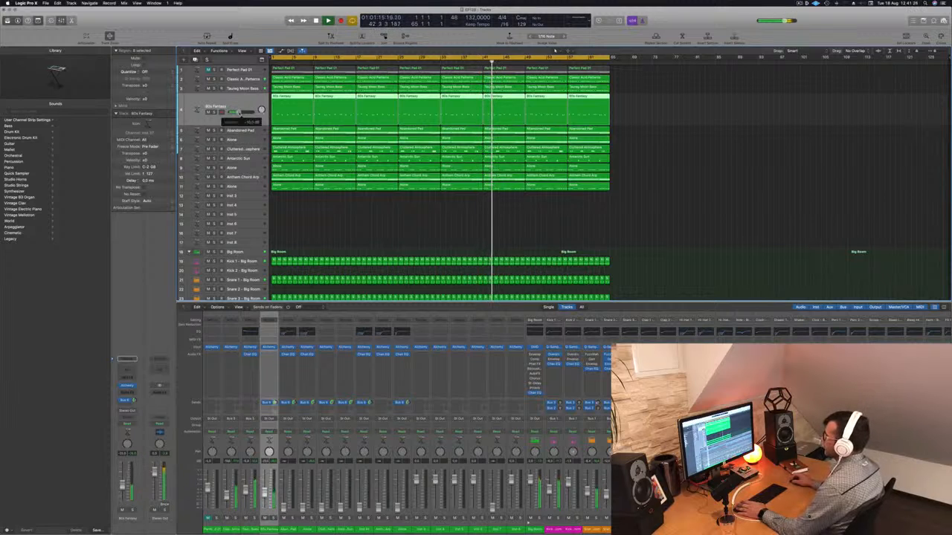
On 80s Fantasy, enable the Channel EQ low cut and set it to about 230 Hz
{"action": "key", "text": "ctrl+e"}
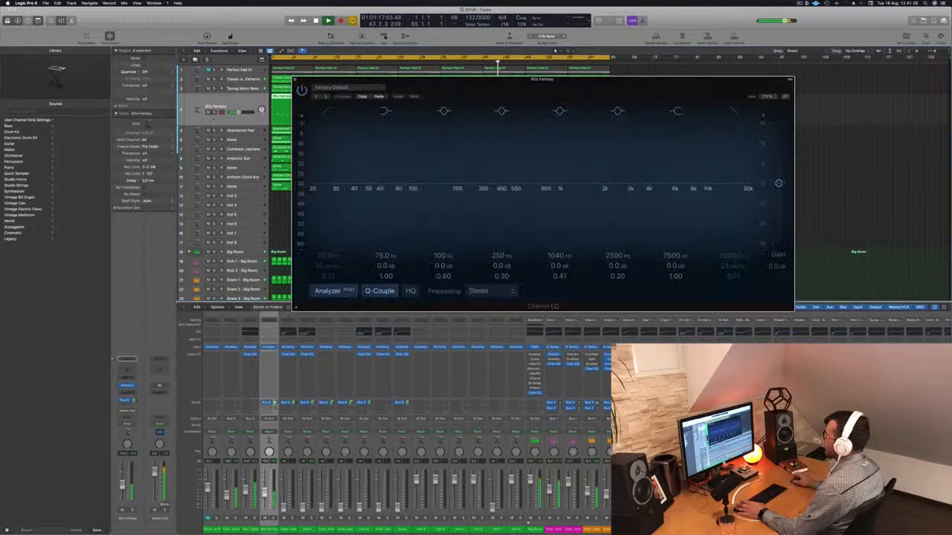
{"action": "left_click", "coordinate": [325, 110]}
{"action": "mouse_move", "coordinate": [342, 188]}
{"action": "left_mouse_down"}
{"action": "mouse_move", "coordinate": [506, 181]}
{"action": "mouse_move", "coordinate": [481, 178]}
{"action": "left_mouse_up"}
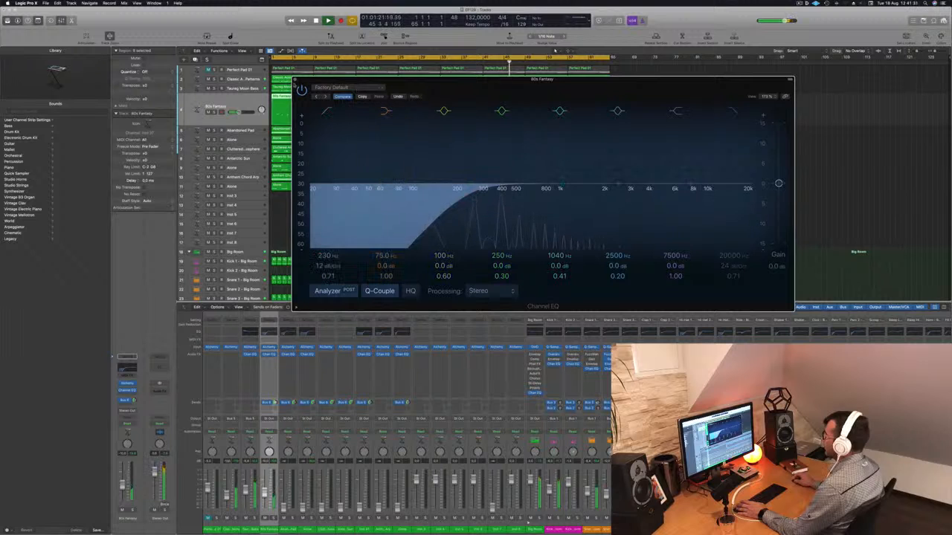
{"action": "left_click", "coordinate": [296, 84]}
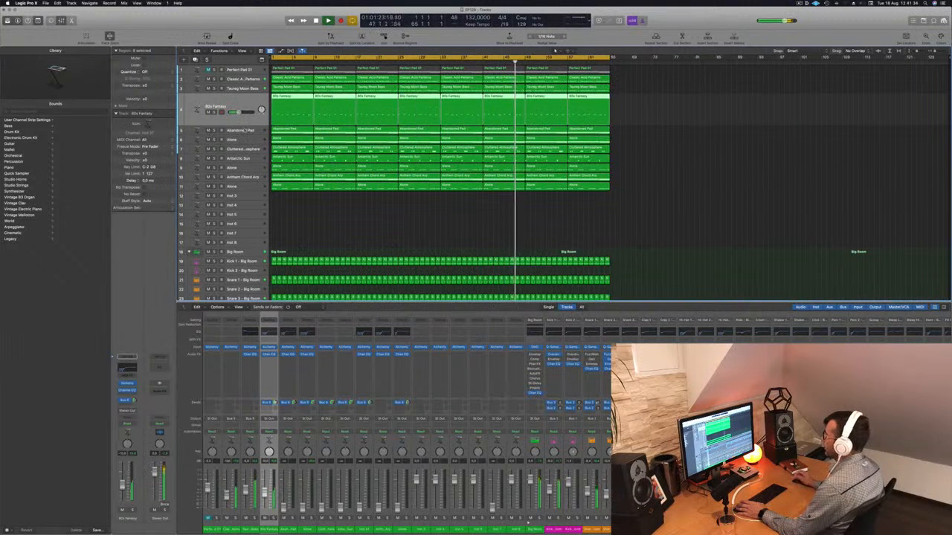
Lower the Abandoned Pad track's volume slightly
{"action": "key", "text": "Down"}
{"action": "key", "text": "Down"}
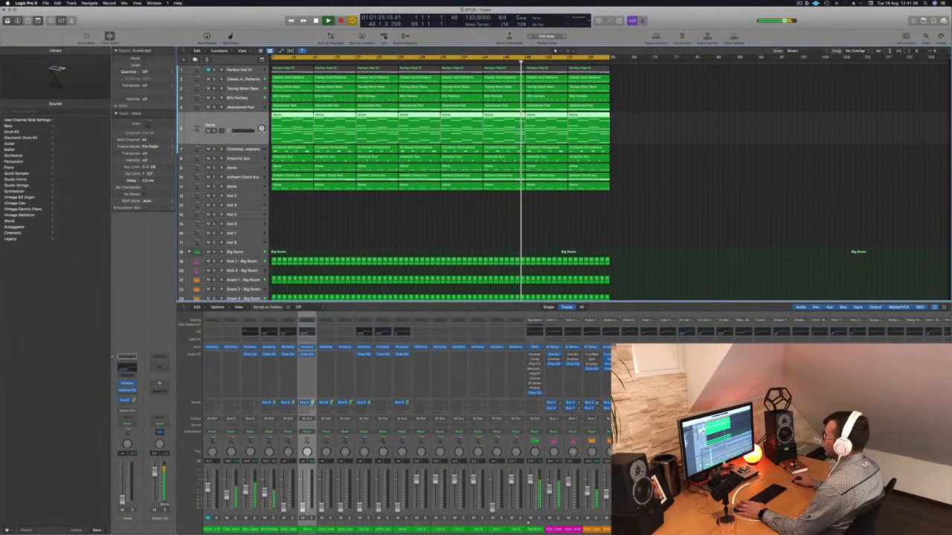
{"action": "mouse_move", "coordinate": [229, 131]}
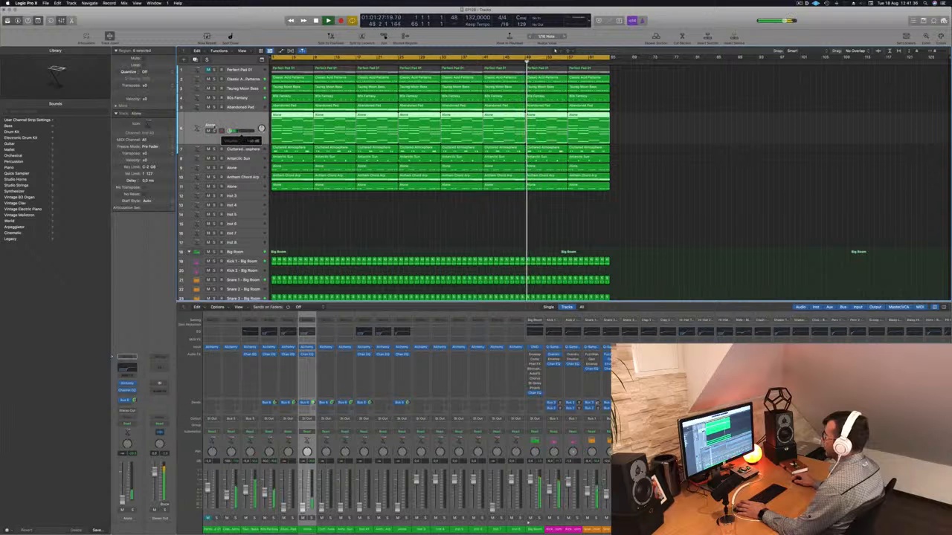
{"action": "key", "text": "Up"}
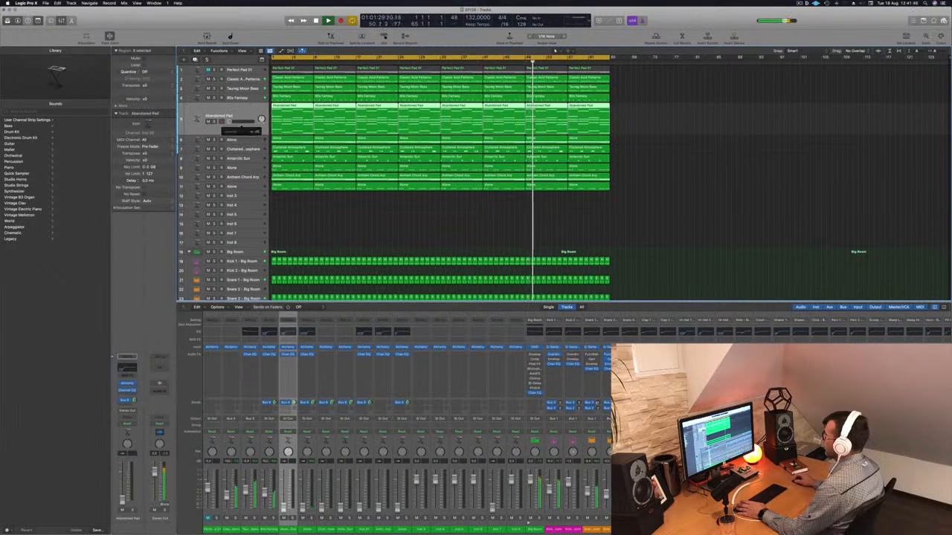
{"action": "left_click_drag", "start_coordinate": [236, 122], "coordinate": [230, 122]}
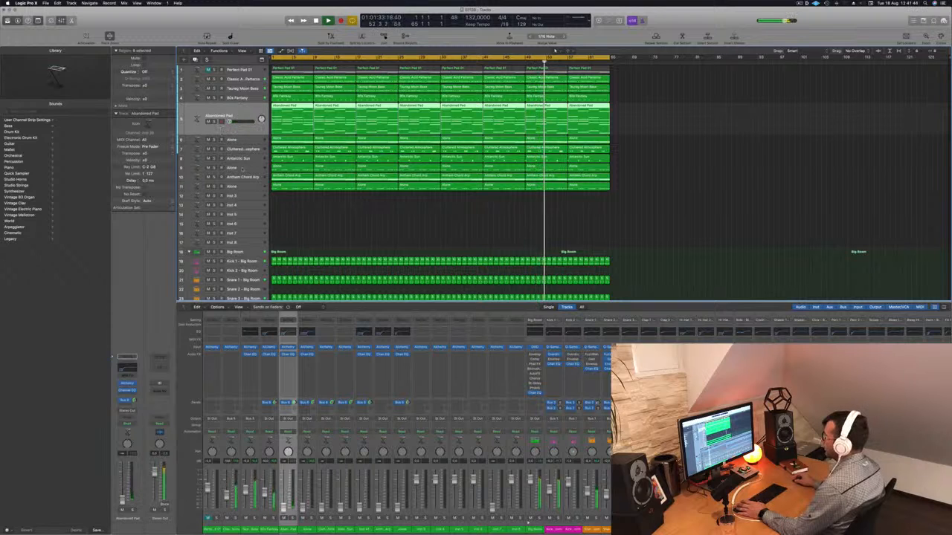
Move the Anthem Chord Arp track up directly below 80s Fantasy
{"action": "key", "text": "Down"}
{"action": "key", "text": "Down"}
{"action": "key", "text": "Down"}
{"action": "key", "text": "Down"}
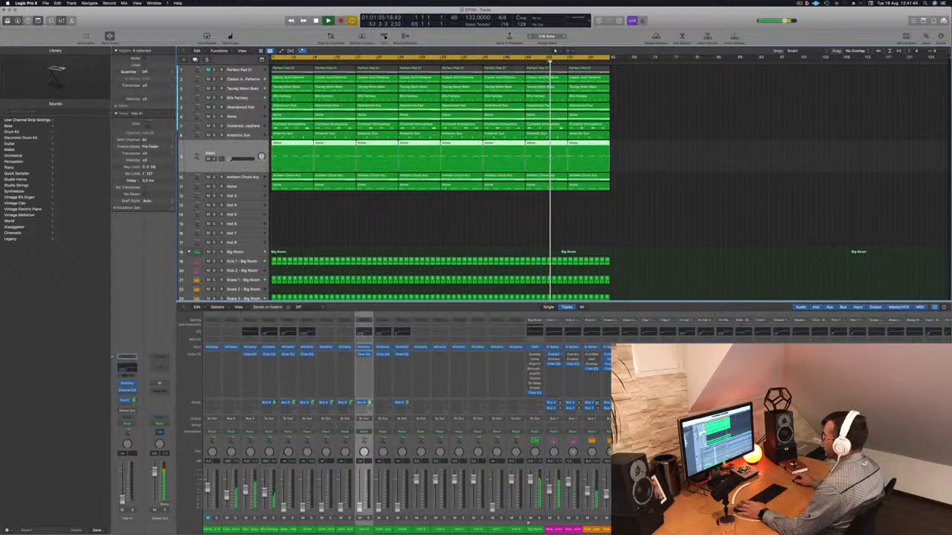
{"action": "left_click", "coordinate": [245, 177]}
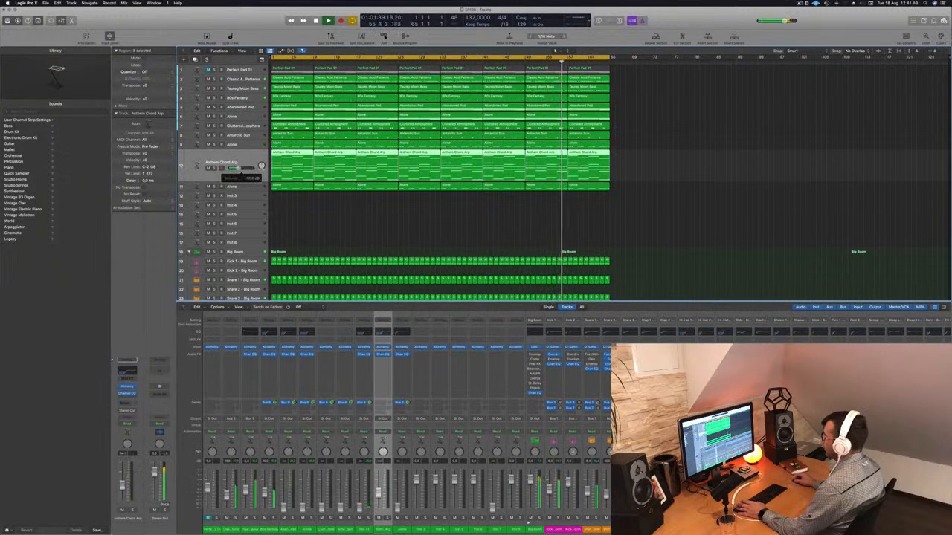
{"action": "left_click_drag", "start_coordinate": [249, 162], "coordinate": [248, 105]}
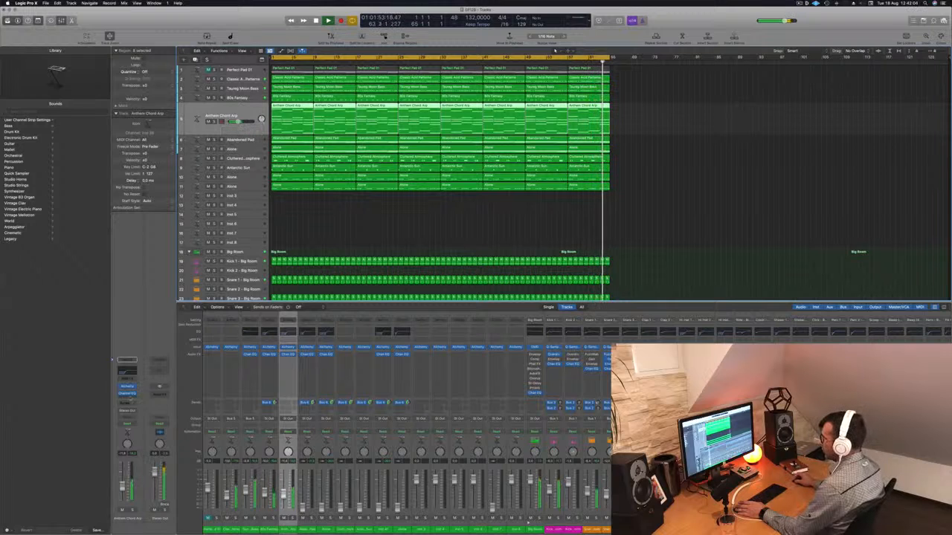
On Anthem Chord Arp, insert a stereo Compressor and set its side-chain input to Sidechain Trigger - Big Room
{"action": "left_click", "coordinate": [127, 396]}
{"action": "mouse_move", "coordinate": [138, 420]}
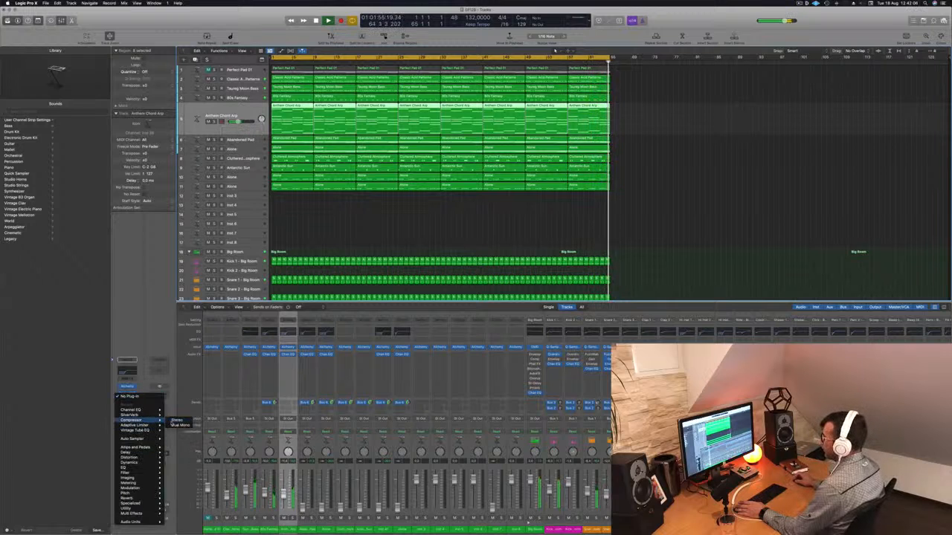
{"action": "left_click", "coordinate": [179, 420]}
{"action": "left_click", "coordinate": [558, 91]}
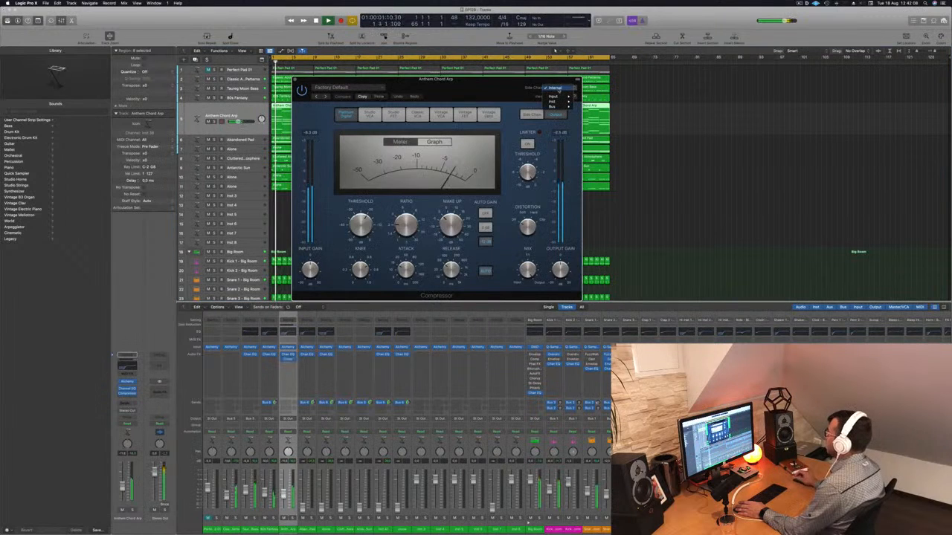
{"action": "mouse_move", "coordinate": [560, 106]}
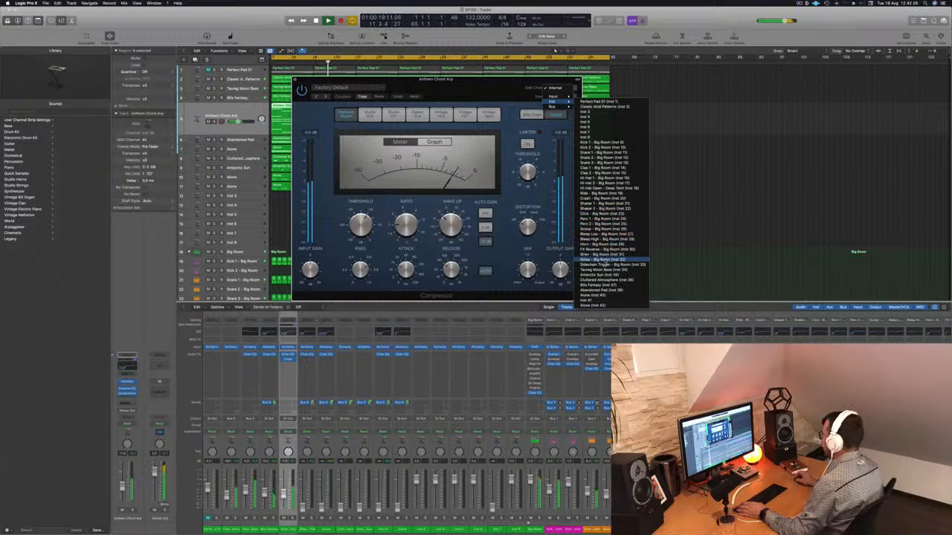
{"action": "left_click", "coordinate": [606, 264]}
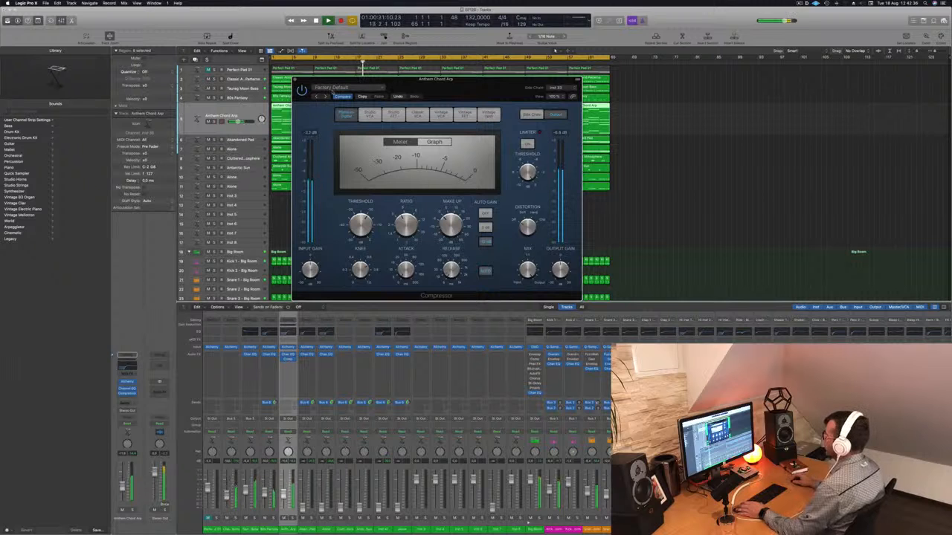
{"action": "key", "text": "super+w"}
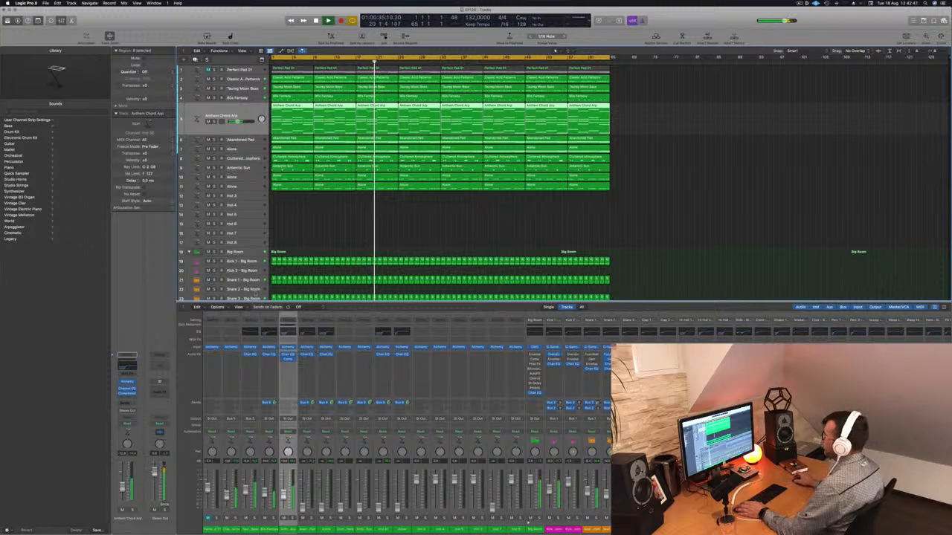
Move the Antarctic Sun track up directly below Anthem Chord Arp
{"action": "left_click", "coordinate": [242, 169]}
{"action": "left_click_drag", "start_coordinate": [253, 162], "coordinate": [260, 121]}
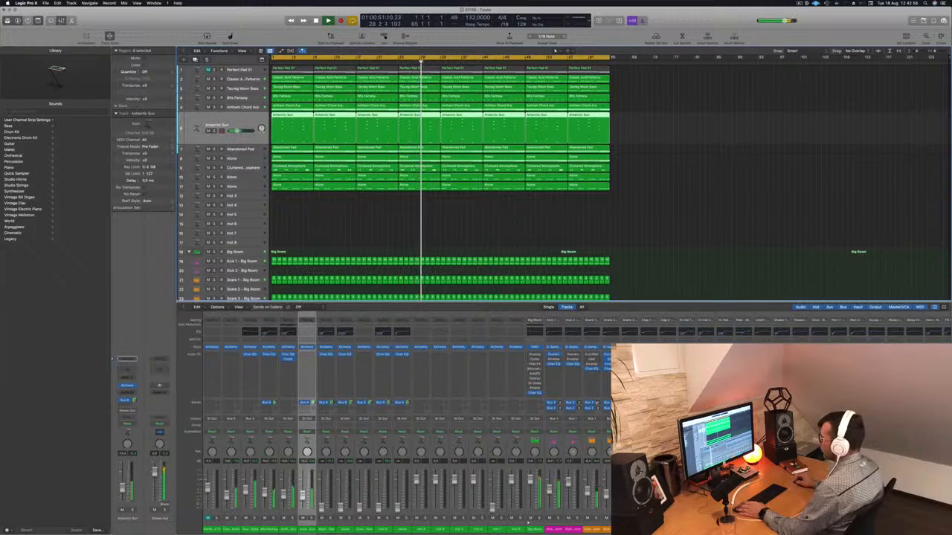
On Antarctic Sun, enable the Channel EQ low cut and set it to about 132 Hz
{"action": "left_click", "coordinate": [307, 331]}
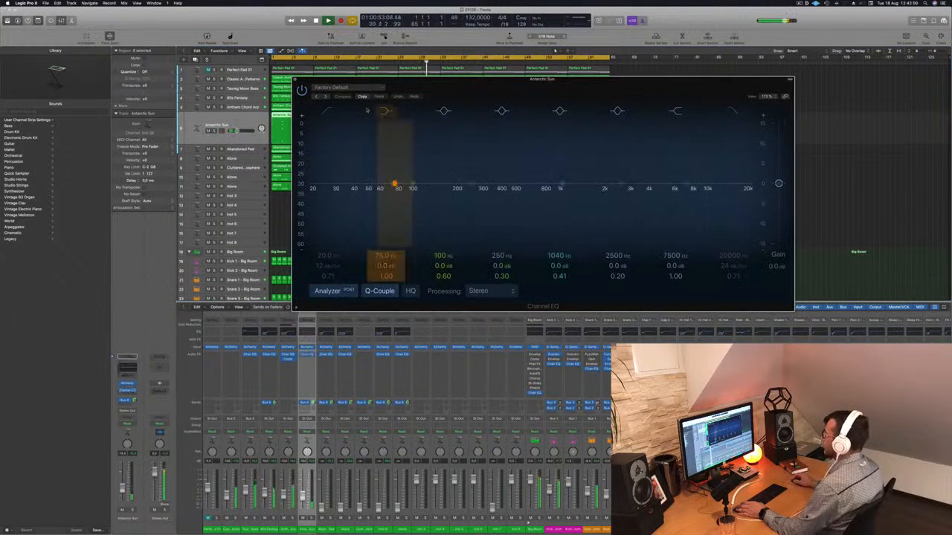
{"action": "left_click", "coordinate": [328, 112]}
{"action": "left_click_drag", "start_coordinate": [313, 194], "coordinate": [376, 194]}
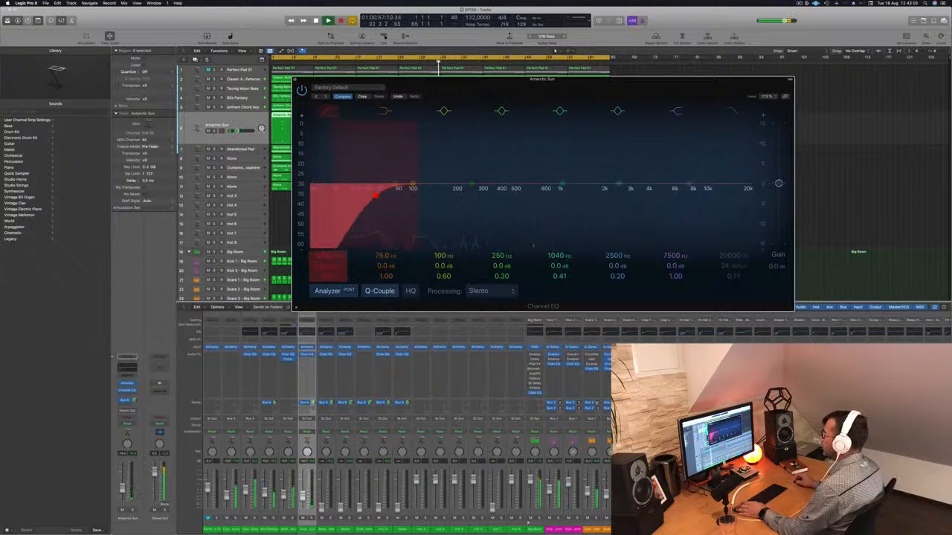
{"action": "left_click_drag", "start_coordinate": [376, 195], "coordinate": [429, 194]}
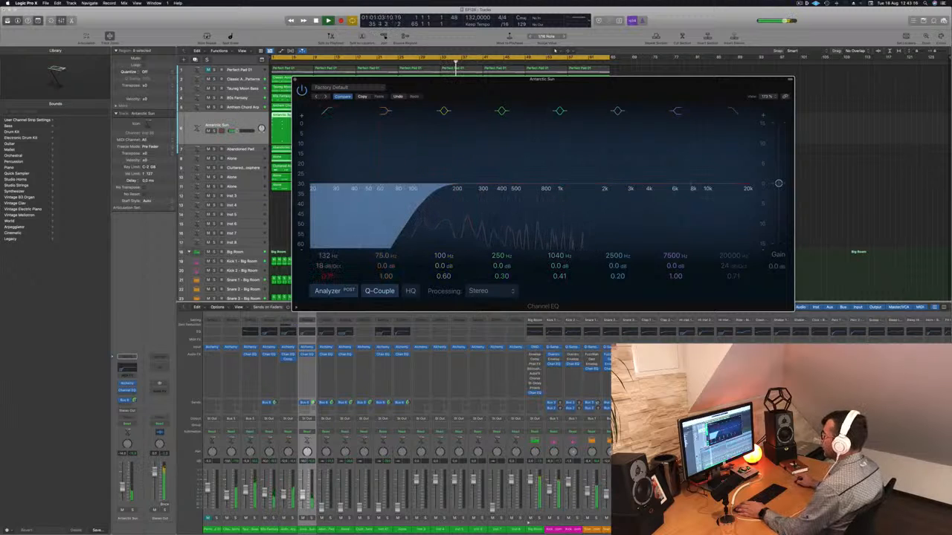
{"action": "left_click_drag", "start_coordinate": [122, 488], "coordinate": [122, 487]}
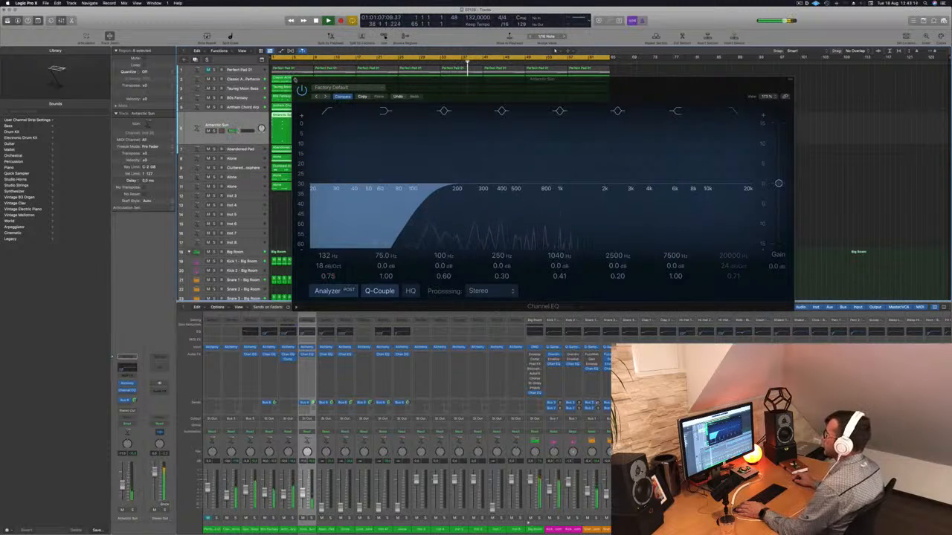
{"action": "left_click", "coordinate": [295, 80]}
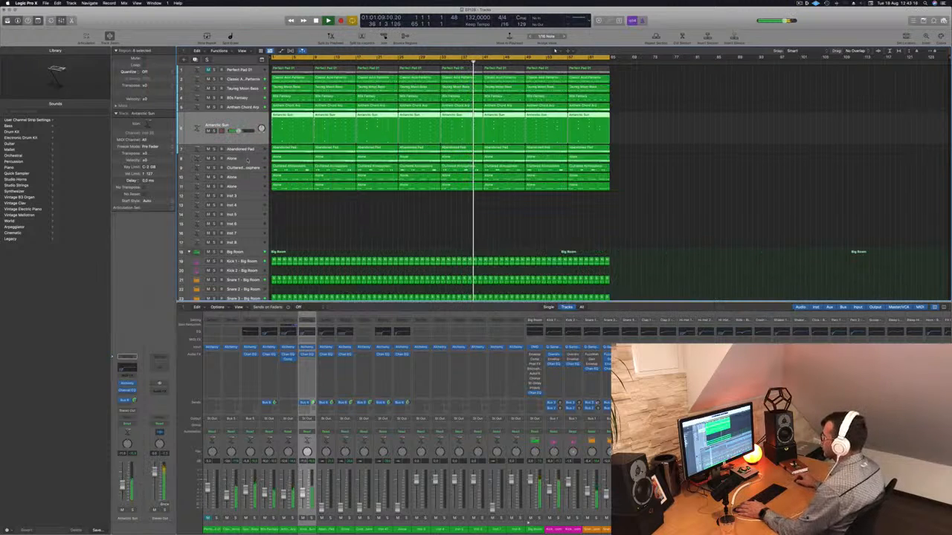
Move the Cluttered Atmosphere track up directly below Antarctic Sun
{"action": "left_click", "coordinate": [253, 168]}
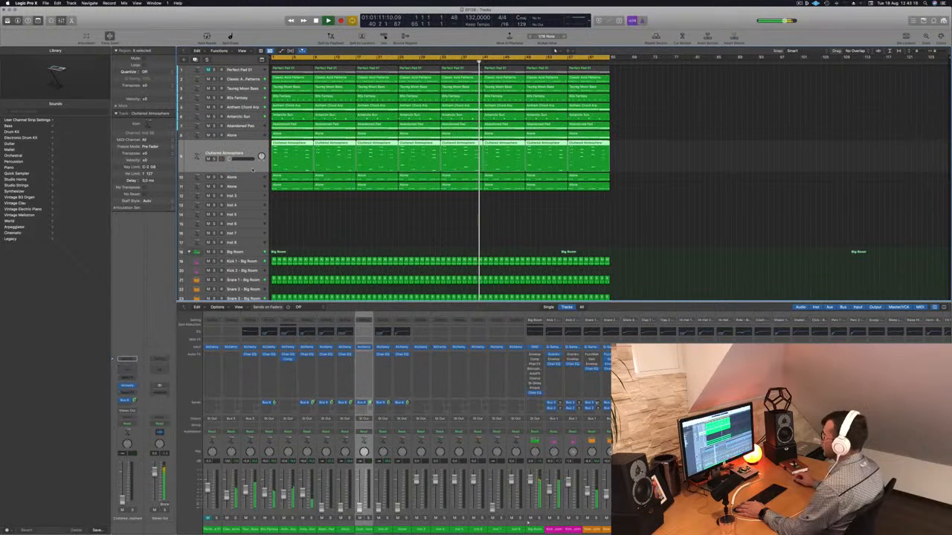
{"action": "left_click_drag", "start_coordinate": [250, 141], "coordinate": [251, 129]}
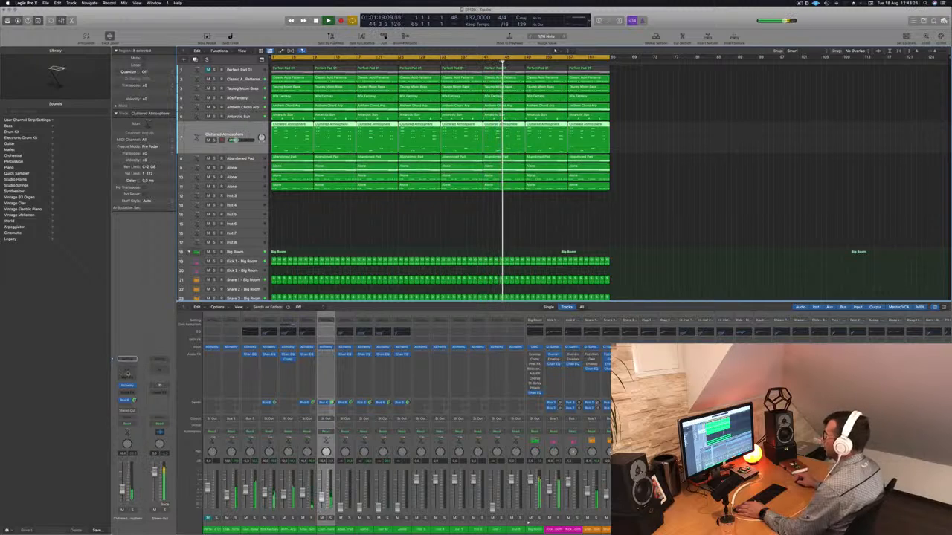
On Cluttered Atmosphere, enable the Channel EQ low cut and set it to about 180 Hz
{"action": "left_click", "coordinate": [127, 373]}
{"action": "left_click", "coordinate": [325, 113]}
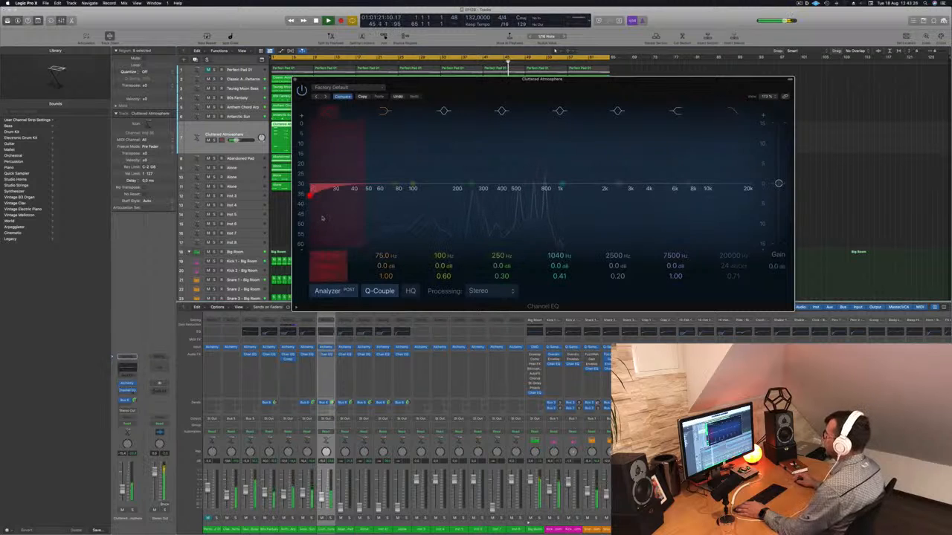
{"action": "left_click_drag", "start_coordinate": [310, 193], "coordinate": [450, 195]}
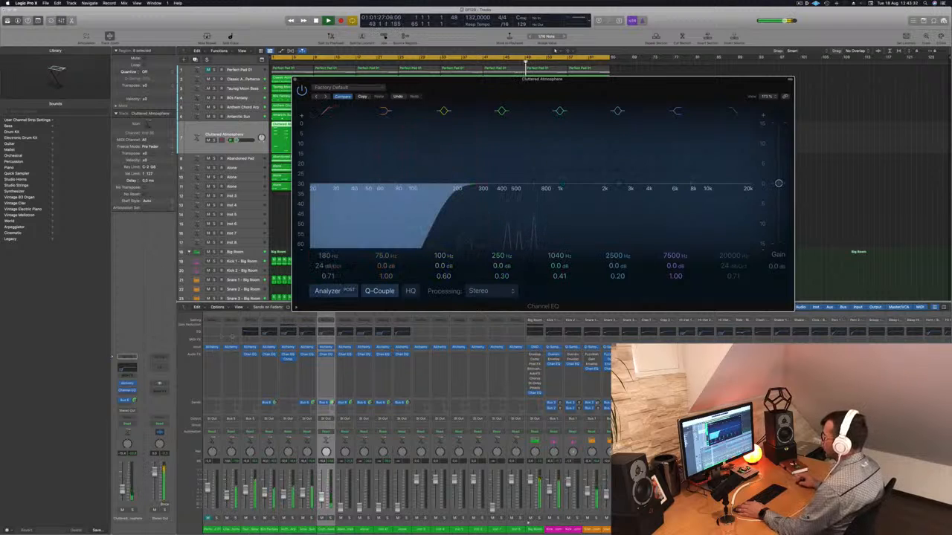
{"action": "left_click", "coordinate": [295, 80]}
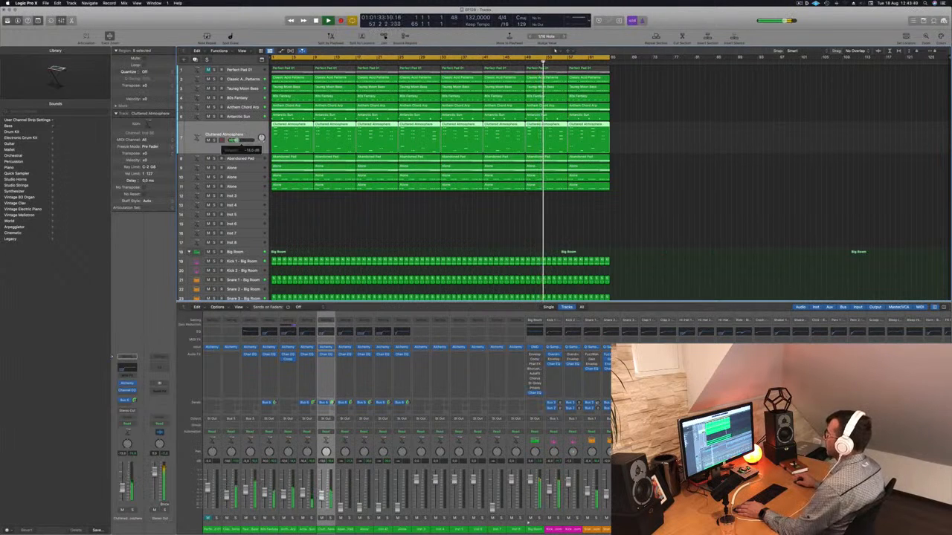
Step through the Abandoned Pad and Alone tracks while listening to the mix from the start
{"action": "left_click", "coordinate": [252, 159]}
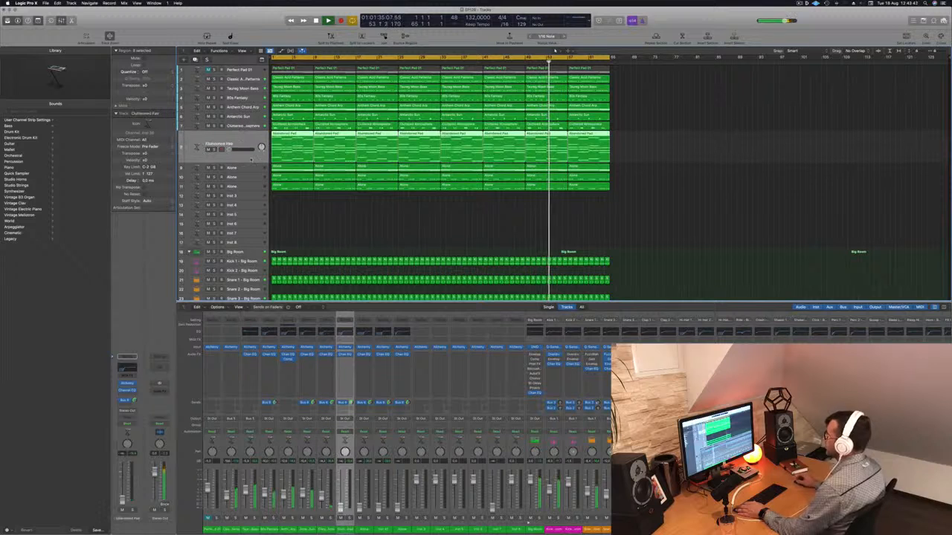
{"action": "key", "text": "Down"}
{"action": "key", "text": "Down"}
{"action": "key", "text": "Down"}
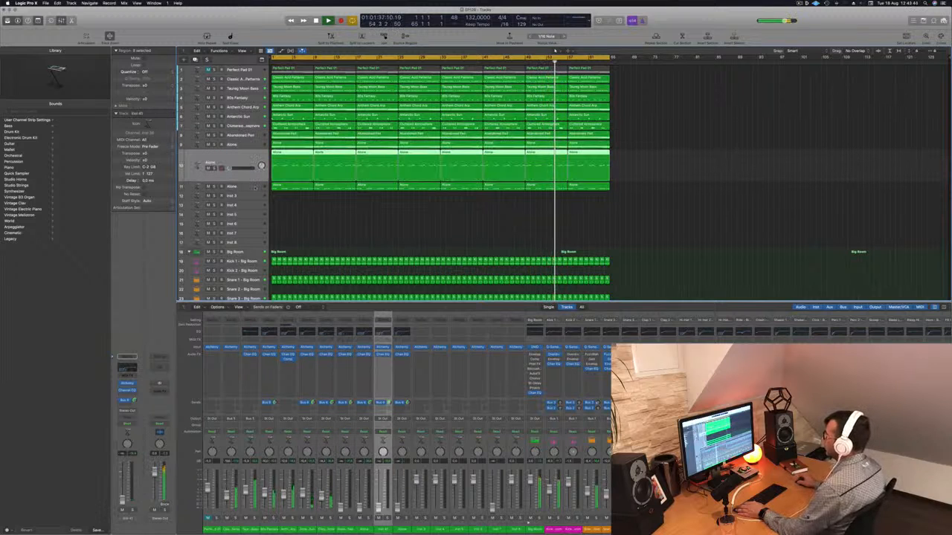
{"action": "key", "text": "Up"}
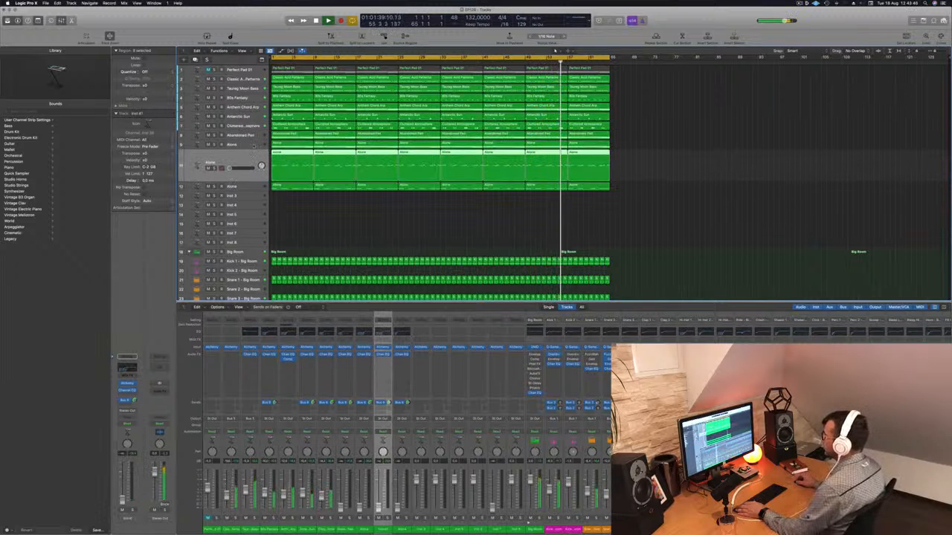
{"action": "key", "text": "Up"}
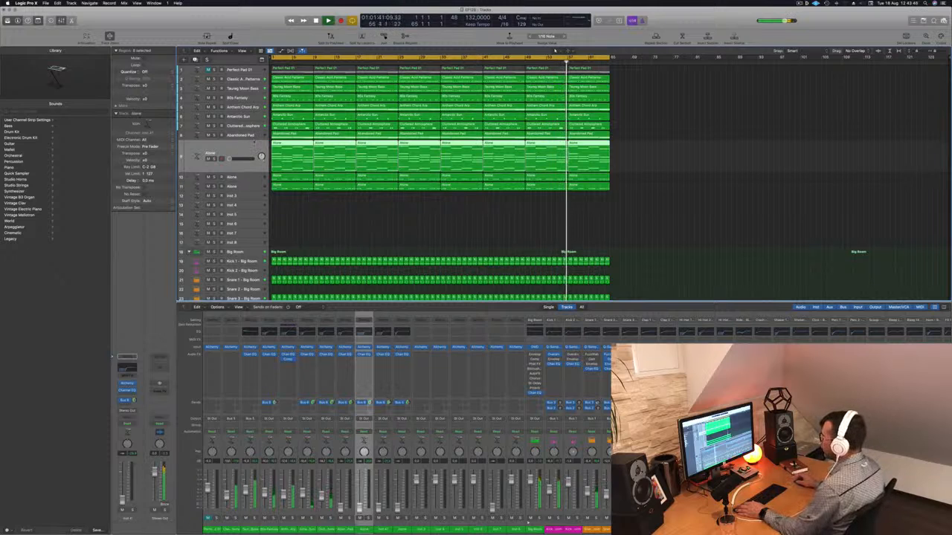
{"action": "key", "text": "Up"}
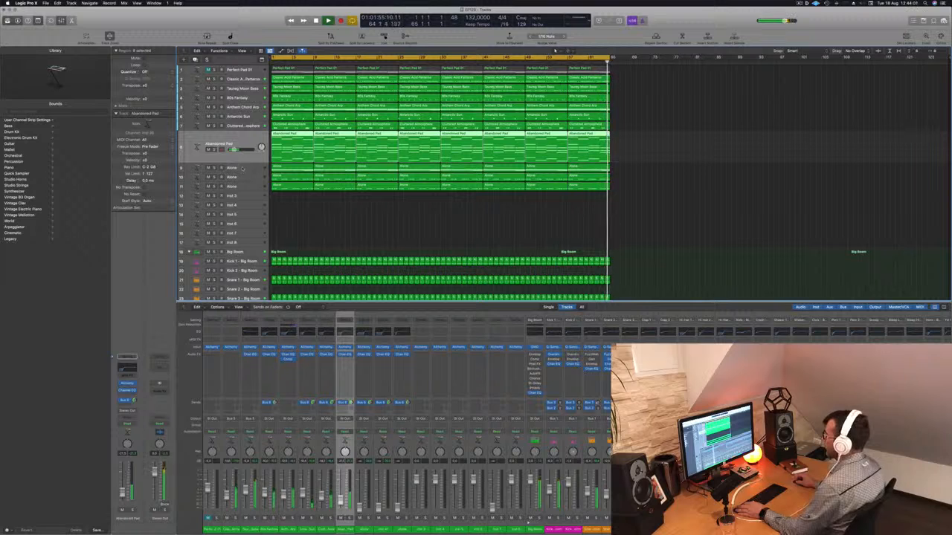
{"action": "key", "text": "Return"}
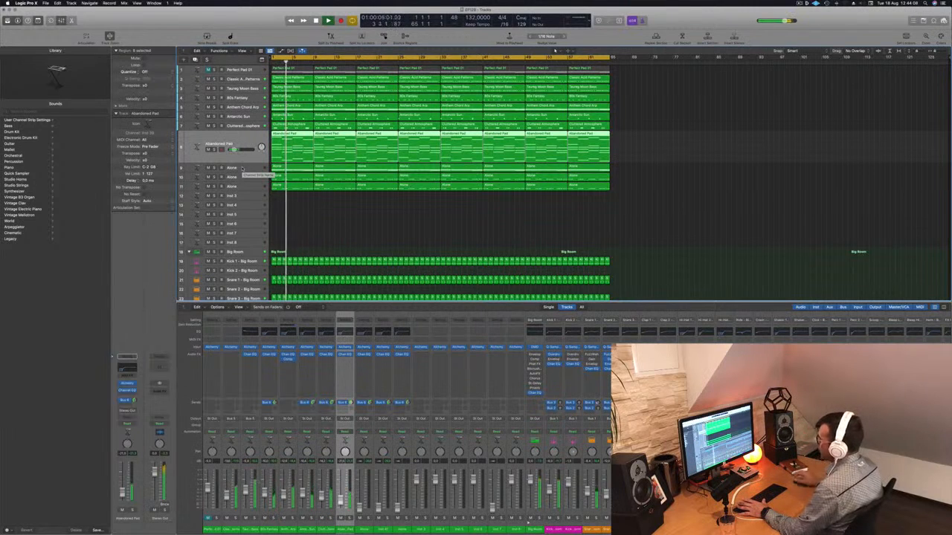
On the lowest Alone track, raise the Channel EQ low cut to about 480 Hz
{"action": "left_click", "coordinate": [239, 187]}
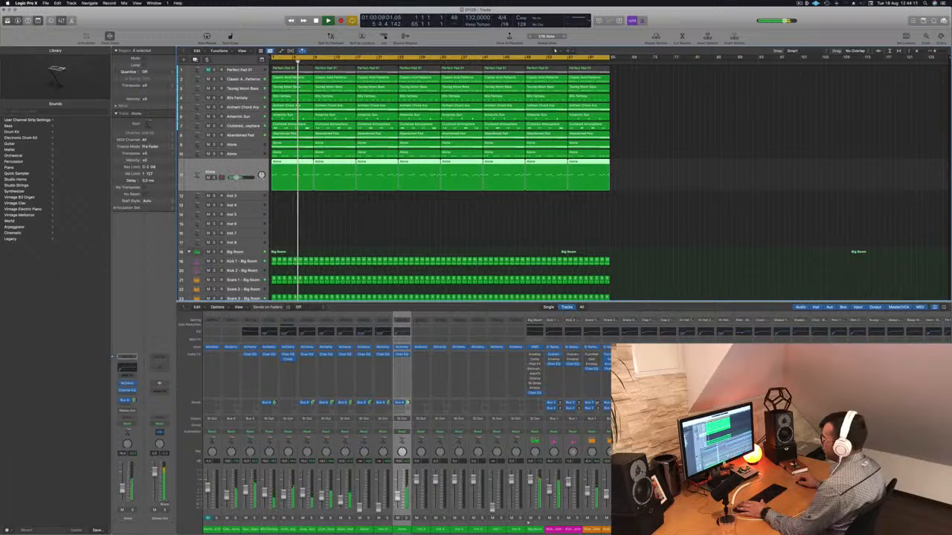
{"action": "left_click", "coordinate": [127, 368]}
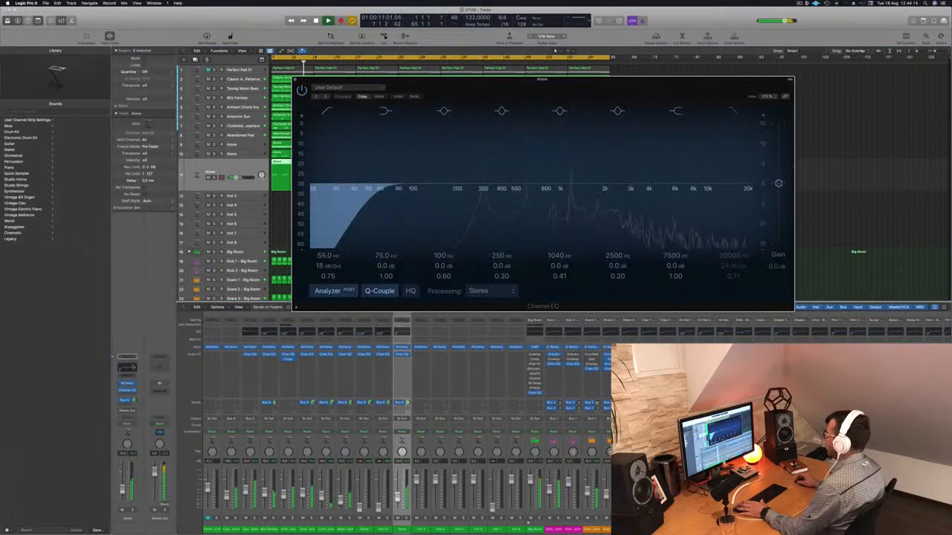
{"action": "left_click_drag", "start_coordinate": [392, 186], "coordinate": [514, 191]}
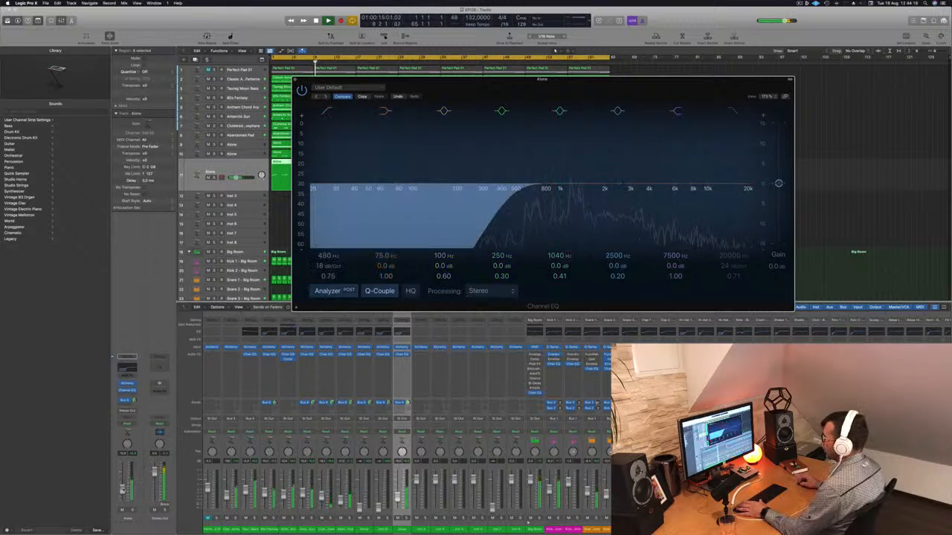
{"action": "left_click", "coordinate": [122, 488]}
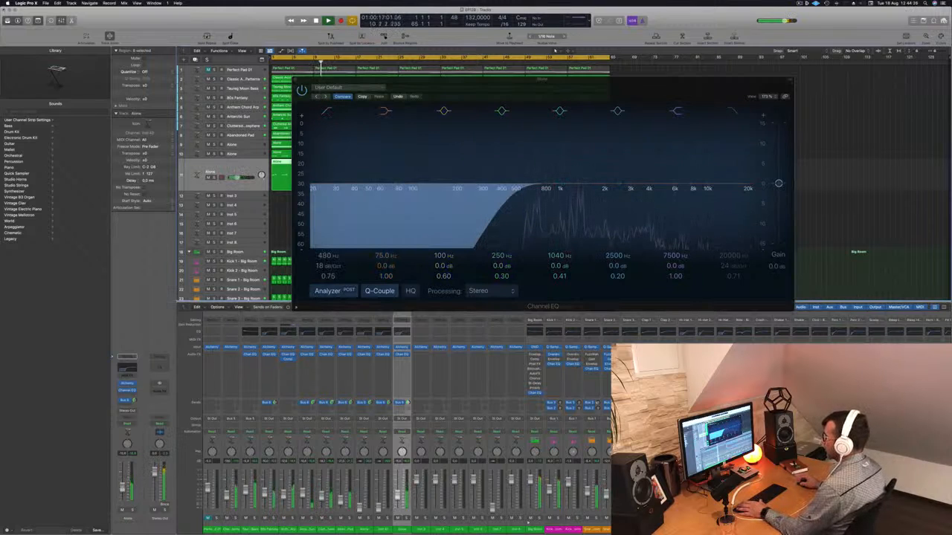
Add a send from this Alone track to a new auxiliary bus
{"action": "left_click", "coordinate": [125, 402]}
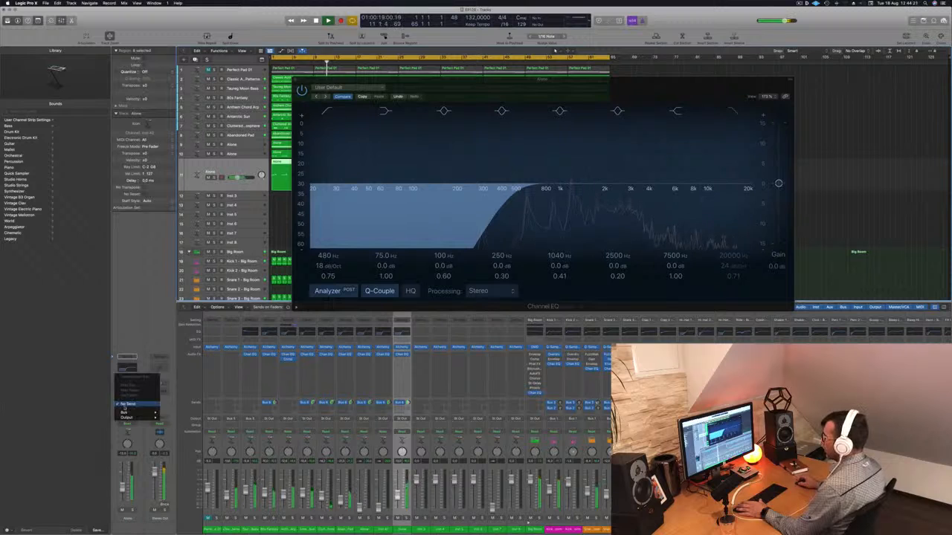
{"action": "mouse_move", "coordinate": [125, 413]}
{"action": "left_click", "coordinate": [178, 364]}
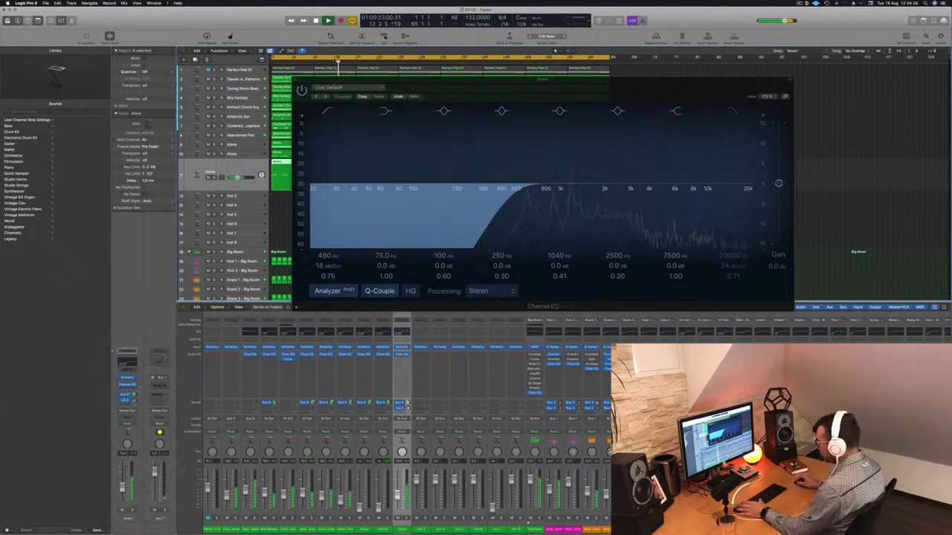
Insert a Stereo Delay on the new aux channel and close the plug-in windows
{"action": "left_click", "coordinate": [159, 386]}
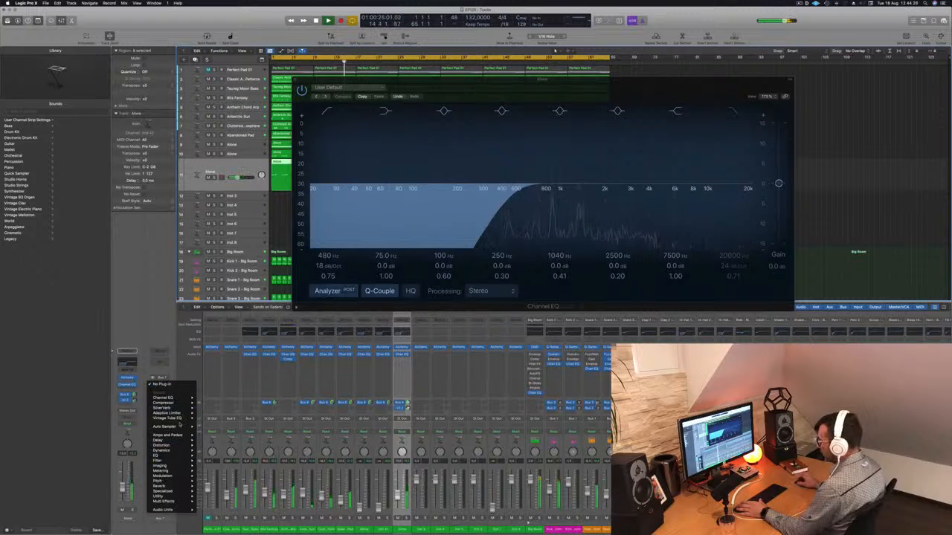
{"action": "mouse_move", "coordinate": [160, 440]}
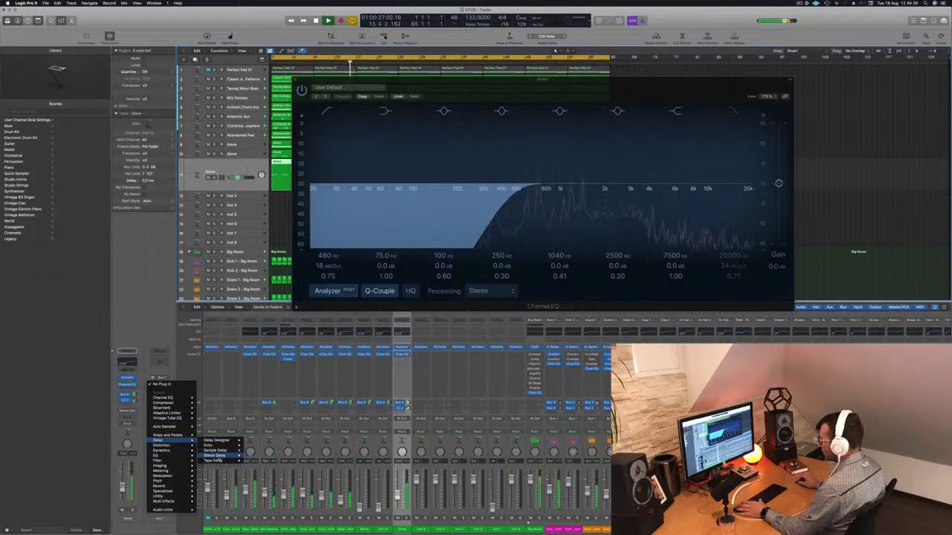
{"action": "left_click", "coordinate": [257, 456]}
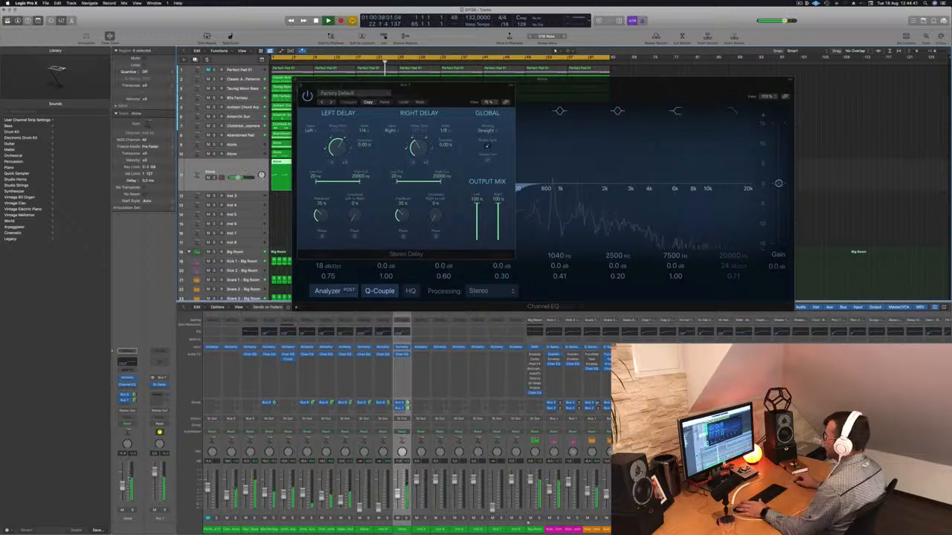
{"action": "left_click_drag", "start_coordinate": [334, 85], "coordinate": [369, 110]}
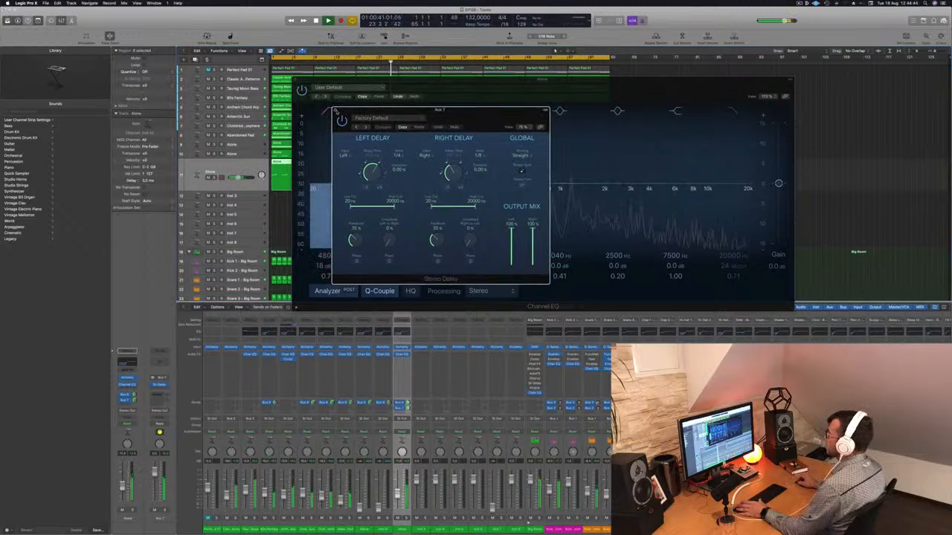
{"action": "left_click", "coordinate": [335, 111]}
{"action": "left_click", "coordinate": [295, 80]}
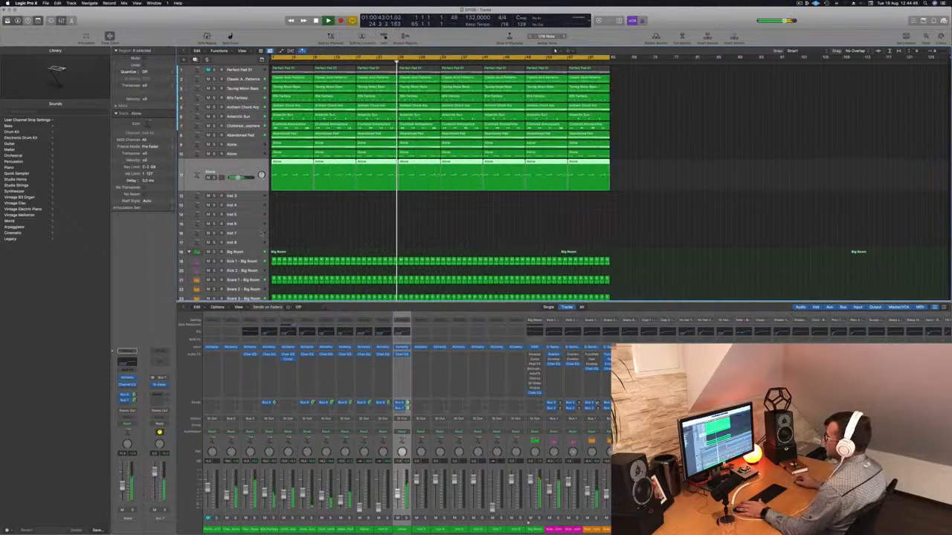
Solo an Alone track briefly to audition it, then unsolo it
{"action": "key", "text": "Up"}
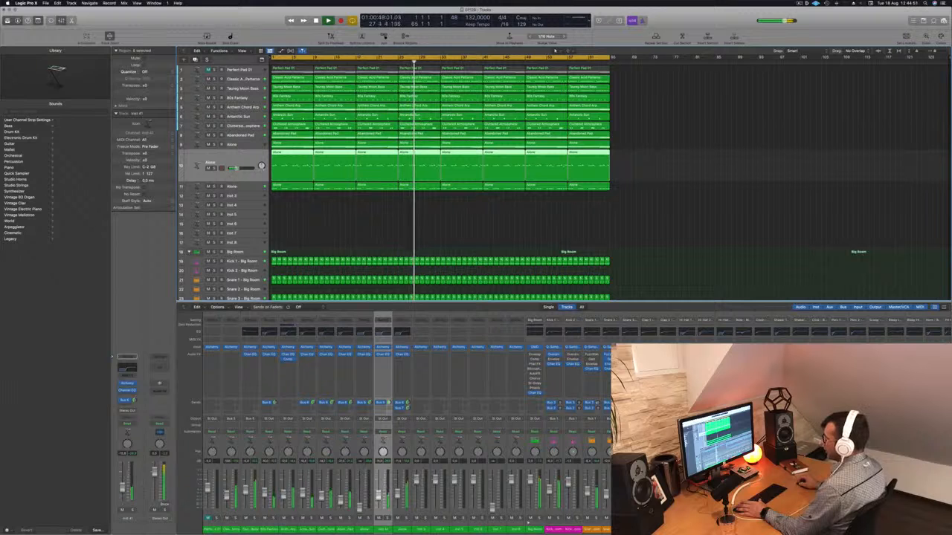
{"action": "key", "text": "s"}
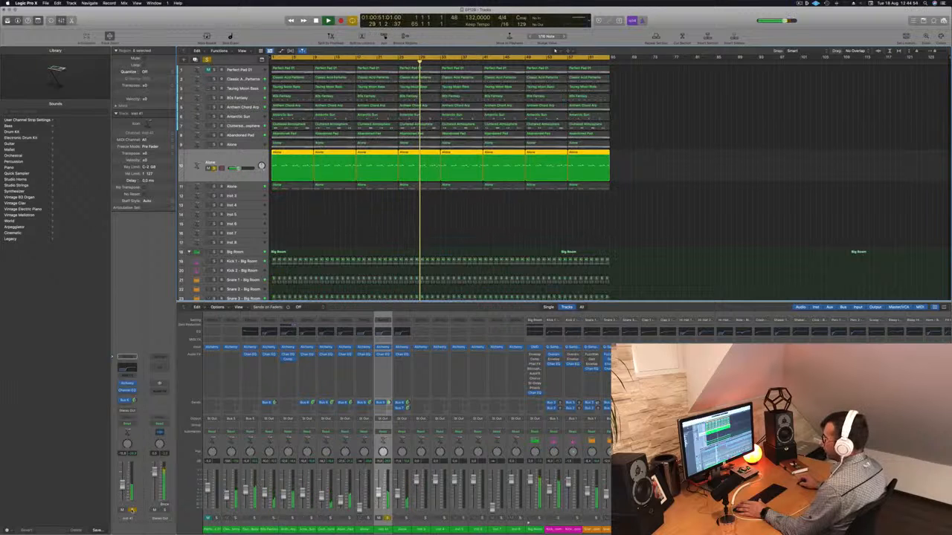
{"action": "key", "text": "s"}
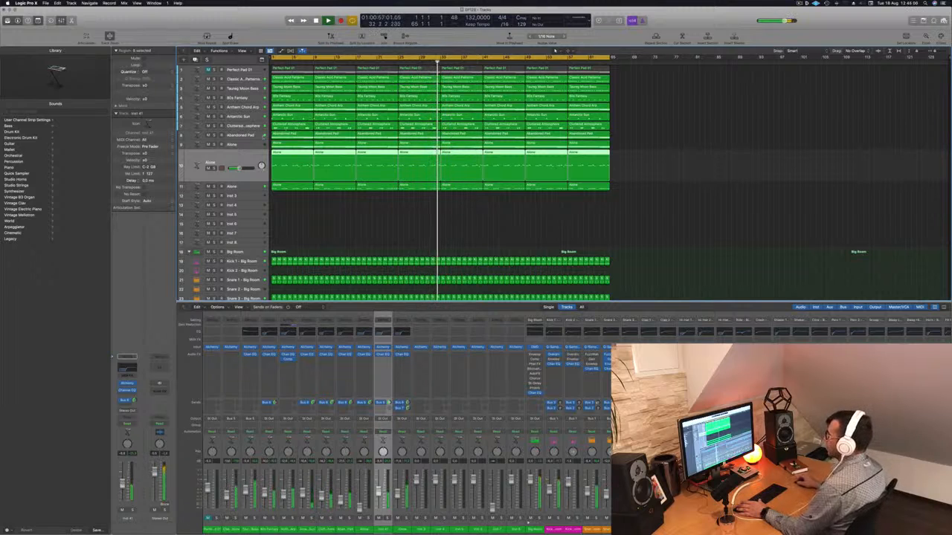
{"action": "key", "text": "Up"}
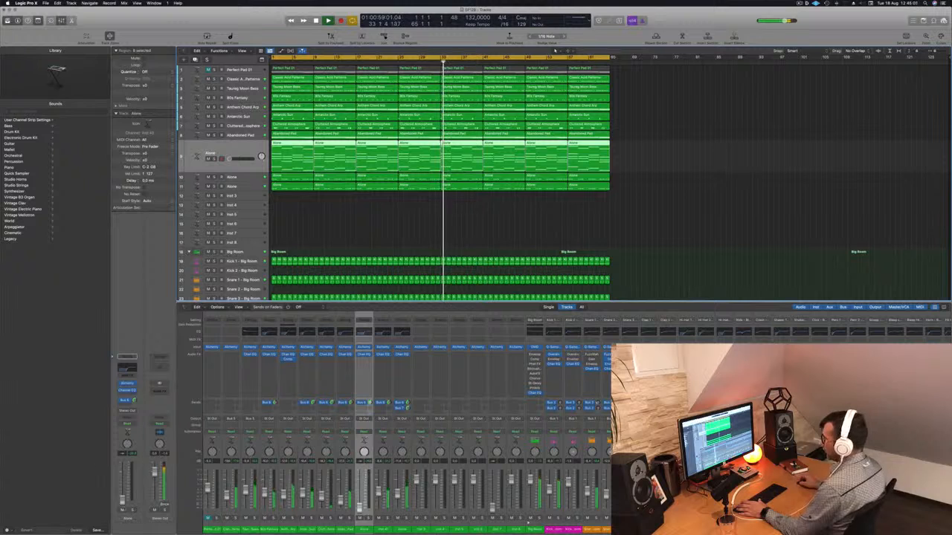